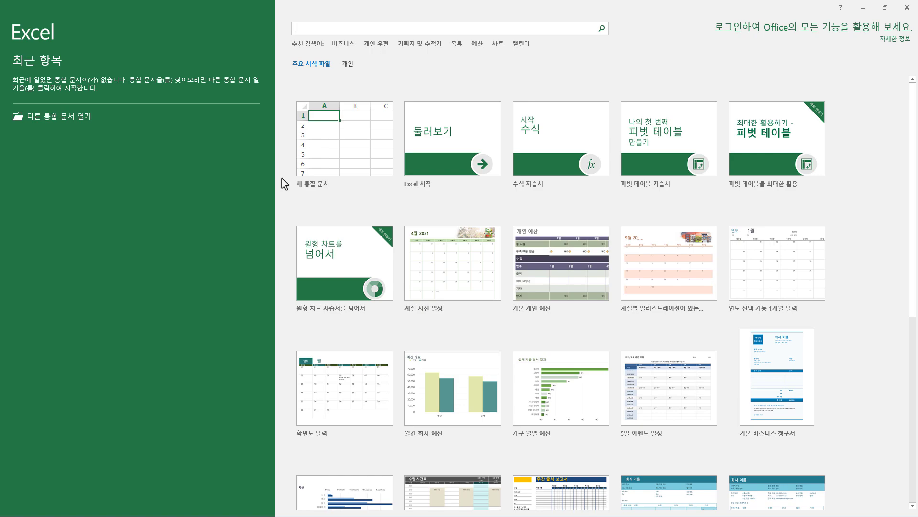
# Create a blank workbook and save it in the Documents > ITQ folder, naming the file with the exam number and candidate's name
pyautogui.click(362, 147)
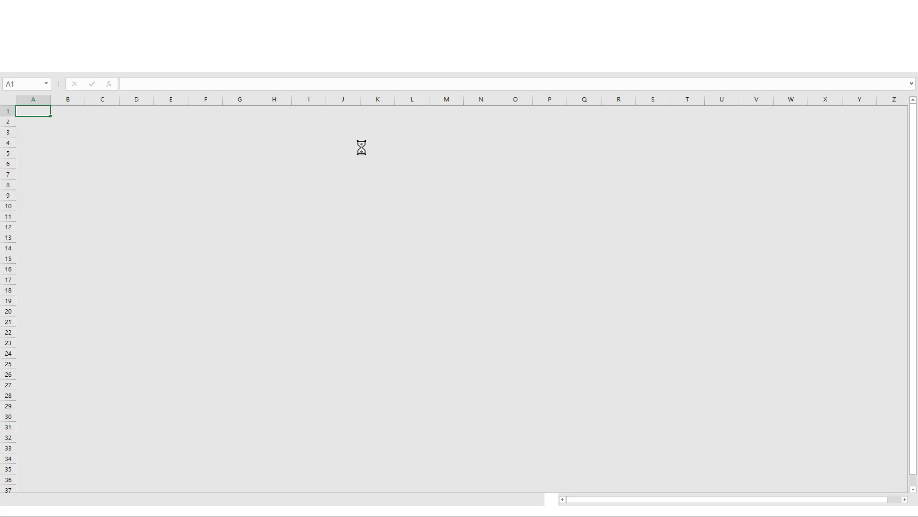
pyautogui.click(362, 146)
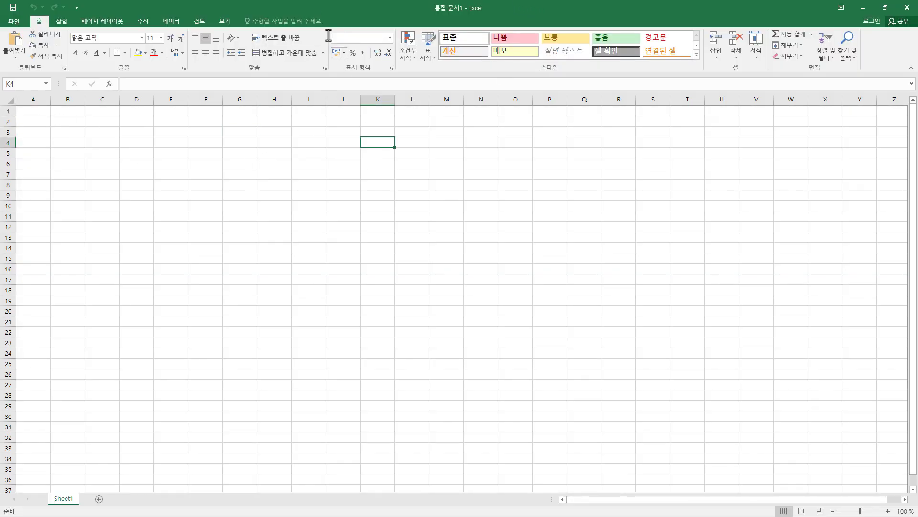
pyautogui.click(13, 7)
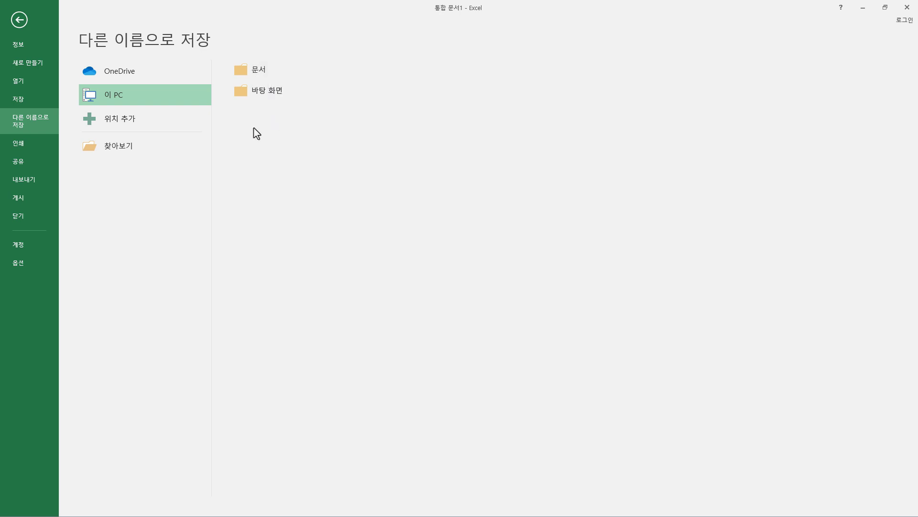
pyautogui.click(125, 149)
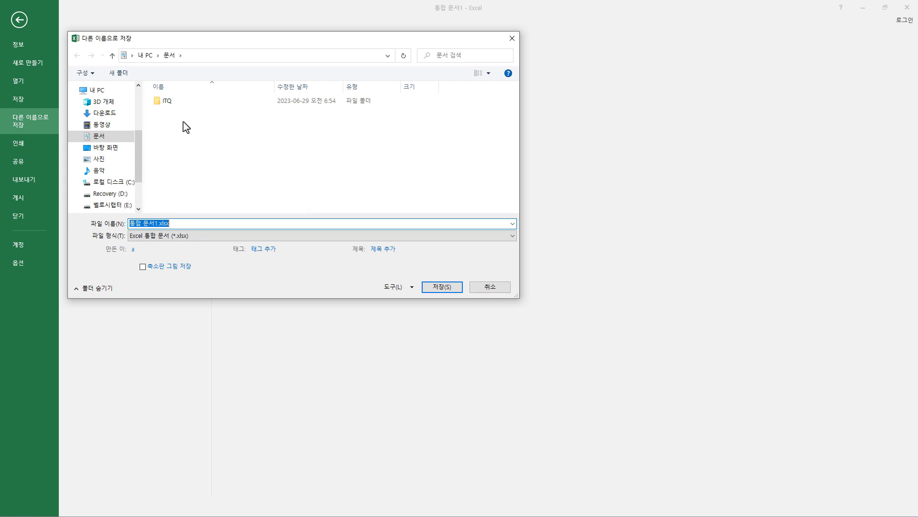
pyautogui.click(168, 105)
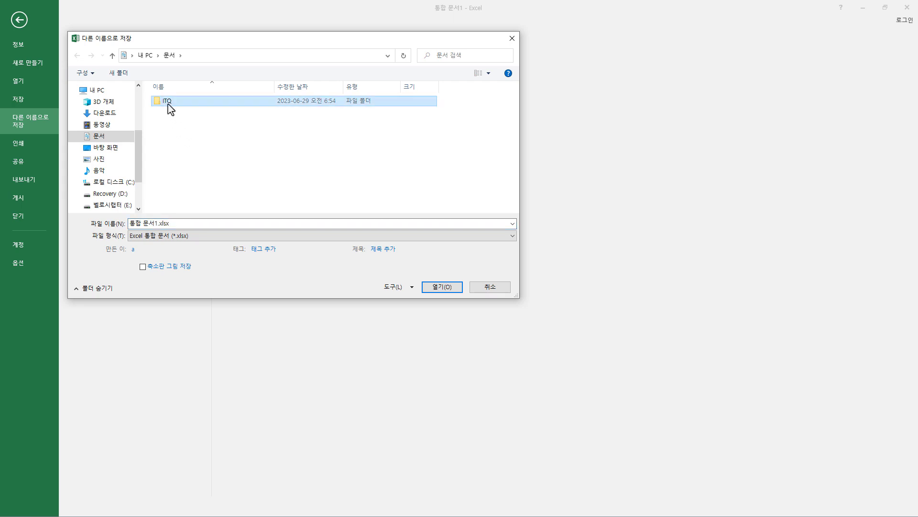
pyautogui.doubleClick(168, 104)
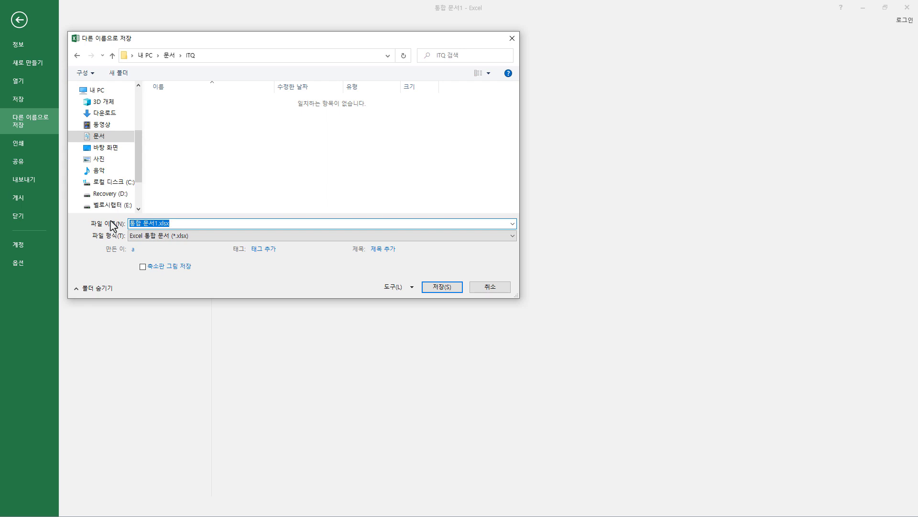
pyautogui.write('12345678-홍길동')
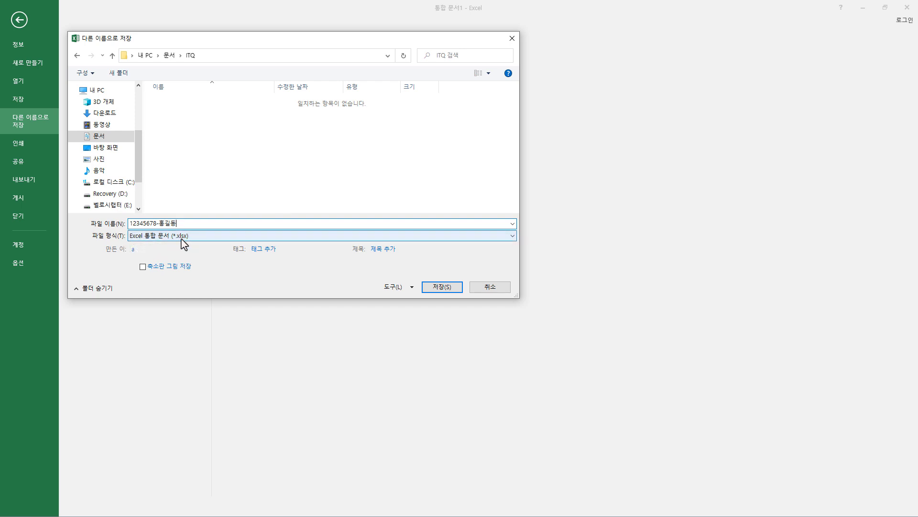
pyautogui.click(442, 287)
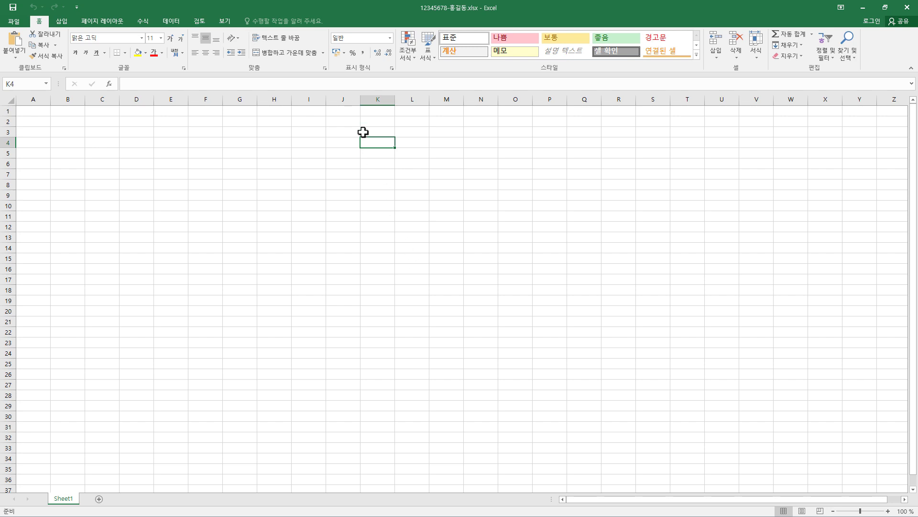
# Set the width of column A to 1
pyautogui.rightClick(35, 99)
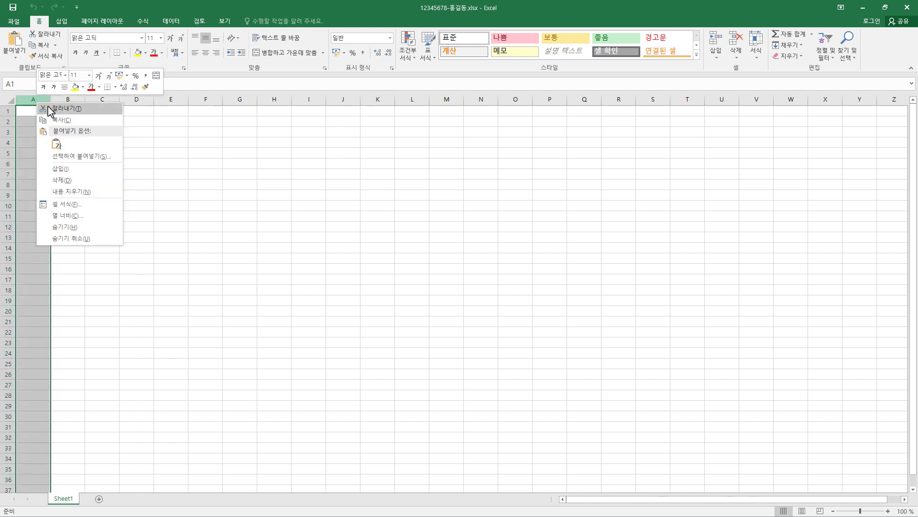
pyautogui.click(67, 215)
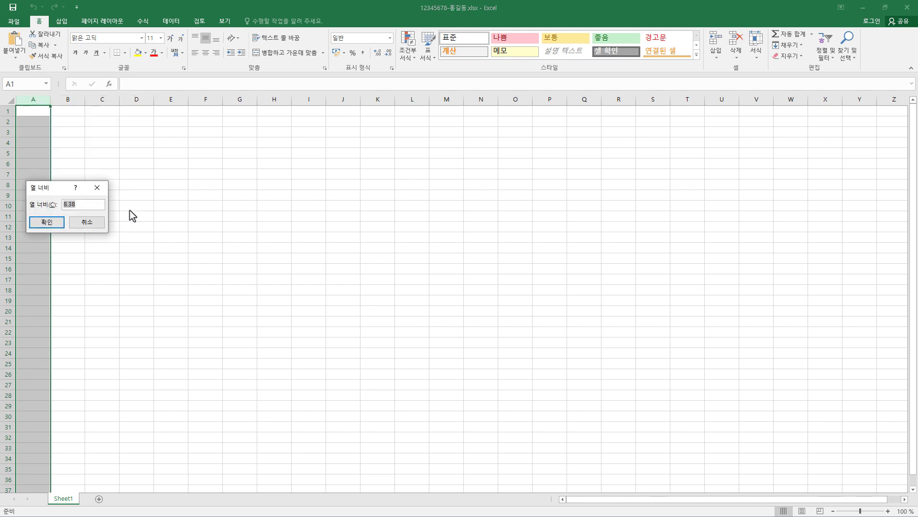
pyautogui.write('1')
pyautogui.click(54, 225)
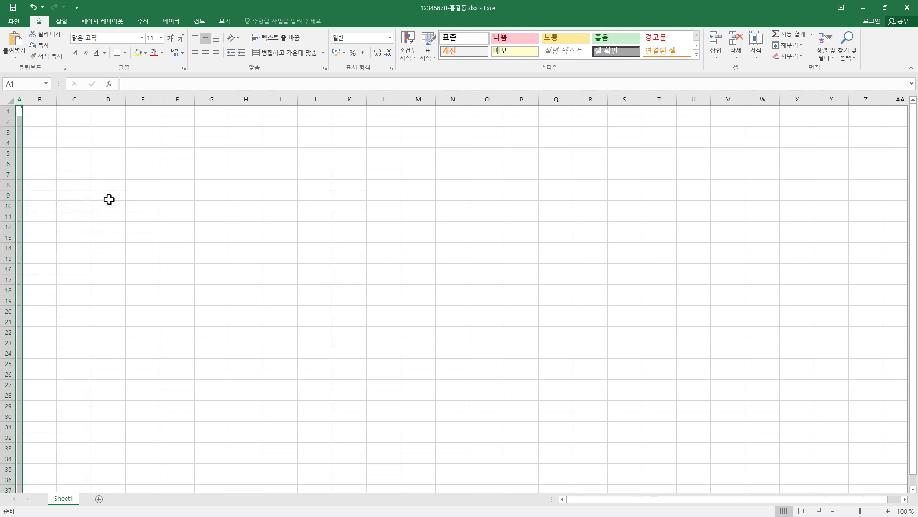
# Format all cells of the sheet with the 굴림 font and a black font colour
pyautogui.click(7, 100)
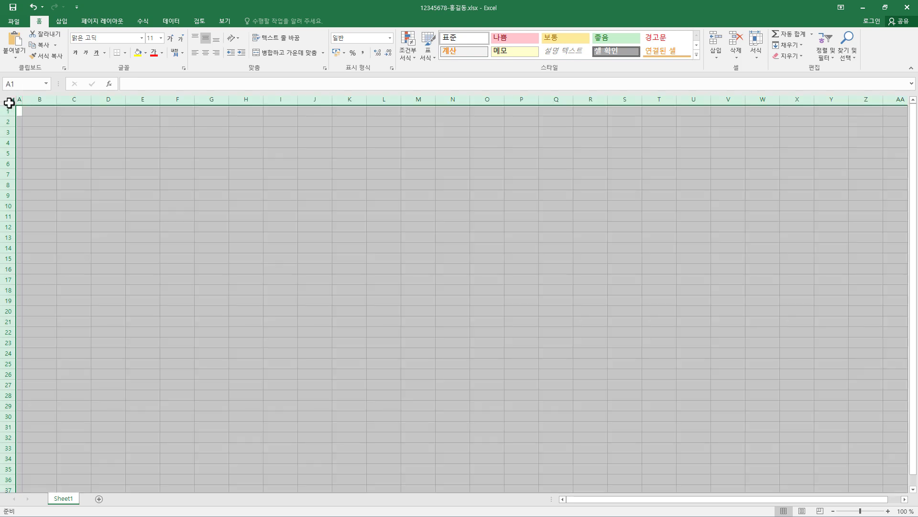
pyautogui.click(115, 39)
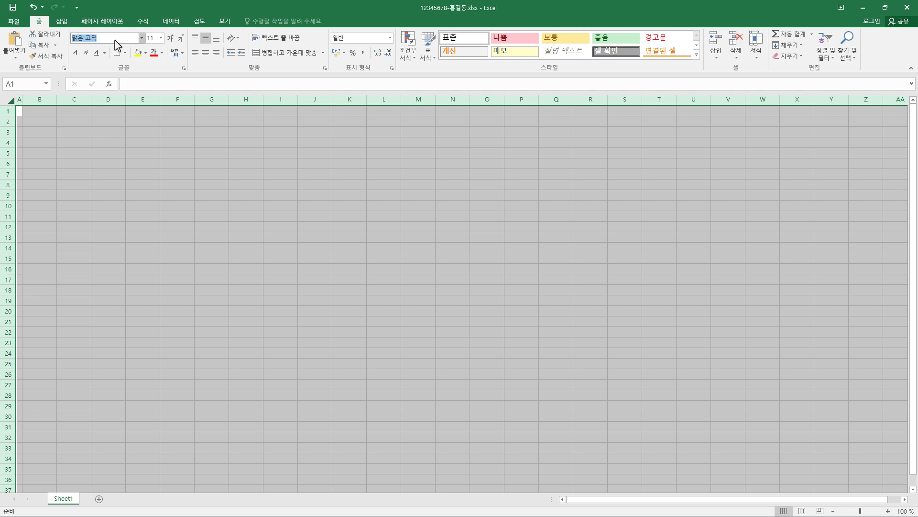
pyautogui.write('굴림')
pyautogui.press('Return')
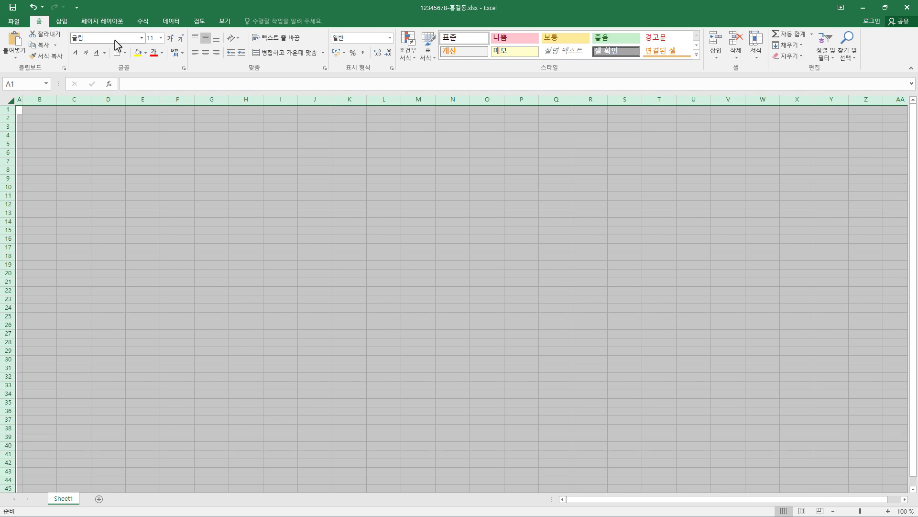
pyautogui.click(150, 37)
pyautogui.click(161, 53)
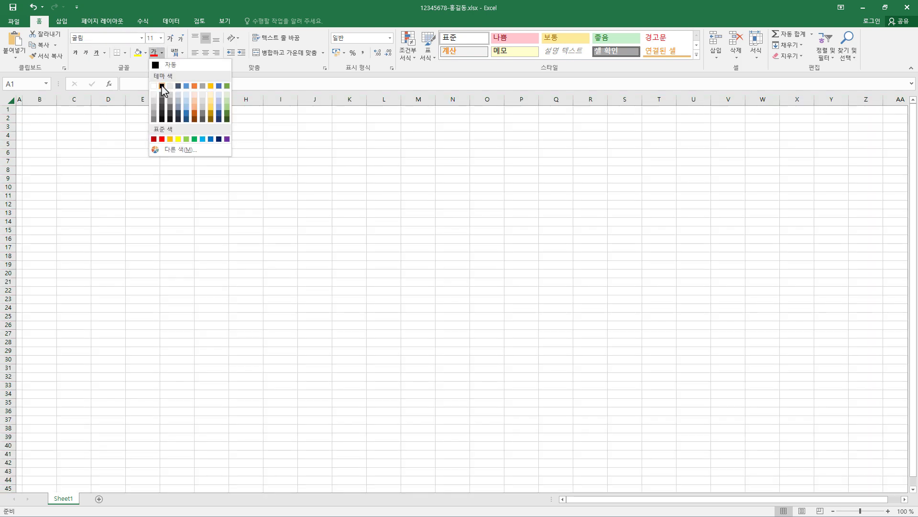
pyautogui.click(161, 87)
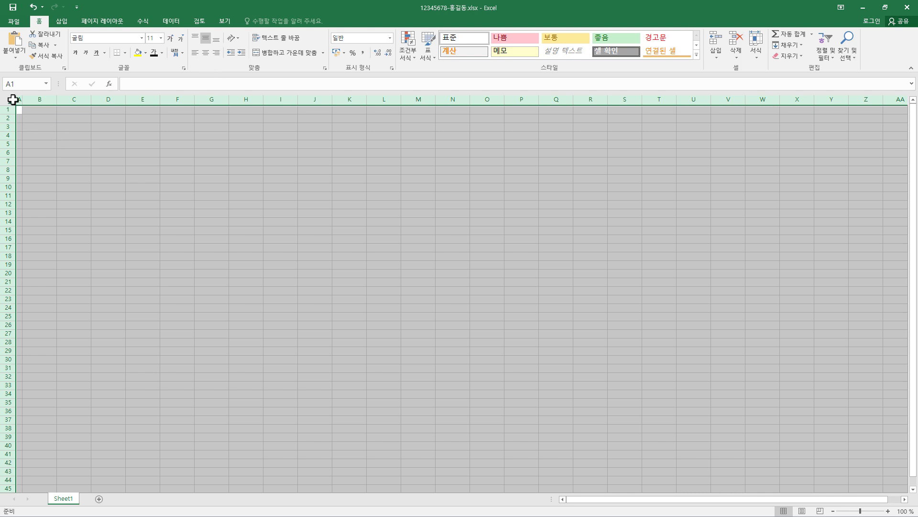
pyautogui.click(33, 118)
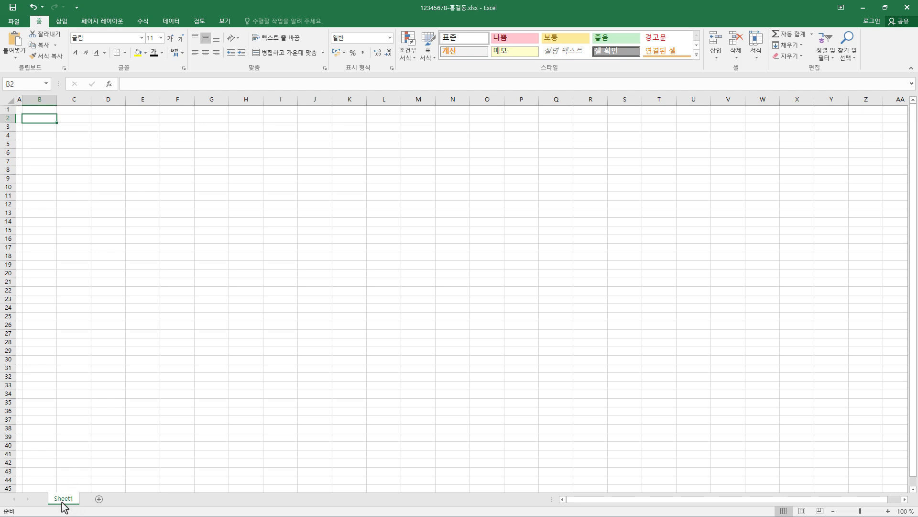
# Duplicate the formatted sheet twice and name the three sheets 제1작업, 제2작업 and 제3작업
pyautogui.moveTo(65, 503); pyautogui.dragTo(149, 499)
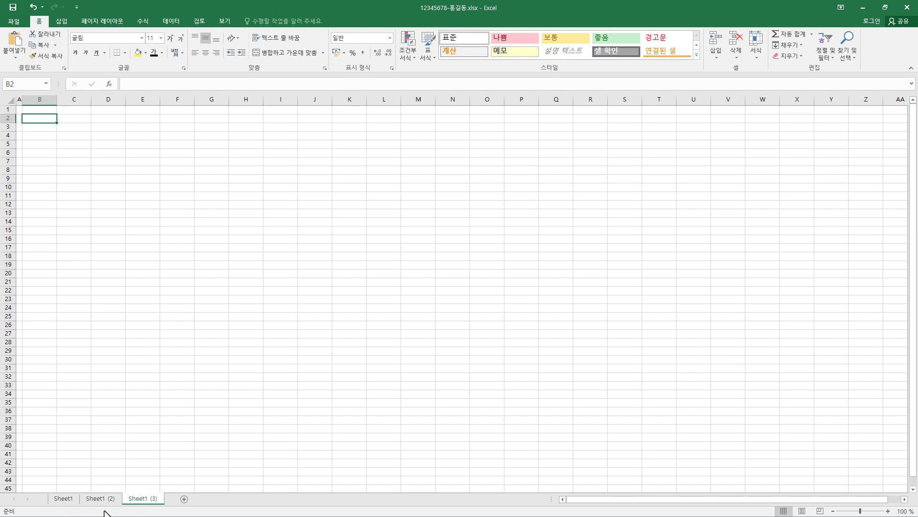
pyautogui.doubleClick(64, 499)
pyautogui.write('제1작업')
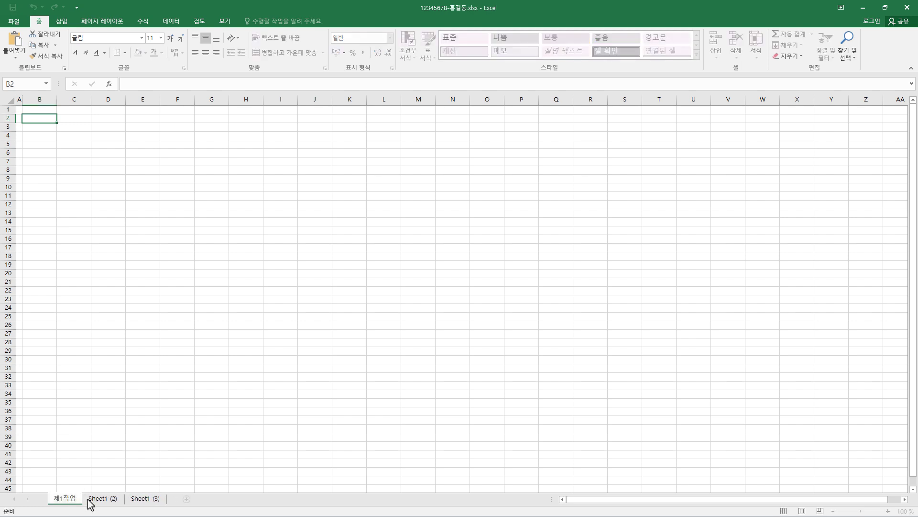
pyautogui.doubleClick(108, 500)
pyautogui.write('ㅈ2작업')
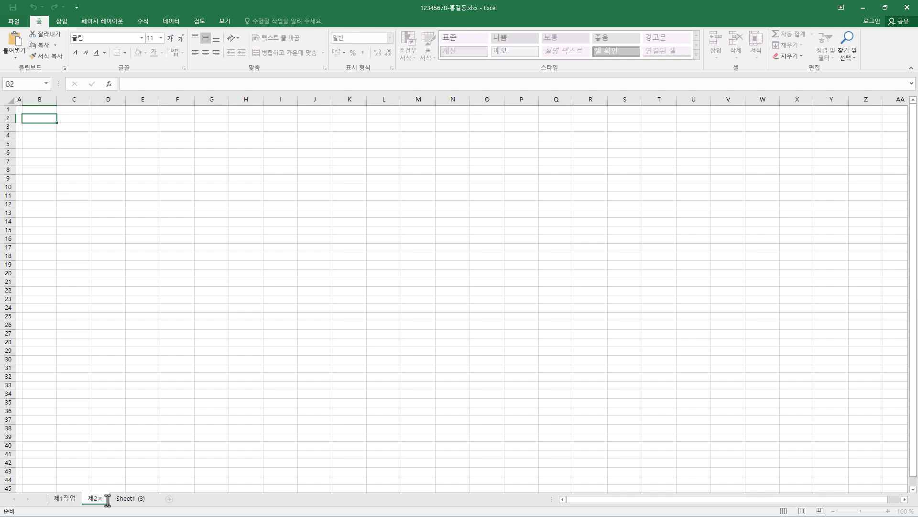
pyautogui.press('Return')
pyautogui.doubleClick(139, 499)
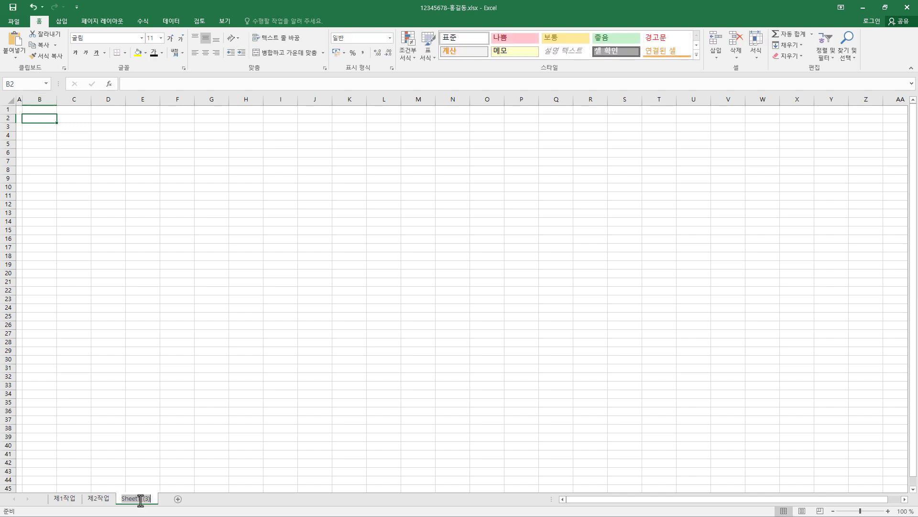
pyautogui.write('제3작업')
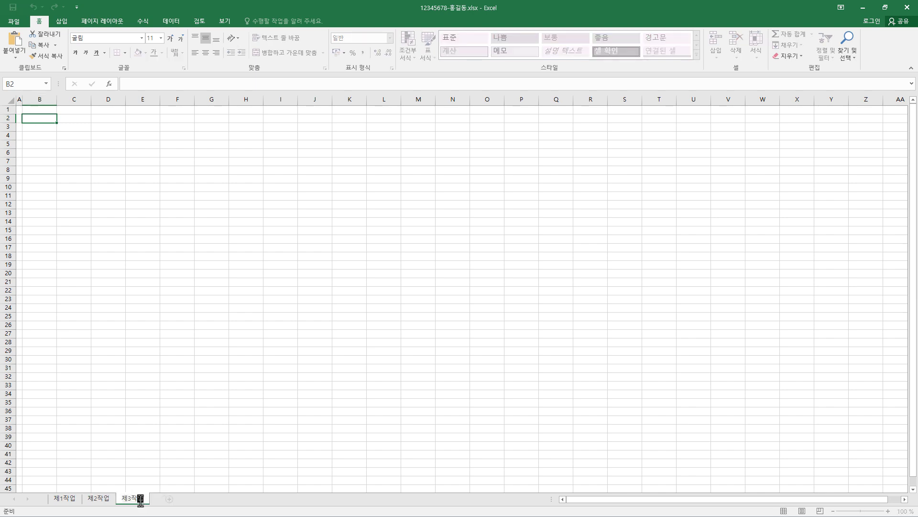
pyautogui.press('Return')
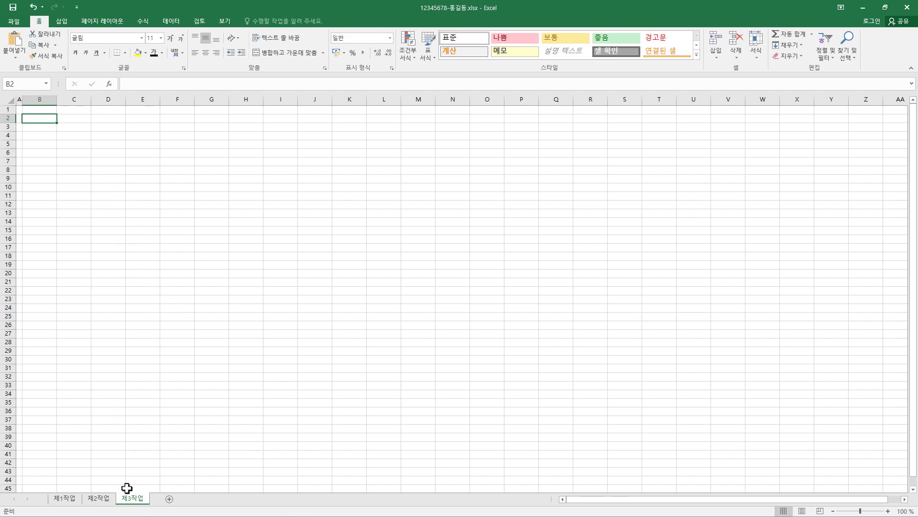
# Switch to the 제1작업 sheet, mark out the table range B4:J14 and select its first cell, B4
pyautogui.click(66, 501)
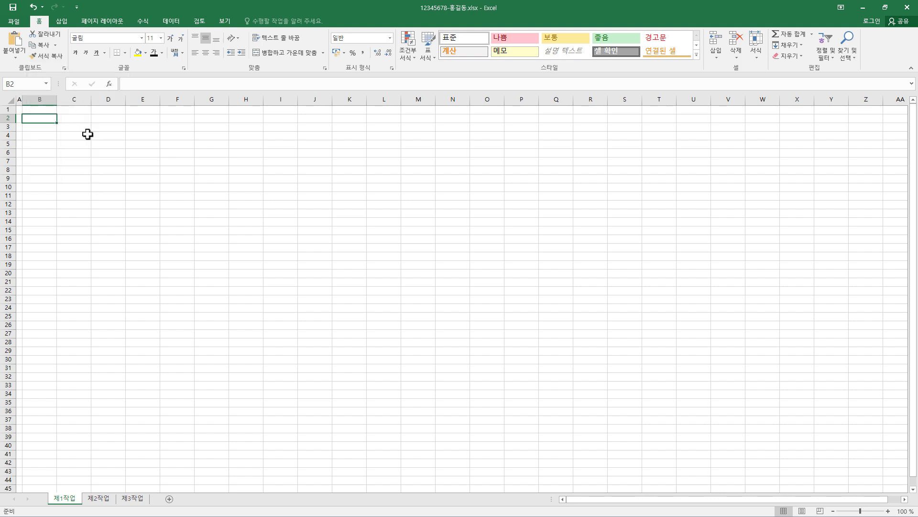
pyautogui.click(48, 135)
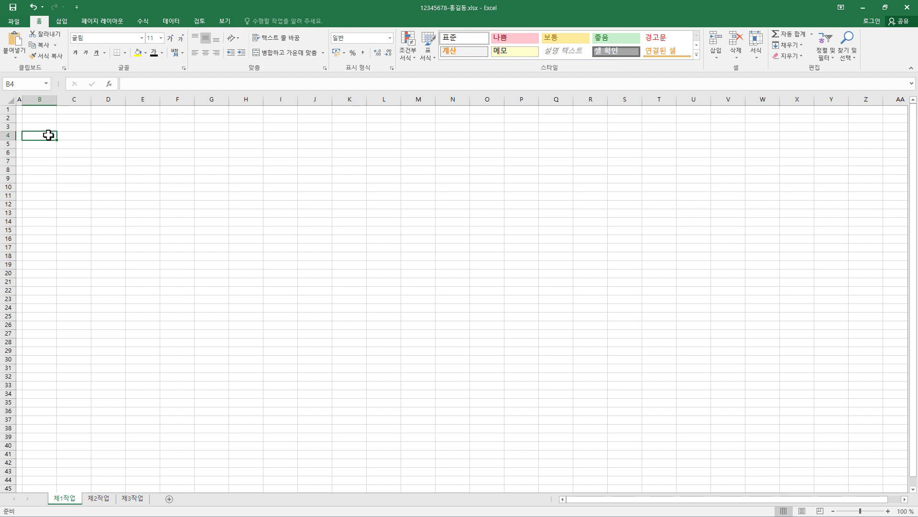
pyautogui.moveTo(48, 134); pyautogui.dragTo(323, 219)
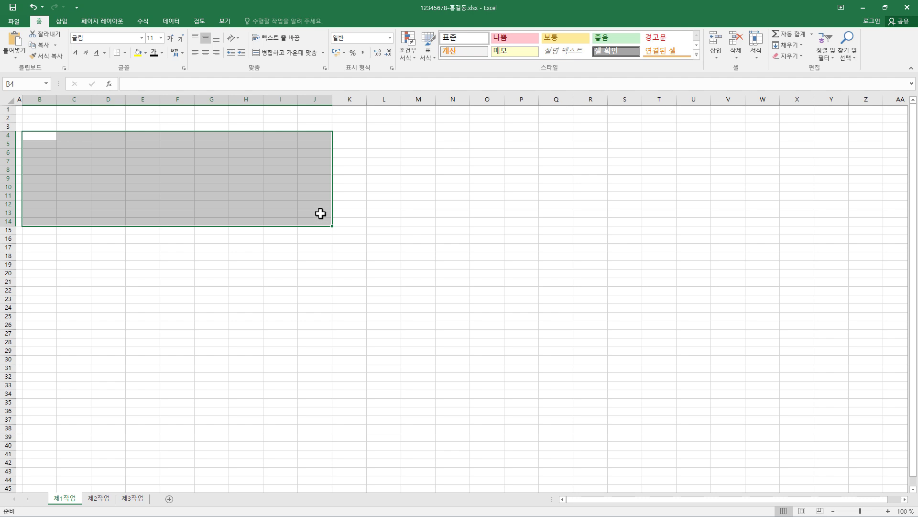
pyautogui.click(52, 138)
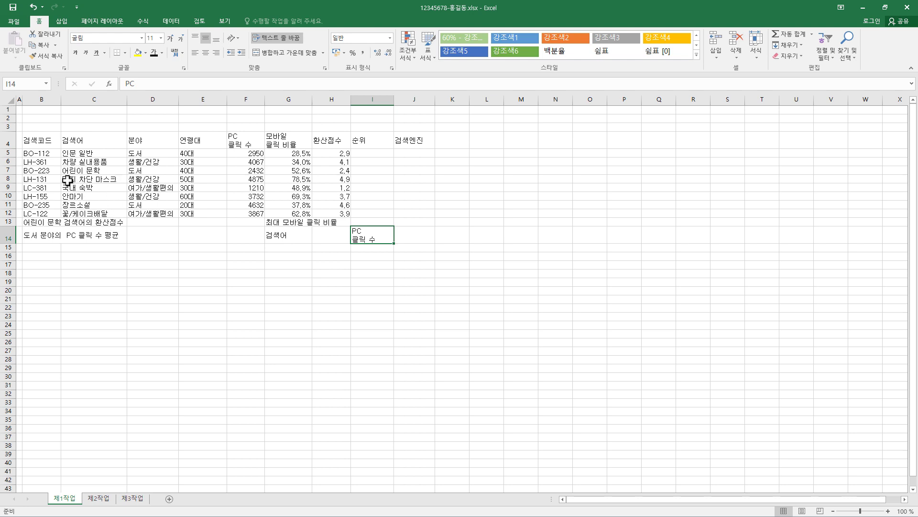
# Centre the text in the range B4:E14 and in the headings F4:J4 horizontally
pyautogui.moveTo(45, 139); pyautogui.dragTo(204, 231)
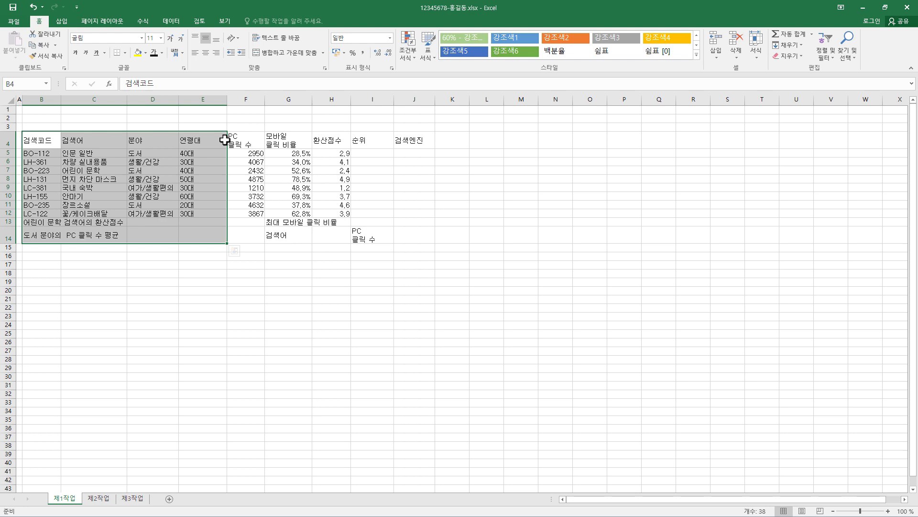
pyautogui.click(206, 56)
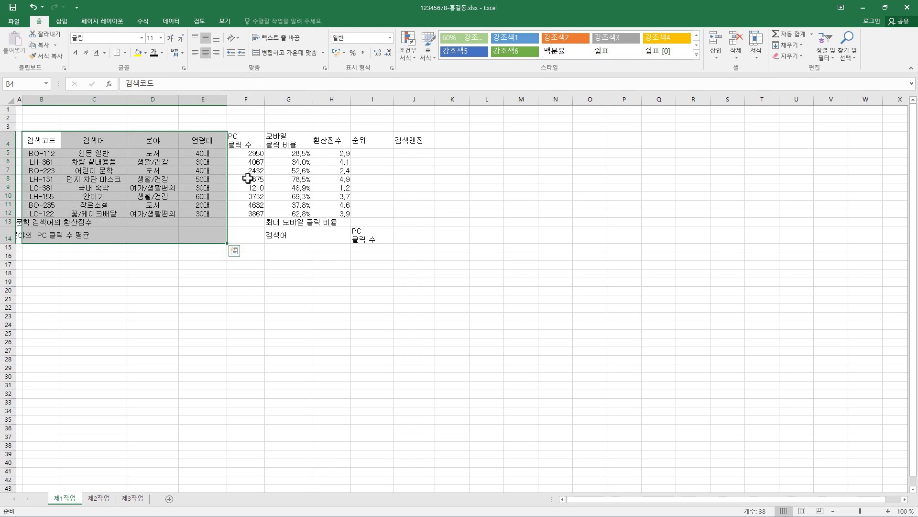
pyautogui.moveTo(239, 139); pyautogui.dragTo(413, 140)
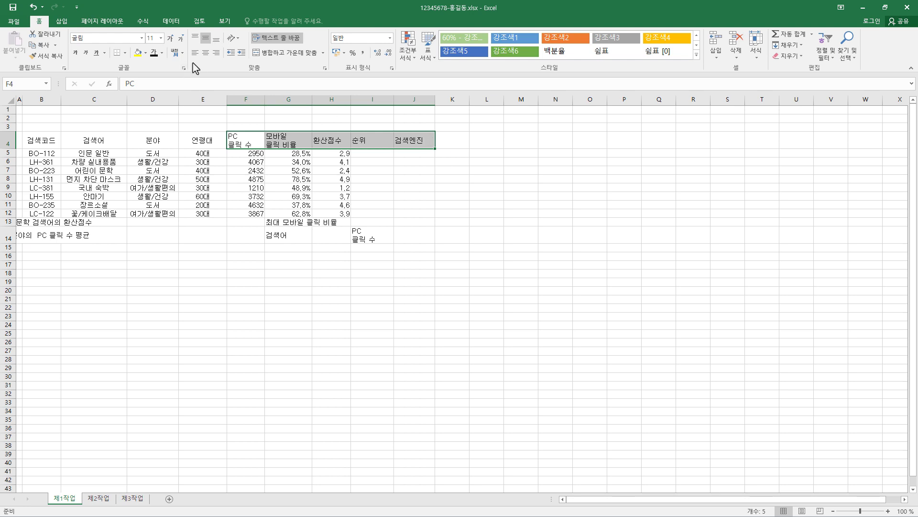
pyautogui.click(206, 55)
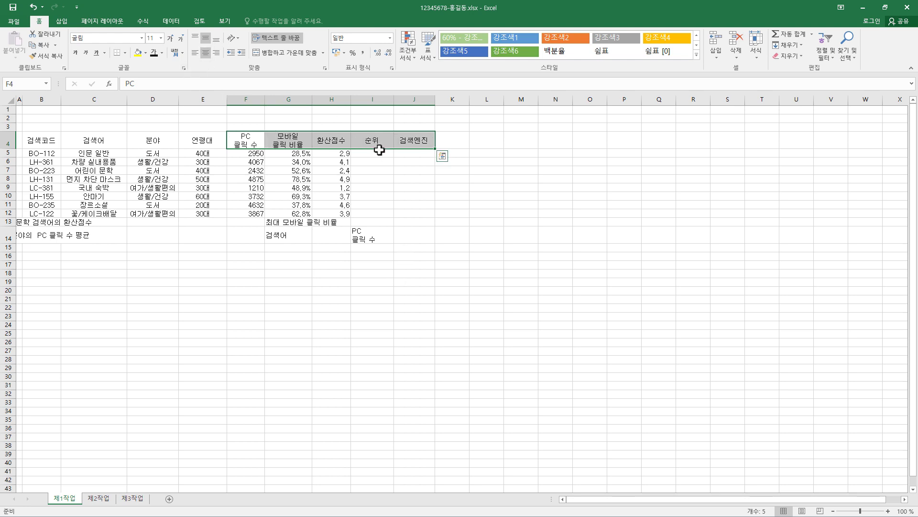
pyautogui.moveTo(379, 152); pyautogui.dragTo(408, 222)
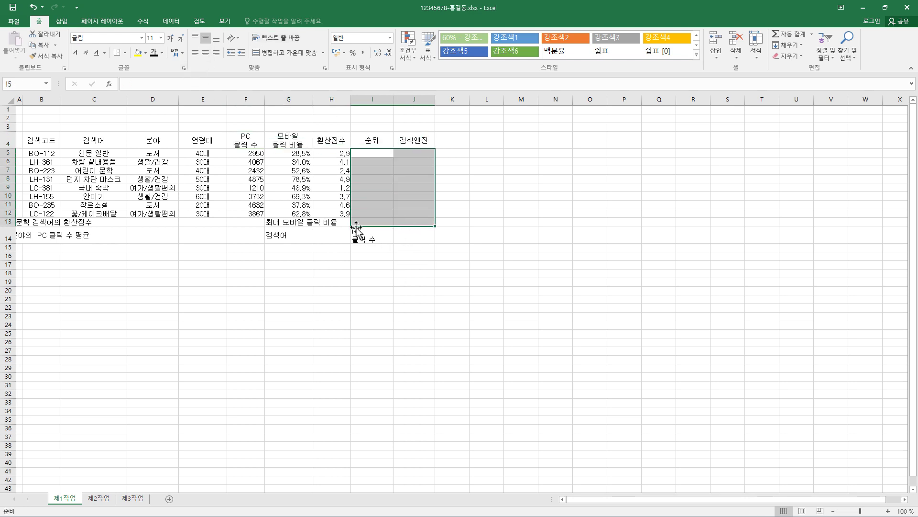
pyautogui.moveTo(61, 226); pyautogui.dragTo(64, 235)
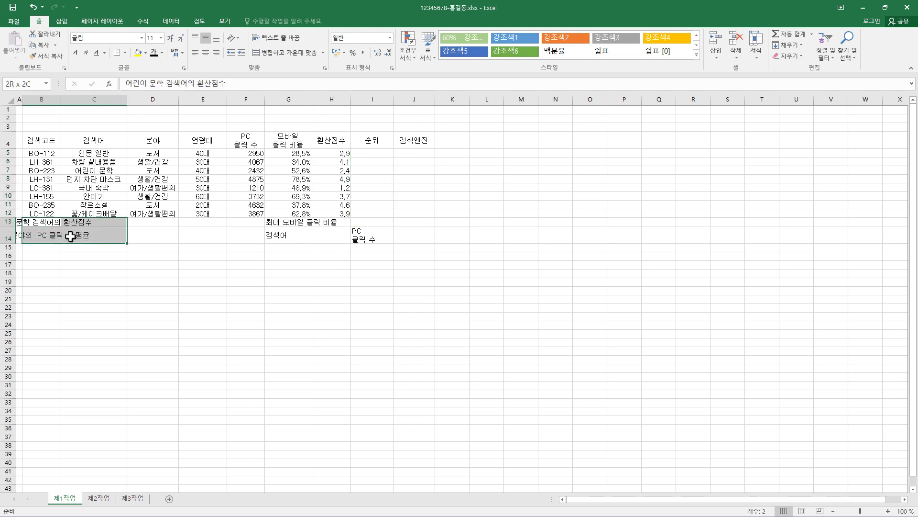
pyautogui.moveTo(288, 223); pyautogui.dragTo(357, 234)
pyautogui.hotkey('ctrl', 'z')
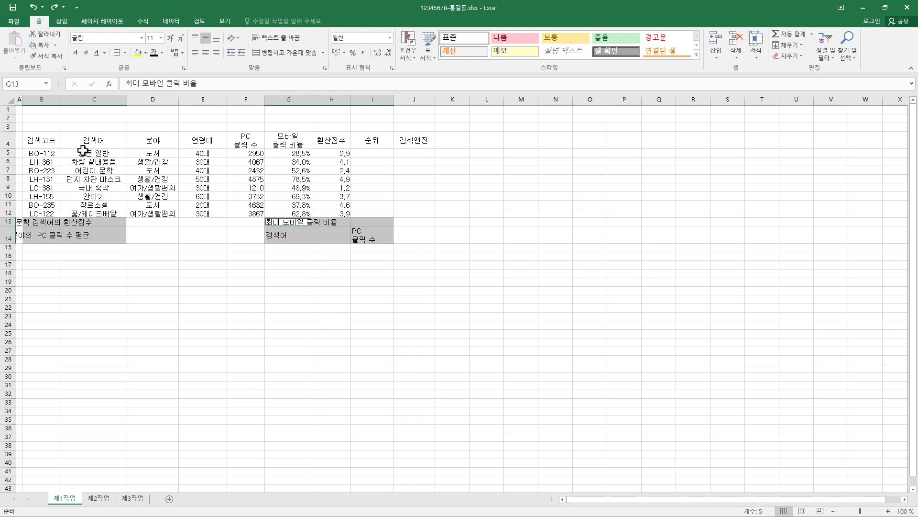
pyautogui.click(249, 141)
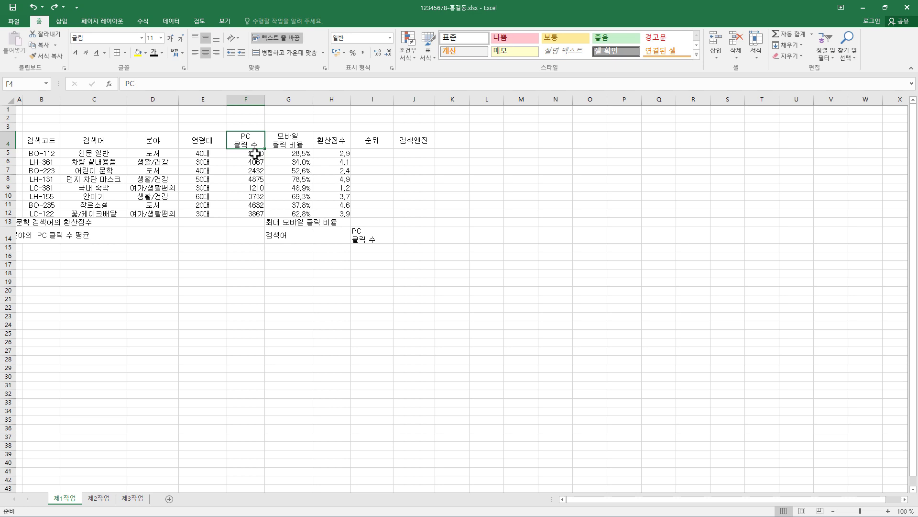
# Format the PC 클릭 수 values in F5:F12 as 숫자 with a thousands separator and 0 decimal places
pyautogui.moveTo(255, 154); pyautogui.dragTo(256, 211)
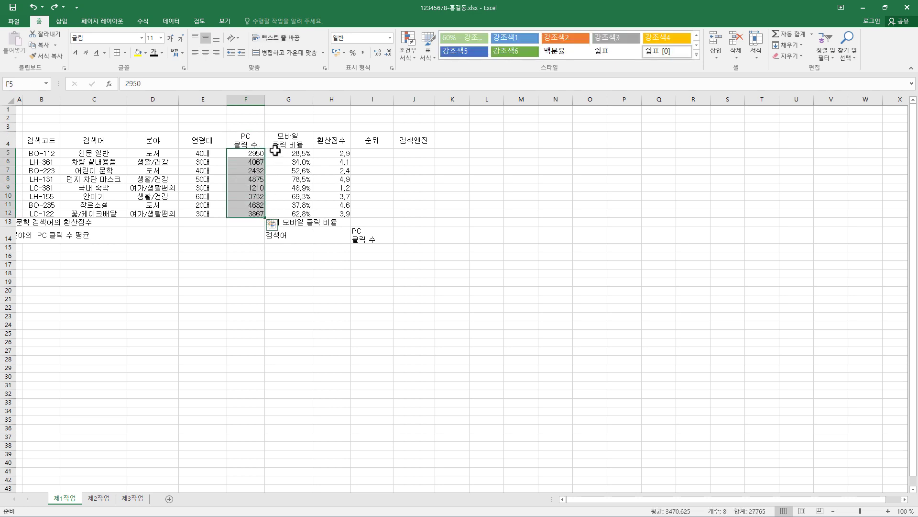
pyautogui.click(390, 38)
pyautogui.click(365, 75)
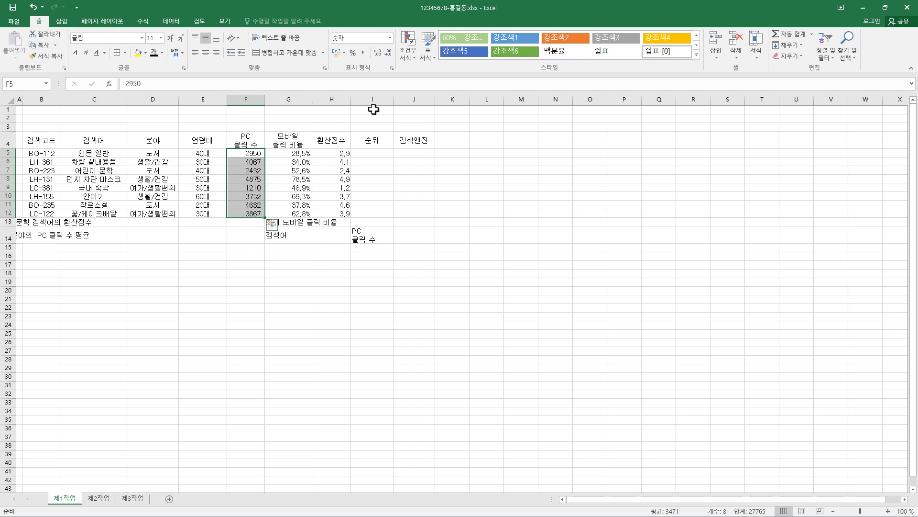
pyautogui.click(364, 54)
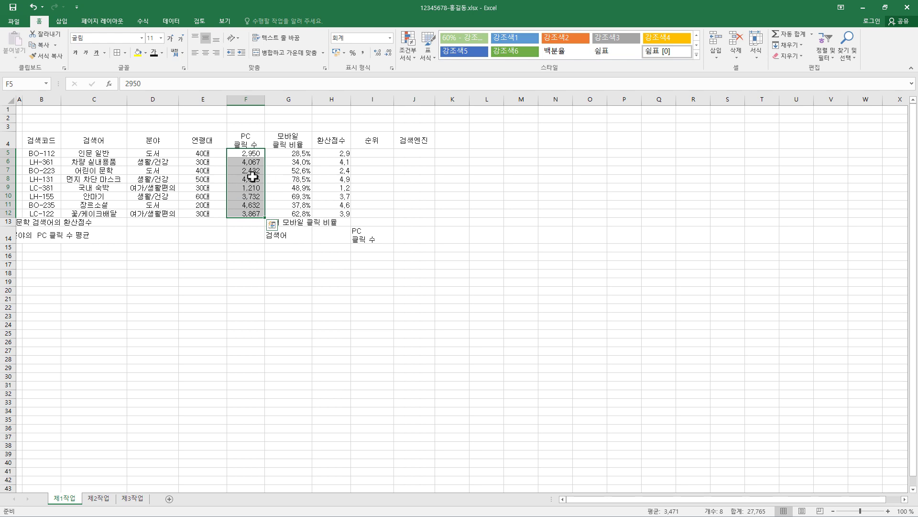
pyautogui.hotkey('ctrl', '1')
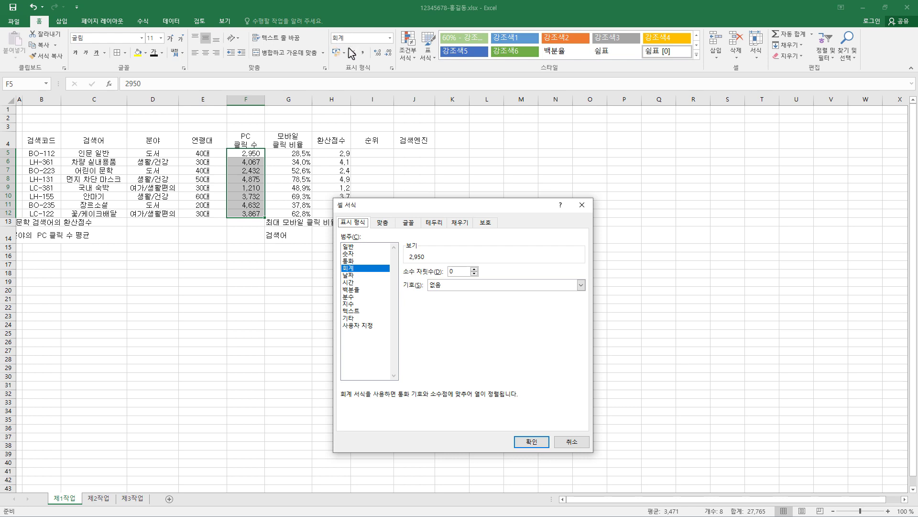
pyautogui.click(366, 257)
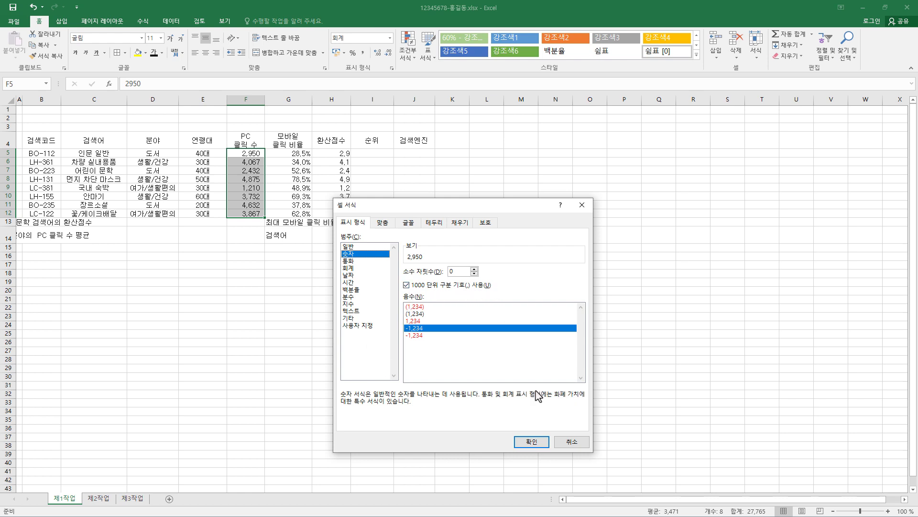
pyautogui.click(541, 440)
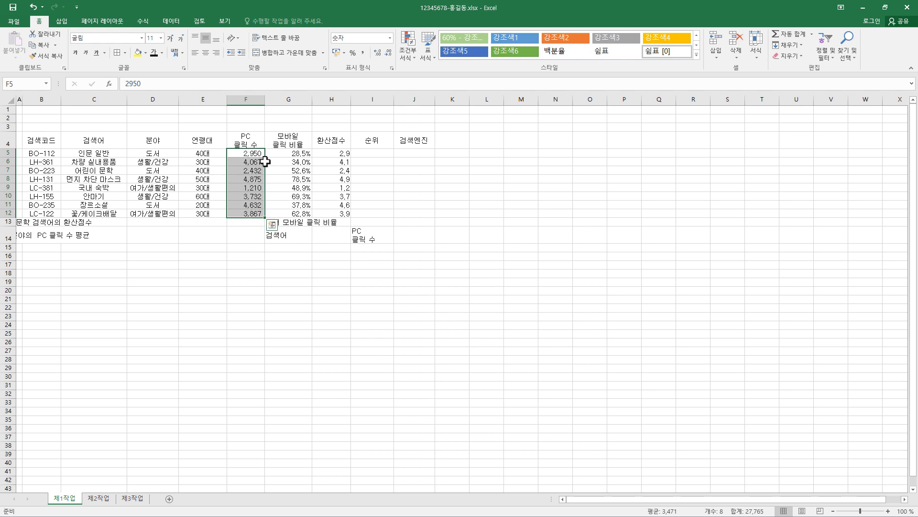
# Right-align the PC 클릭 수 values in F5:F12
pyautogui.click(195, 53)
pyautogui.click(216, 52)
pyautogui.click(206, 54)
pyautogui.click(195, 53)
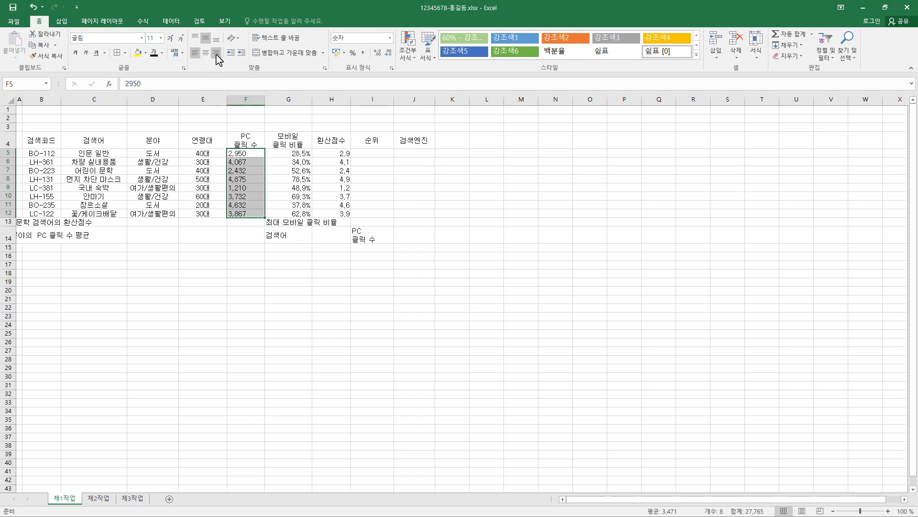
pyautogui.click(216, 52)
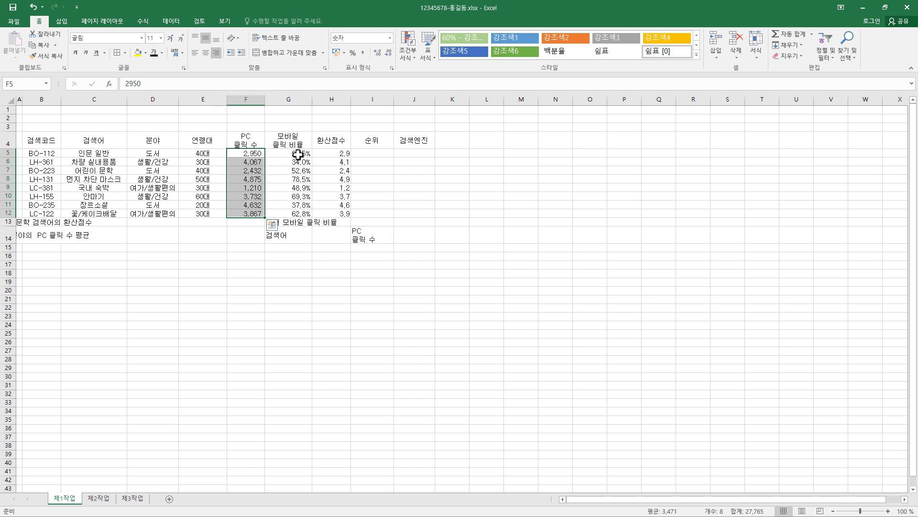
# Format the 환산점수 values in H5:H12 as 숫자 with one decimal place
pyautogui.moveTo(298, 154); pyautogui.dragTo(297, 213)
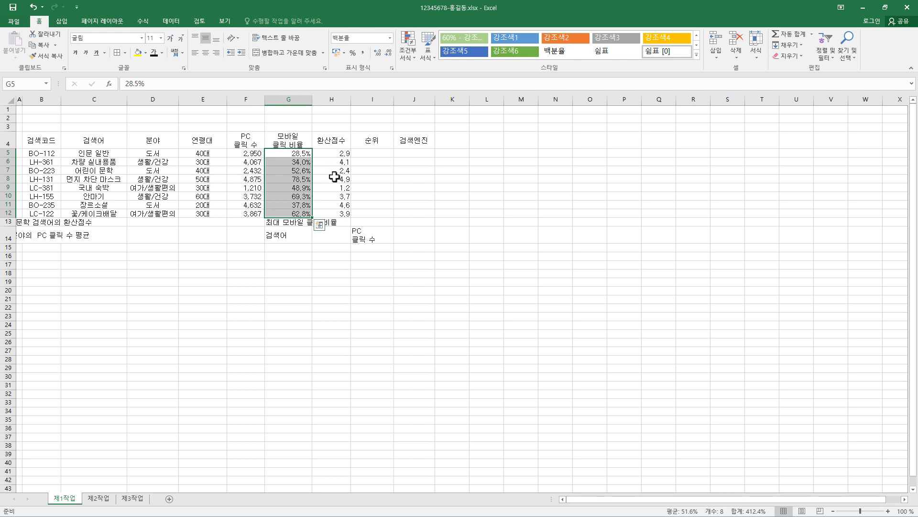
pyautogui.moveTo(339, 153); pyautogui.dragTo(339, 211)
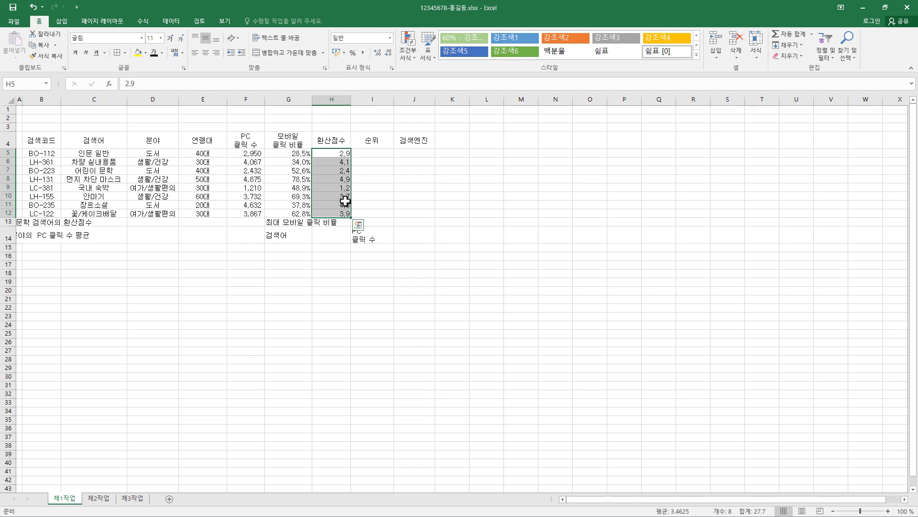
pyautogui.click(390, 38)
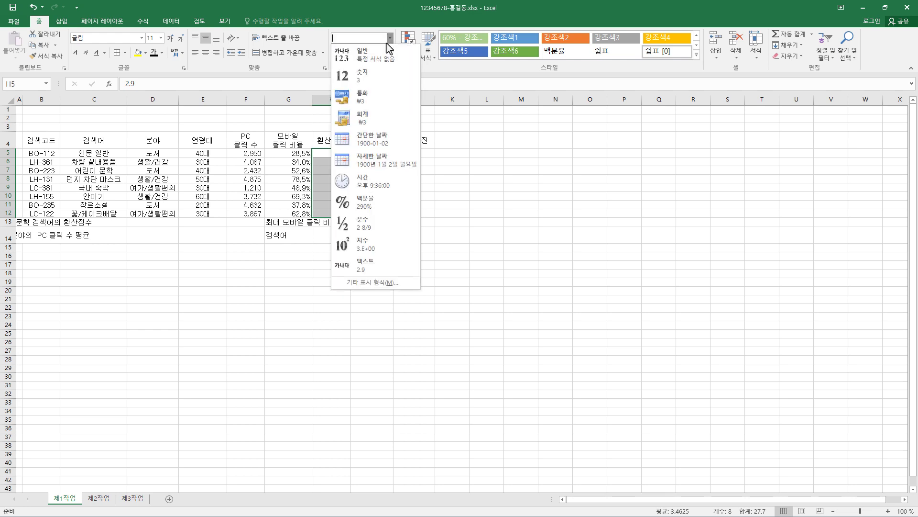
pyautogui.click(375, 78)
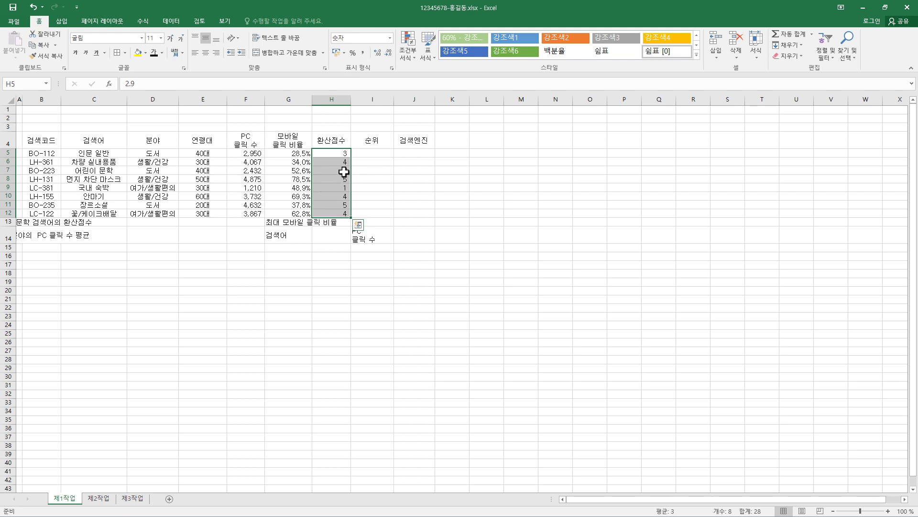
pyautogui.hotkey('ctrl', '1')
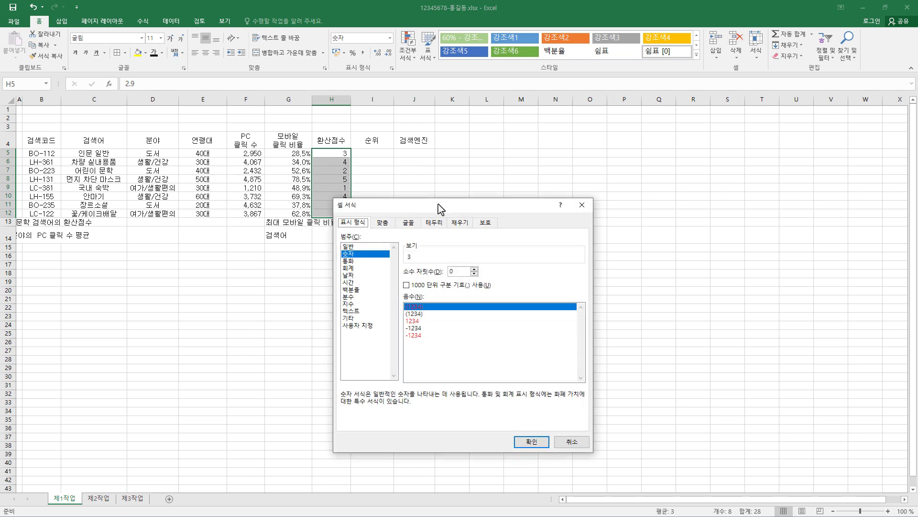
pyautogui.moveTo(441, 205); pyautogui.dragTo(486, 148)
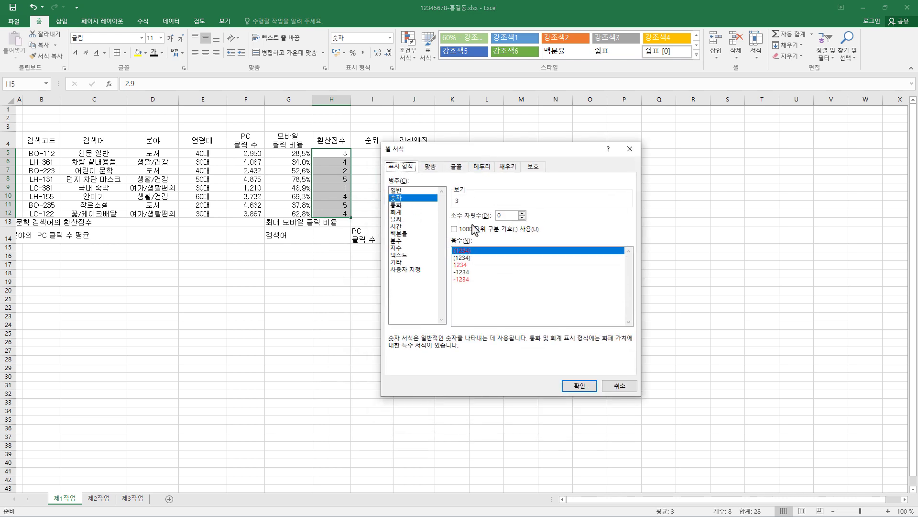
pyautogui.click(522, 213)
pyautogui.click(583, 389)
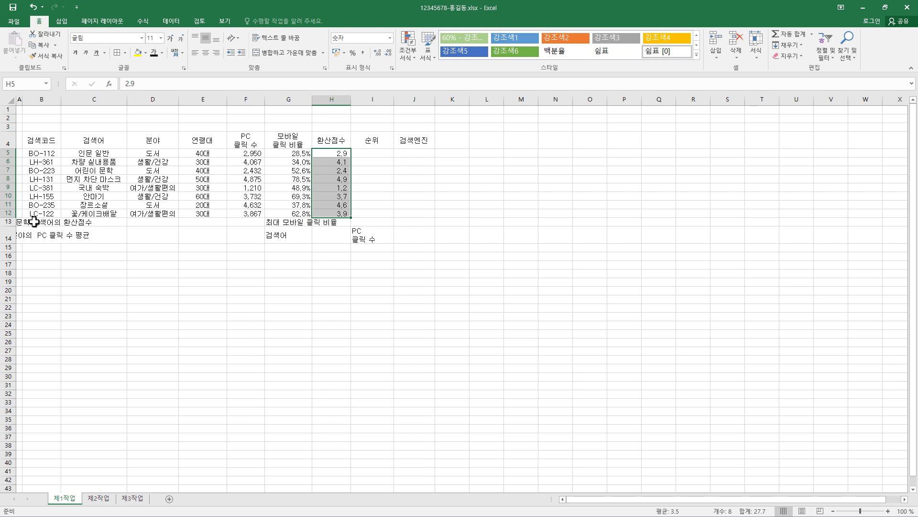
# Merge and centre each of the ranges B13:D13, B14:D14, F13:F14 and G13:I13
pyautogui.moveTo(34, 222); pyautogui.dragTo(129, 222)
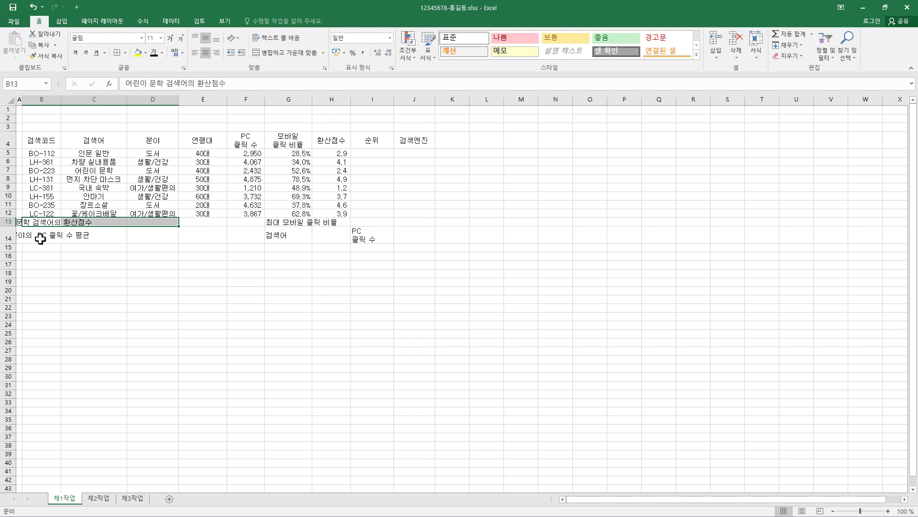
pyautogui.moveTo(34, 235); pyautogui.dragTo(139, 234)
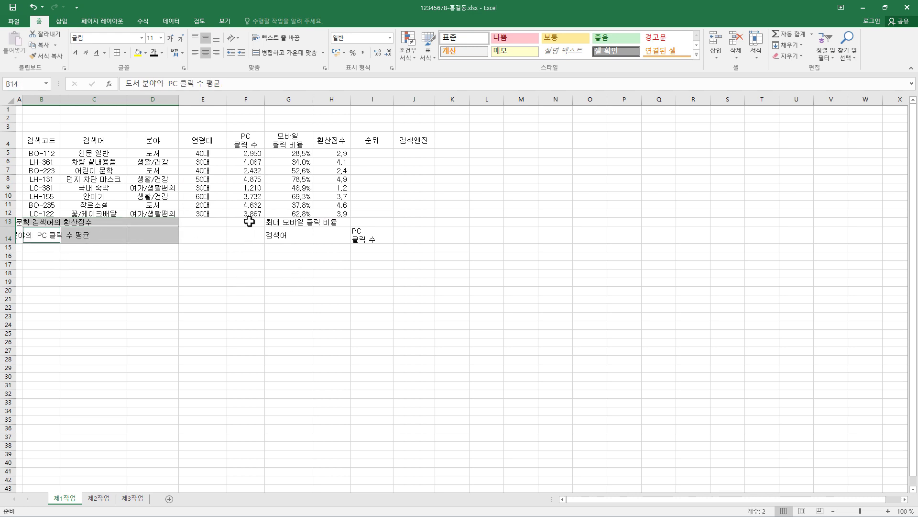
pyautogui.moveTo(249, 221); pyautogui.dragTo(356, 222)
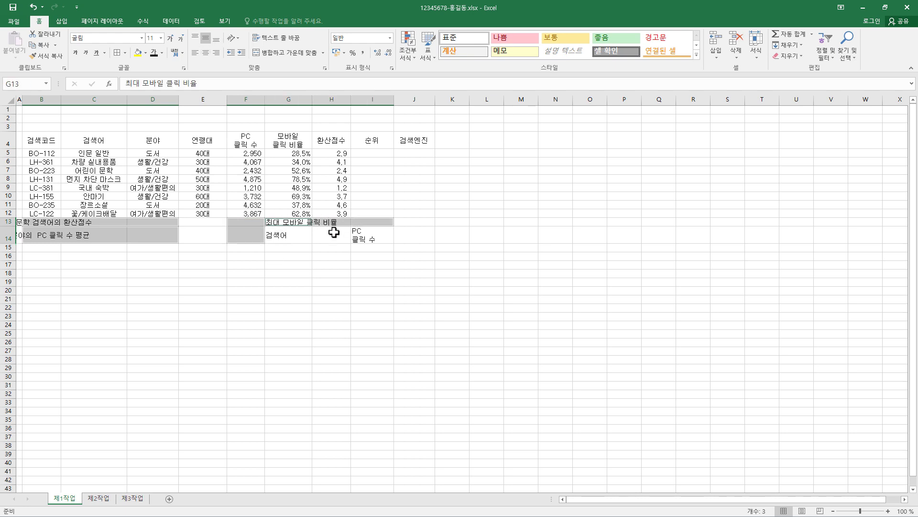
pyautogui.click(294, 54)
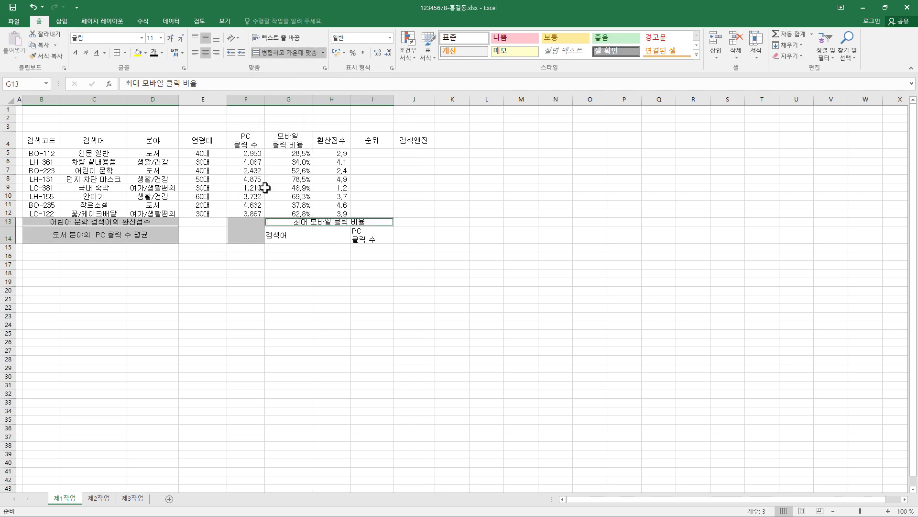
pyautogui.click(150, 222)
pyautogui.click(283, 225)
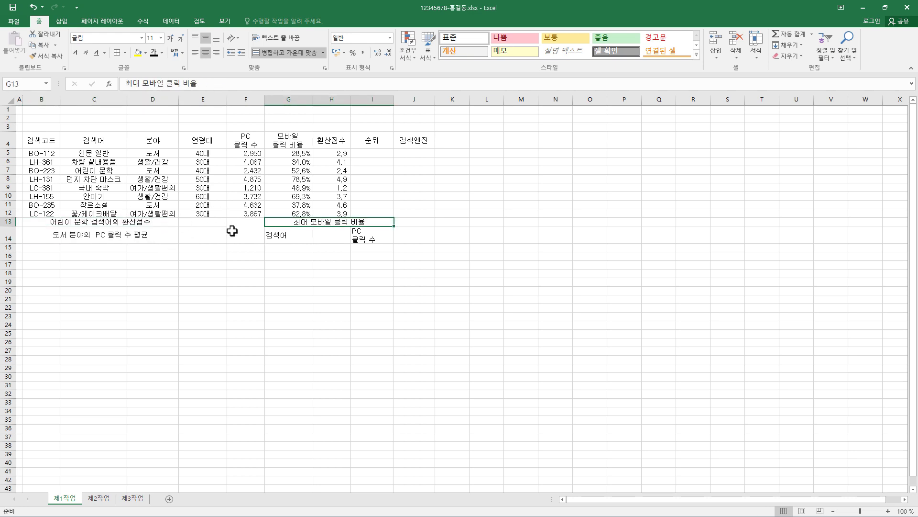
# Draw both diagonal borders across the merged empty cell F13:F14
pyautogui.click(252, 227)
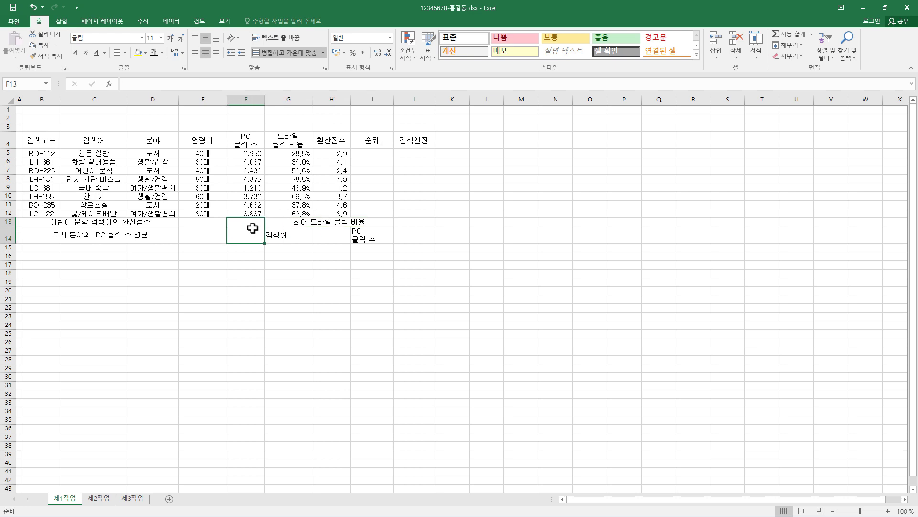
pyautogui.hotkey('ctrl', '1')
pyautogui.click(482, 171)
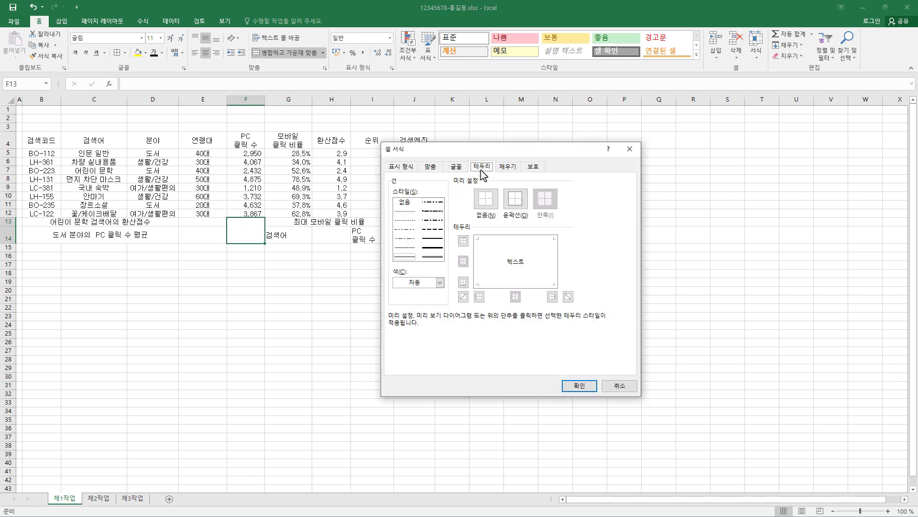
pyautogui.click(464, 297)
pyautogui.click(567, 296)
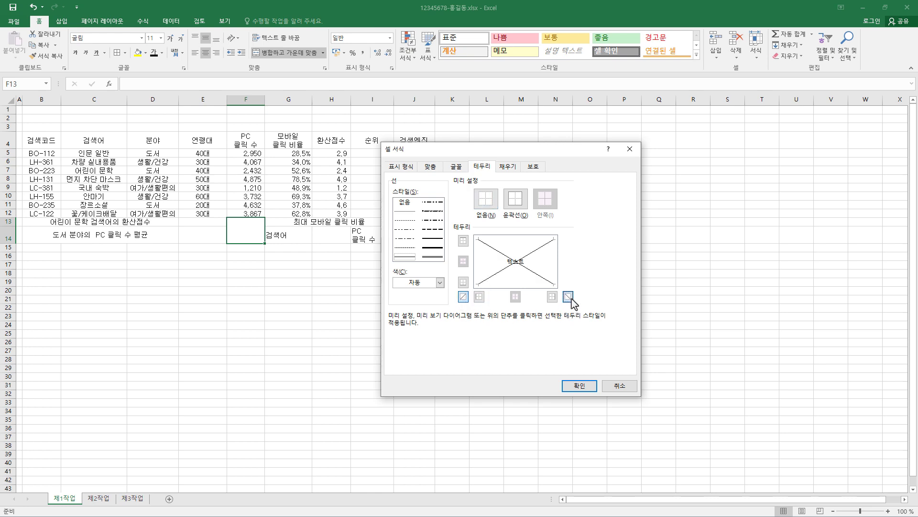
pyautogui.click(580, 385)
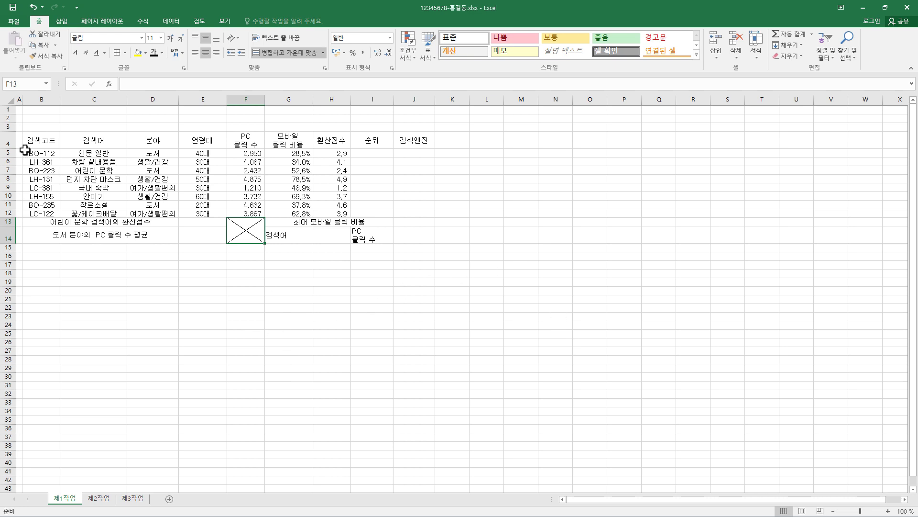
# Apply all borders to the whole table range B4:J14
pyautogui.moveTo(28, 139); pyautogui.dragTo(414, 224)
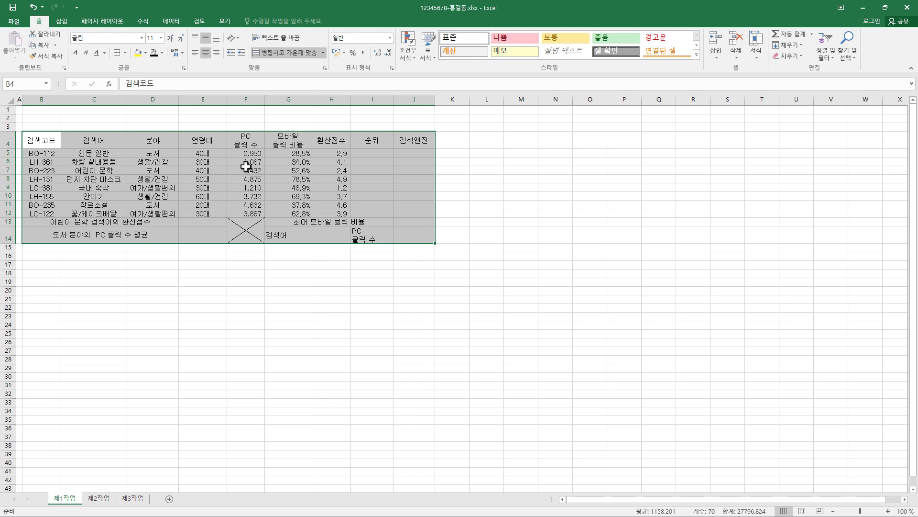
pyautogui.click(125, 53)
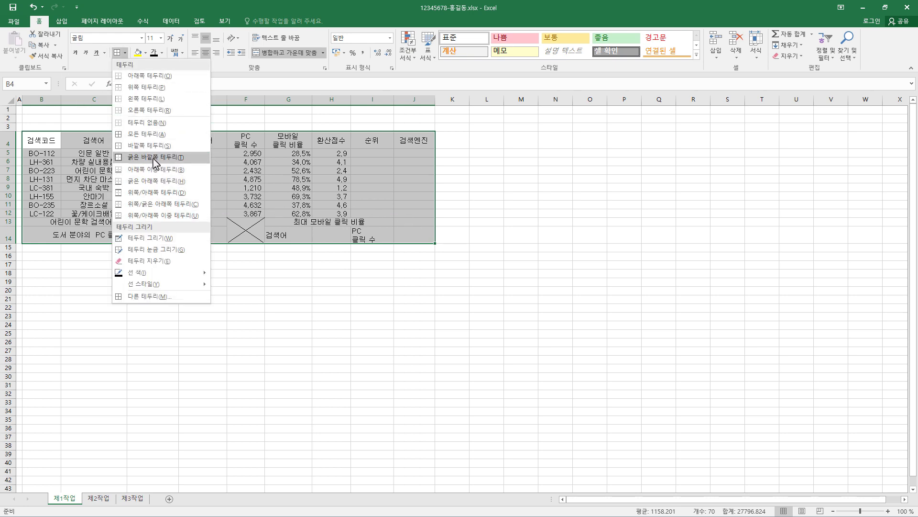
pyautogui.click(156, 140)
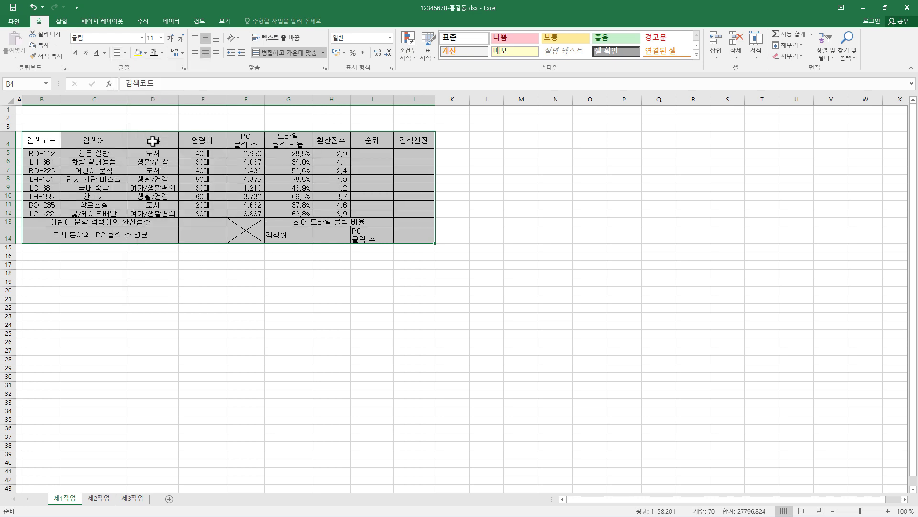
# Put thick outside borders around the heading row B4:J4, the data rows B5:J12 and the summary rows B13:J14
pyautogui.click(52, 145)
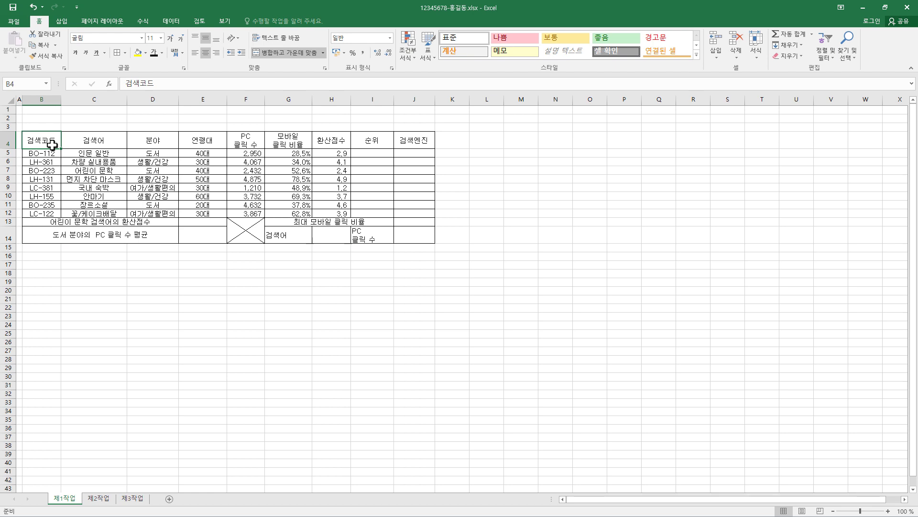
pyautogui.moveTo(52, 145); pyautogui.dragTo(416, 144)
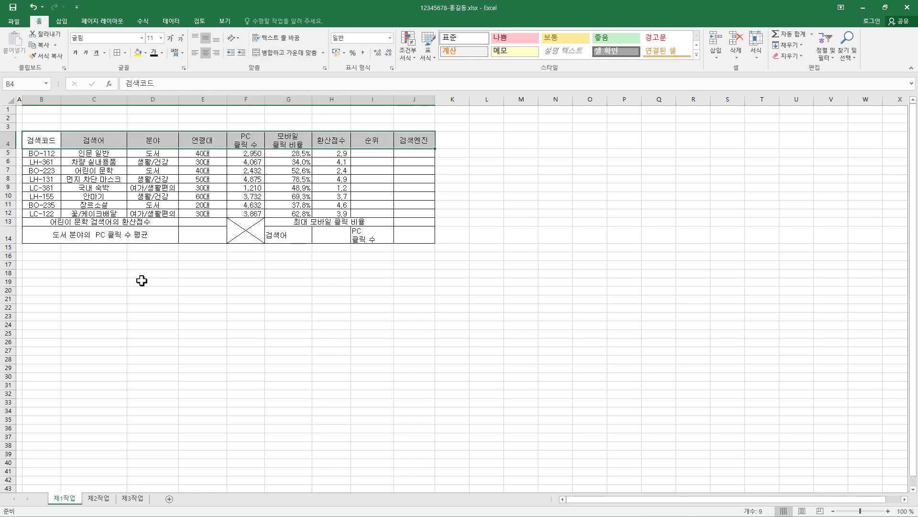
pyautogui.moveTo(45, 153)
pyautogui.mouseDown()
pyautogui.moveTo(332, 163)
pyautogui.moveTo(415, 213)
pyautogui.moveTo(41, 152)
pyautogui.moveTo(423, 183)
pyautogui.moveTo(427, 214)
pyautogui.mouseUp()
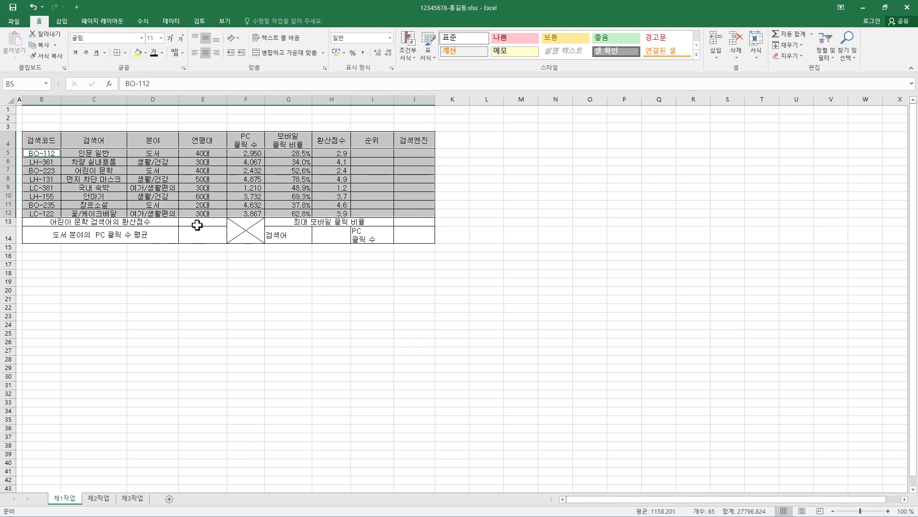
pyautogui.moveTo(42, 223); pyautogui.dragTo(414, 237)
pyautogui.keyDown('ctrl'); pyautogui.click(417, 238); pyautogui.keyUp('ctrl')
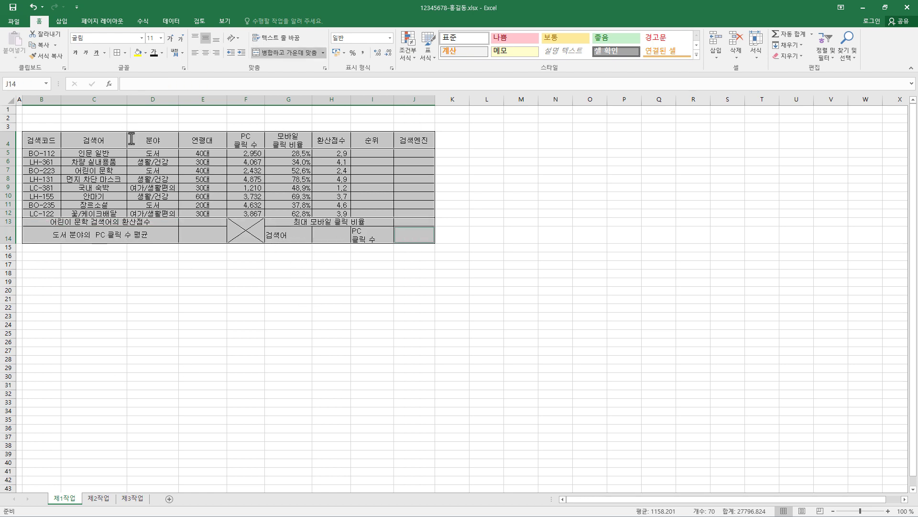
pyautogui.click(125, 52)
pyautogui.click(149, 157)
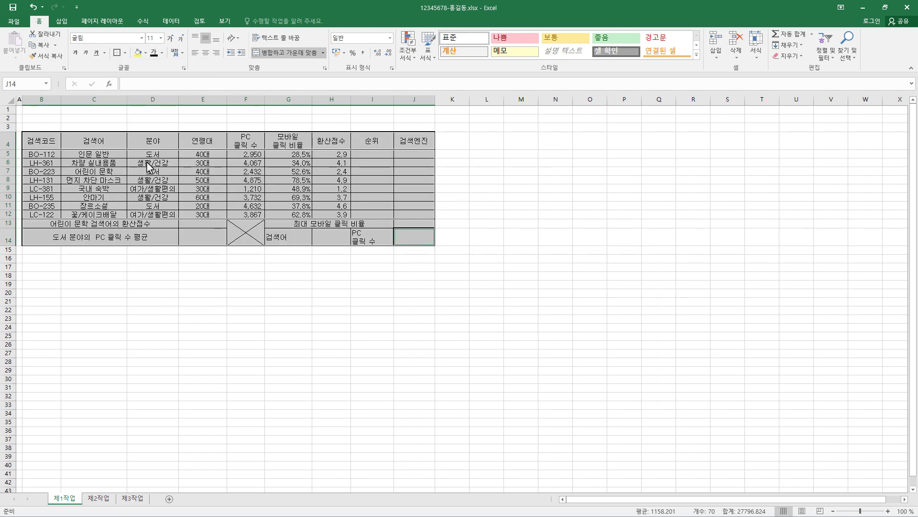
pyautogui.click(335, 276)
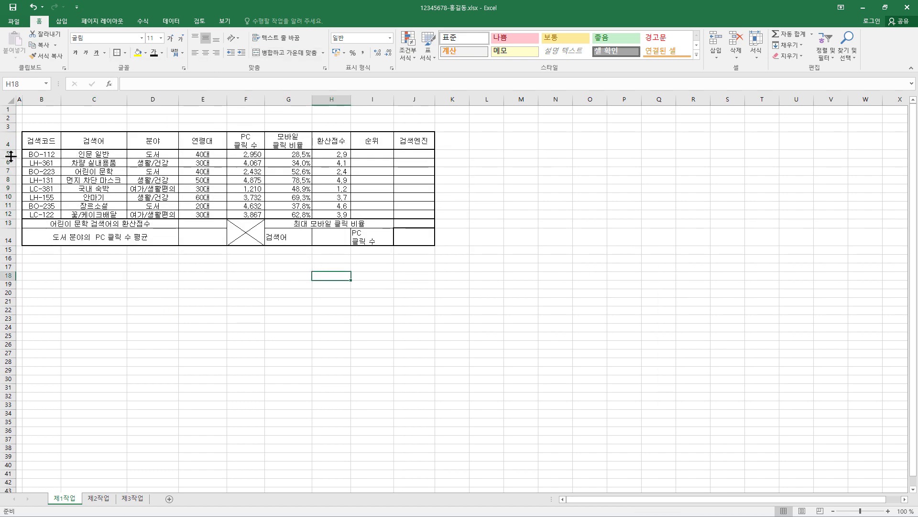
# Increase the height of rows 5 to 13 evenly
pyautogui.moveTo(11, 156); pyautogui.dragTo(8, 211)
pyautogui.click(331, 322)
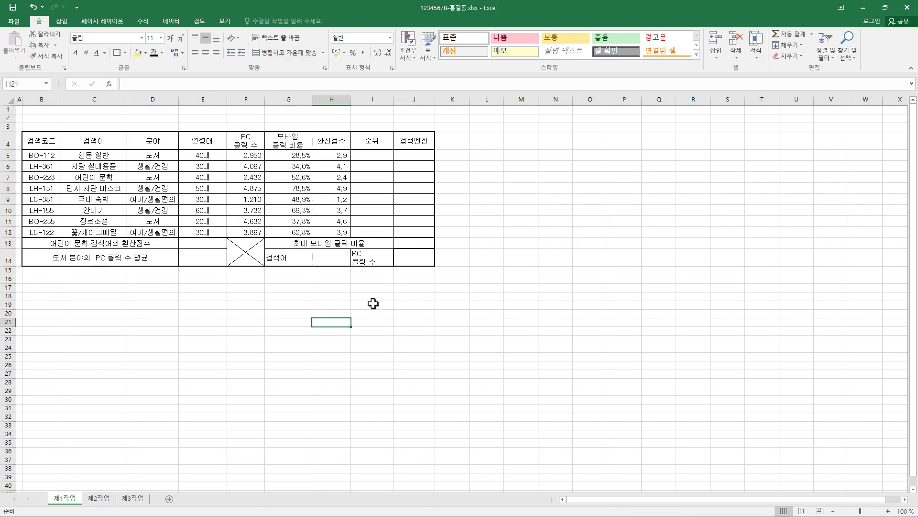
pyautogui.scroll(2, 373, 302)
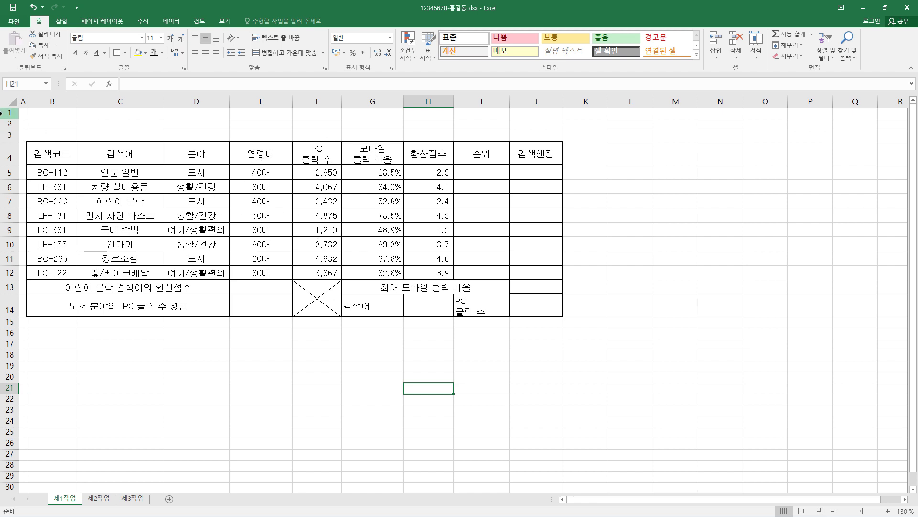
# Increase the height of rows 1 to 3 evenly and draw a plaque shape about 14.65 by 1.97 cm above the table, across columns B to G
pyautogui.moveTo(6, 113); pyautogui.dragTo(12, 128)
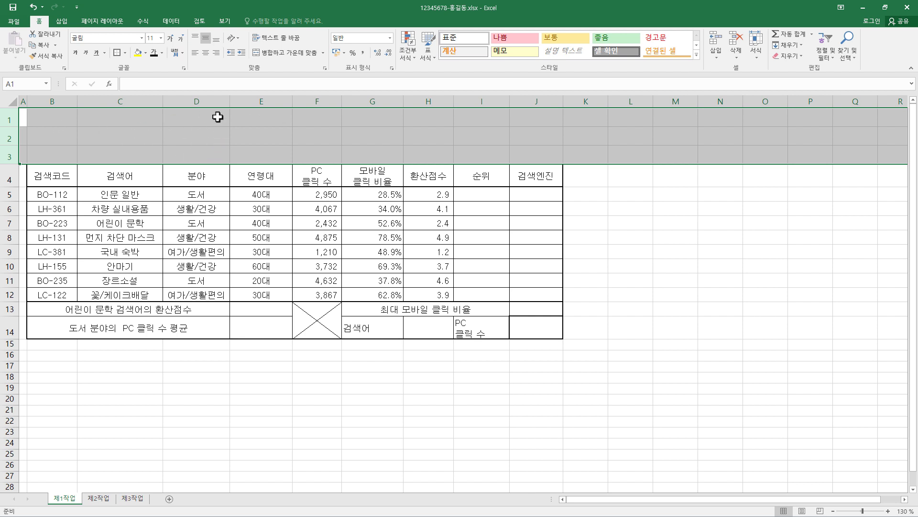
pyautogui.click(69, 121)
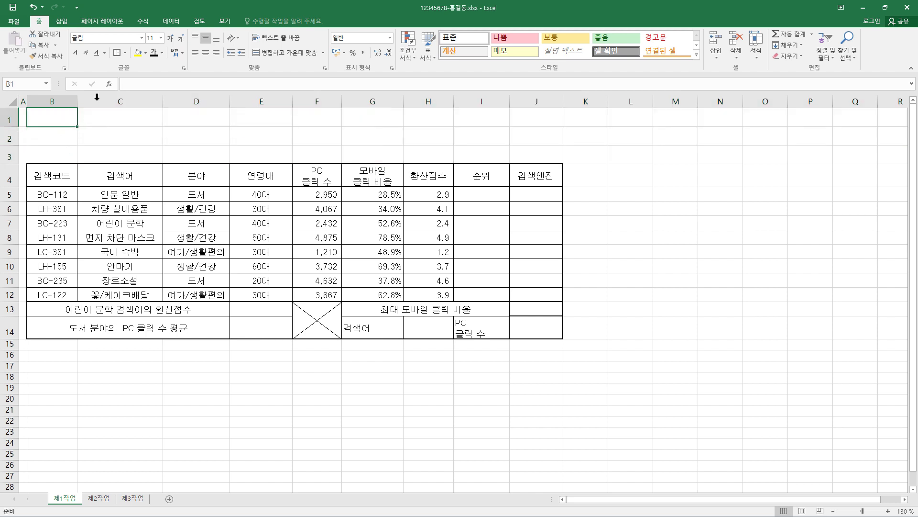
pyautogui.click(66, 25)
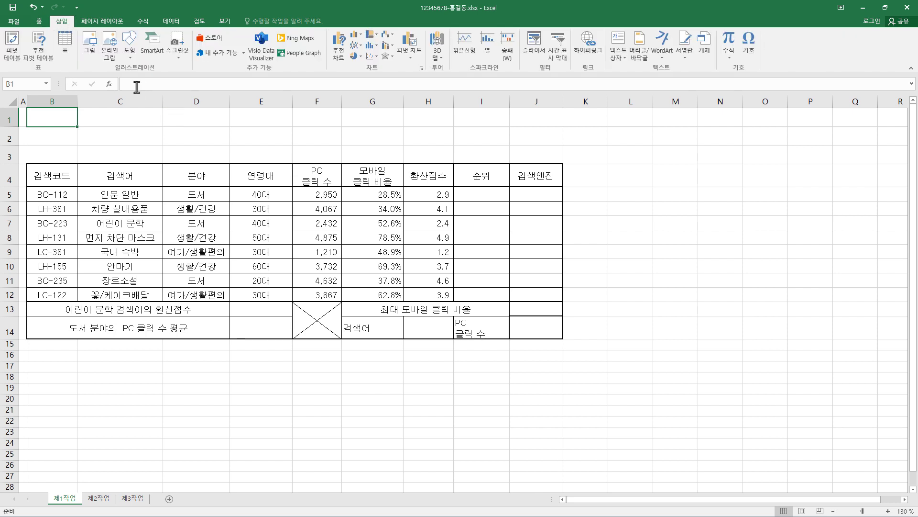
pyautogui.click(134, 55)
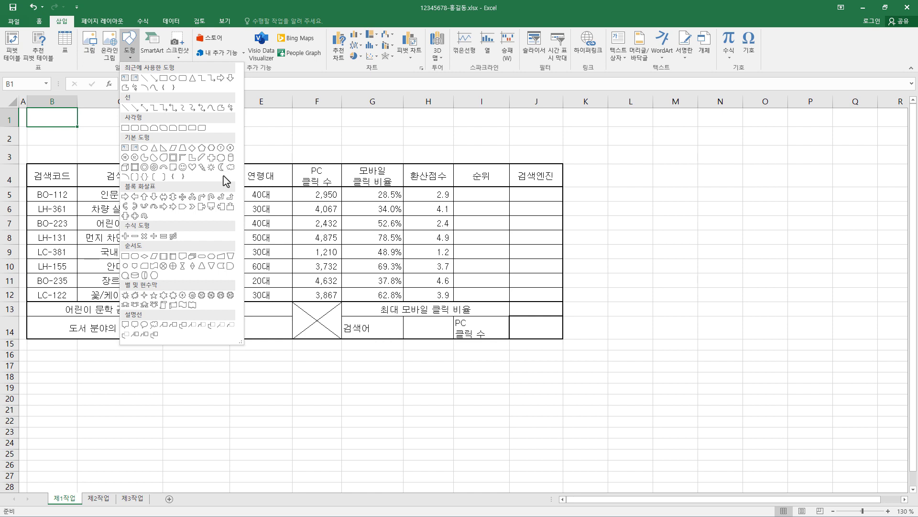
pyautogui.click(221, 157)
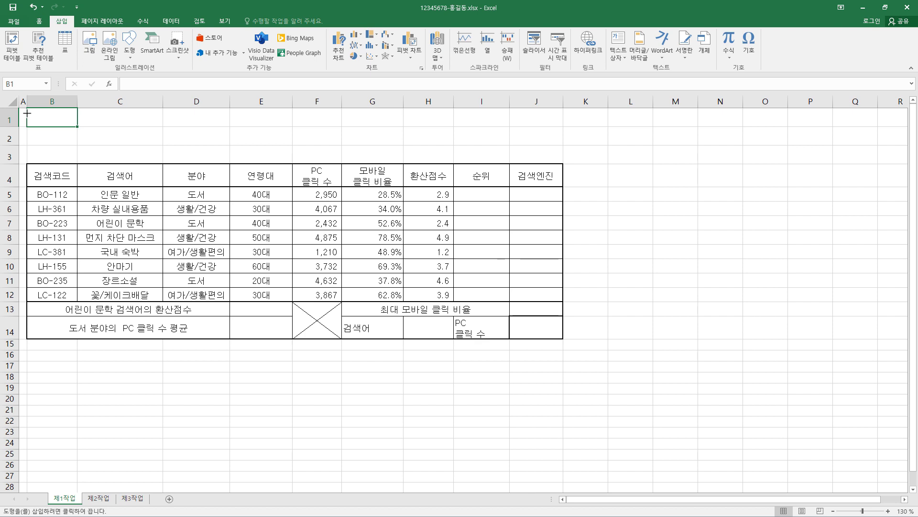
pyautogui.moveTo(29, 113)
pyautogui.mouseDown()
pyautogui.moveTo(250, 128)
pyautogui.moveTo(385, 153)
pyautogui.moveTo(375, 159)
pyautogui.moveTo(371, 134)
pyautogui.mouseUp()
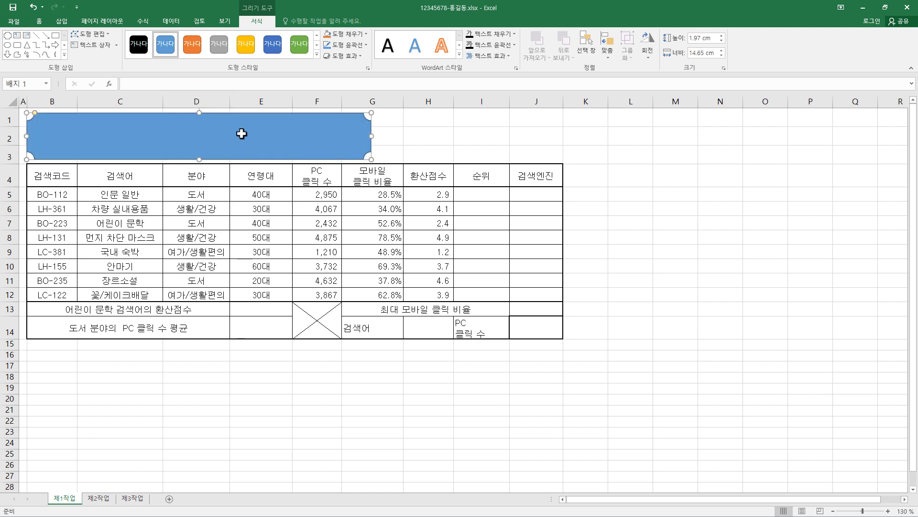
# Give the plaque shape an outer shadow offset to the right and a standard yellow fill
pyautogui.click(361, 57)
pyautogui.moveTo(371, 99)
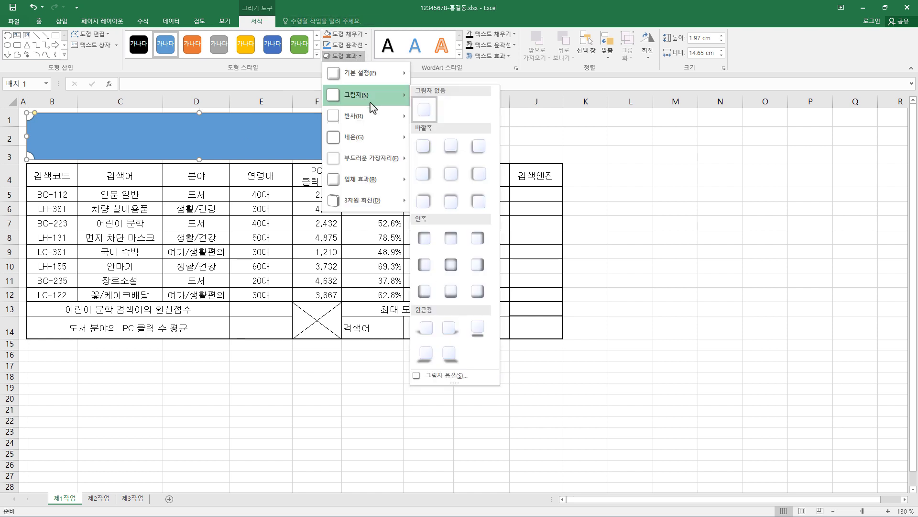
pyautogui.click(431, 174)
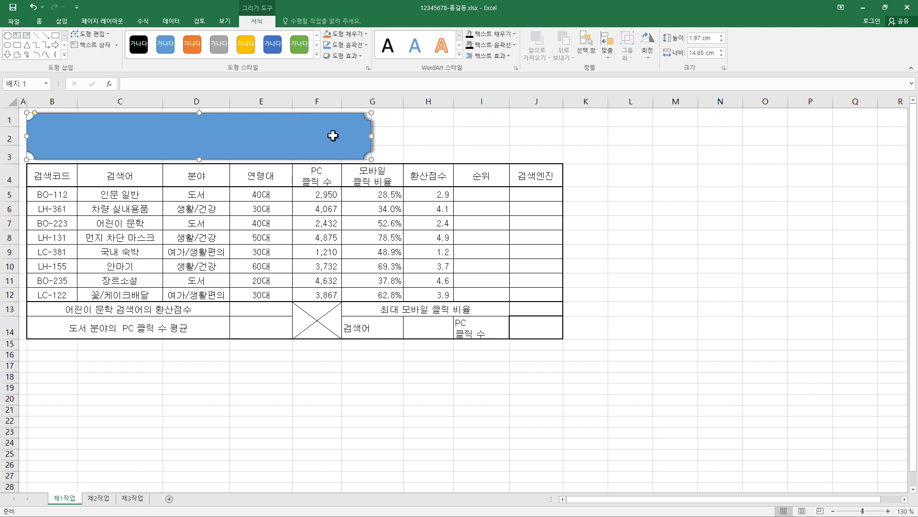
pyautogui.click(366, 35)
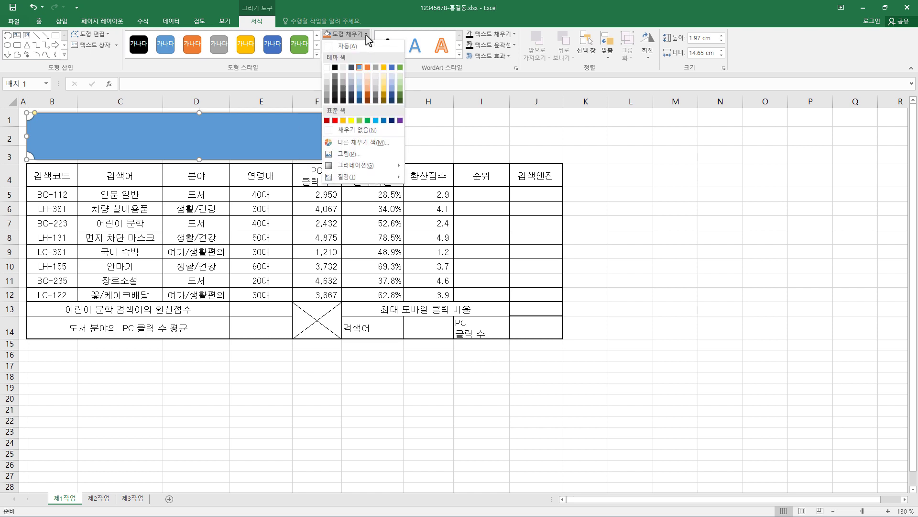
pyautogui.click(352, 121)
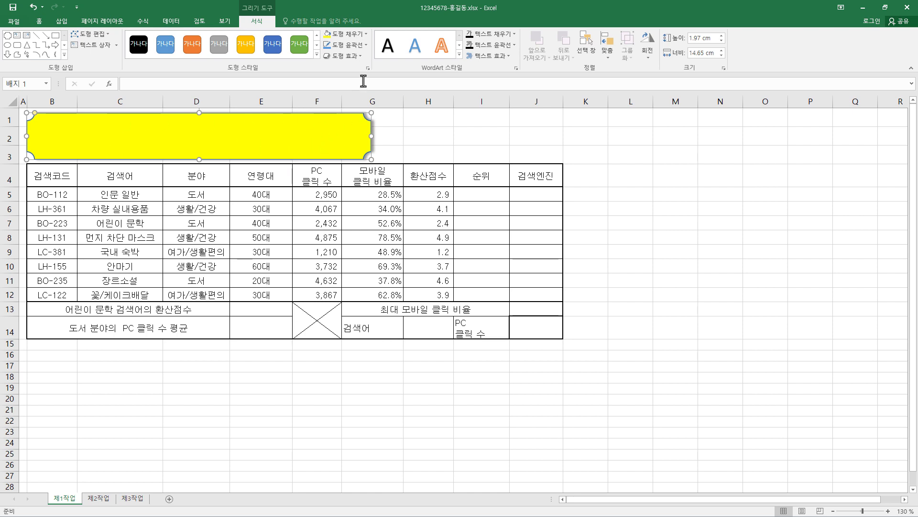
# Set the plaque shape's outline to black with a 1 pt weight
pyautogui.click(367, 45)
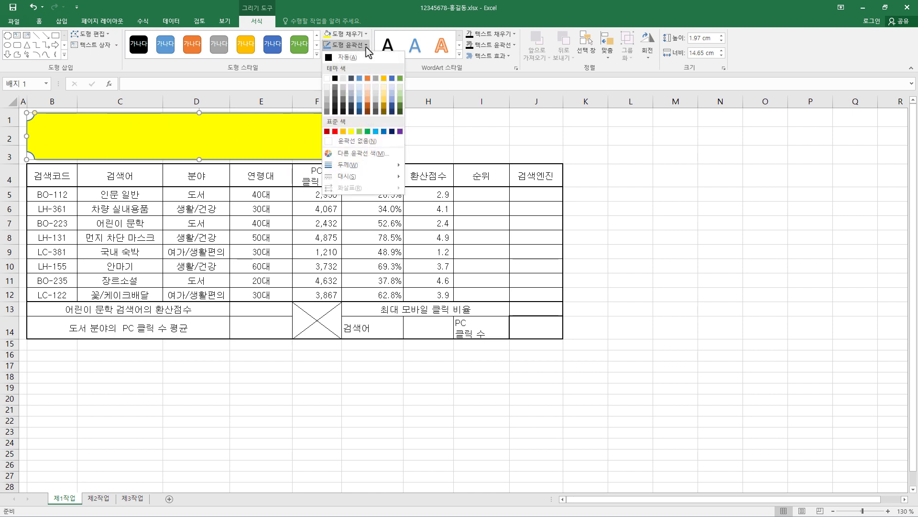
pyautogui.click(335, 78)
pyautogui.click(366, 46)
pyautogui.moveTo(362, 167)
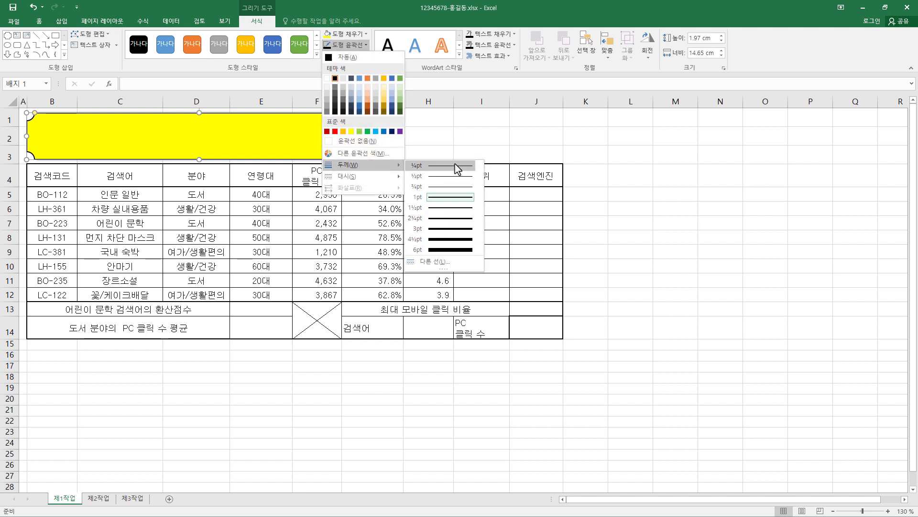
pyautogui.click(456, 196)
# Set the plaque shape's text font to 굴림 at size 24
pyautogui.scroll(7, 65, 23)
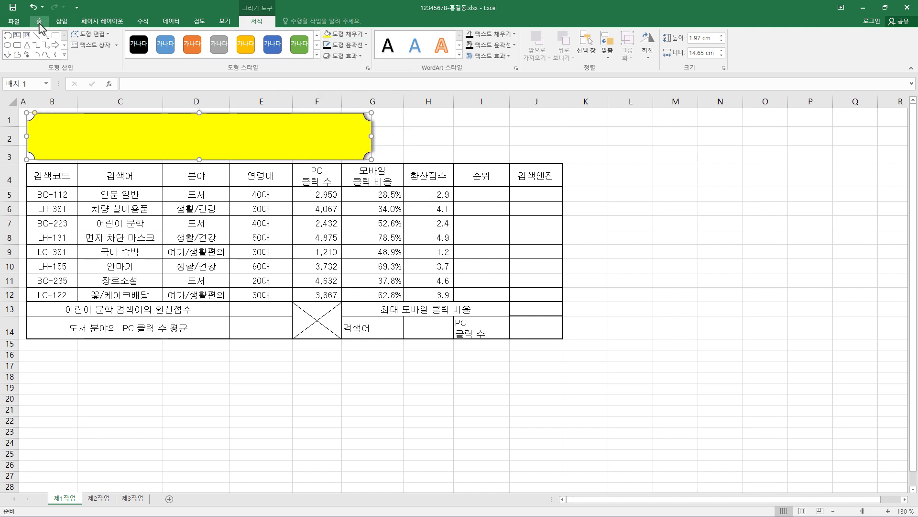
pyautogui.click(118, 38)
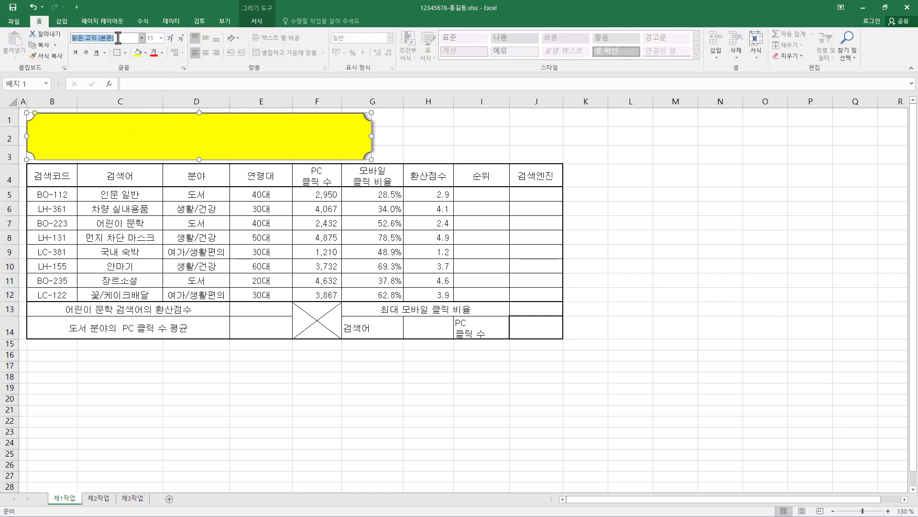
pyautogui.write('ㄱ')
pyautogui.press('BackSpace')
pyautogui.press('BackSpace')
pyautogui.press('BackSpace')
pyautogui.write('굴림')
pyautogui.press('Return')
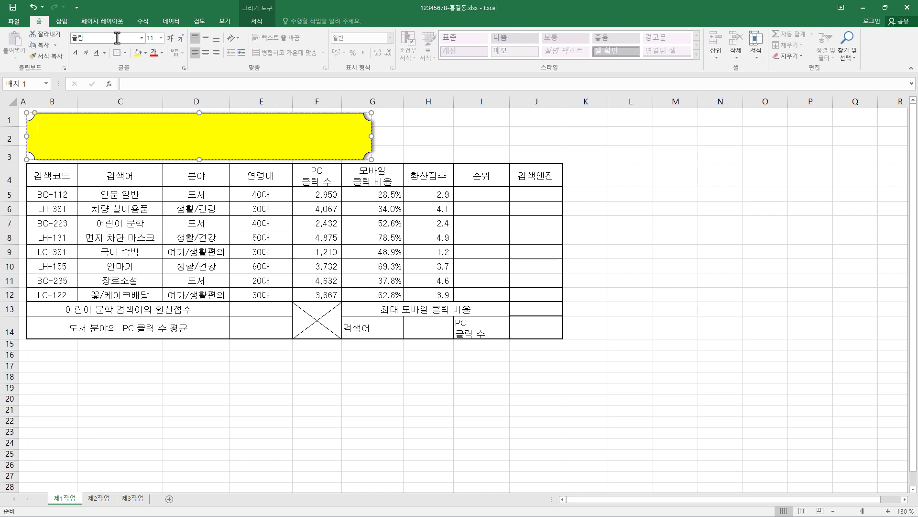
pyautogui.click(161, 38)
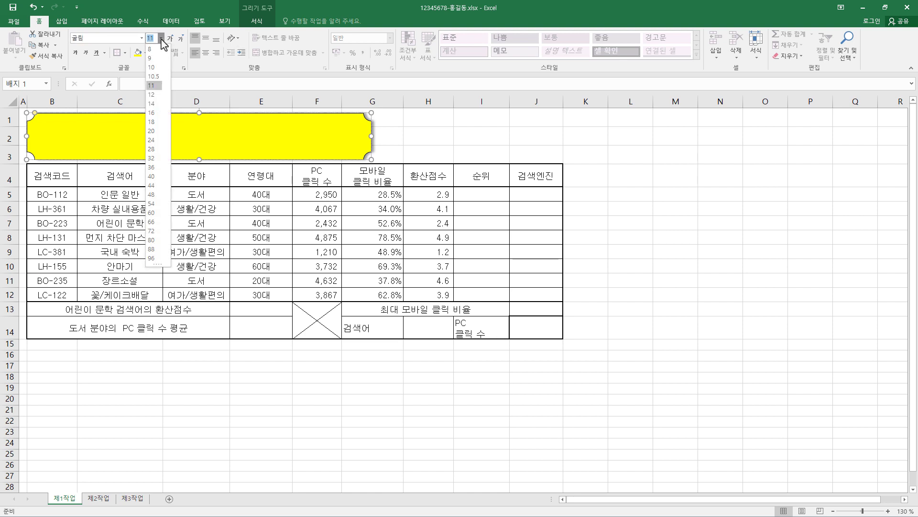
pyautogui.click(152, 139)
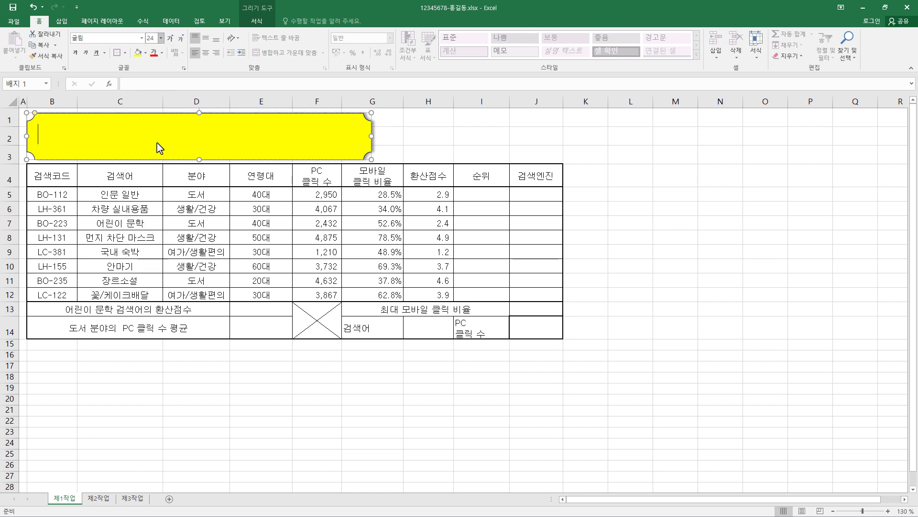
# Make the plaque shape's text bold and black, and centre it both vertically and horizontally
pyautogui.click(76, 54)
pyautogui.click(162, 53)
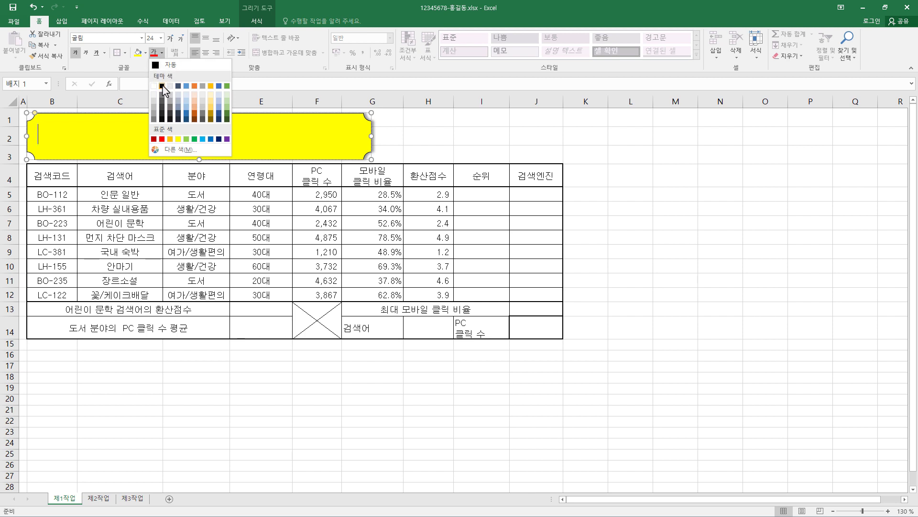
pyautogui.click(163, 87)
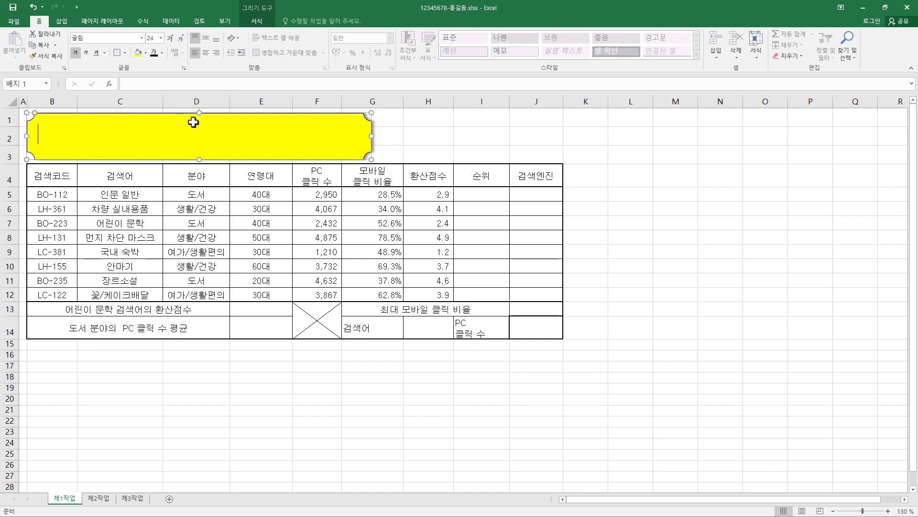
pyautogui.click(207, 42)
pyautogui.click(205, 52)
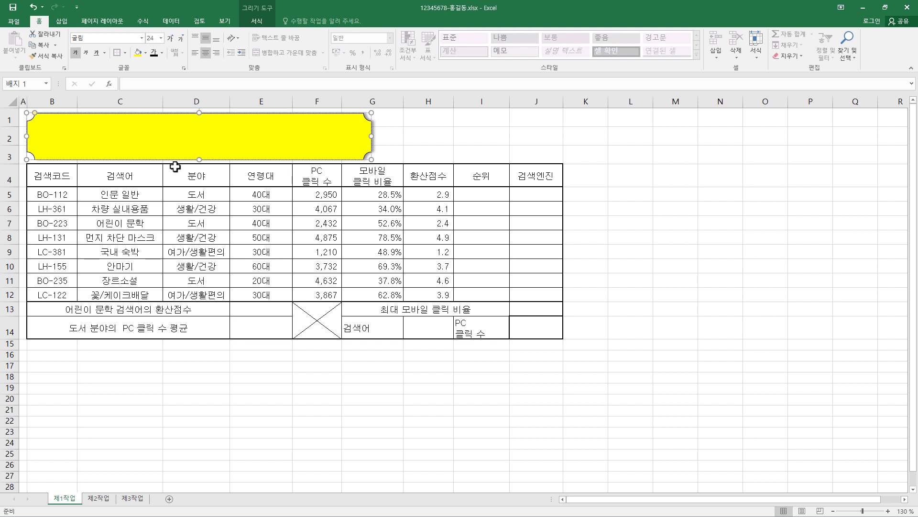
# Enter the title "분야별 인기 검색어 현황" in the plaque shape
pyautogui.write('분야별 인기 검색어 현황')
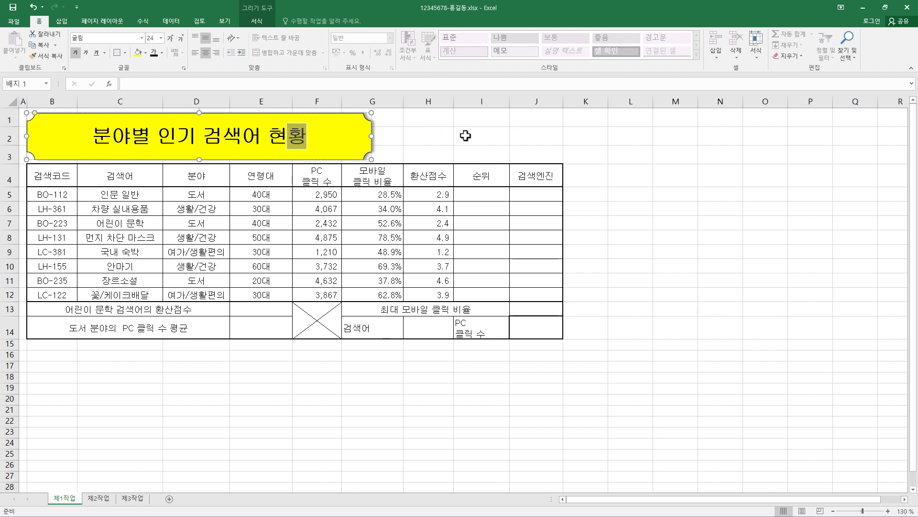
pyautogui.scroll(-1, 459, 136)
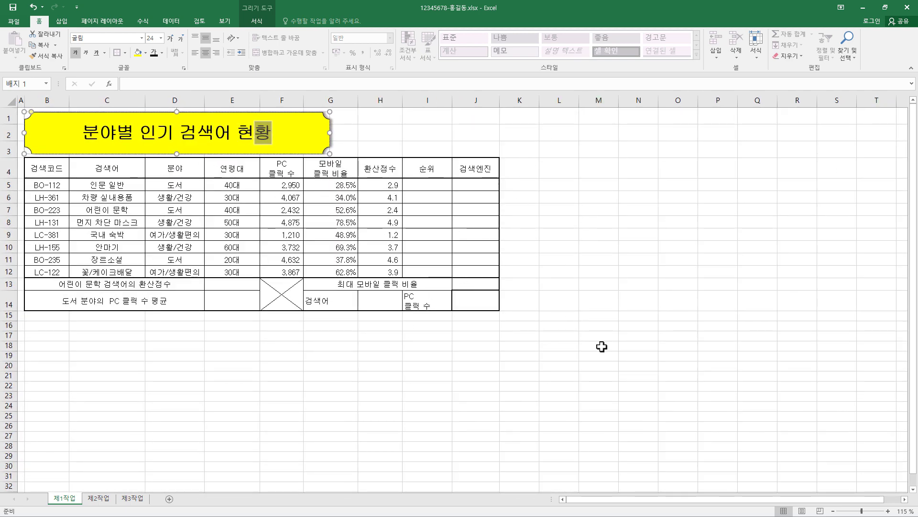
pyautogui.click(564, 337)
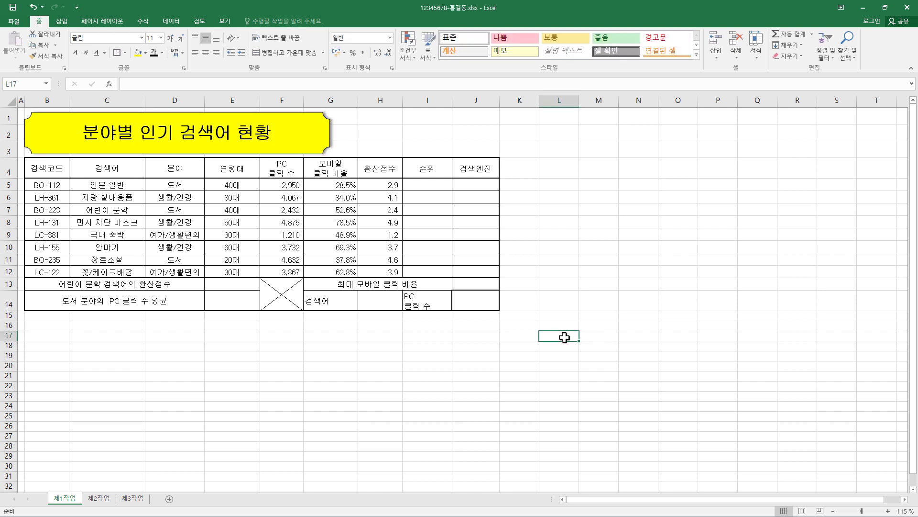
# Merge and centre L17:L18 and narrow column L to about the width of one character
pyautogui.moveTo(564, 337); pyautogui.dragTo(564, 345)
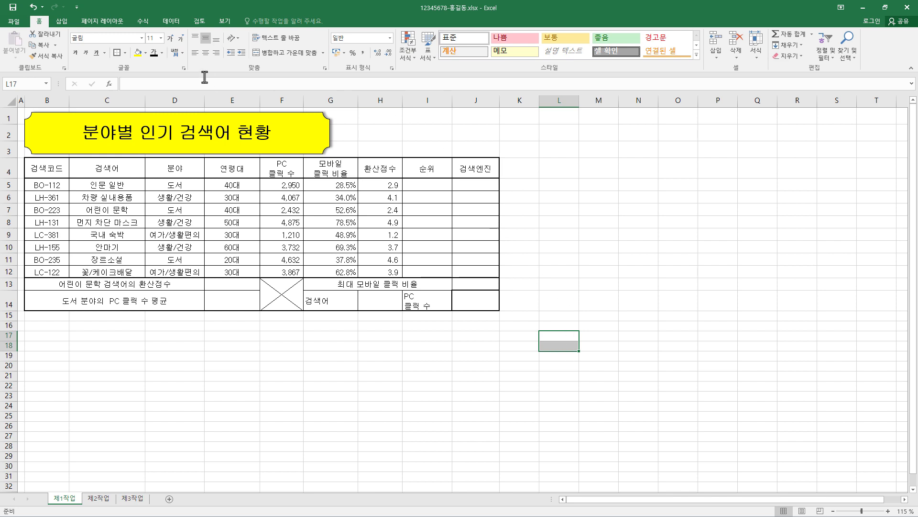
pyautogui.click(272, 54)
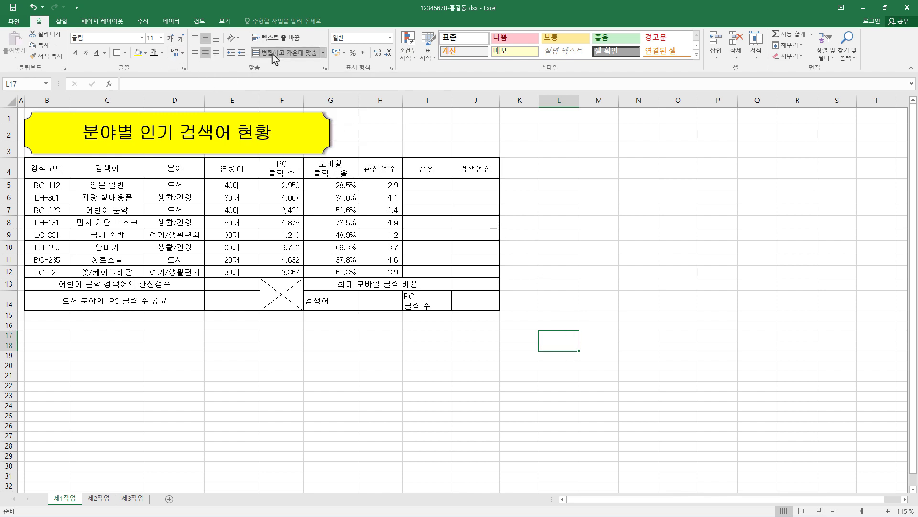
pyautogui.moveTo(579, 100); pyautogui.dragTo(555, 105)
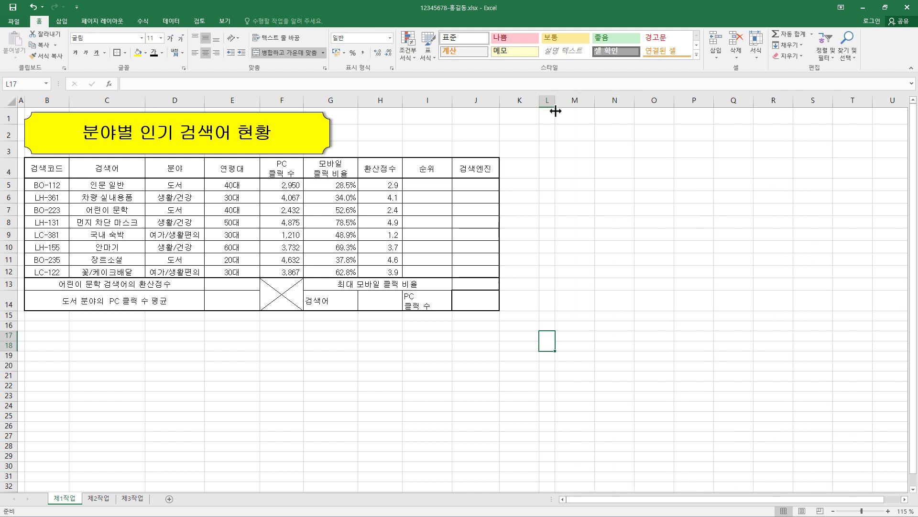
# Enter "확인" in the merged cell L17:L18, one syllable per line
pyautogui.doubleClick(545, 343)
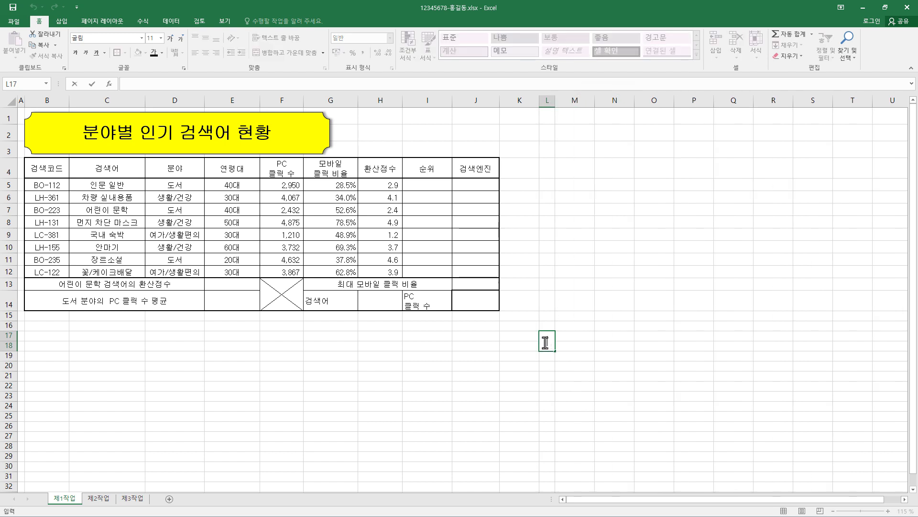
pyautogui.write('확')
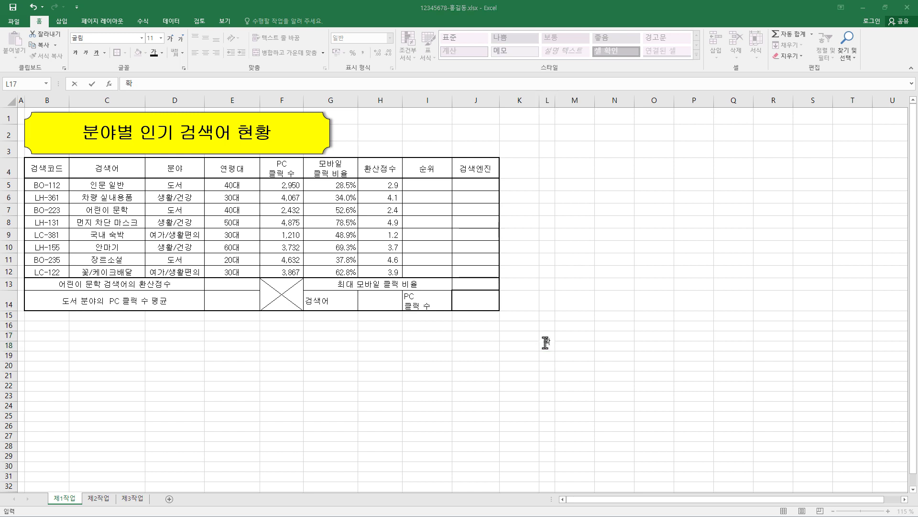
pyautogui.click(550, 342)
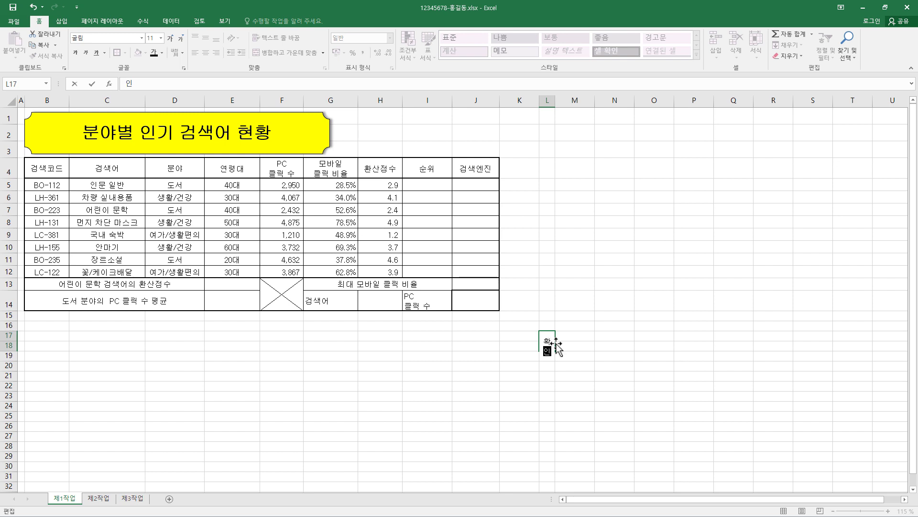
# Enter the approval headings 담당, 팀장 and 이사 in cells M17 to O17
pyautogui.click(575, 336)
pyautogui.moveTo(575, 337); pyautogui.dragTo(658, 334)
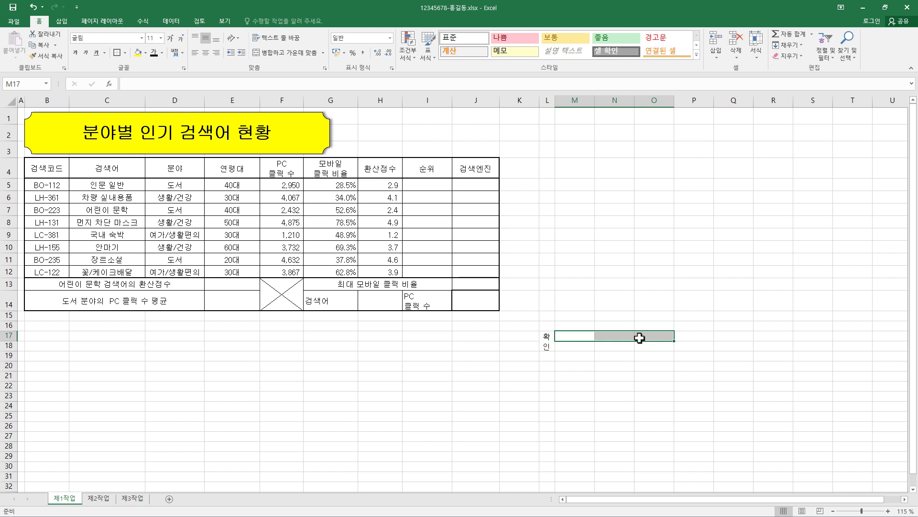
pyautogui.write('담당')
pyautogui.press('Tab')
pyautogui.write('팀장')
pyautogui.press('Tab')
pyautogui.write('이사')
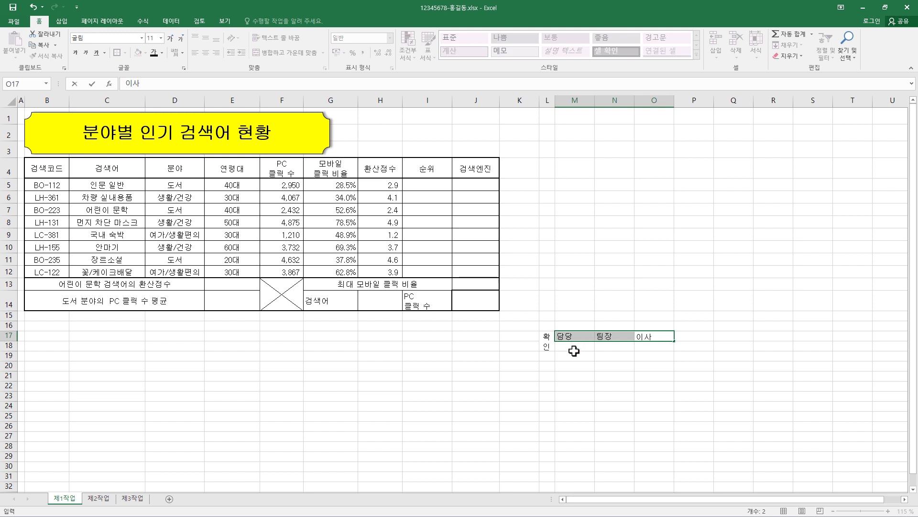
# Increase the height of row 18 to make room for signatures and centre the approval block L17:O18 horizontally
pyautogui.click(10, 355)
pyautogui.click(571, 345)
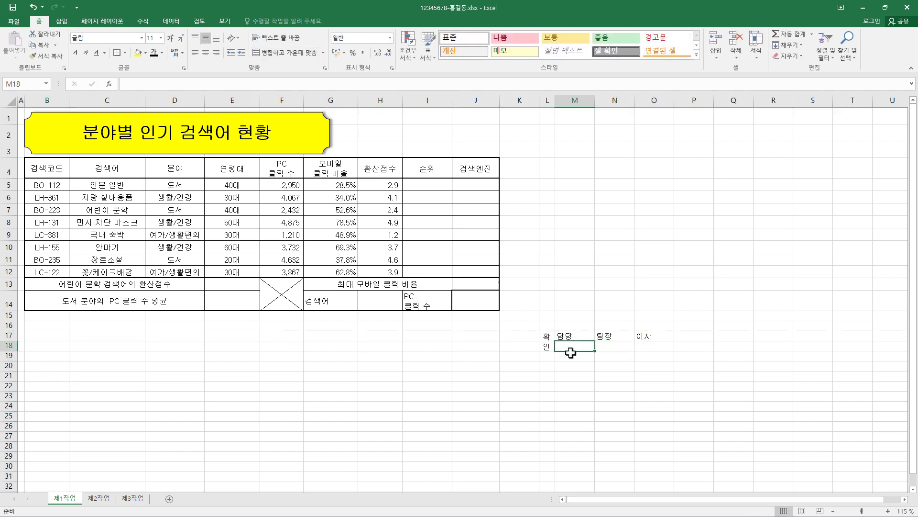
pyautogui.moveTo(10, 351); pyautogui.dragTo(11, 361)
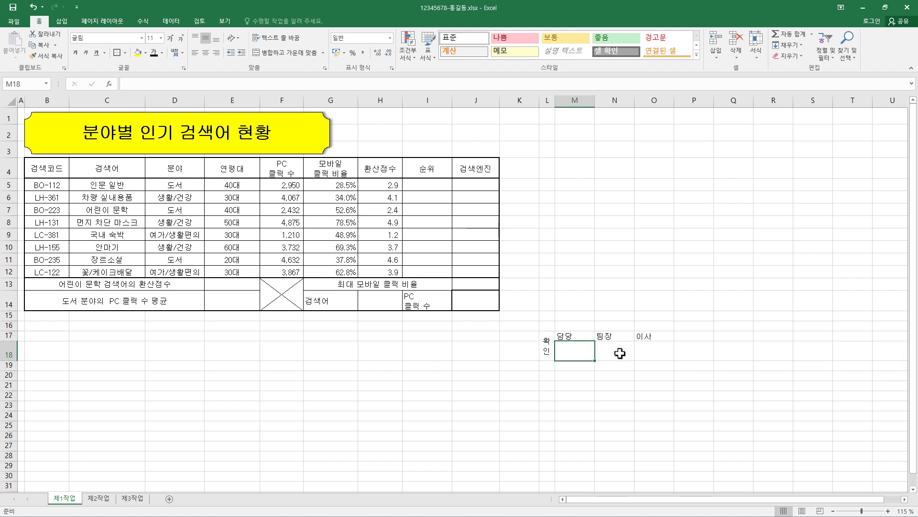
pyautogui.moveTo(544, 338); pyautogui.dragTo(649, 338)
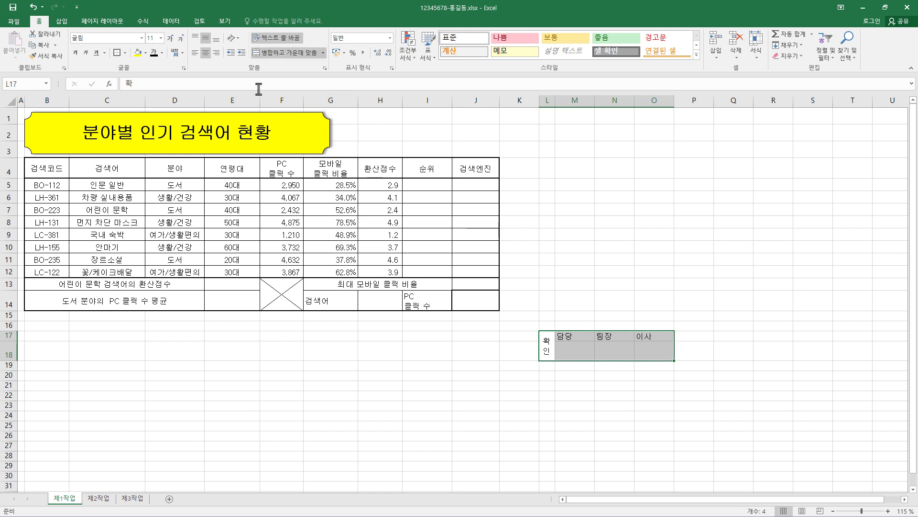
pyautogui.click(208, 56)
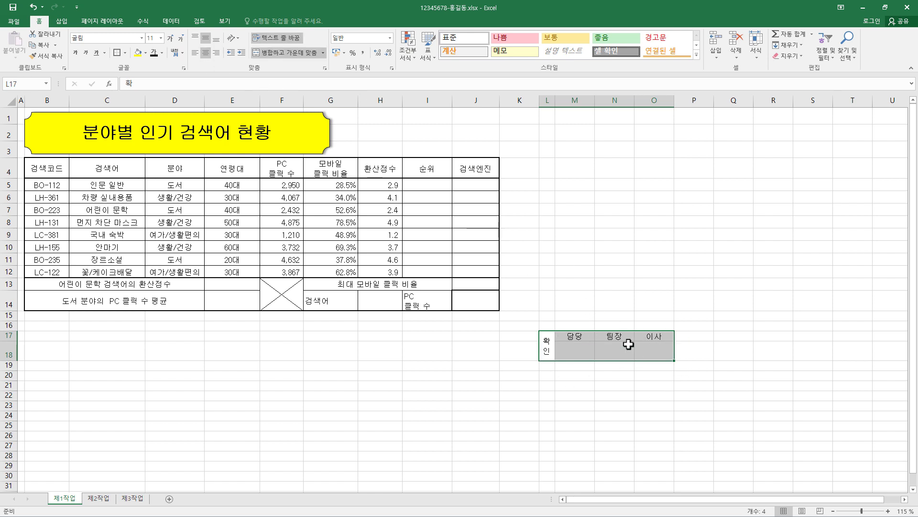
# Undo the last change and apply all borders to the approval block L17:O18
pyautogui.hotkey('ctrl', 'z')
pyautogui.click(125, 53)
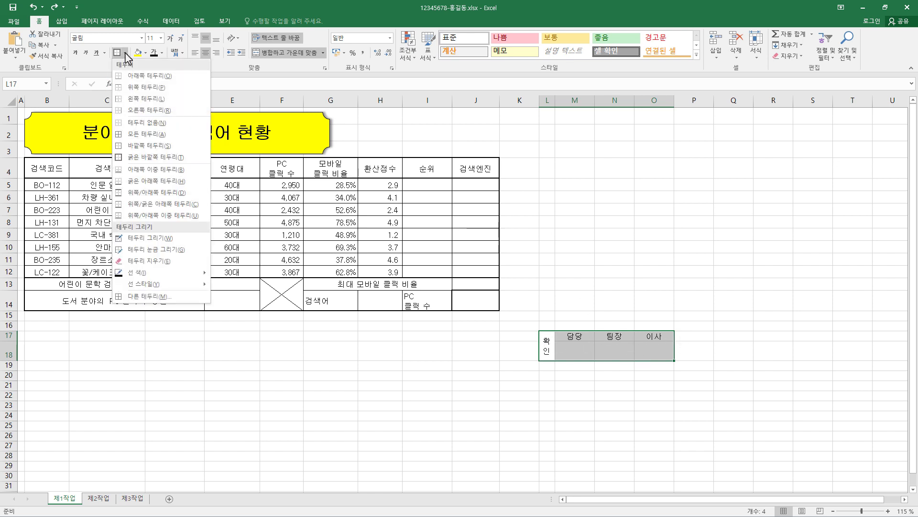
pyautogui.click(148, 138)
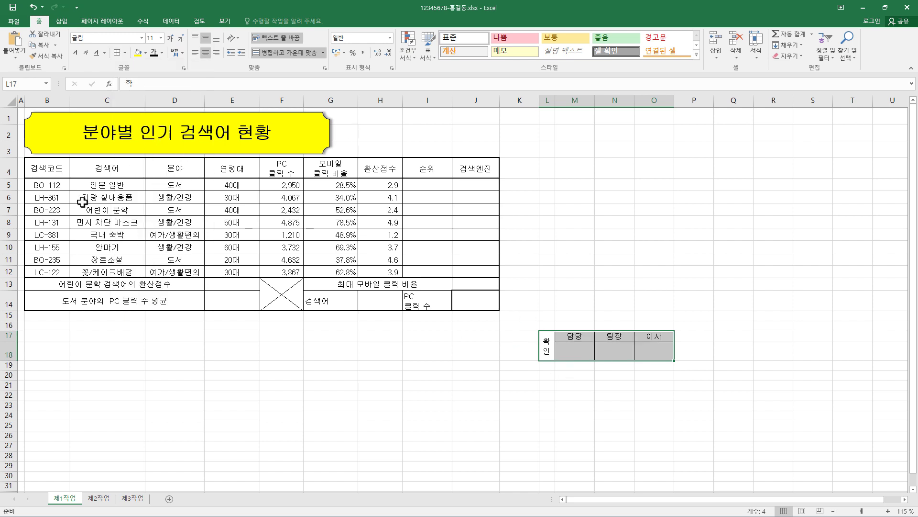
# Copy the approval block L17:O18 as a picture as shown on screen, paste it, and fit it over H1:J3 beside the title shape
pyautogui.click(55, 46)
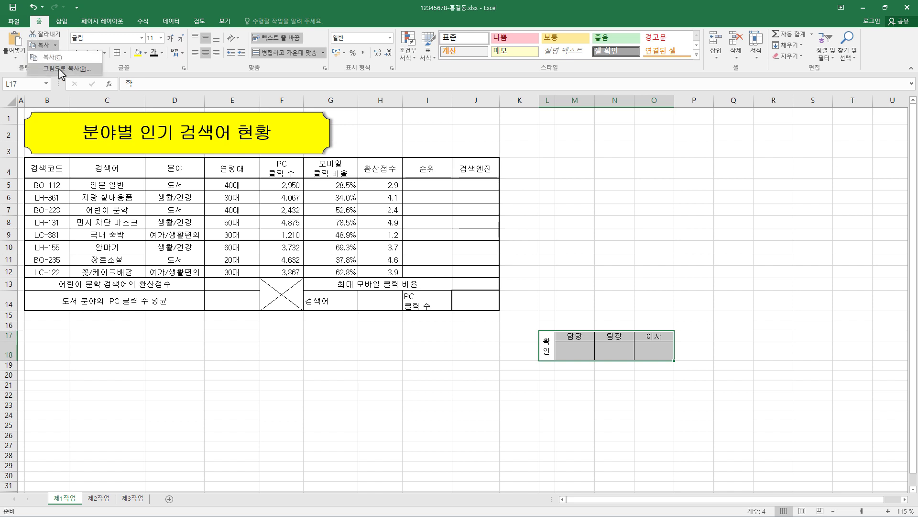
pyautogui.click(59, 70)
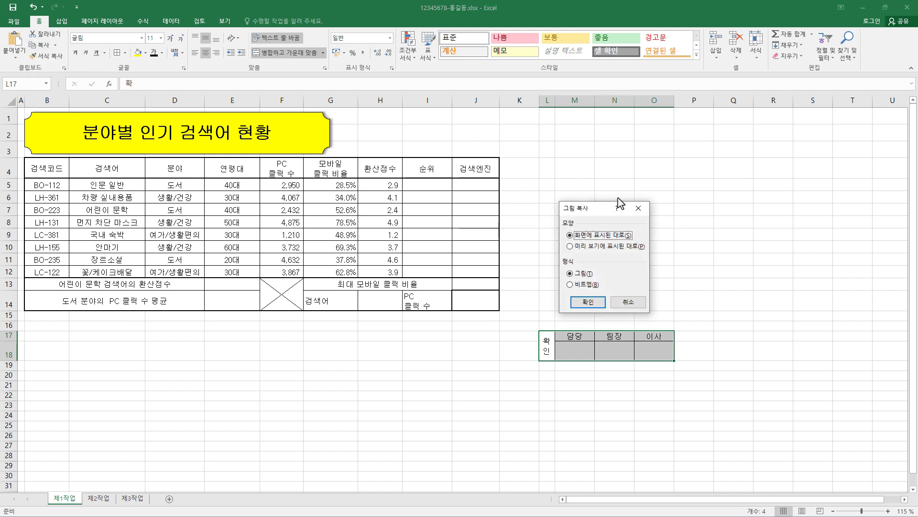
pyautogui.click(588, 302)
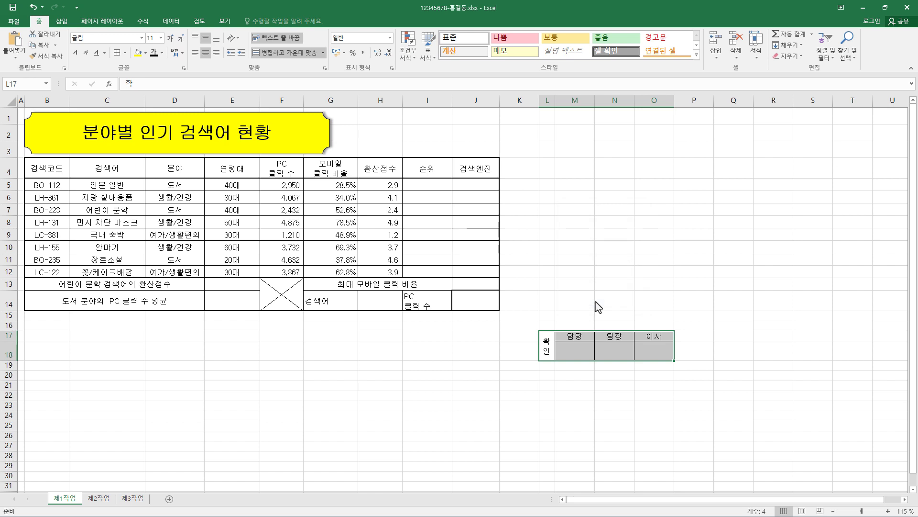
pyautogui.hotkey('ctrl', 'v')
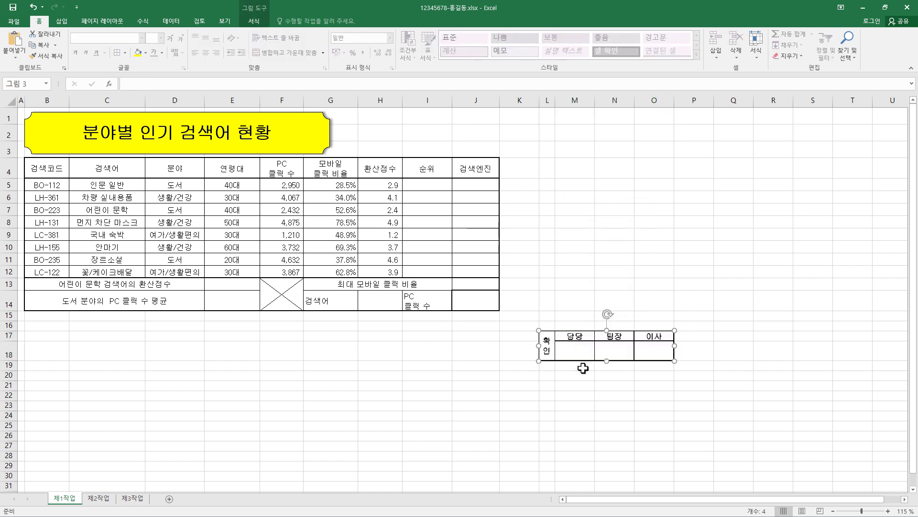
pyautogui.moveTo(593, 348); pyautogui.dragTo(430, 152)
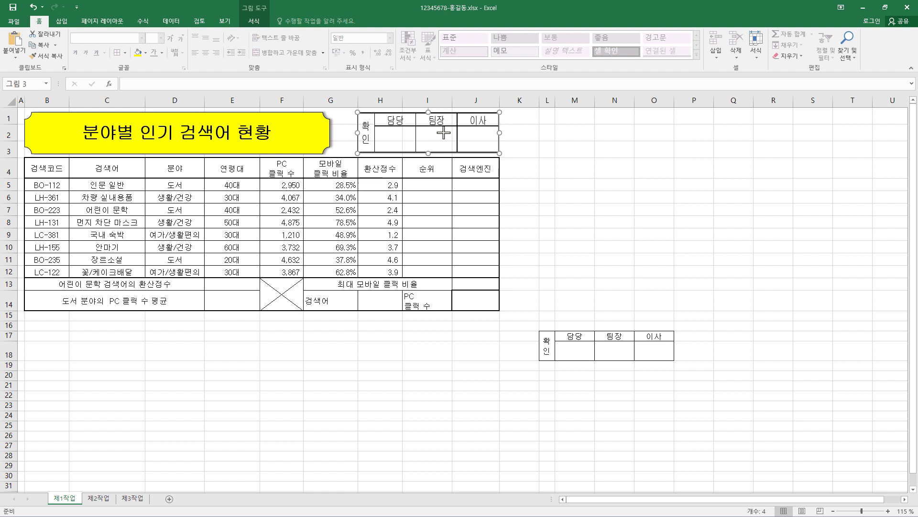
# Delete columns L to O and rows 17 to 18 that held the original approval block
pyautogui.moveTo(548, 352); pyautogui.dragTo(642, 351)
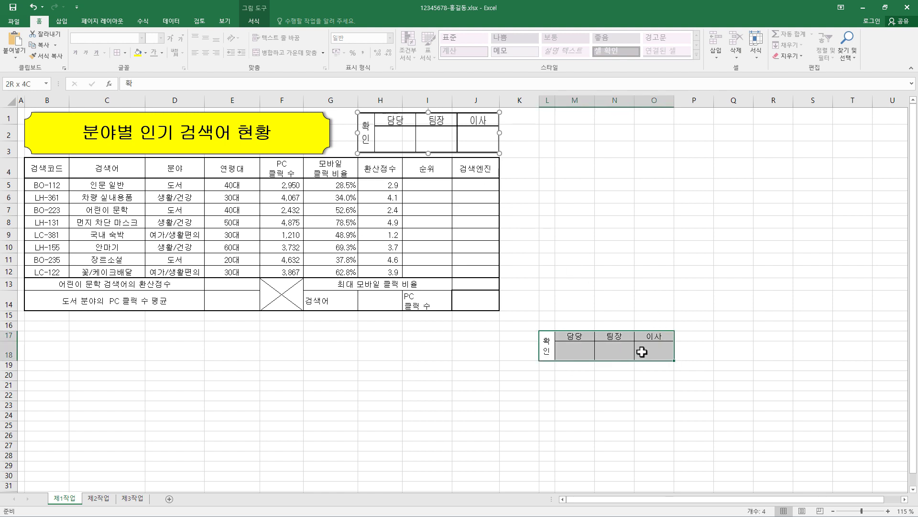
pyautogui.moveTo(547, 100); pyautogui.dragTo(651, 100)
pyautogui.rightClick(617, 100)
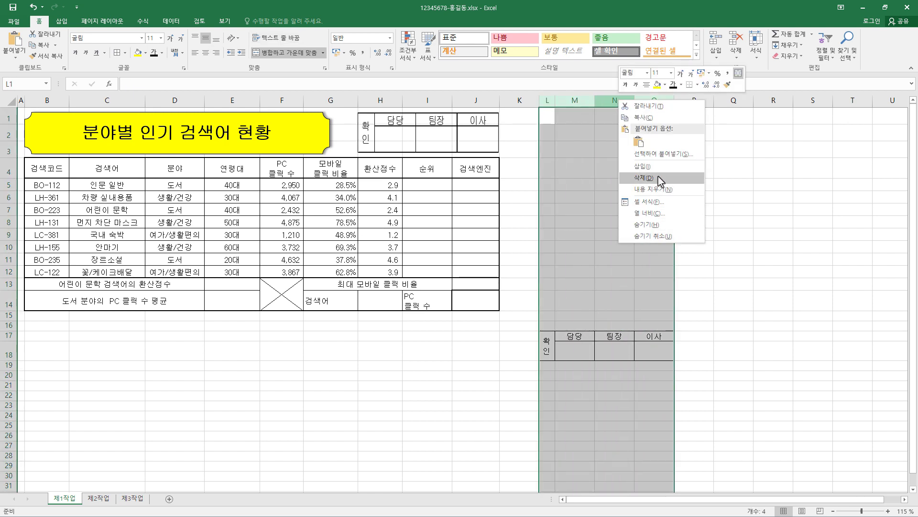
pyautogui.click(657, 175)
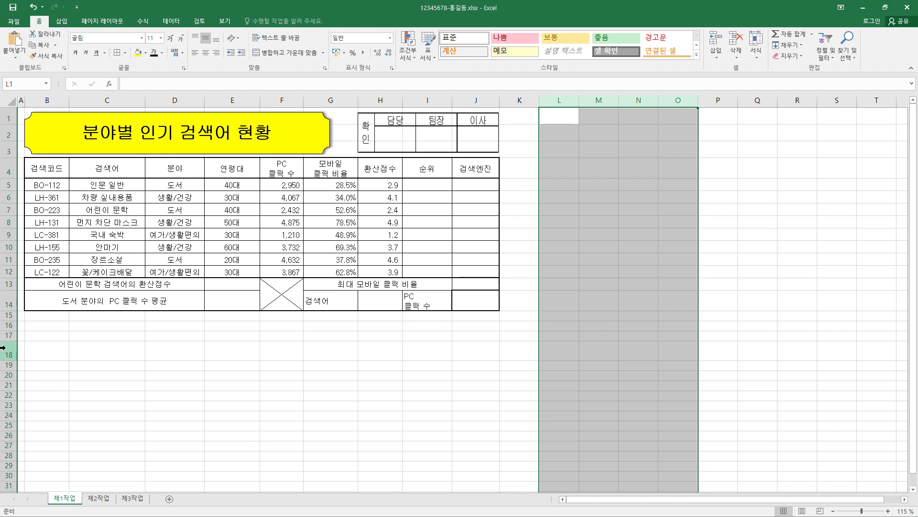
pyautogui.moveTo(8, 335)
pyautogui.mouseDown()
pyautogui.moveTo(10, 363)
pyautogui.moveTo(11, 353)
pyautogui.mouseUp()
pyautogui.rightClick(12, 353)
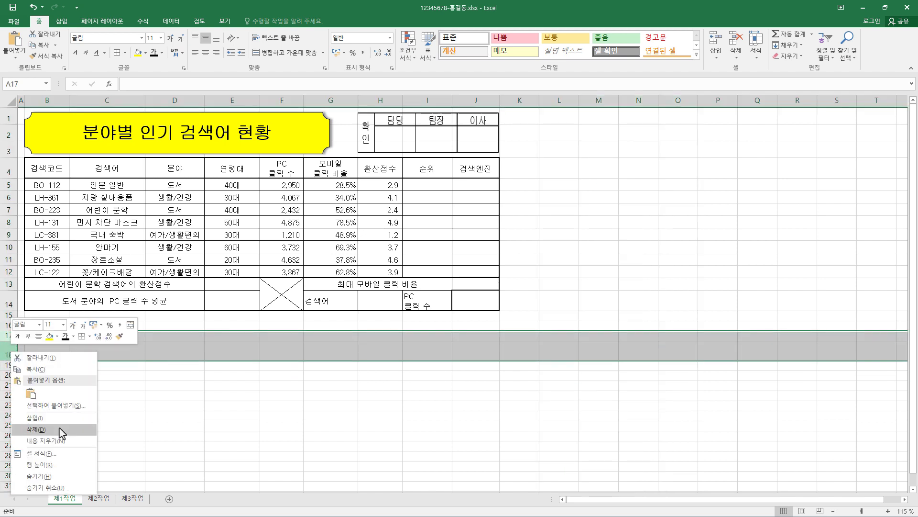
pyautogui.click(36, 429)
pyautogui.click(525, 336)
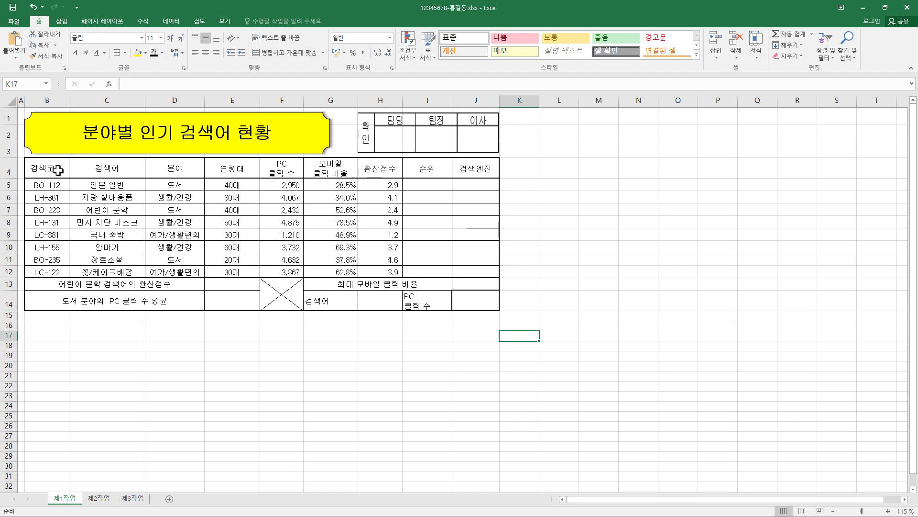
# Fill the header cells B4:J4 and the label cells G14 and I14 with standard orange
pyautogui.moveTo(55, 171); pyautogui.dragTo(494, 171)
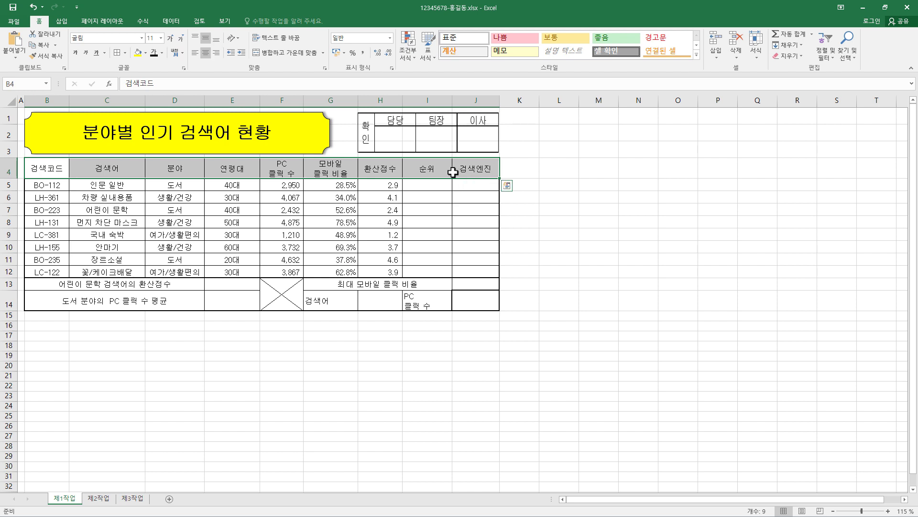
pyautogui.keyDown('ctrl'); pyautogui.click(330, 304); pyautogui.keyUp('ctrl')
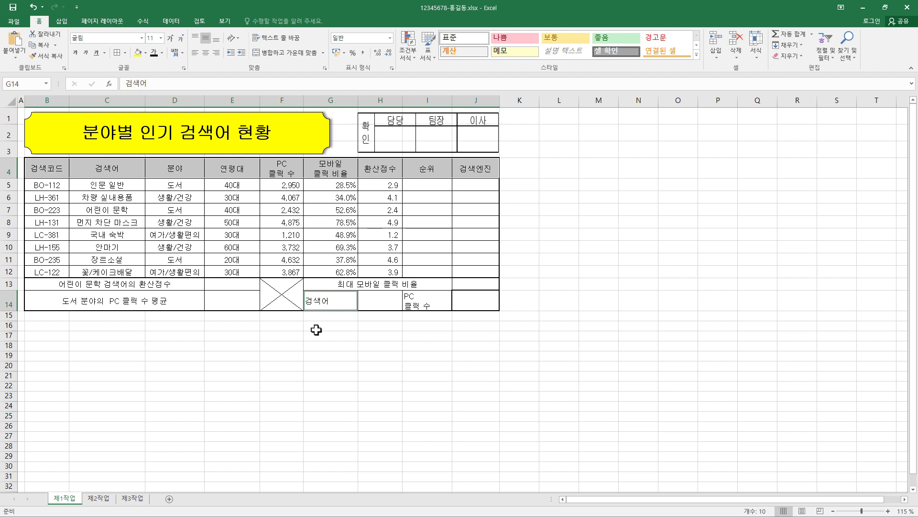
pyautogui.keyDown('ctrl'); pyautogui.click(431, 302); pyautogui.keyUp('ctrl')
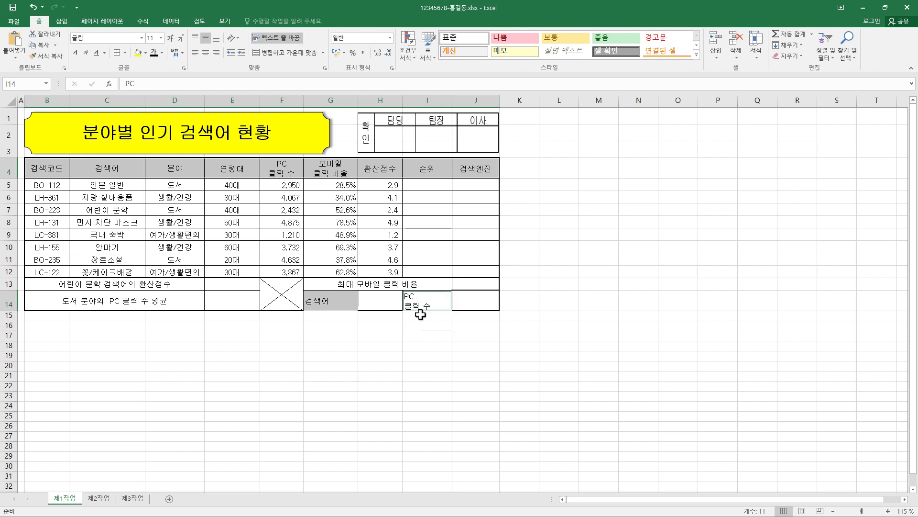
pyautogui.click(145, 53)
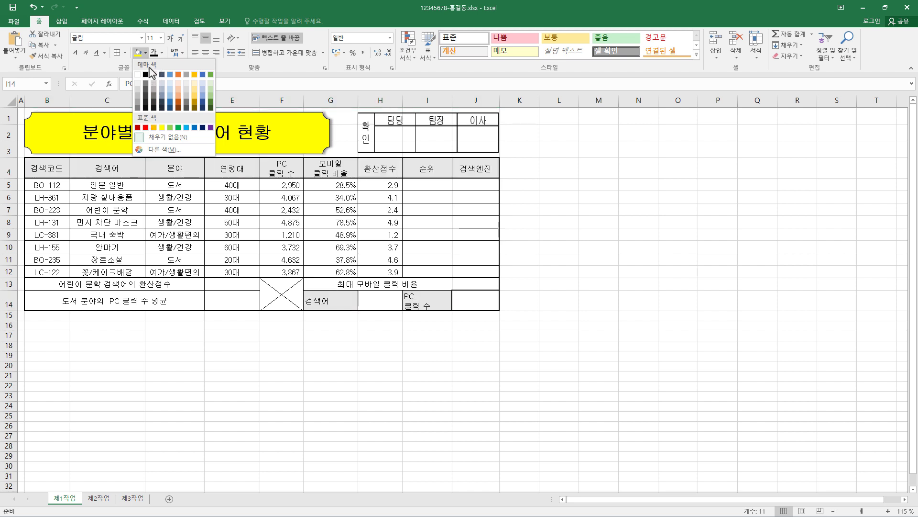
pyautogui.click(154, 127)
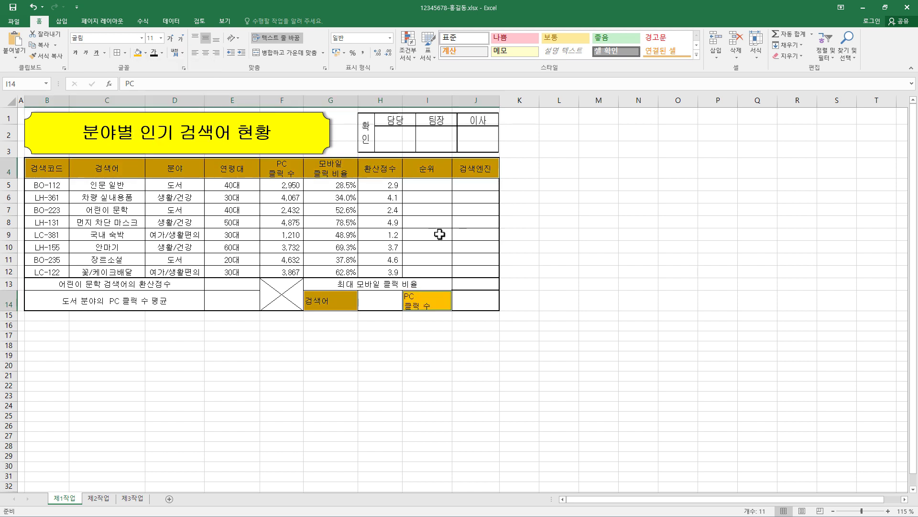
# Centre the cells G14:J14 horizontally
pyautogui.click(343, 301)
pyautogui.hotkey('shift', 'Right')
pyautogui.hotkey('shift', 'Right')
pyautogui.hotkey('shift', 'Right')
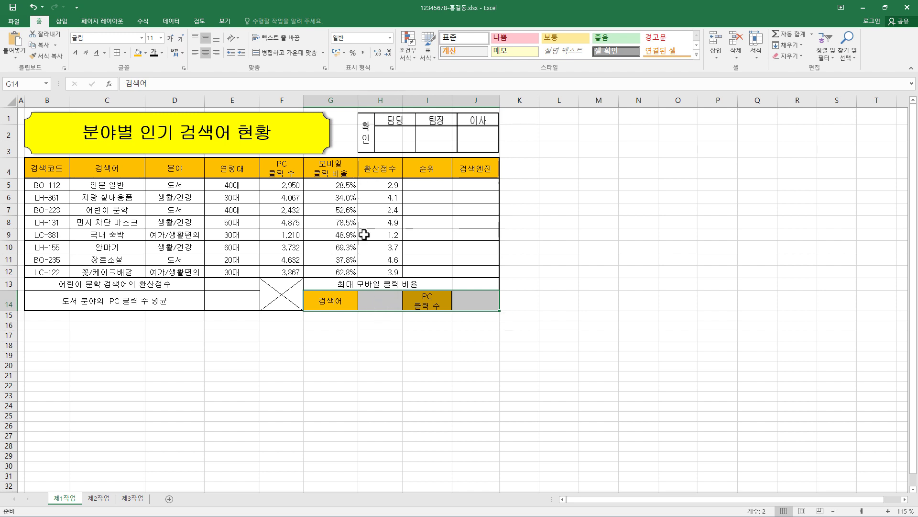
# Add list data validation to H14 with the source =$C$5:$C$12 and choose 인문 일반 from its list
pyautogui.click(383, 303)
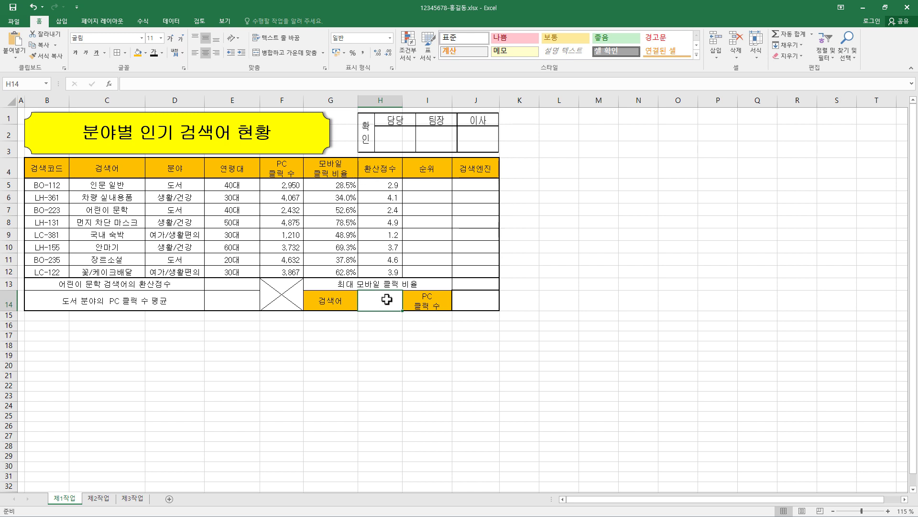
pyautogui.click(171, 21)
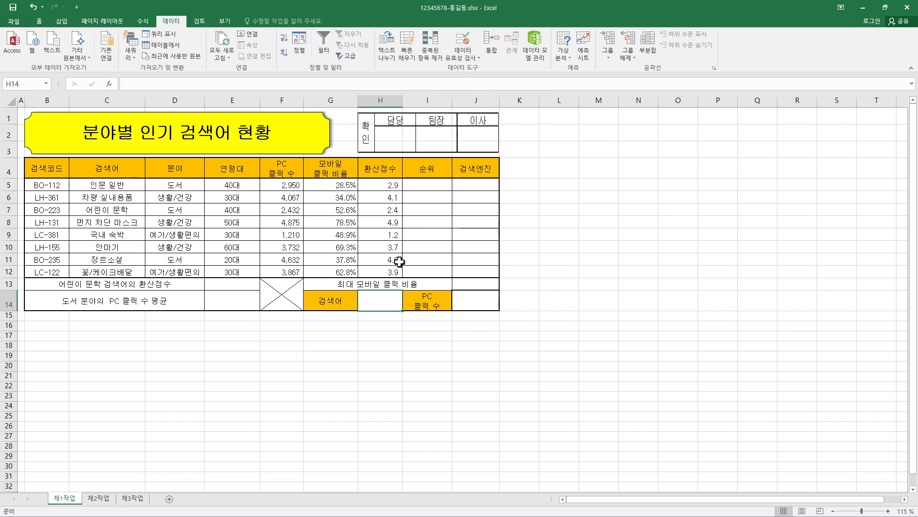
pyautogui.click(463, 38)
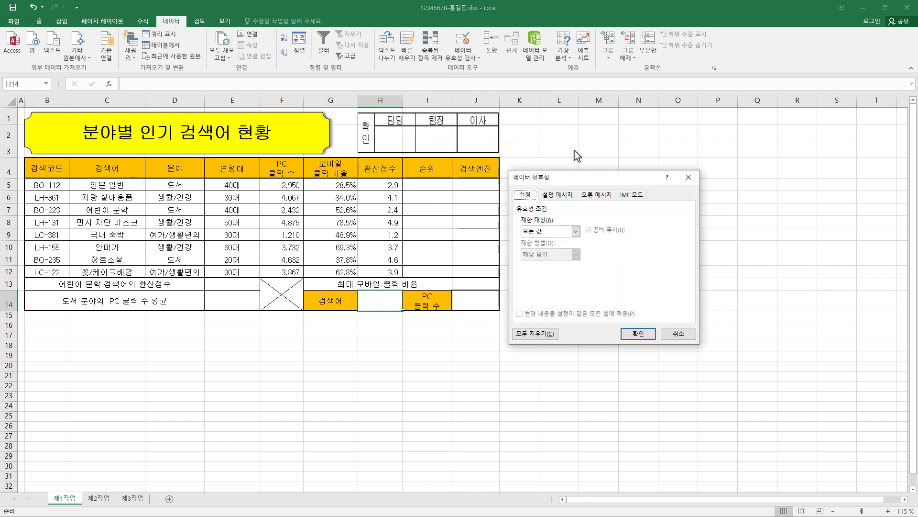
pyautogui.moveTo(577, 181); pyautogui.dragTo(568, 150)
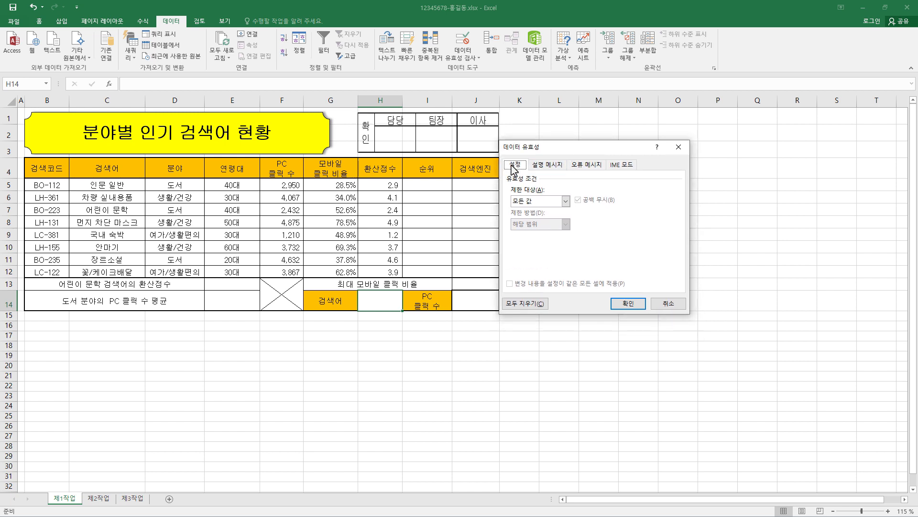
pyautogui.click(538, 201)
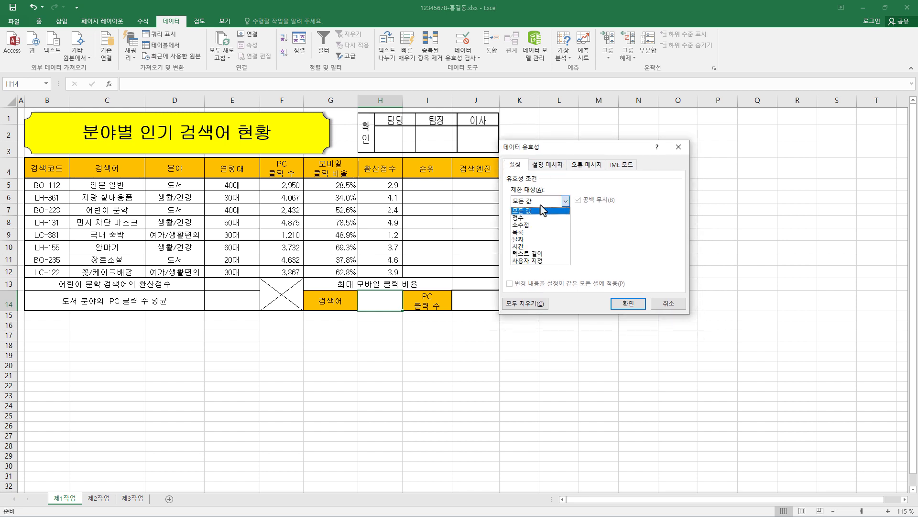
pyautogui.click(537, 233)
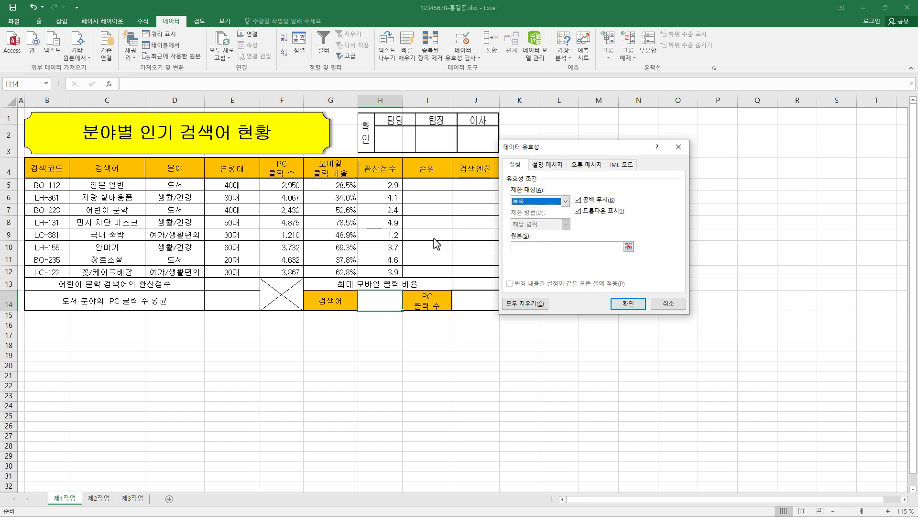
pyautogui.click(522, 246)
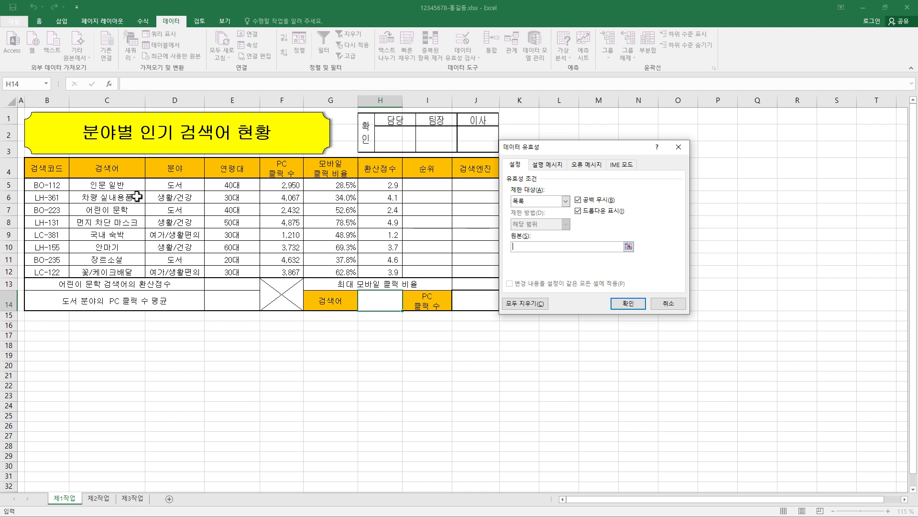
pyautogui.moveTo(131, 184); pyautogui.dragTo(117, 270)
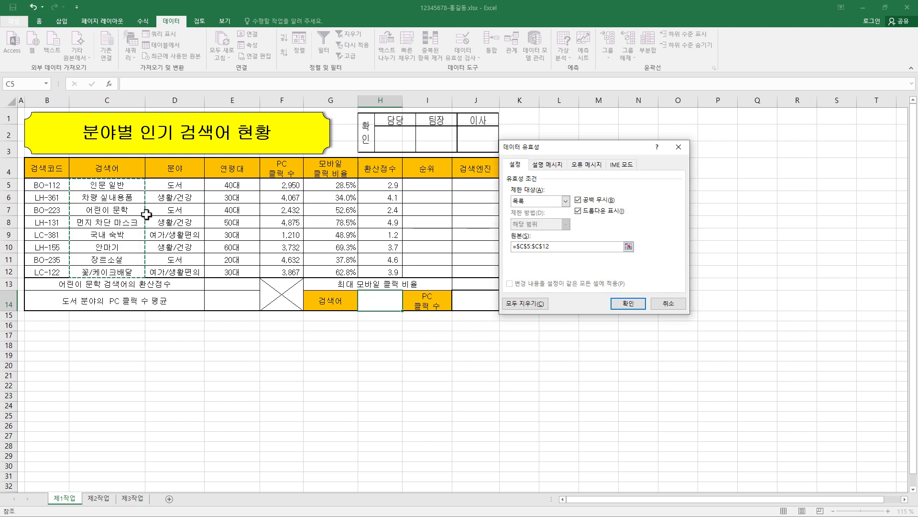
pyautogui.click(632, 307)
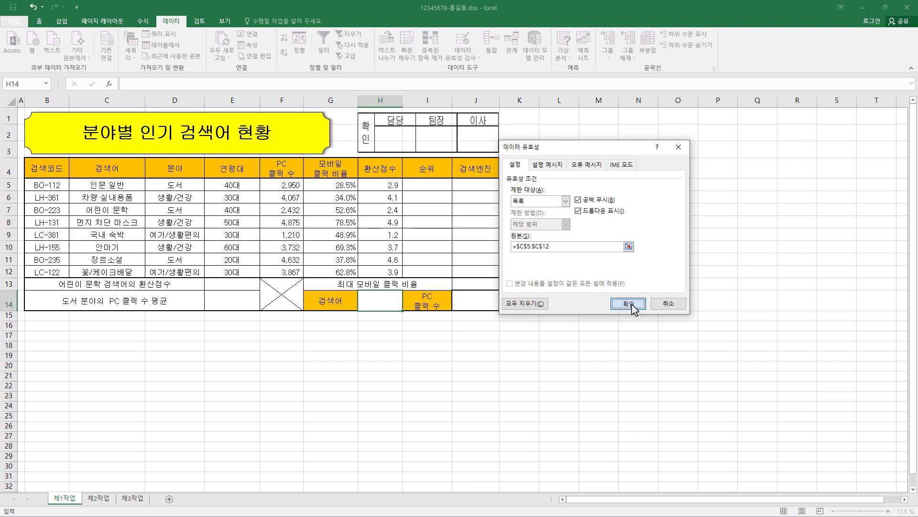
pyautogui.click(406, 307)
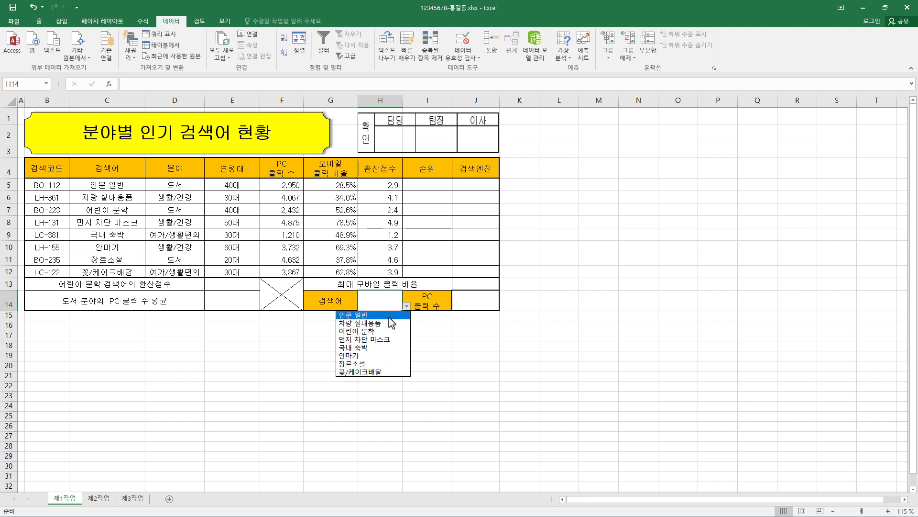
pyautogui.click(390, 316)
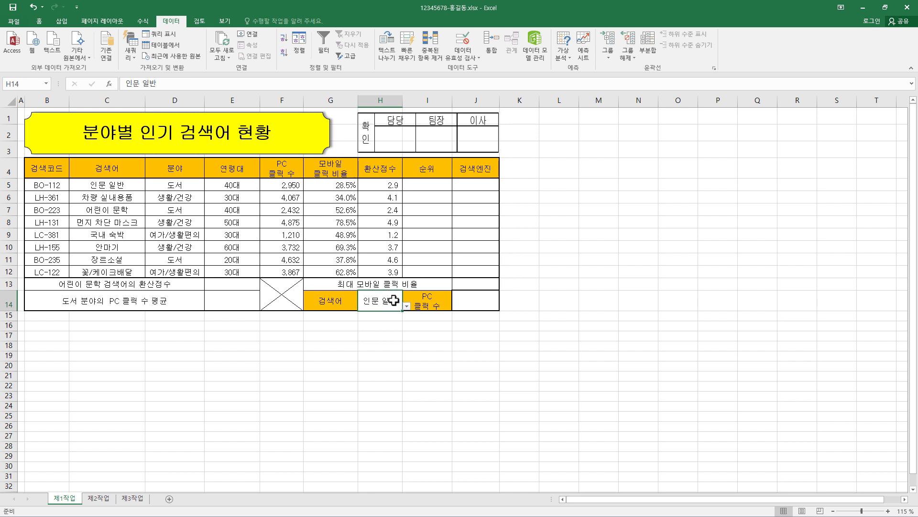
# Apply the custom number format #,##0"회" to the PC click counts in F5:F12
pyautogui.moveTo(285, 186); pyautogui.dragTo(285, 267)
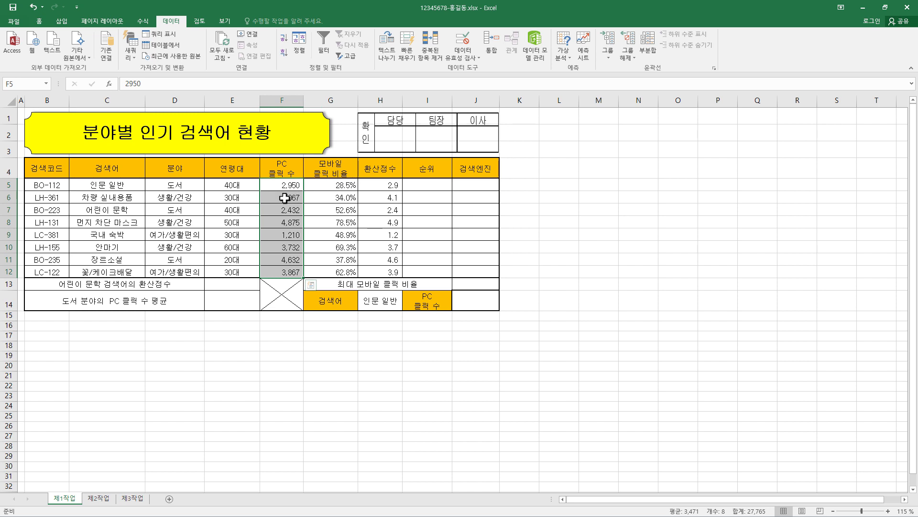
pyautogui.hotkey('ctrl', '1')
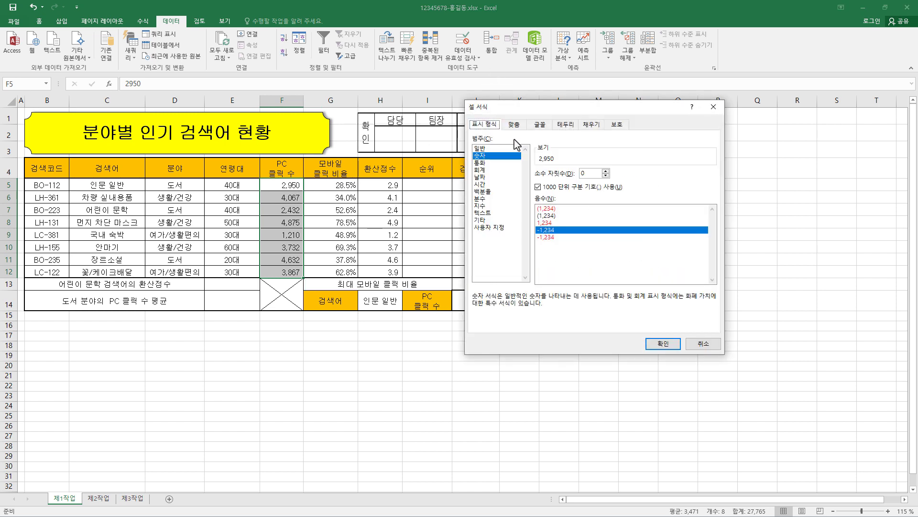
pyautogui.click(498, 228)
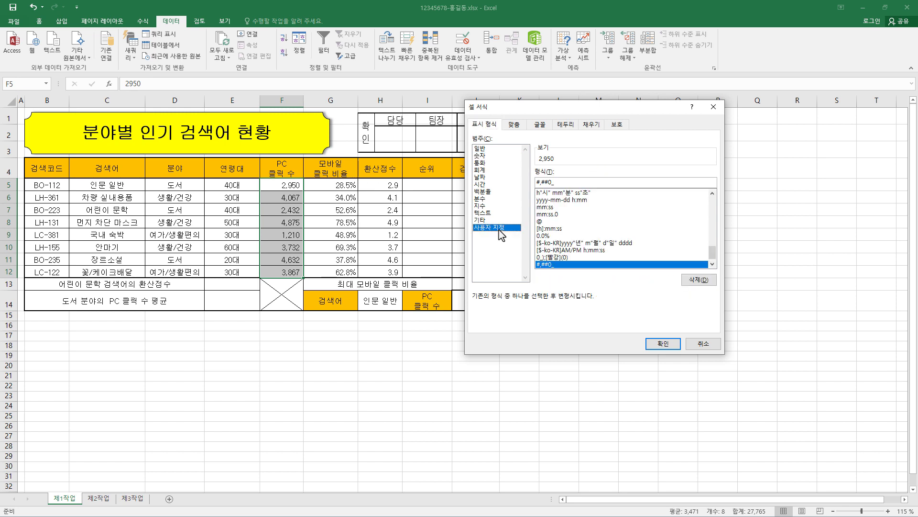
pyautogui.moveTo(712, 251); pyautogui.dragTo(712, 192)
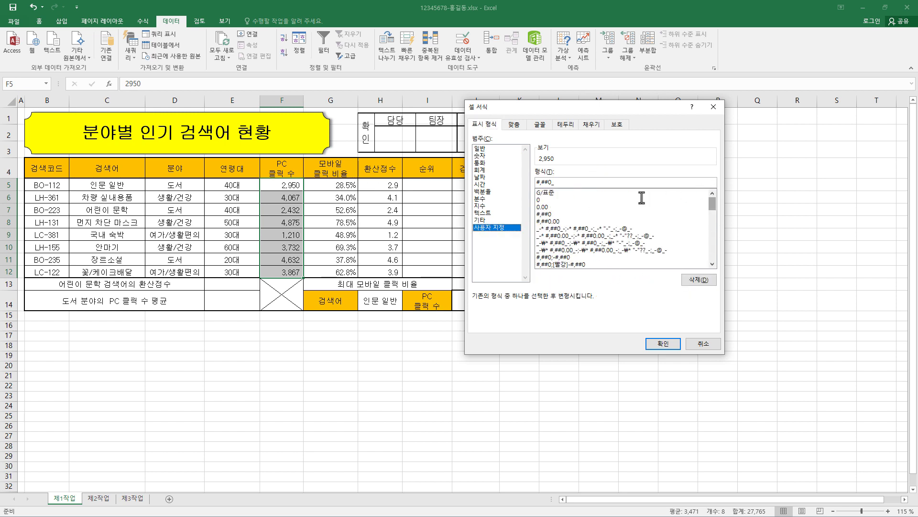
pyautogui.click(561, 215)
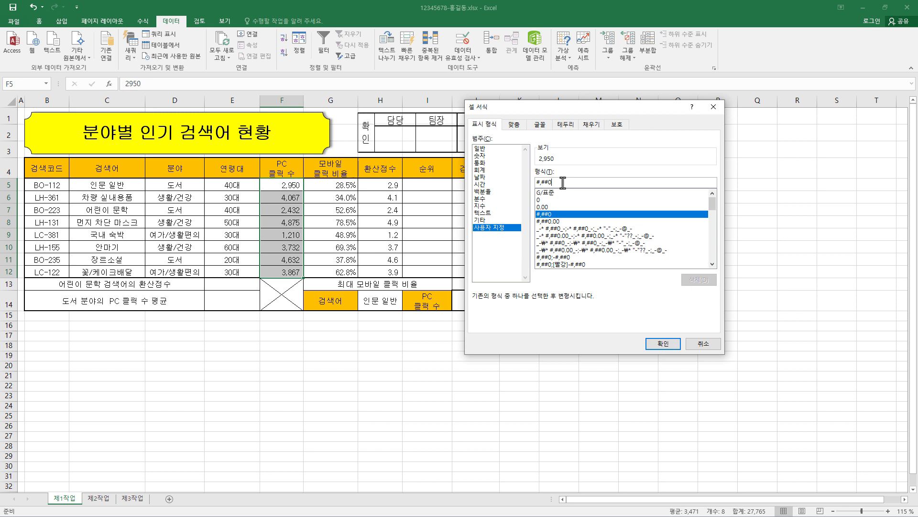
pyautogui.write('"ㅎ')
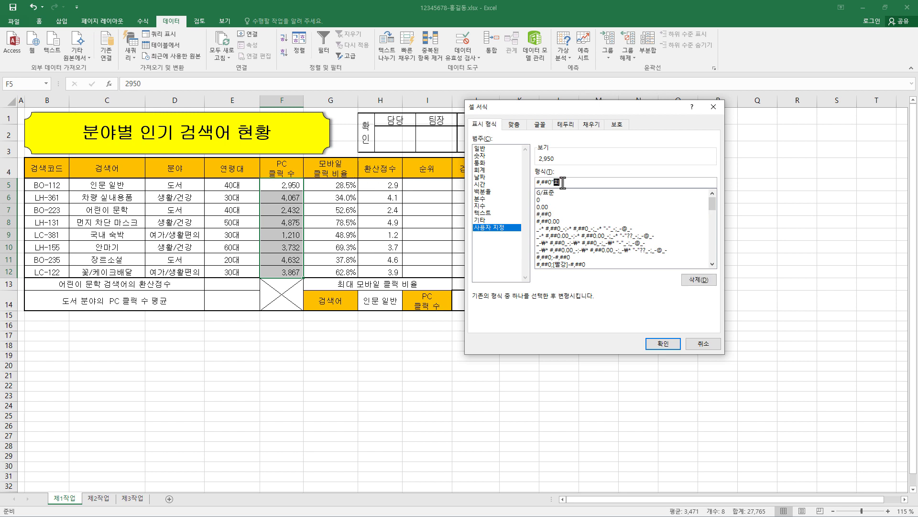
pyautogui.write('"')
pyautogui.click(665, 345)
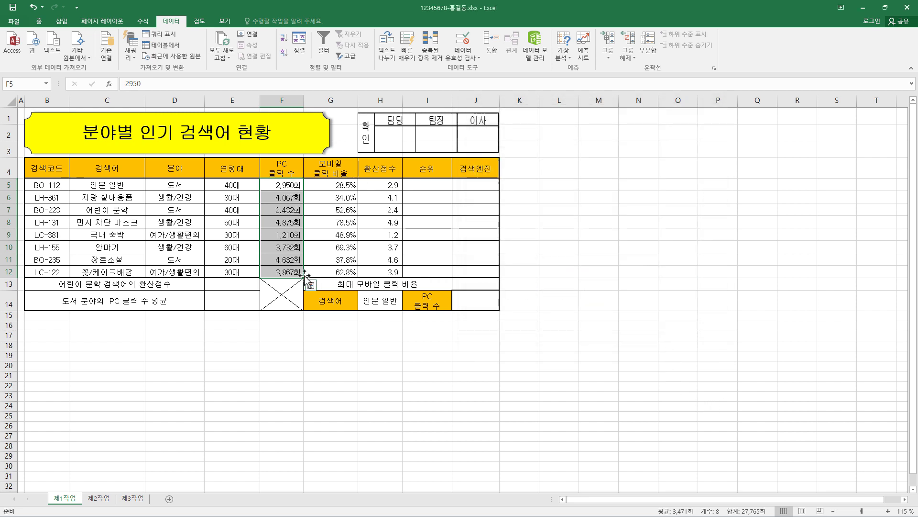
# Define the name 클릭비율 for the mobile click ratios in G5:G12, with workbook scope
pyautogui.moveTo(344, 186); pyautogui.dragTo(344, 270)
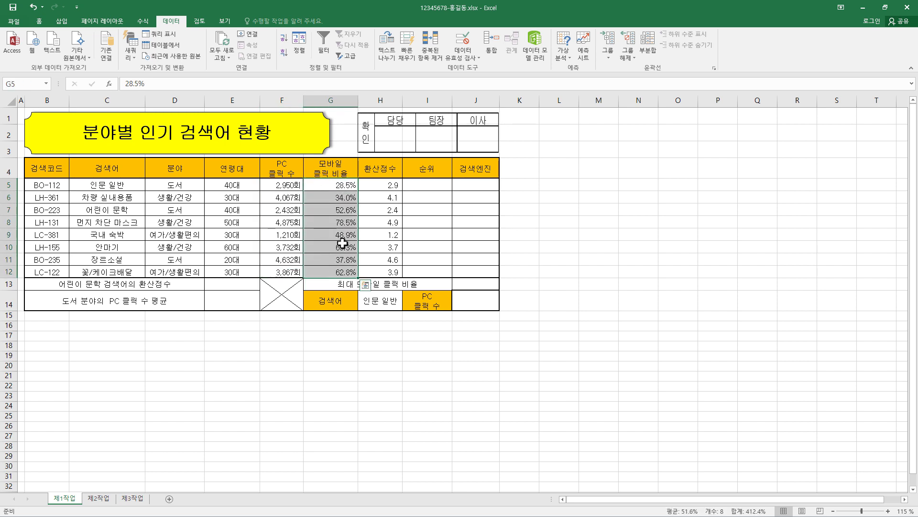
pyautogui.rightClick(333, 198)
pyautogui.click(372, 393)
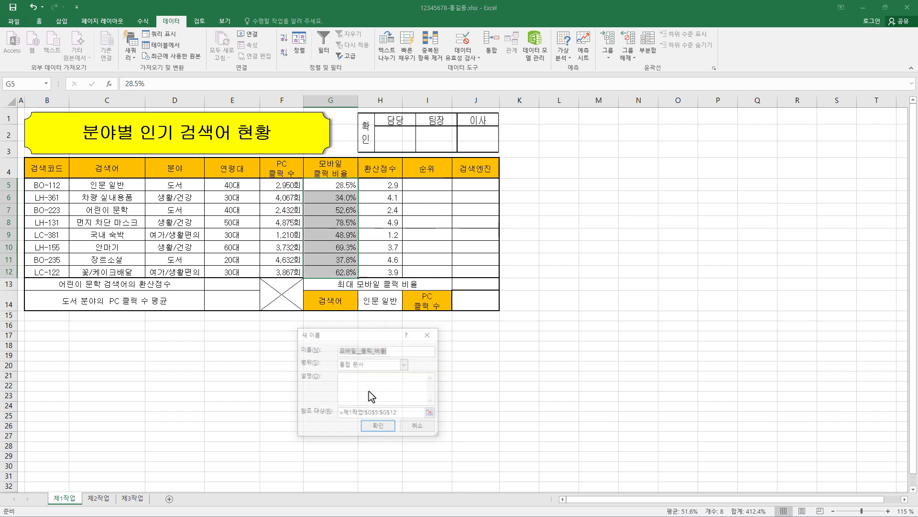
pyautogui.moveTo(375, 334); pyautogui.dragTo(382, 254)
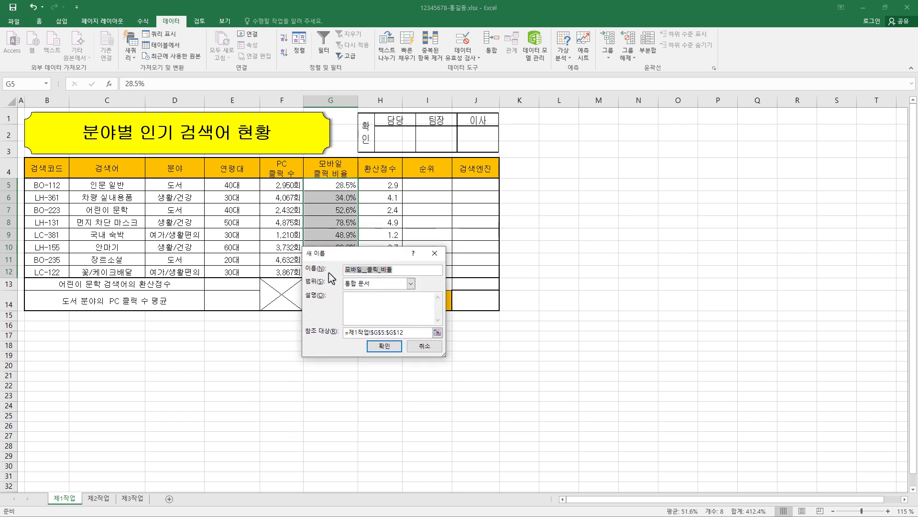
pyautogui.write('클릭이')
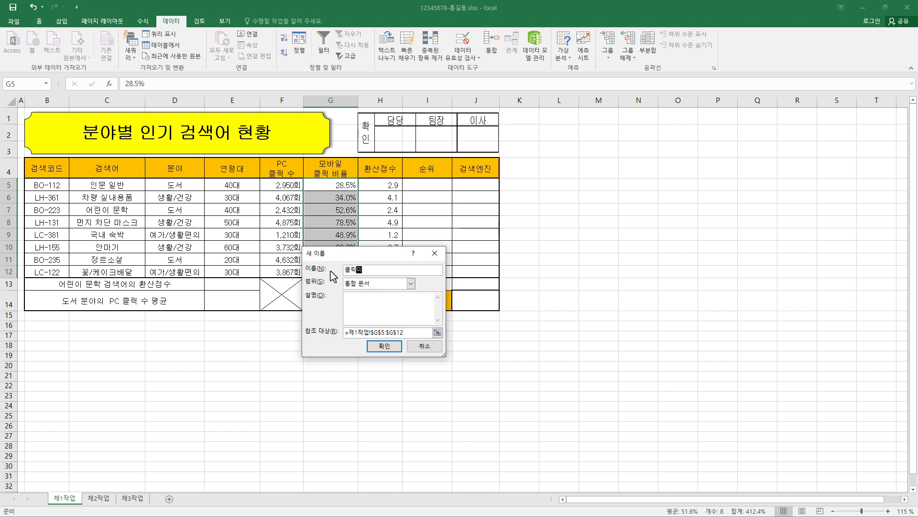
pyautogui.write('율')
pyautogui.click(388, 350)
pyautogui.click(478, 206)
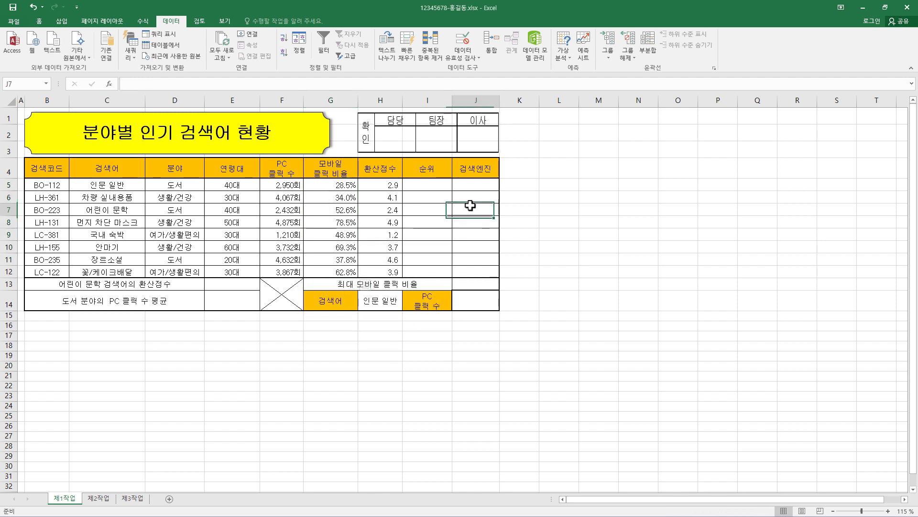
# Check the 클릭비율 name and its referenced range by selecting G5:G12 and viewing its definition in the Name Manager
pyautogui.moveTo(335, 185); pyautogui.dragTo(336, 266)
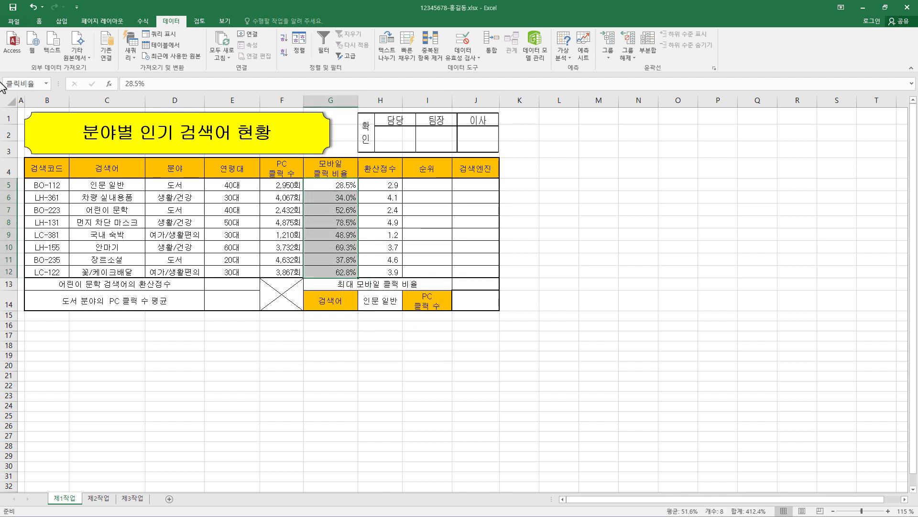
pyautogui.moveTo(338, 184); pyautogui.dragTo(336, 265)
pyautogui.click(352, 180)
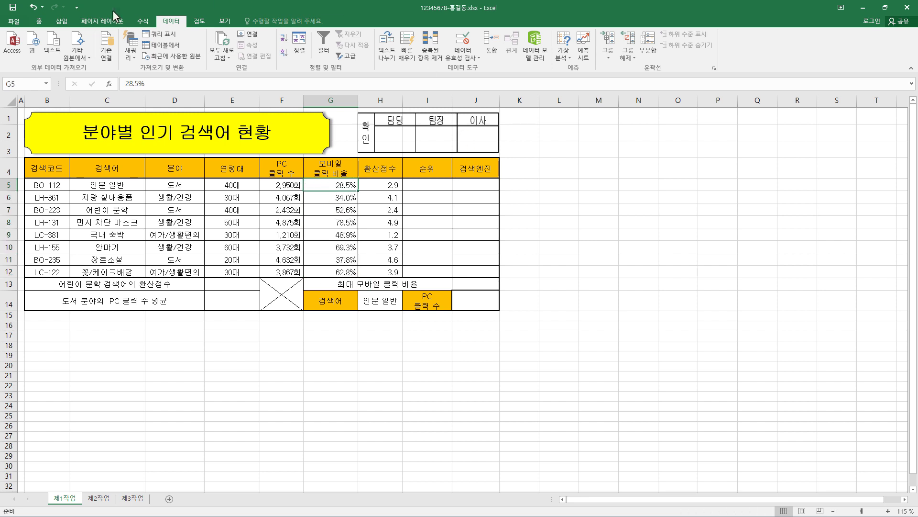
pyautogui.click(142, 21)
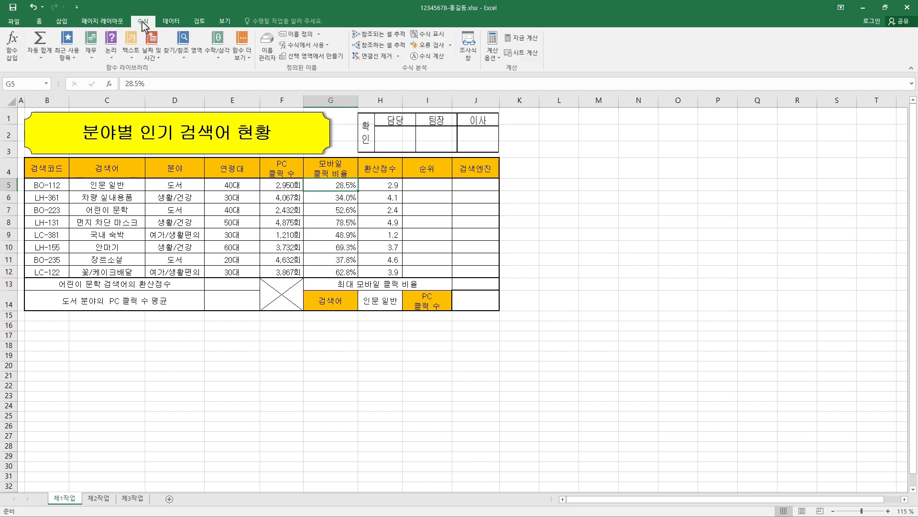
pyautogui.click(268, 50)
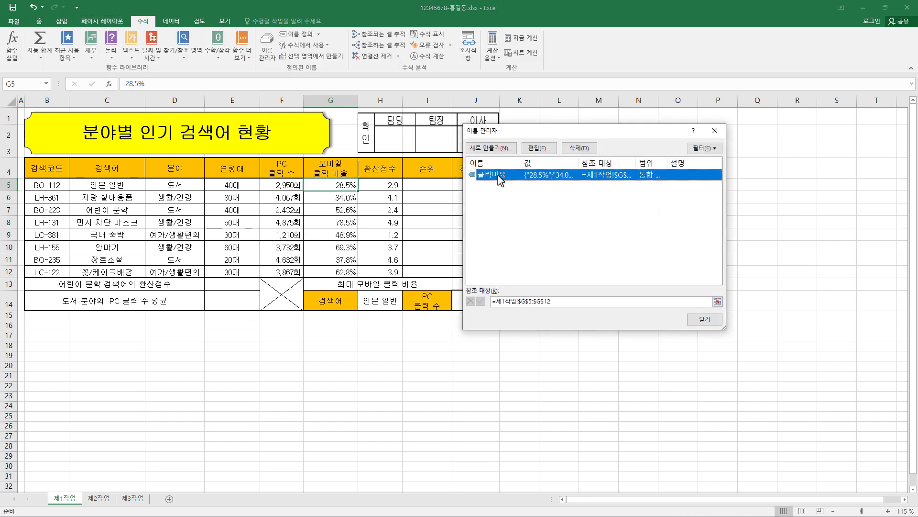
pyautogui.click(540, 148)
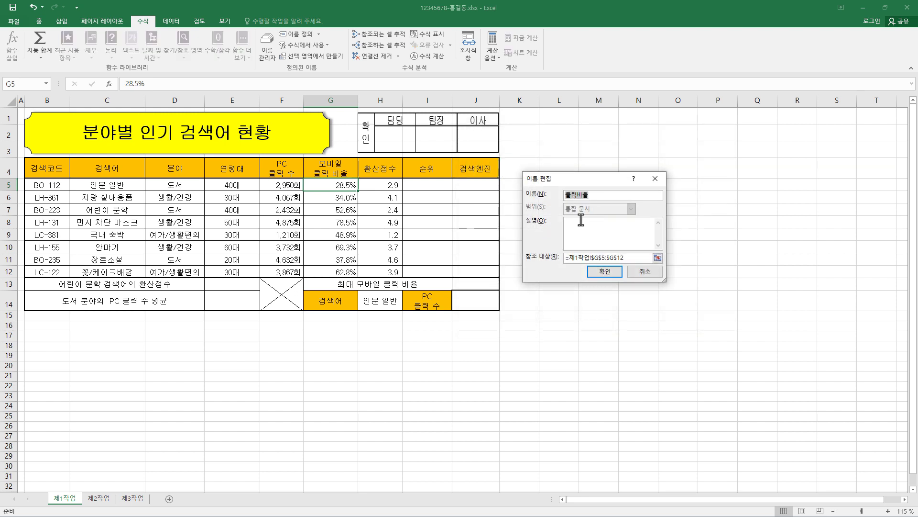
pyautogui.click(646, 272)
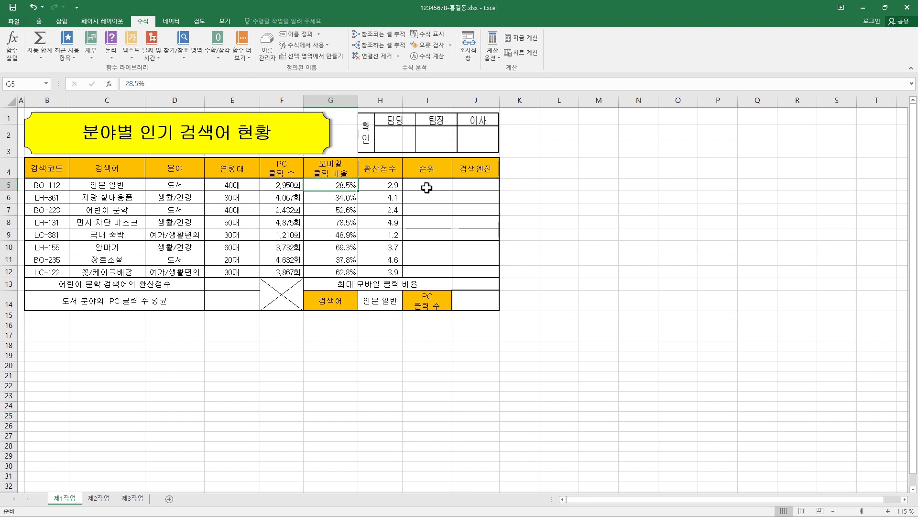
# Start a RANK.EQ formula for the rank cells I5:I12 and open its function arguments
pyautogui.moveTo(426, 188); pyautogui.dragTo(427, 270)
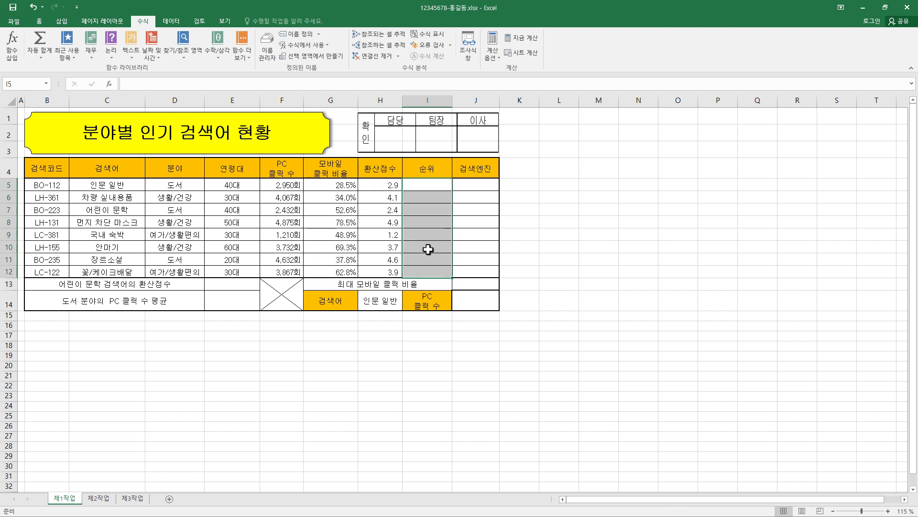
pyautogui.click(261, 85)
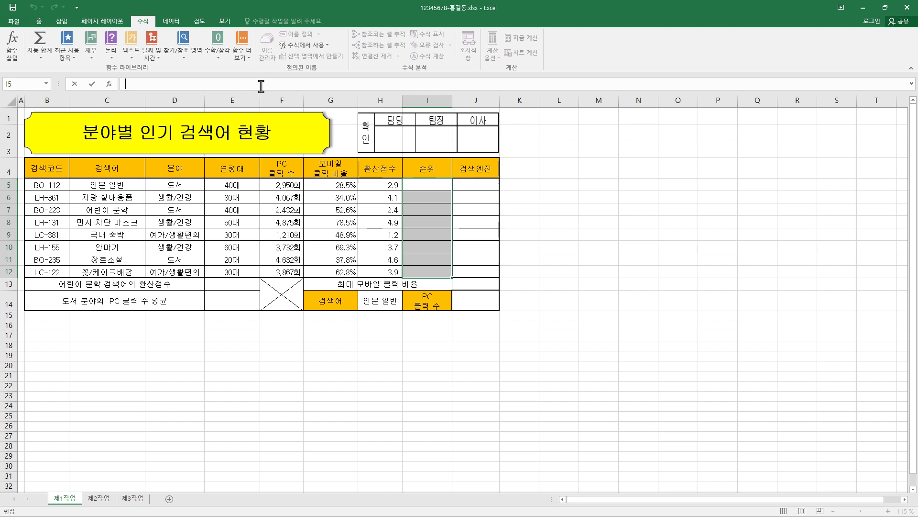
pyautogui.write('=')
pyautogui.write('rank.')
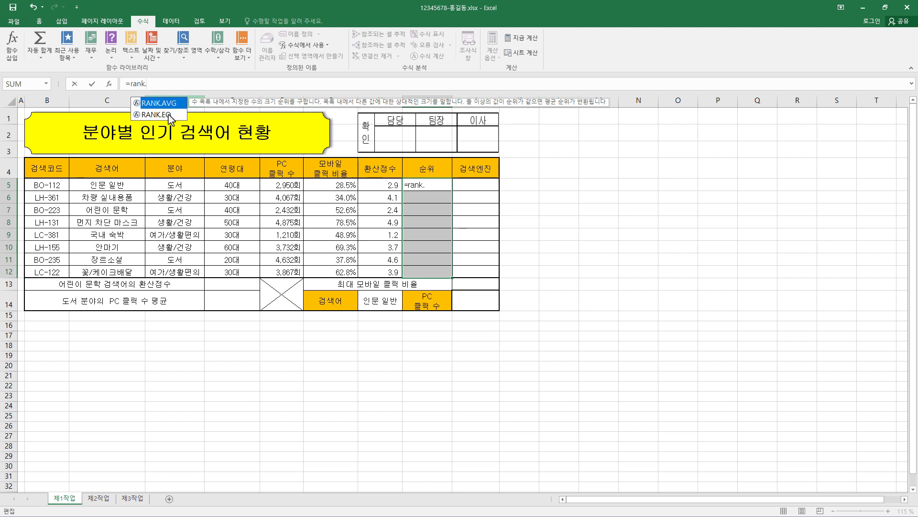
pyautogui.doubleClick(155, 115)
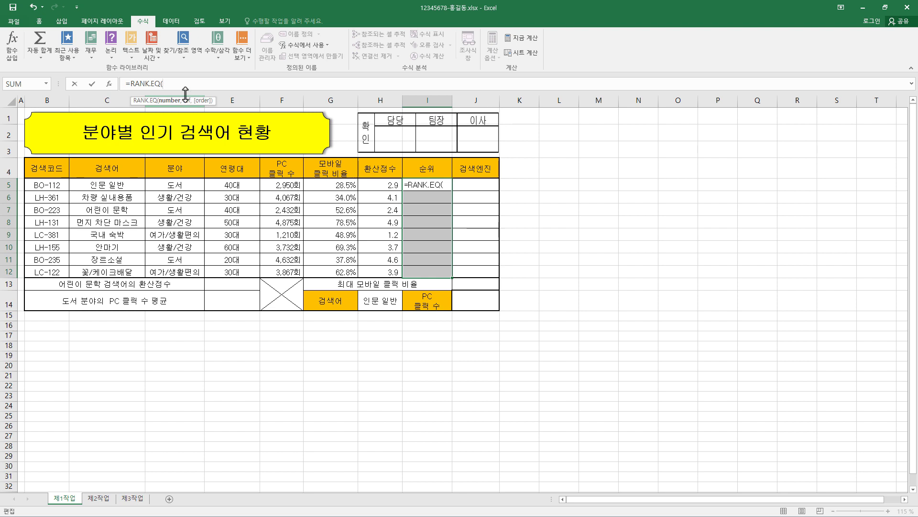
pyautogui.click(110, 84)
pyautogui.moveTo(538, 156); pyautogui.dragTo(563, 143)
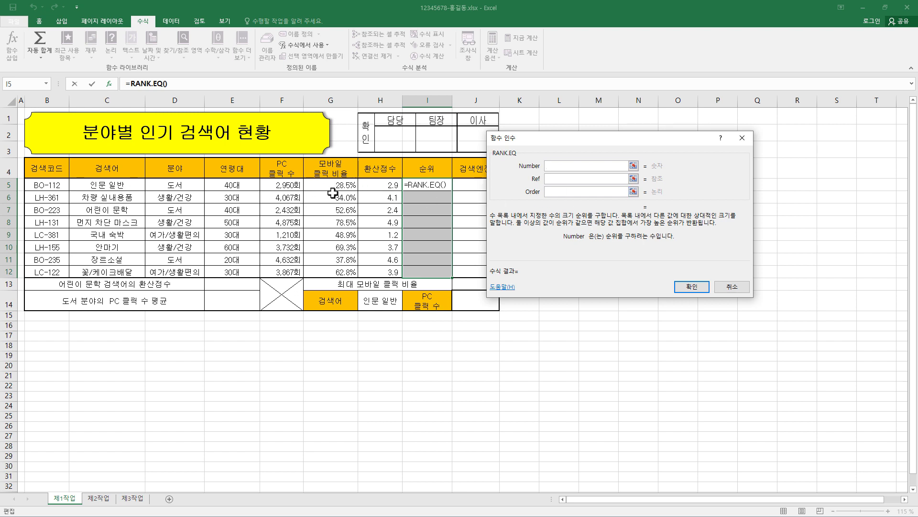
# Set the RANK.EQ arguments to Number H5, Ref $H$5:$H$12 and Order 0, and enter the formula in all of I5:I12
pyautogui.click(393, 185)
pyautogui.click(552, 181)
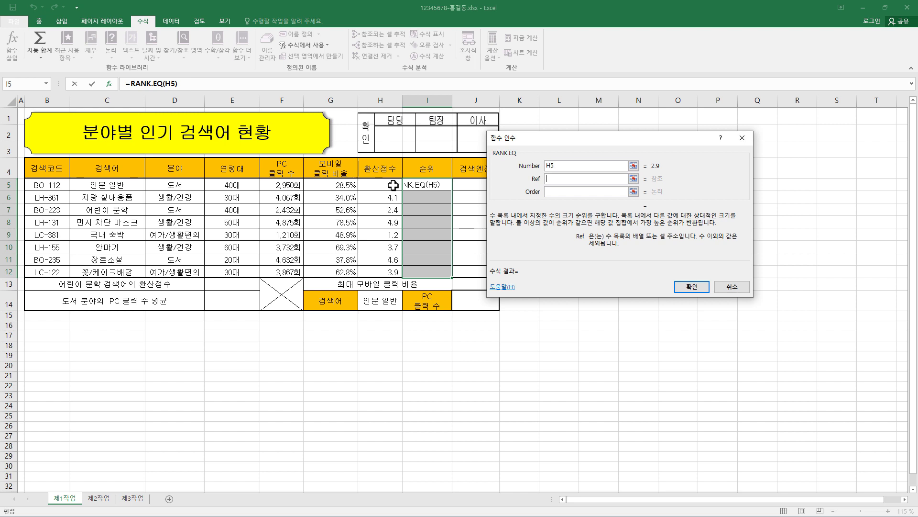
pyautogui.moveTo(393, 184); pyautogui.dragTo(390, 272)
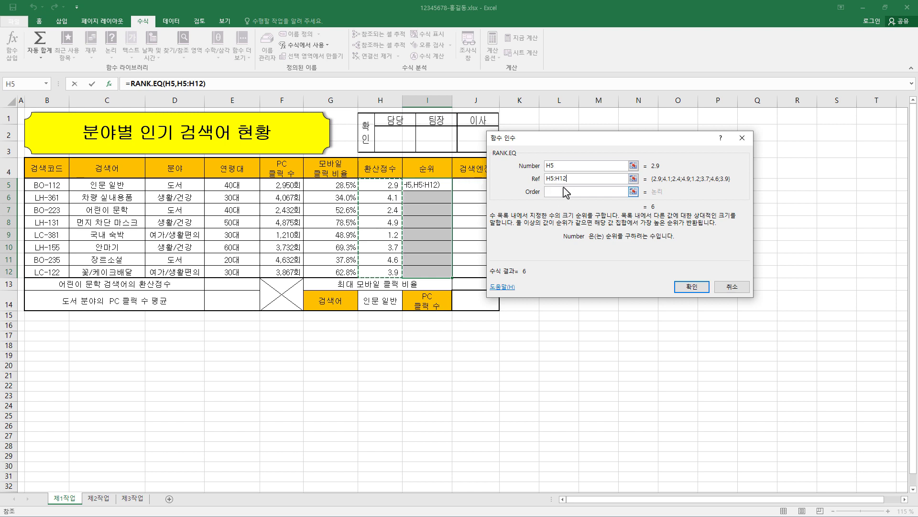
pyautogui.press('F4')
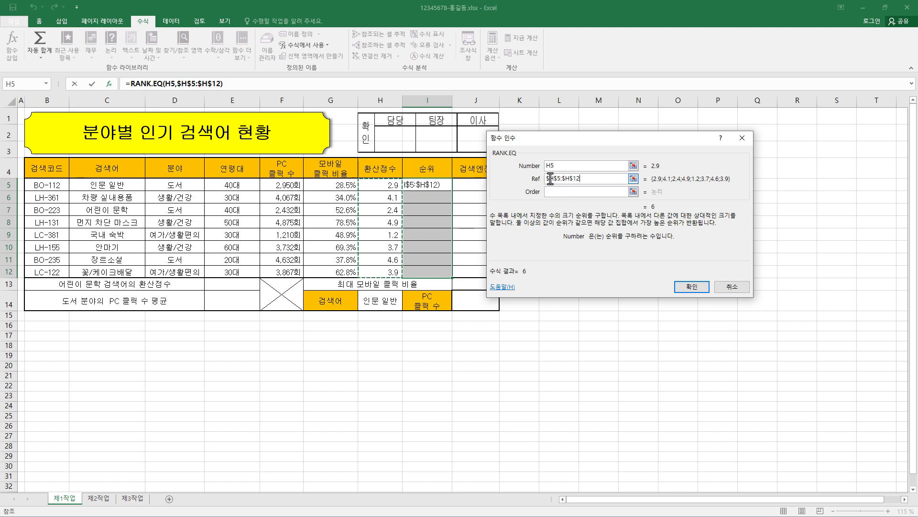
pyautogui.click(581, 178)
pyautogui.click(564, 192)
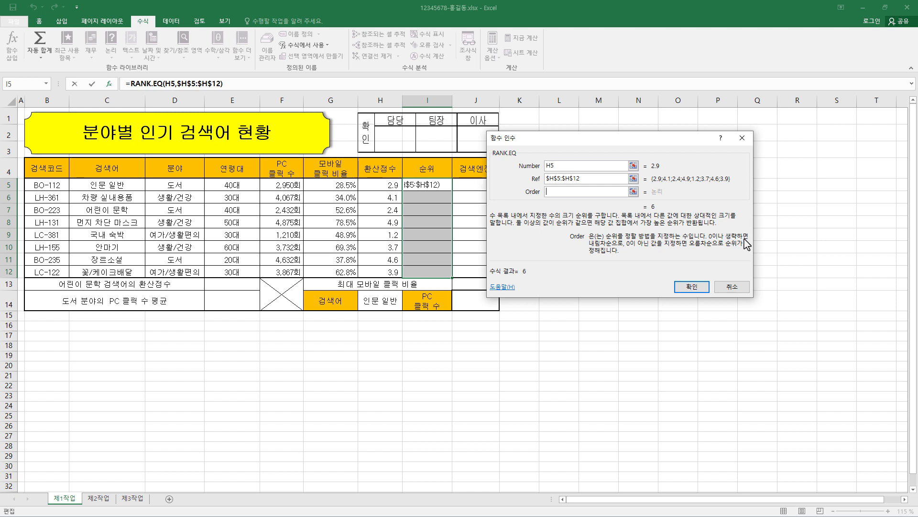
pyautogui.write('0')
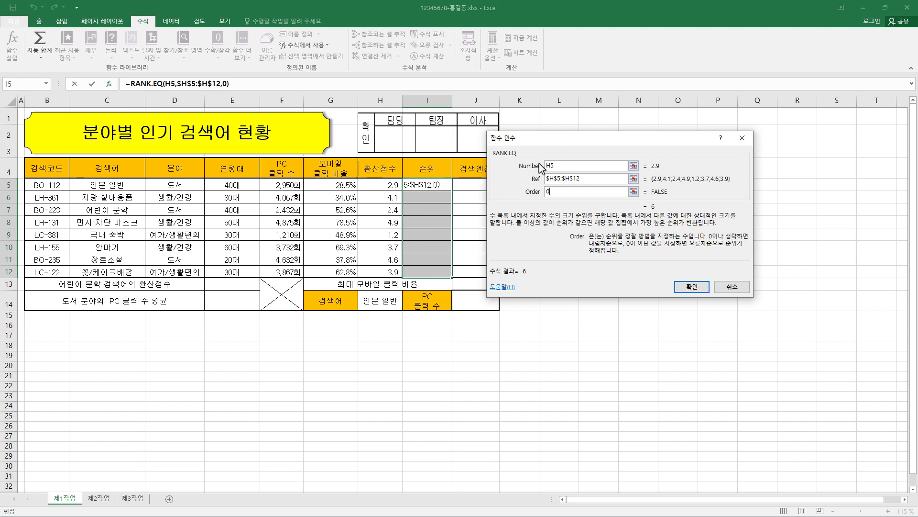
pyautogui.keyDown('ctrl'); pyautogui.click(692, 287); pyautogui.keyUp('ctrl')
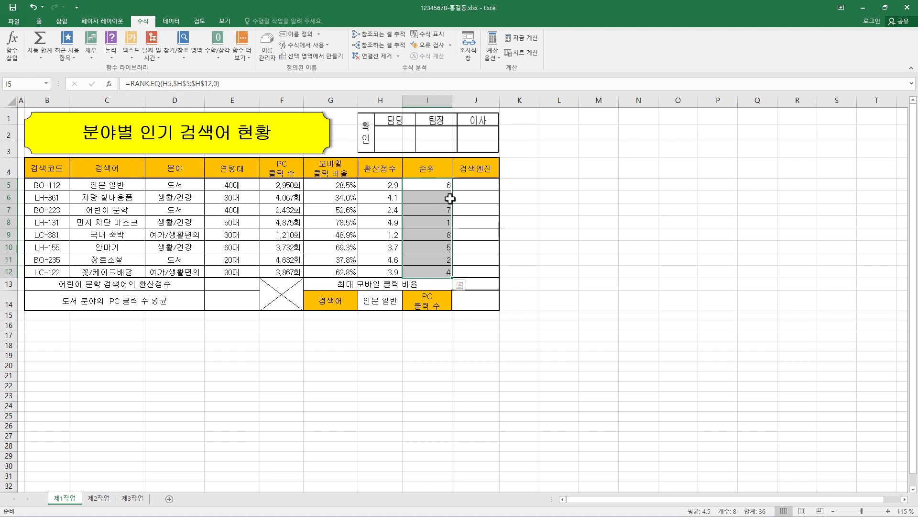
# Examine the RANK.EQ formulas in I6:I12 to compare their relative and absolute references
pyautogui.click(439, 197)
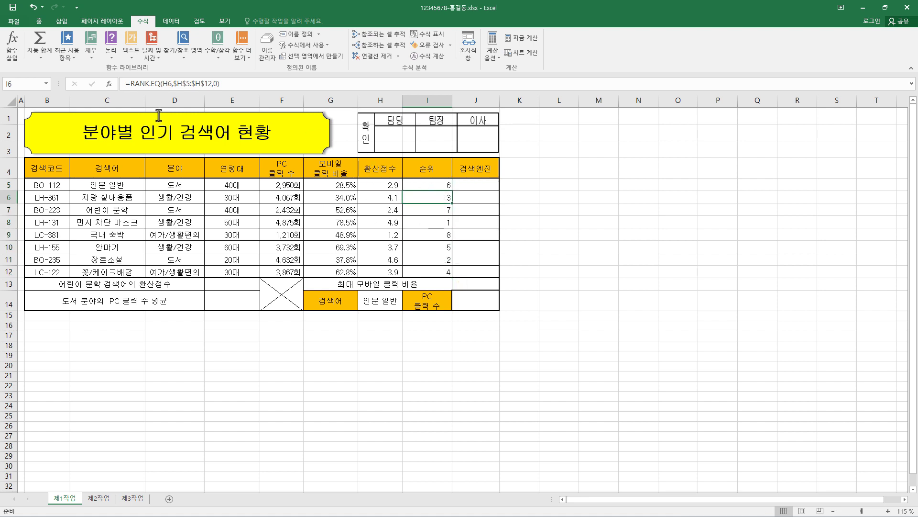
pyautogui.press('F2')
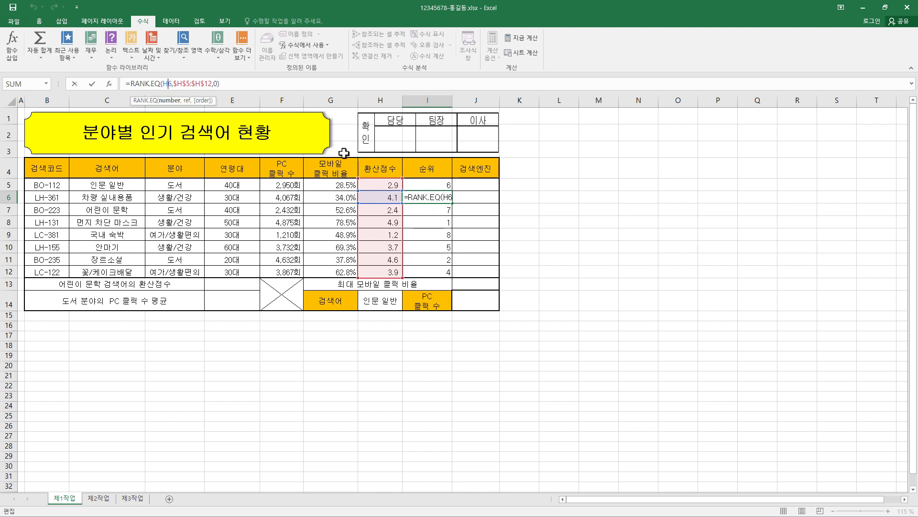
pyautogui.press('Return')
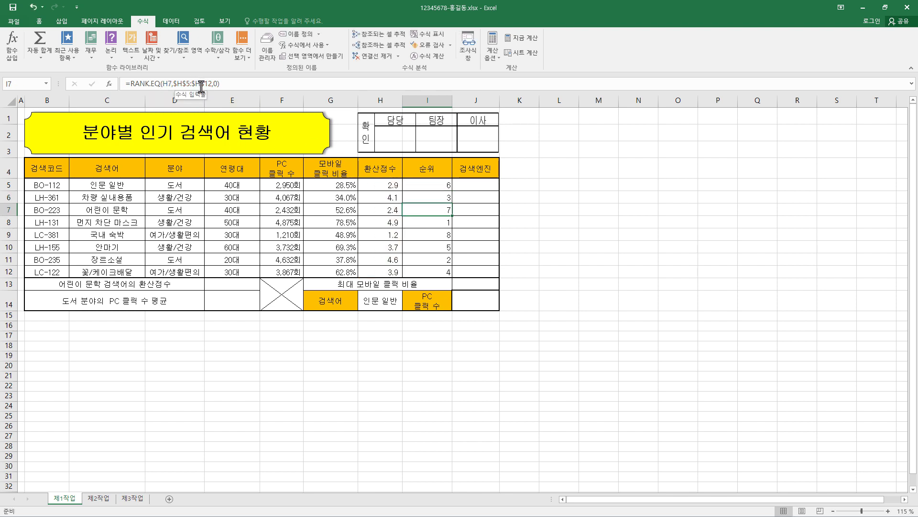
pyautogui.click(424, 221)
pyautogui.click(435, 237)
pyautogui.click(435, 247)
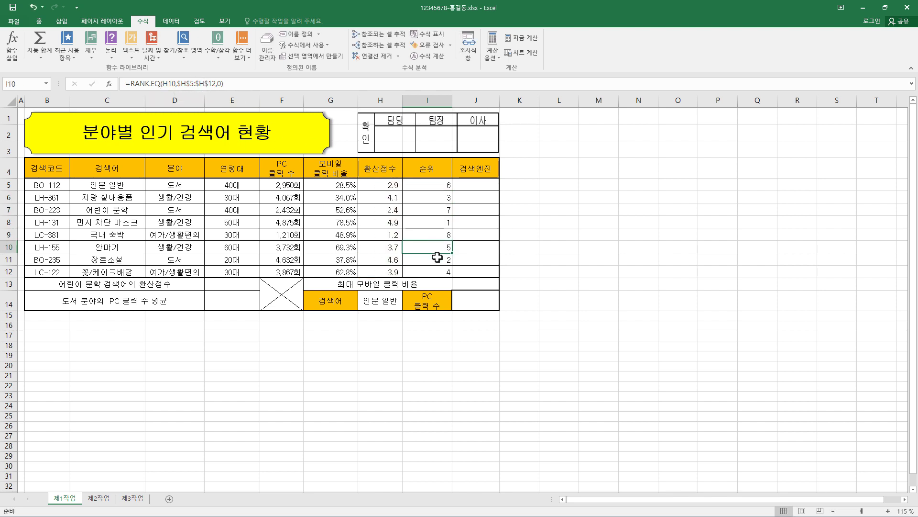
pyautogui.click(436, 260)
pyautogui.click(437, 272)
# Re-enter the Order argument of the RANK.EQ formula in I5 as 0 for descending order (내림차순)
pyautogui.click(436, 185)
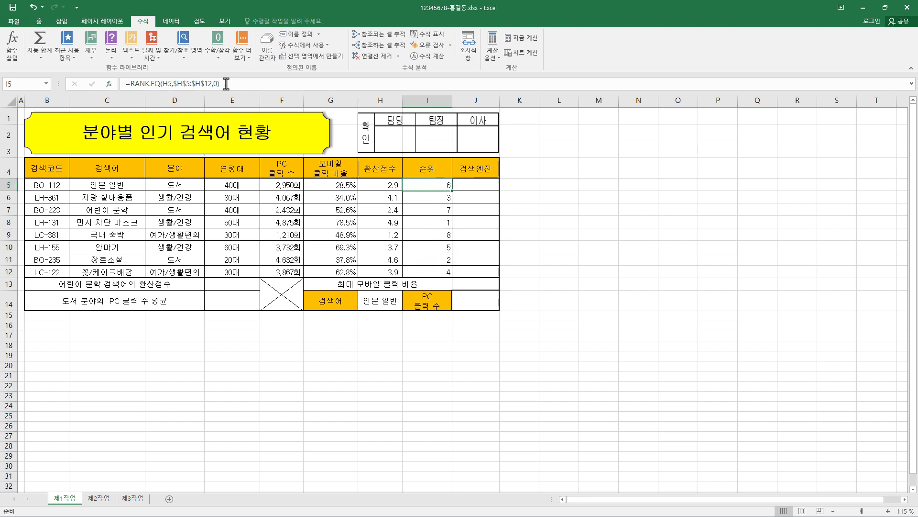
pyautogui.moveTo(213, 84); pyautogui.dragTo(222, 83)
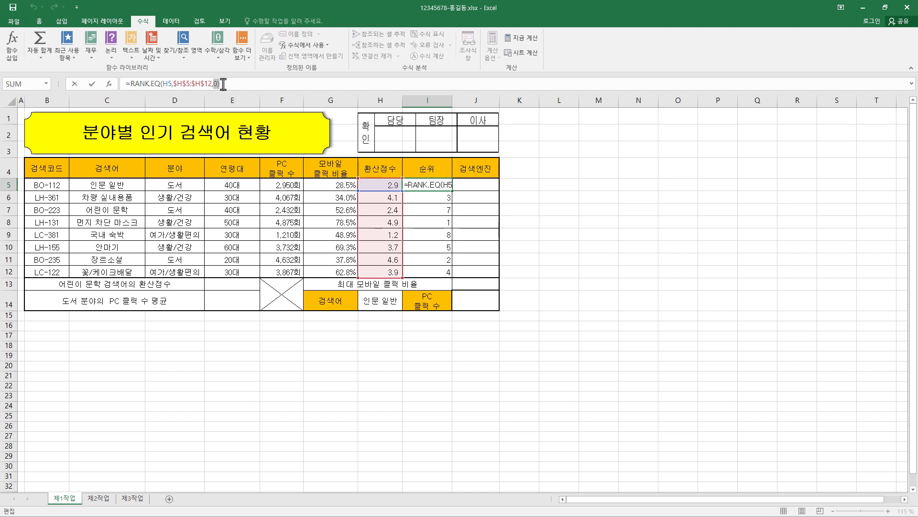
pyautogui.press('BackSpace')
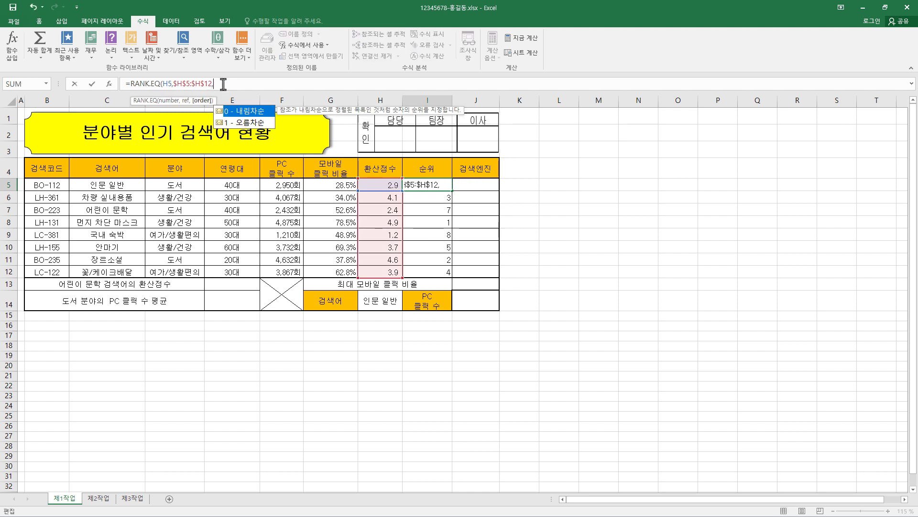
pyautogui.doubleClick(254, 113)
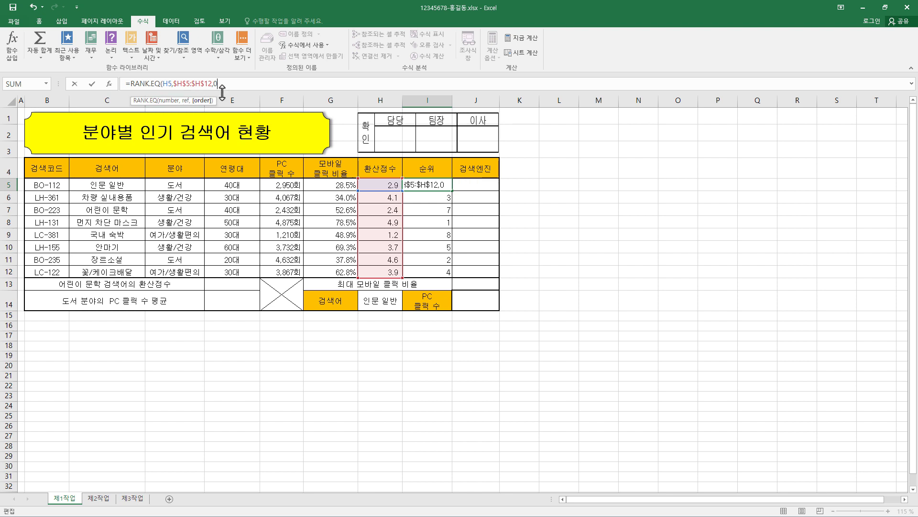
pyautogui.press('Return')
# Apply the 숫자 number format to the rank cells I5:I12
pyautogui.click(442, 187)
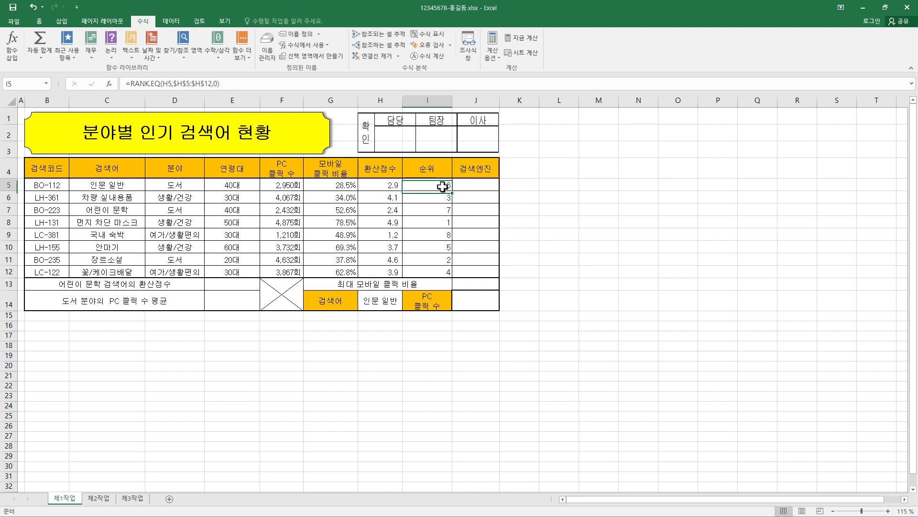
pyautogui.moveTo(443, 186); pyautogui.dragTo(441, 271)
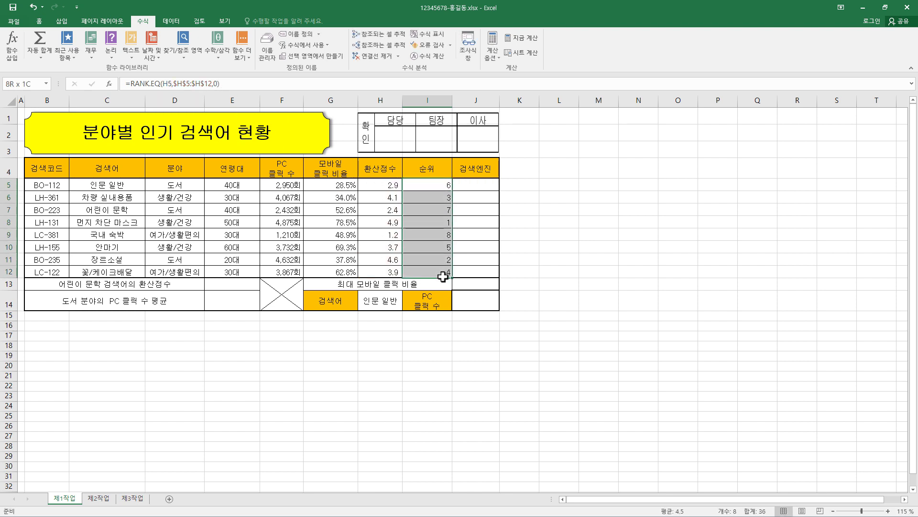
pyautogui.click(40, 21)
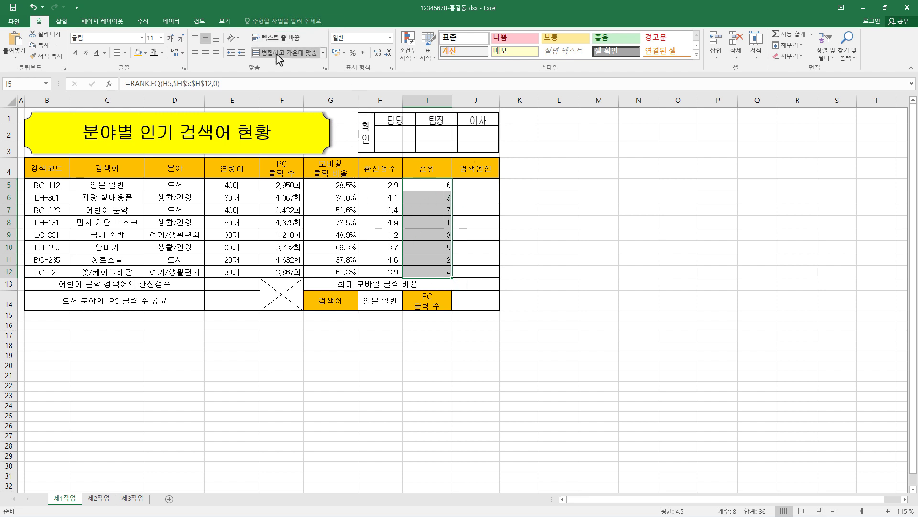
pyautogui.click(390, 38)
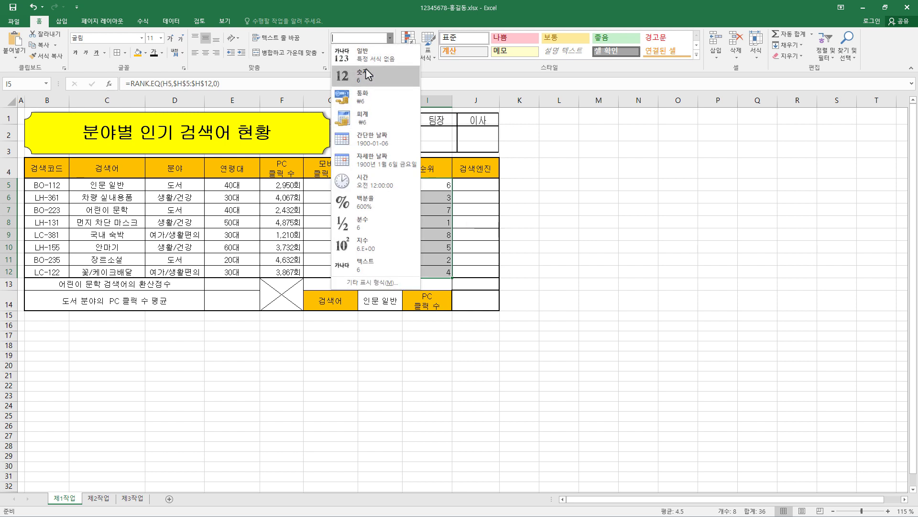
pyautogui.click(367, 75)
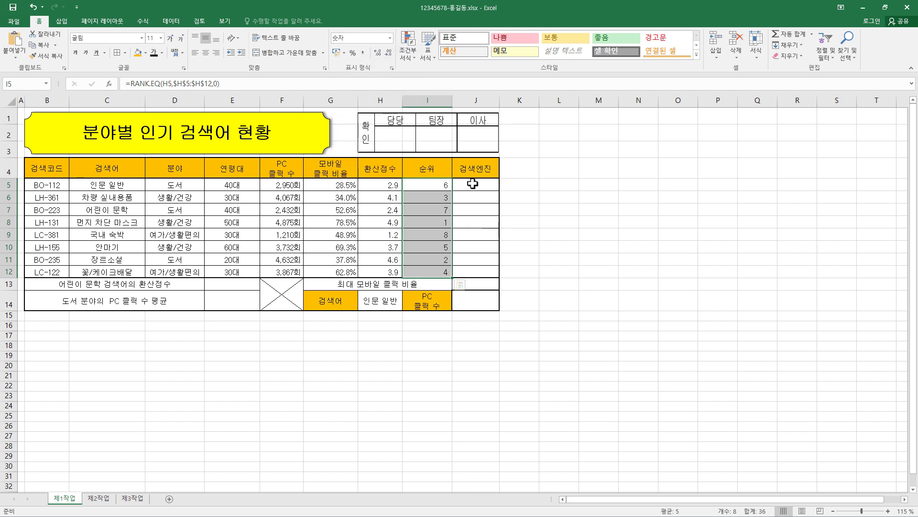
# Start a MID formula for the 검색엔진 cells J5:J12 and open its function arguments
pyautogui.moveTo(472, 183); pyautogui.dragTo(478, 273)
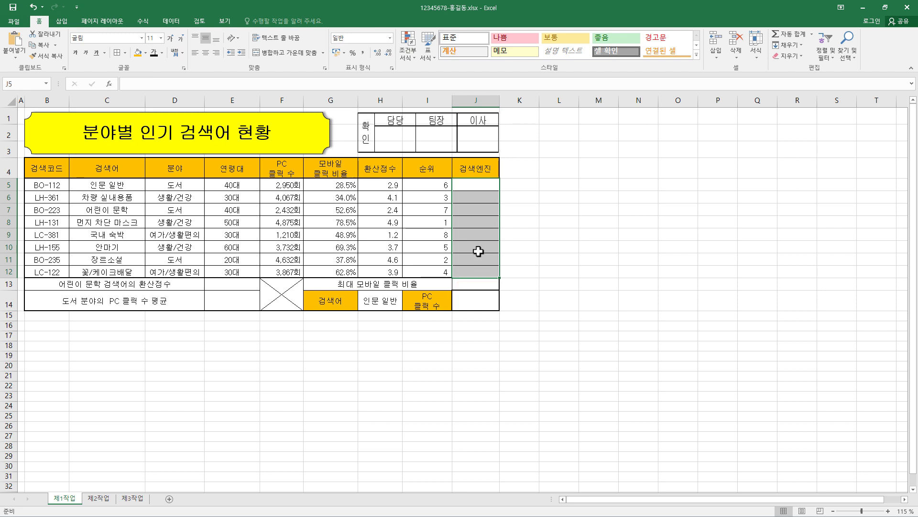
pyautogui.click(296, 83)
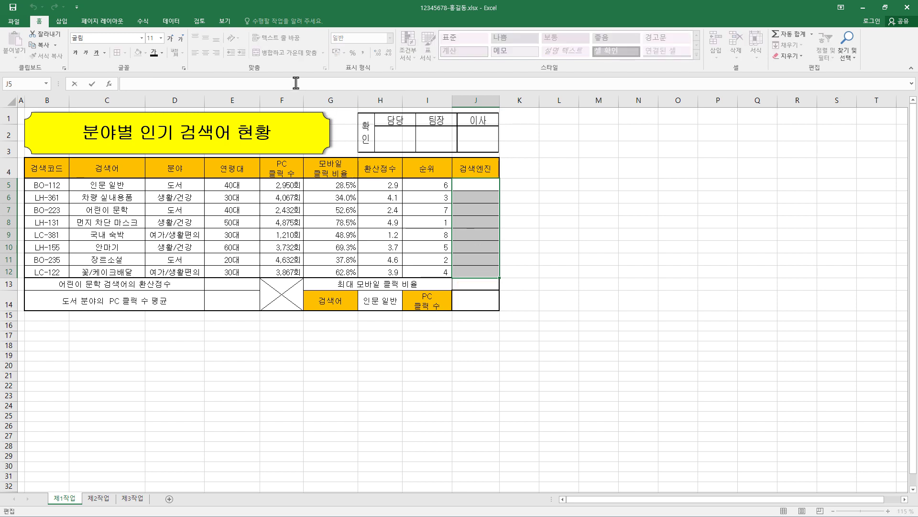
pyautogui.write('=')
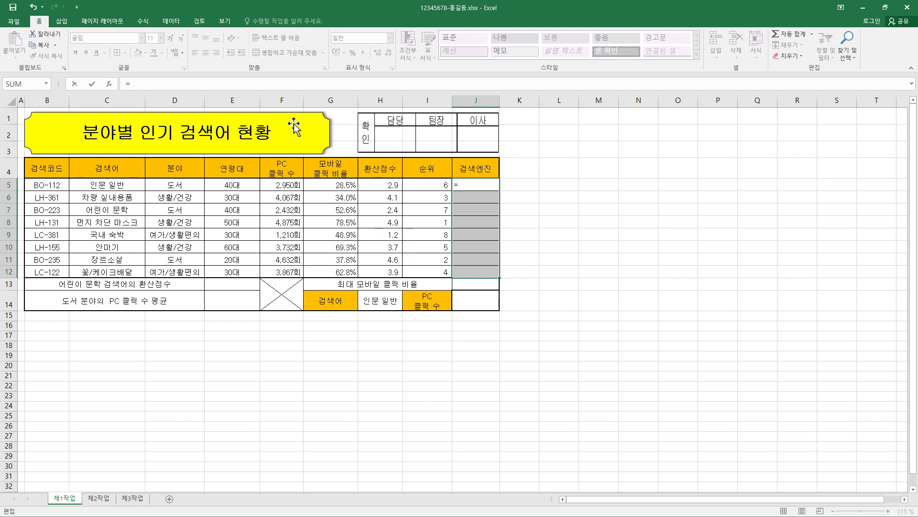
pyautogui.click(161, 86)
pyautogui.write('mid')
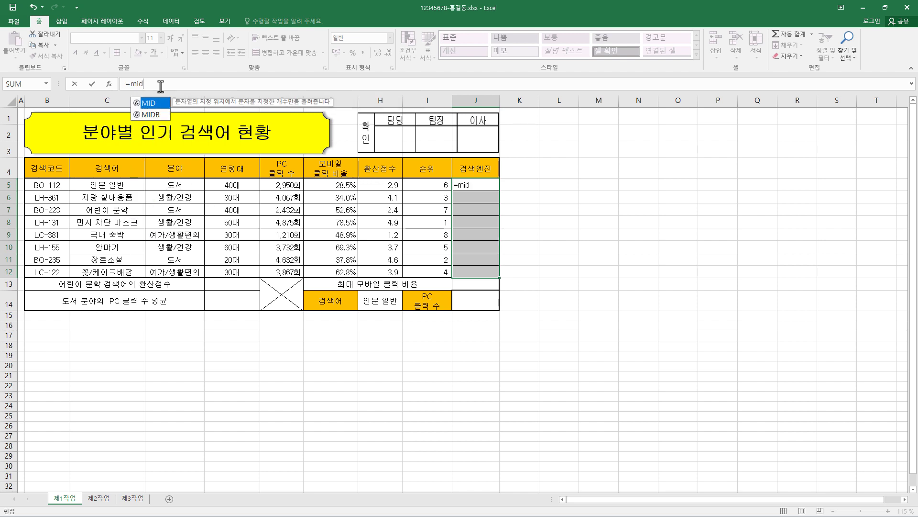
pyautogui.write('(')
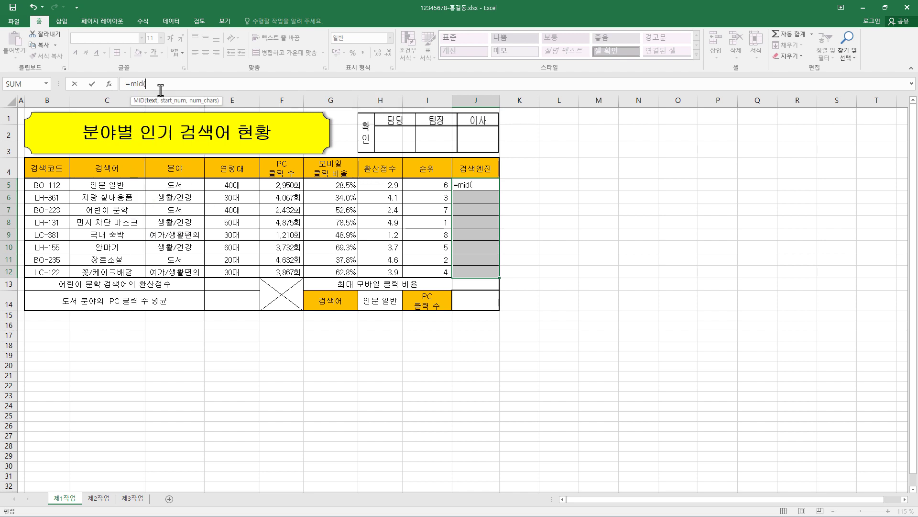
pyautogui.click(109, 84)
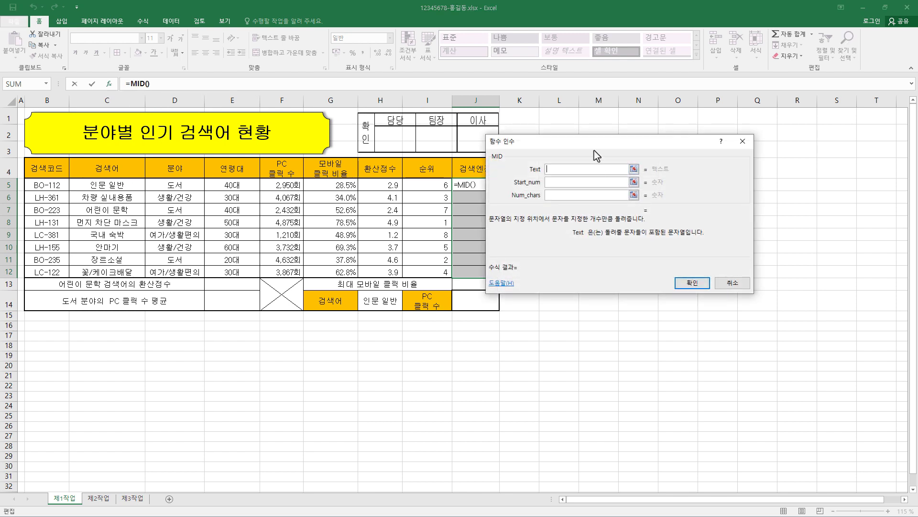
pyautogui.moveTo(593, 150); pyautogui.dragTo(614, 164)
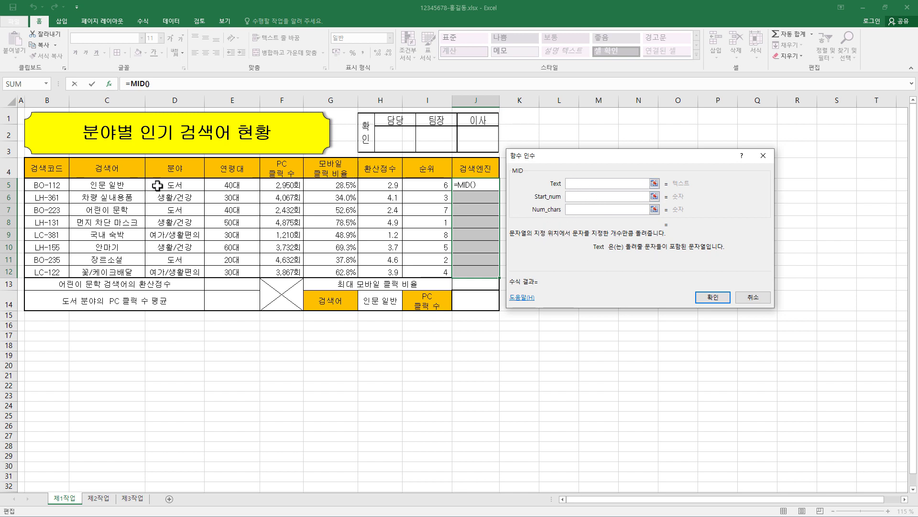
# Set the MID arguments to Text B5, Start_num 4 and Num_chars 1, and enter the formula in all of J5:J12
pyautogui.click(47, 185)
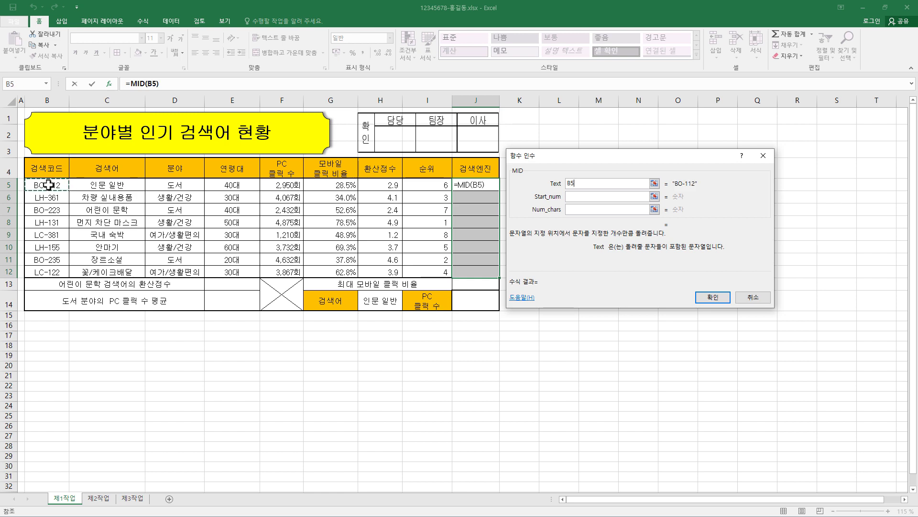
pyautogui.click(587, 197)
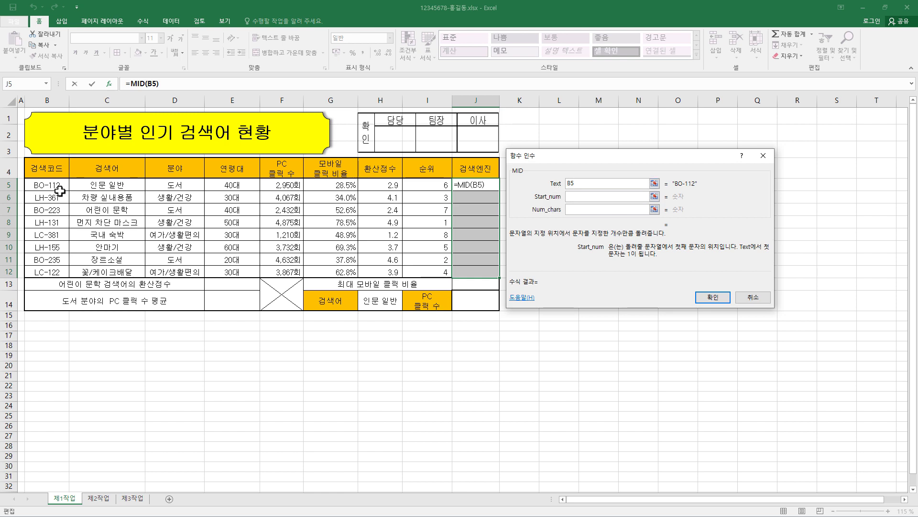
pyautogui.write('4')
pyautogui.click(580, 209)
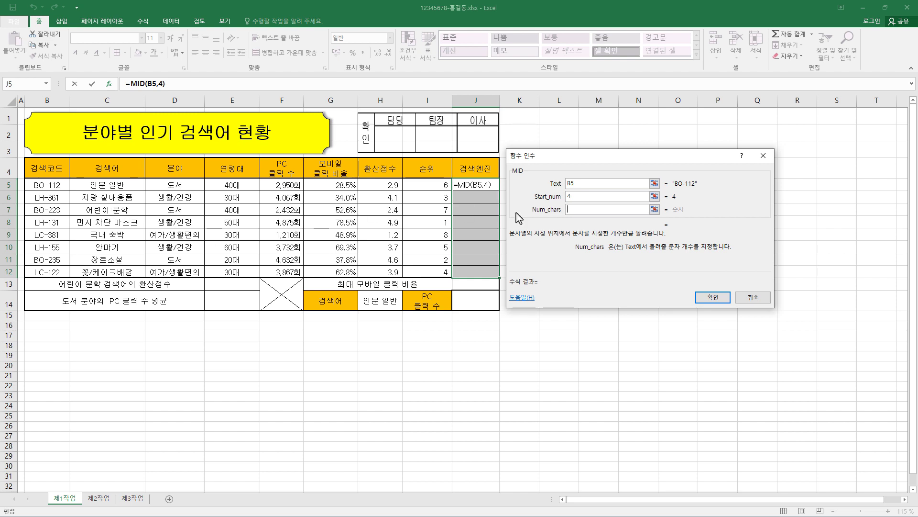
pyautogui.write('1')
pyautogui.keyDown('ctrl'); pyautogui.click(714, 297); pyautogui.keyUp('ctrl')
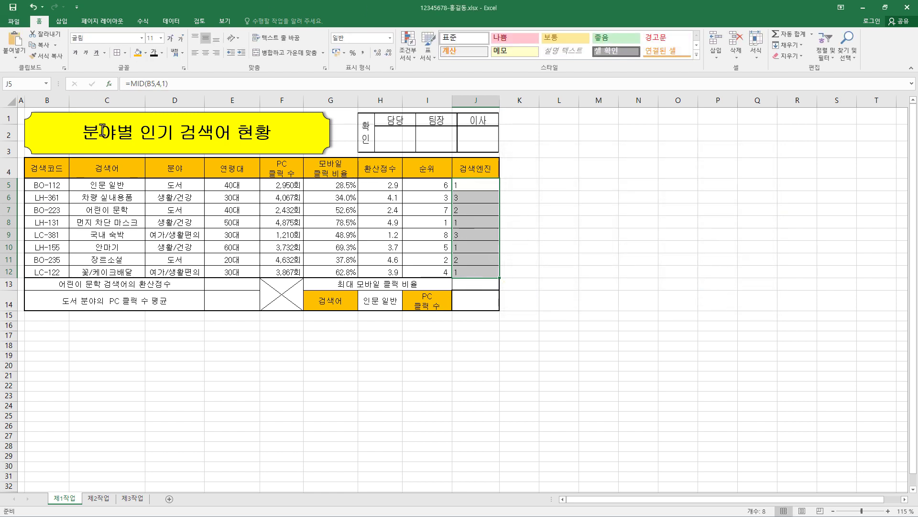
# Cut the MID expression from the J5 formula and reuse it in an IF function with the logical test MID(B5,4,1)="1"
pyautogui.moveTo(130, 84); pyautogui.dragTo(195, 83)
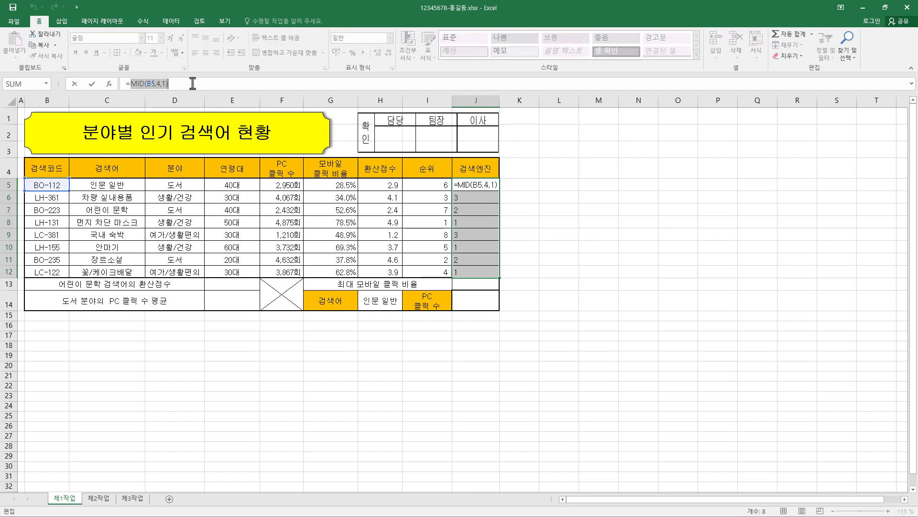
pyautogui.rightClick(158, 86)
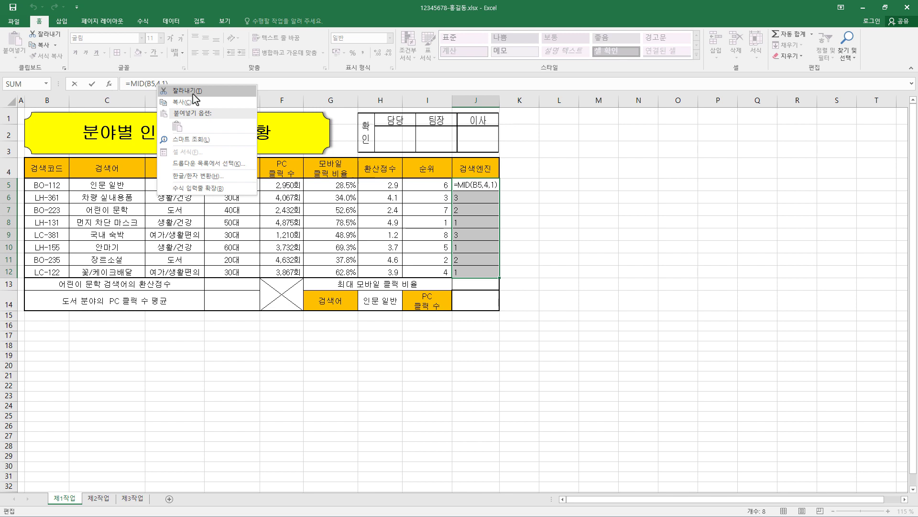
pyautogui.click(194, 93)
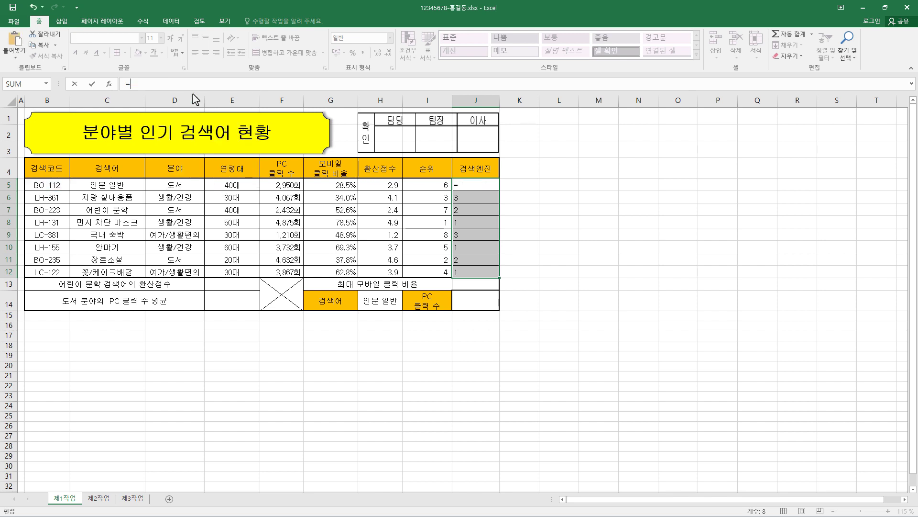
pyautogui.write('(if(')
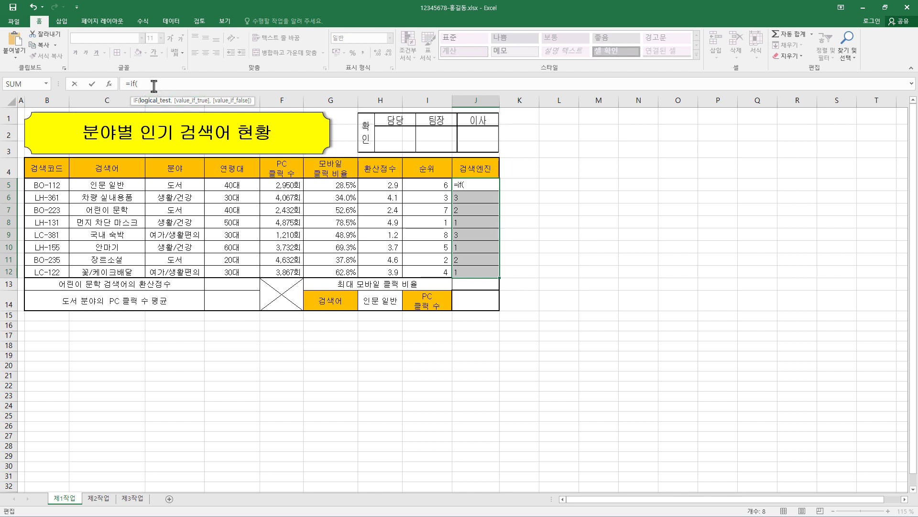
pyautogui.rightClick(153, 86)
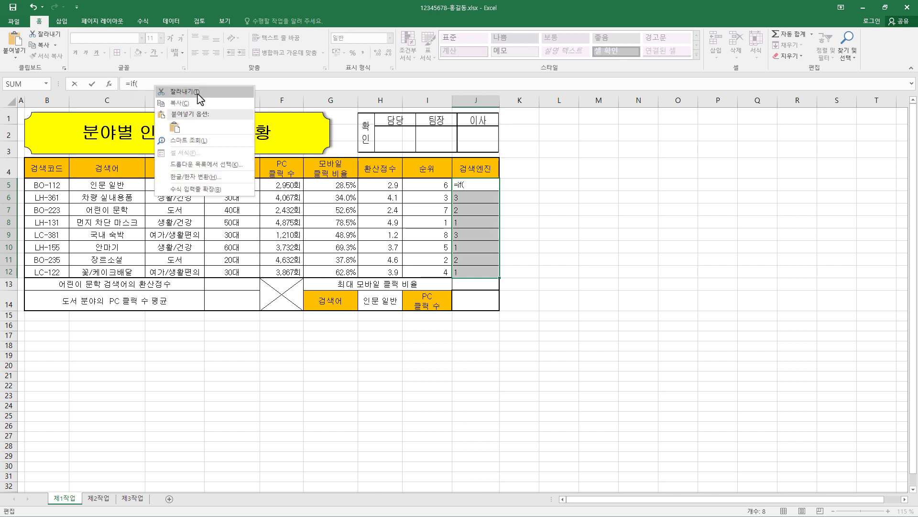
pyautogui.click(168, 83)
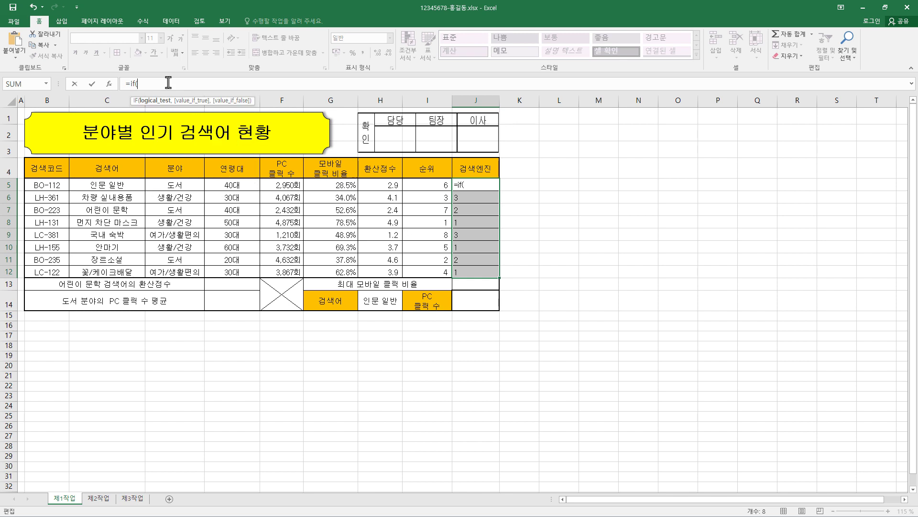
pyautogui.write('MID(B5,4,1)')
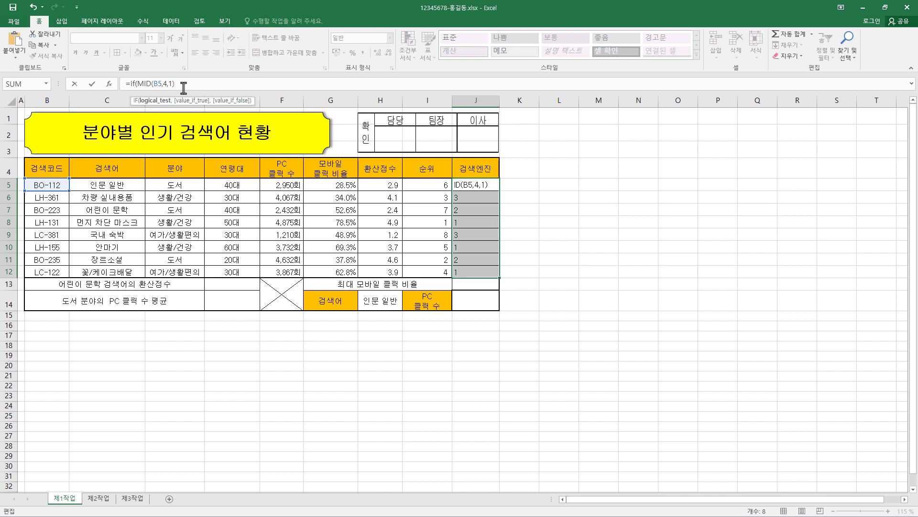
pyautogui.write('=')
pyautogui.write('"1"')
pyautogui.write(',')
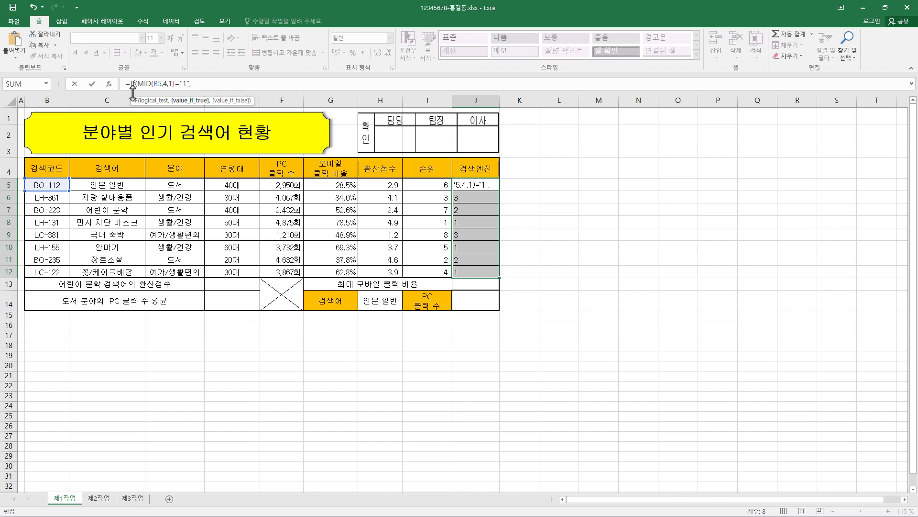
# Open the IF function's arguments and set Value_if_true to "네이버"
pyautogui.click(110, 88)
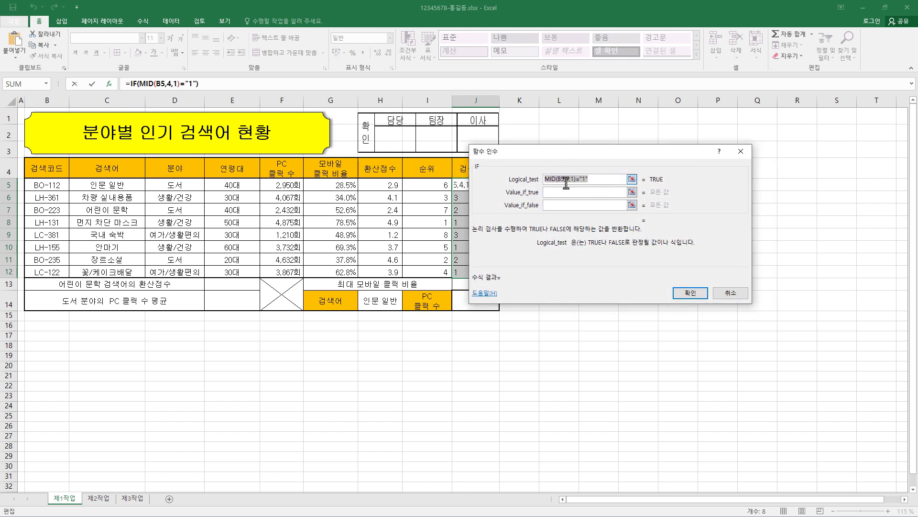
pyautogui.click(591, 180)
pyautogui.click(562, 193)
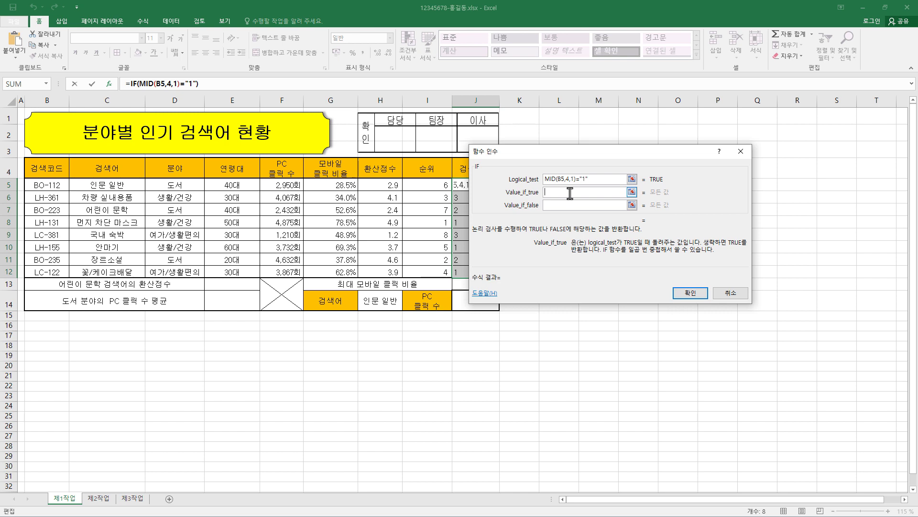
pyautogui.write('"')
pyautogui.press('BackSpace')
pyautogui.write('넹')
pyautogui.write('이버')
pyautogui.click(569, 204)
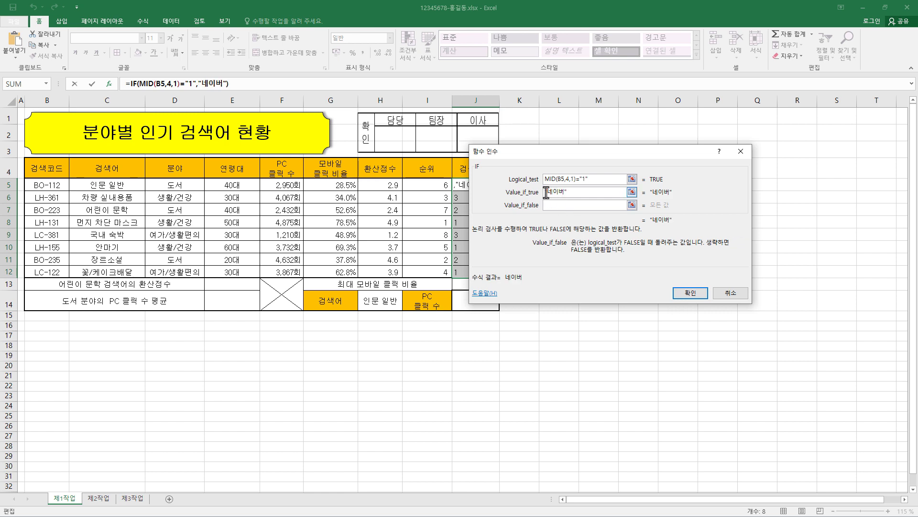
pyautogui.click(550, 192)
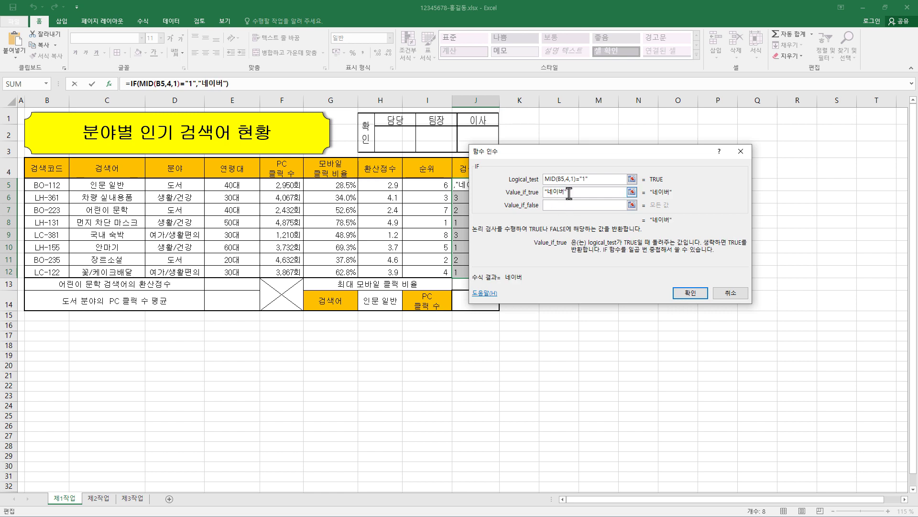
# Set the IF function's Value_if_false to a nested IF(MID(B5,4,1)="2","구글","다음")
pyautogui.click(559, 206)
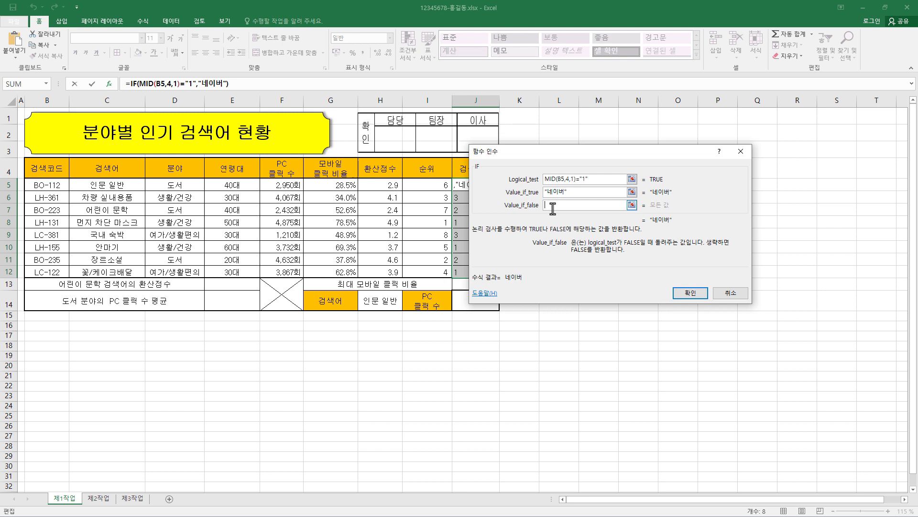
pyautogui.write('if(')
pyautogui.hotkey('ctrl', 'v')
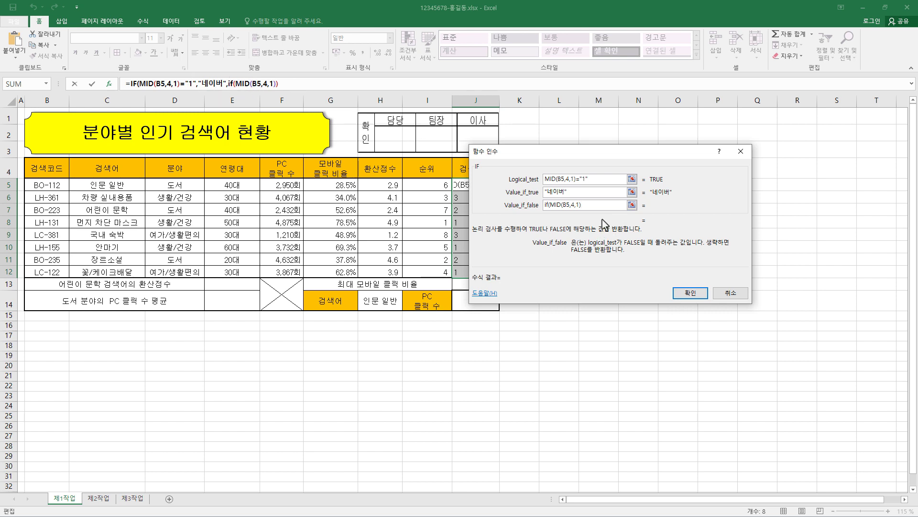
pyautogui.click(595, 206)
pyautogui.write('="2"')
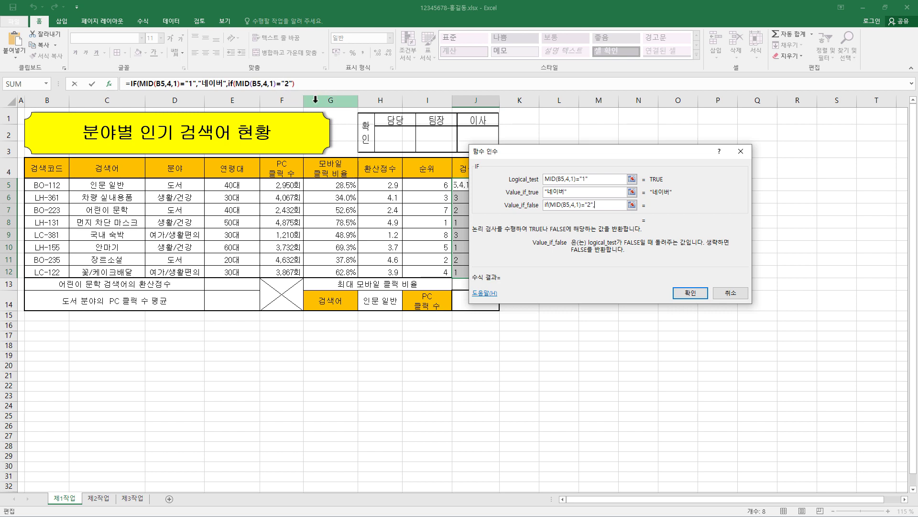
pyautogui.write('"r')
pyautogui.write('nrmf"')
pyautogui.write(',"다음"ekdma"')
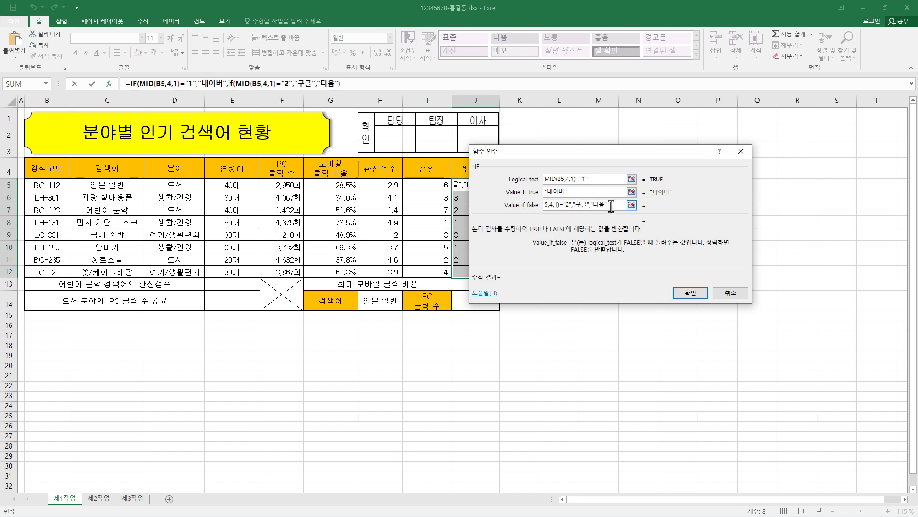
pyautogui.write(')')
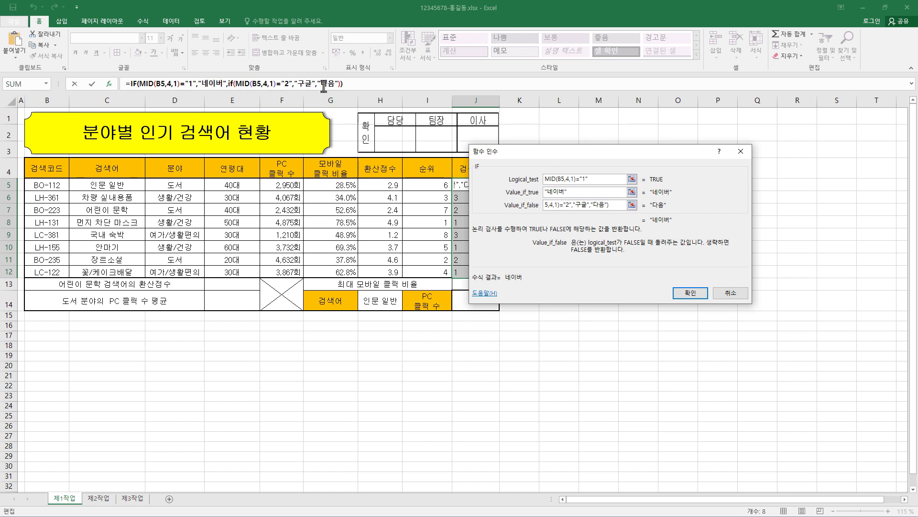
# Check the arguments of the inner and outer IF functions and enter the nested formula in J5:J12
pyautogui.click(340, 84)
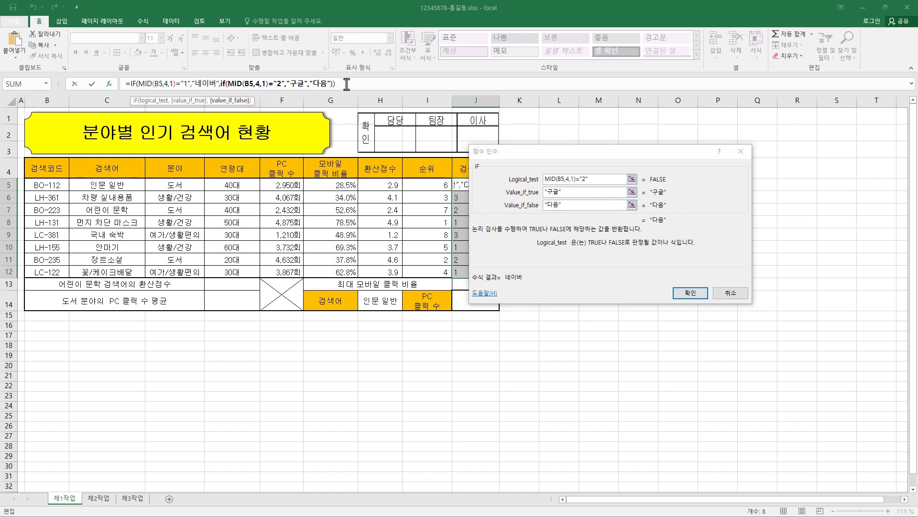
pyautogui.click(596, 205)
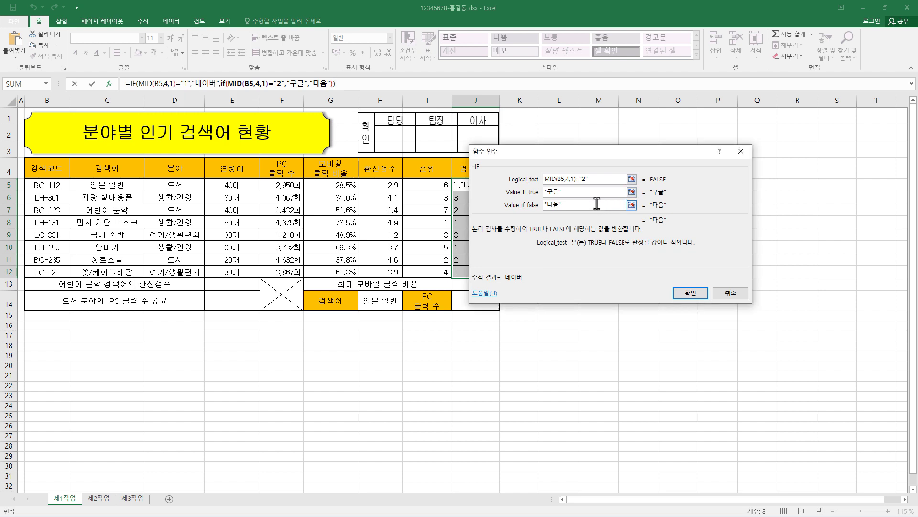
pyautogui.click(348, 84)
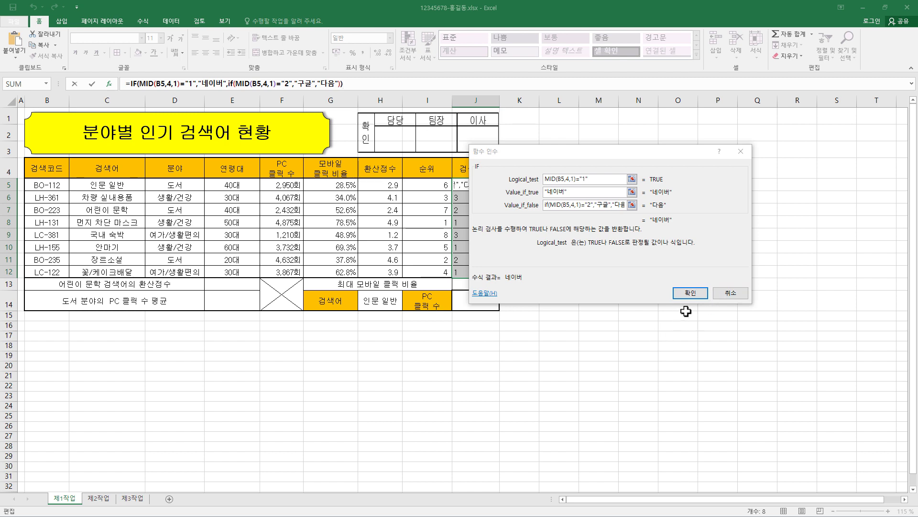
pyautogui.click(692, 294)
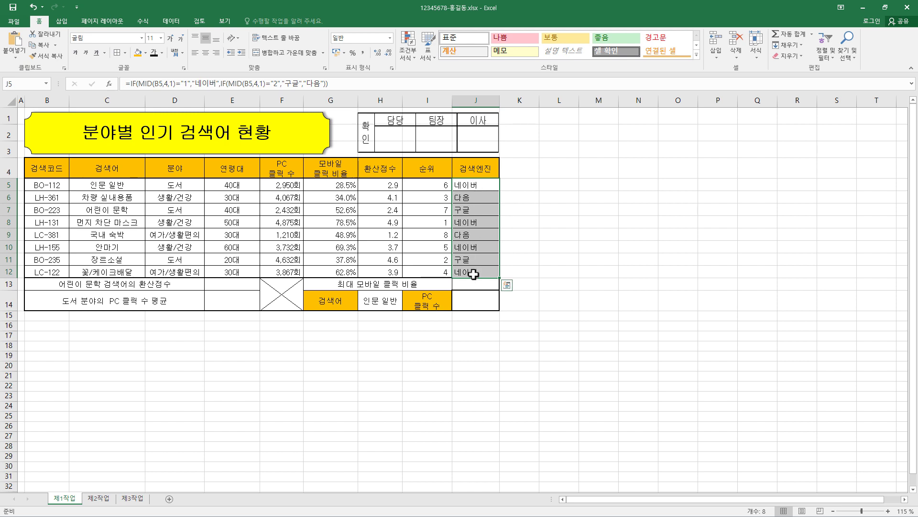
# Examine the logical tests, result values and closing parentheses of the nested IF and MID formula in J5
pyautogui.click(250, 87)
pyautogui.click(165, 84)
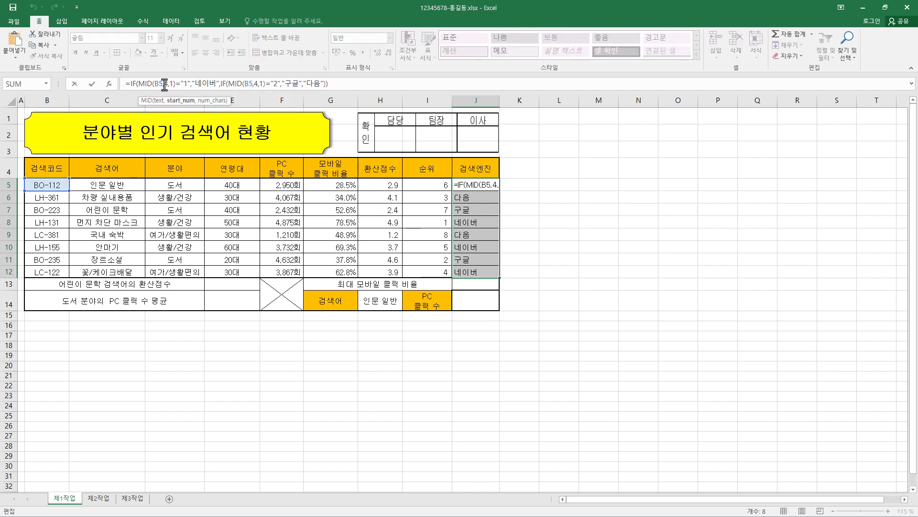
pyautogui.click(252, 84)
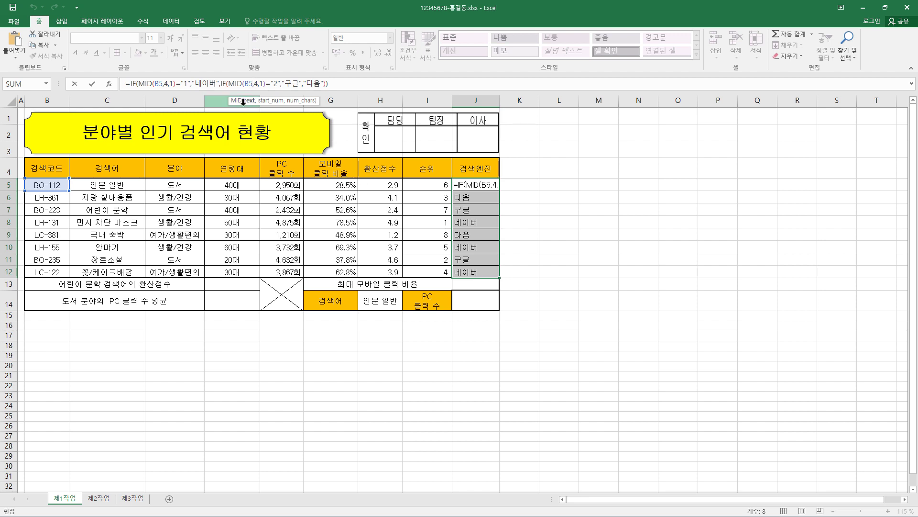
pyautogui.click(274, 83)
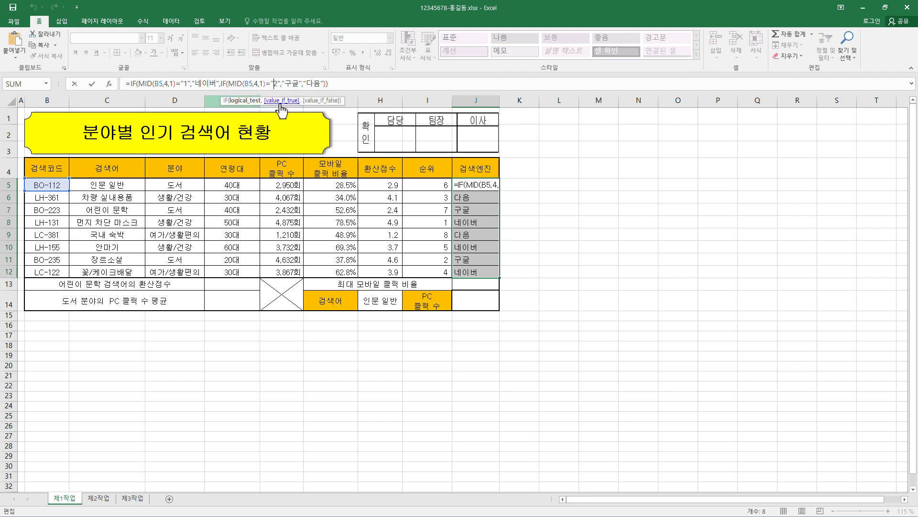
pyautogui.press('Right')
pyautogui.press('Right')
pyautogui.press('Right')
pyautogui.press('Right')
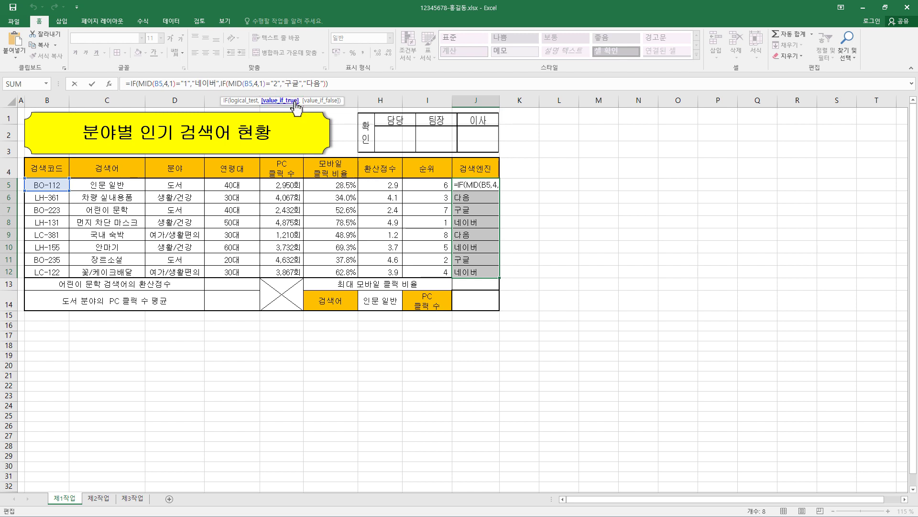
pyautogui.moveTo(321, 84); pyautogui.dragTo(340, 90)
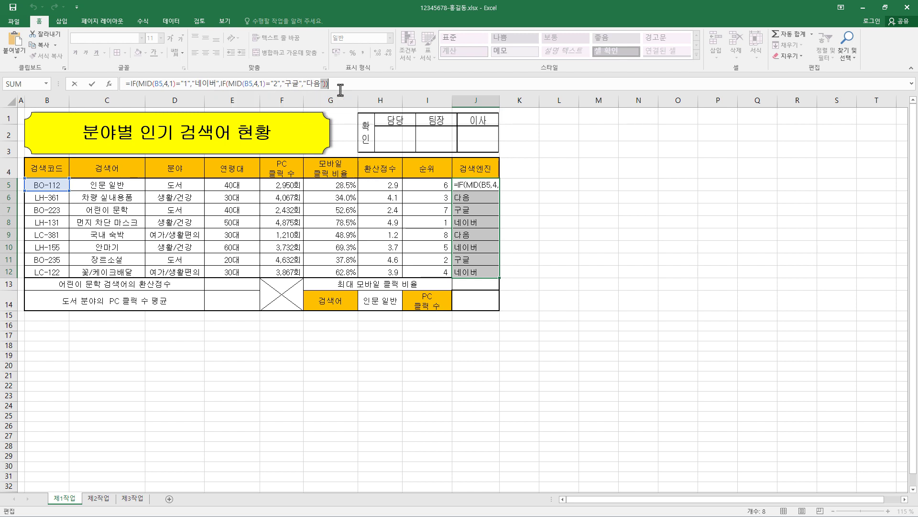
pyautogui.click(322, 84)
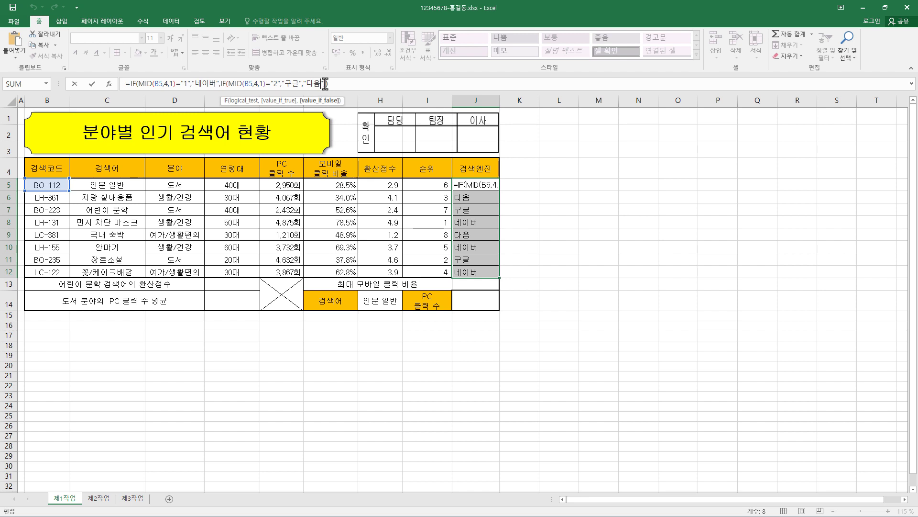
pyautogui.click(326, 84)
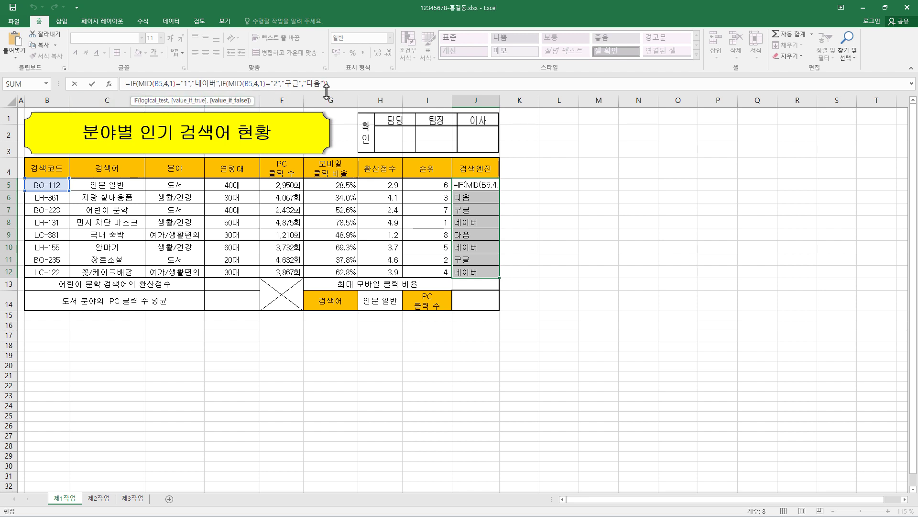
pyautogui.press('Home')
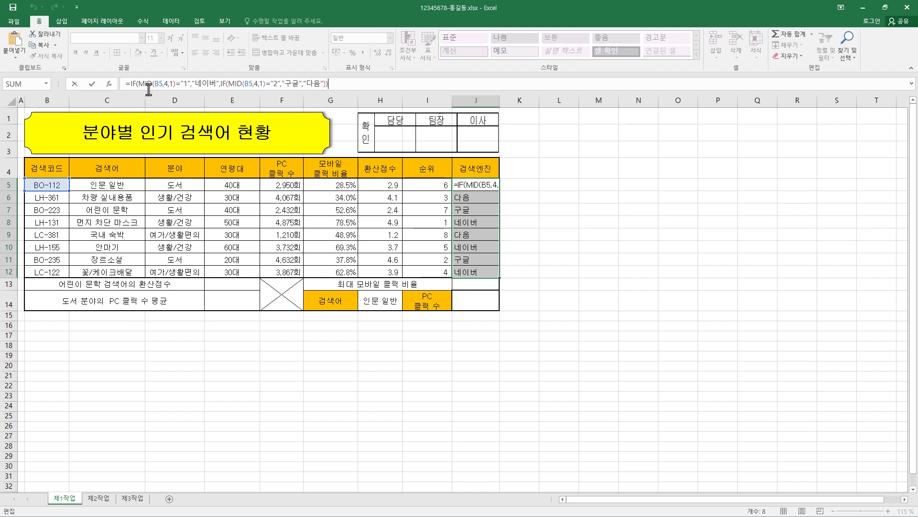
pyautogui.hotkey('ctrl', 'Return')
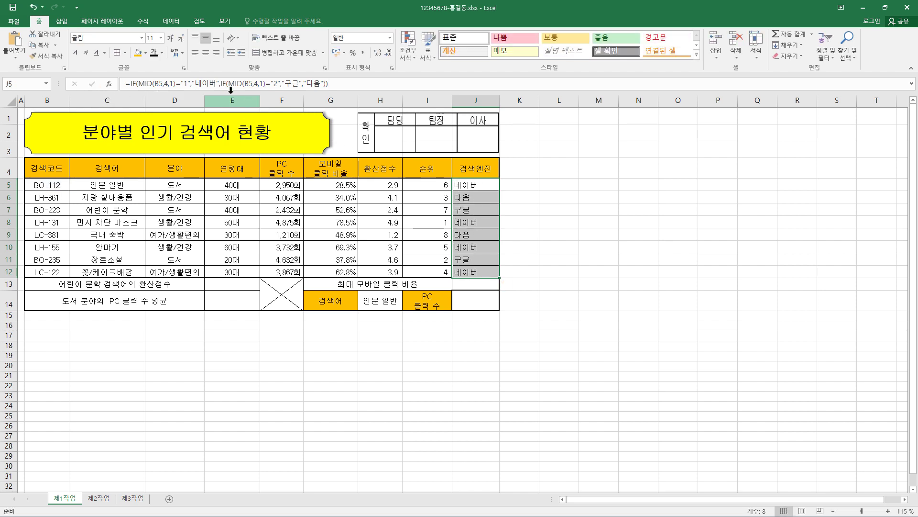
# Centre the 검색엔진 results in J5:J12 horizontally
pyautogui.click(205, 52)
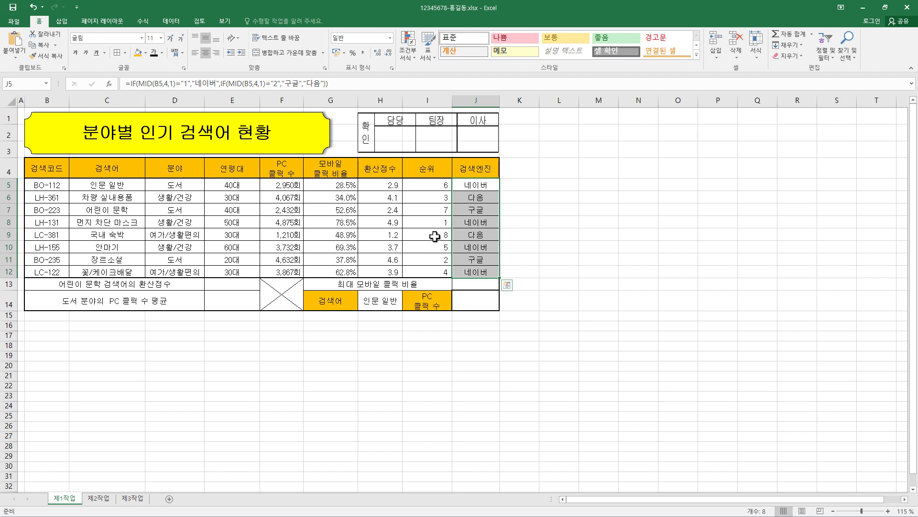
pyautogui.click(227, 286)
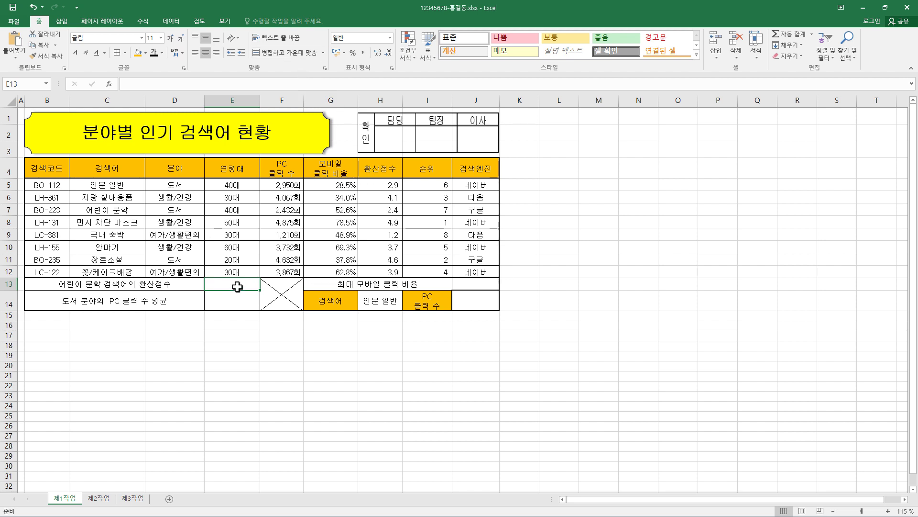
pyautogui.click(183, 83)
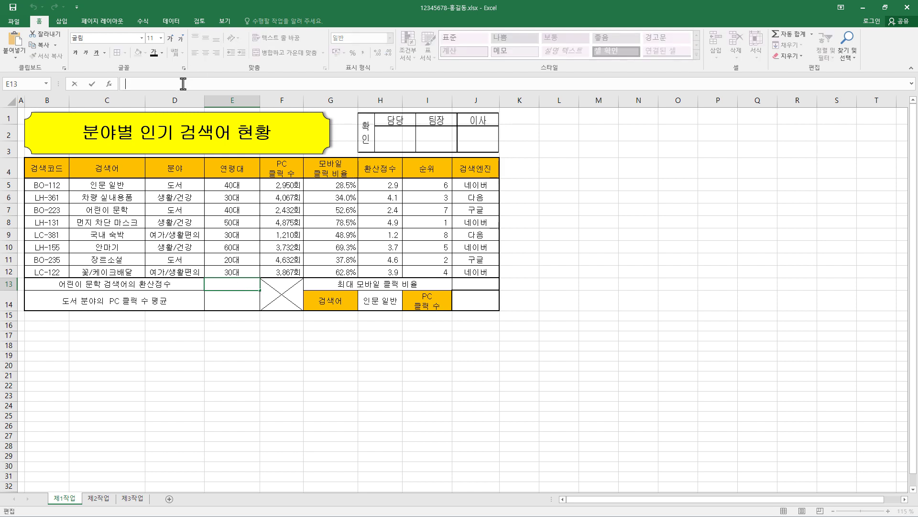
pyautogui.write('=INDEX(')
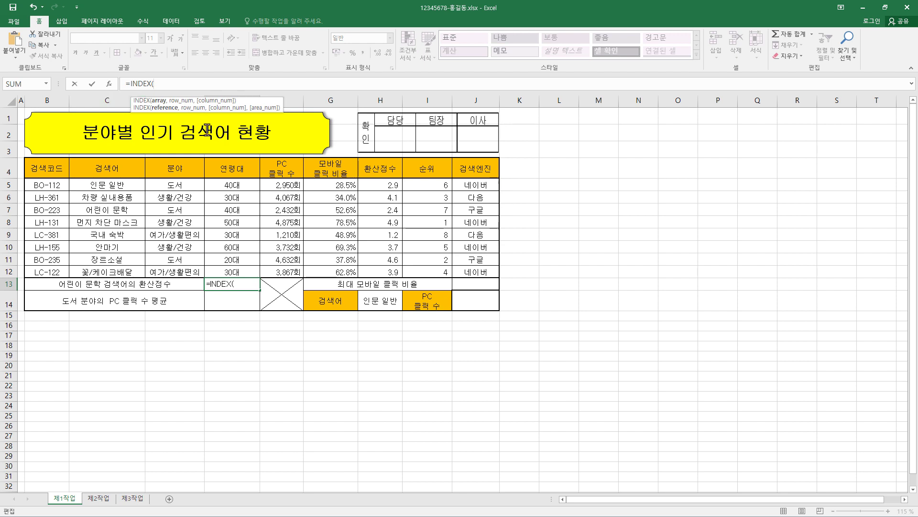
pyautogui.click(109, 84)
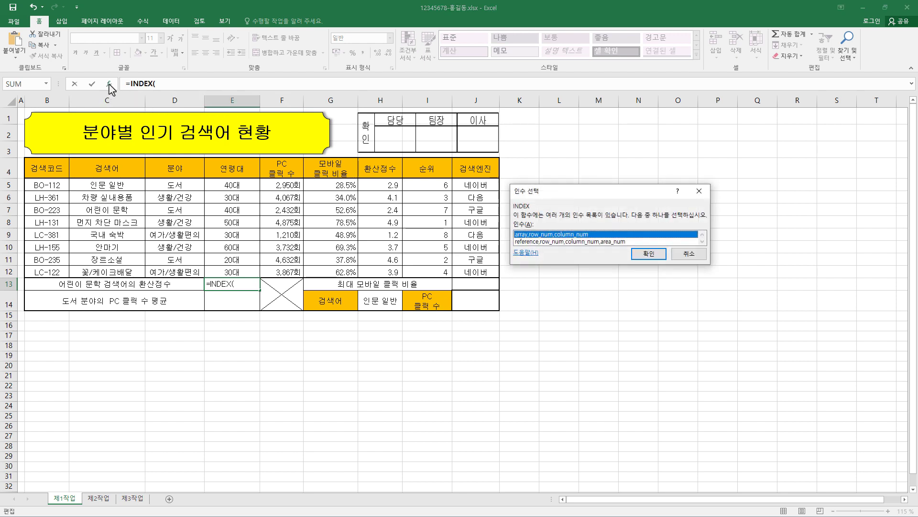
pyautogui.click(651, 256)
pyautogui.moveTo(596, 163)
pyautogui.mouseDown()
pyautogui.moveTo(584, 181)
pyautogui.moveTo(602, 158)
pyautogui.mouseUp()
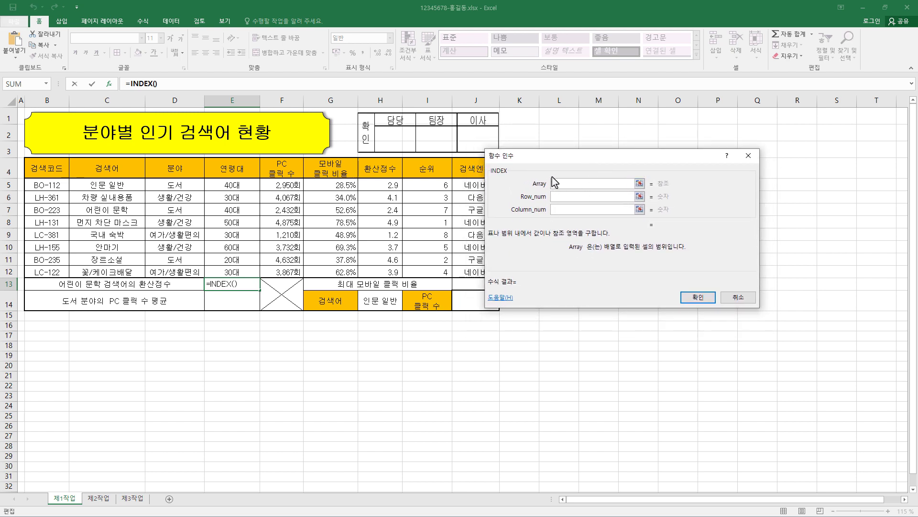
pyautogui.click(560, 213)
pyautogui.moveTo(601, 165); pyautogui.dragTo(612, 167)
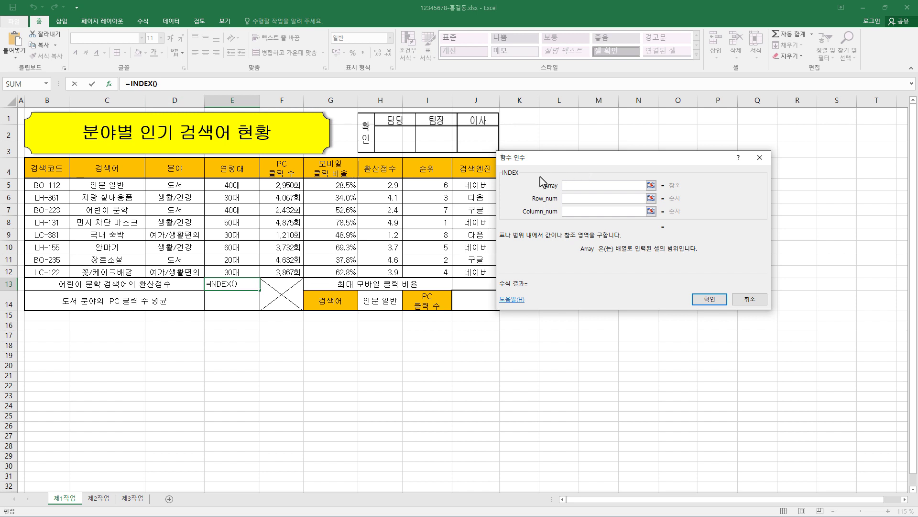
pyautogui.click(584, 199)
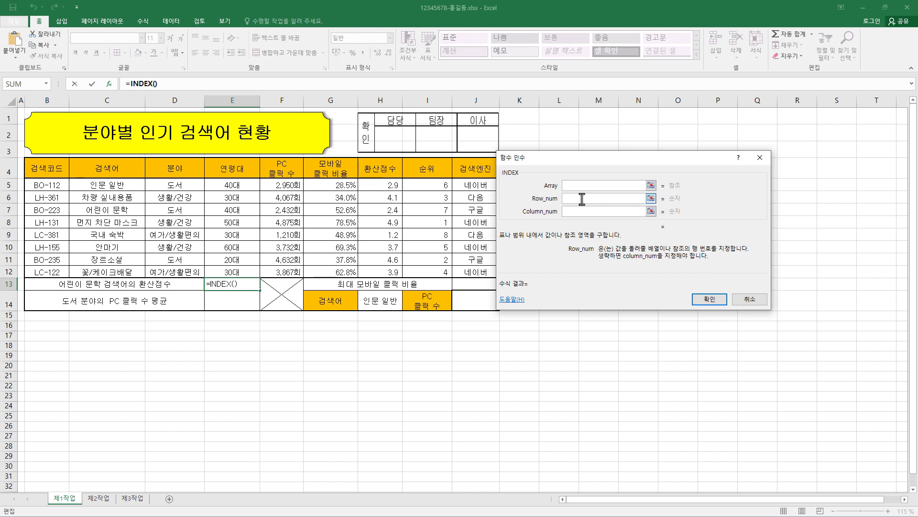
pyautogui.click(760, 301)
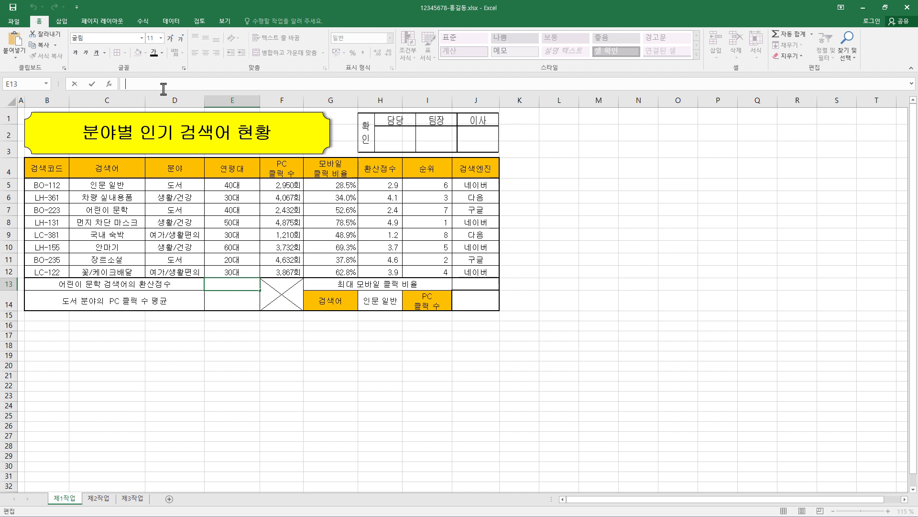
# Start a MATCH formula in E13, open its function arguments and set Lookup_value to "어린이 문학"
pyautogui.write('=MATCH(')
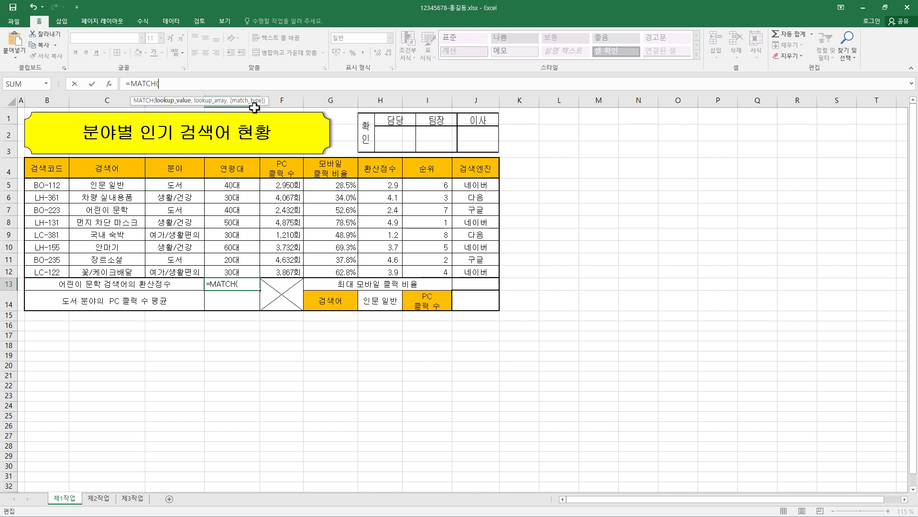
pyautogui.click(110, 84)
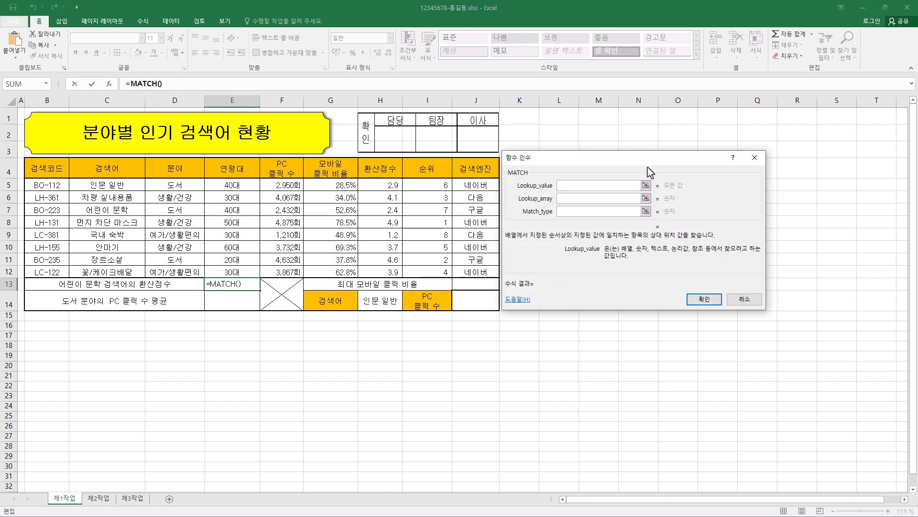
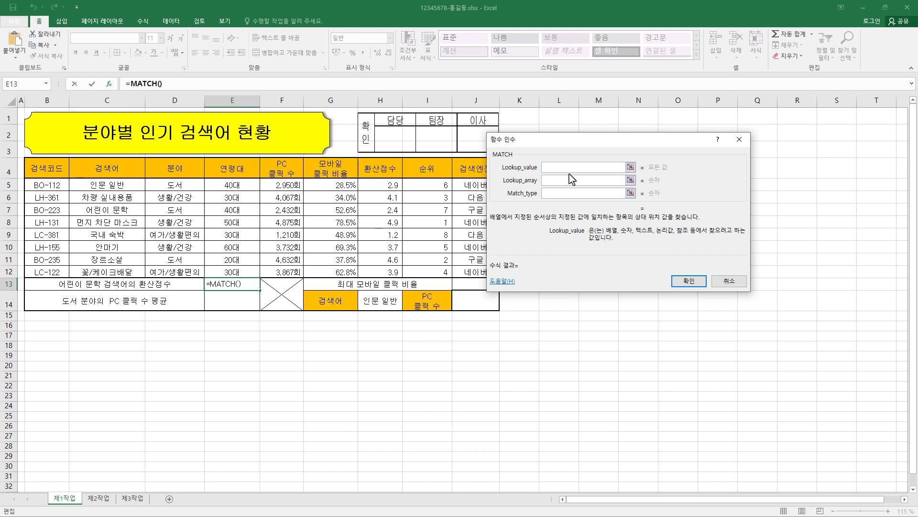
pyautogui.write('"어린이')
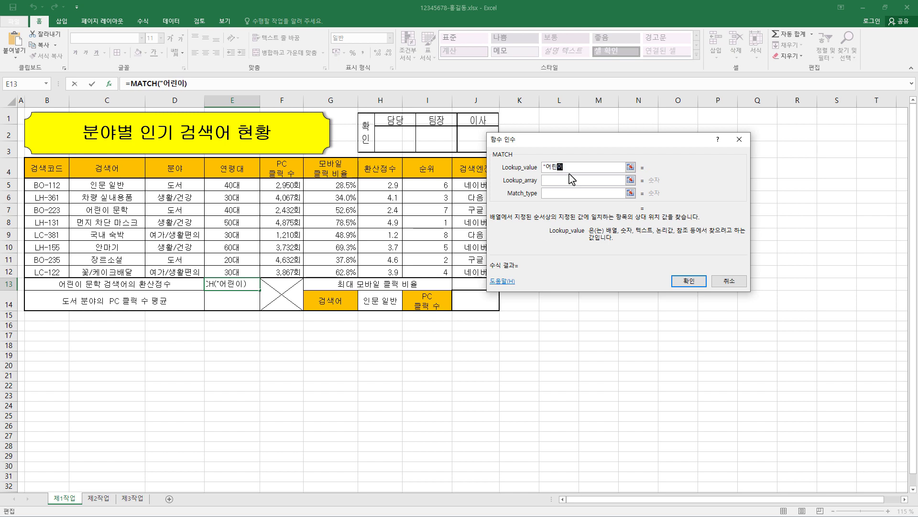
pyautogui.write('문')
pyautogui.press('BackSpace')
pyautogui.press('BackSpace')
pyautogui.write('문학"')
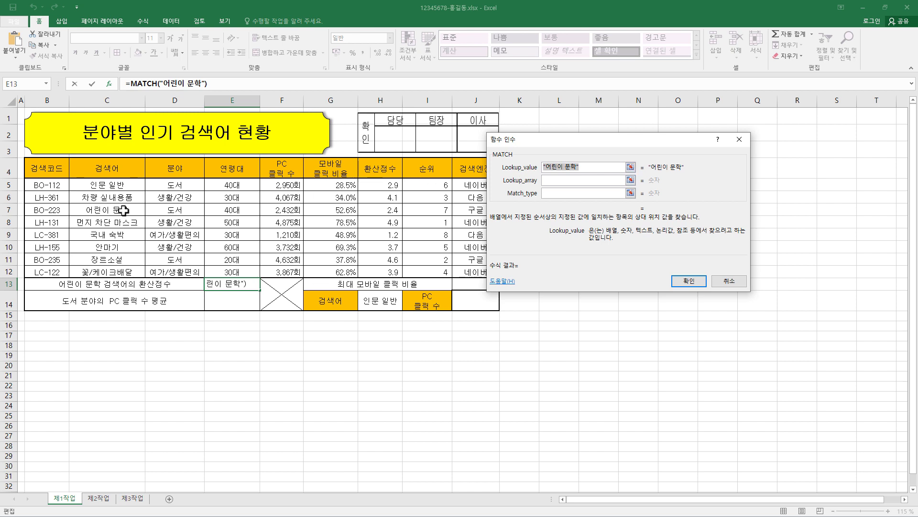
# Try cell C7 as the MATCH Lookup_value and put the text "어린이 문학" back
pyautogui.click(124, 209)
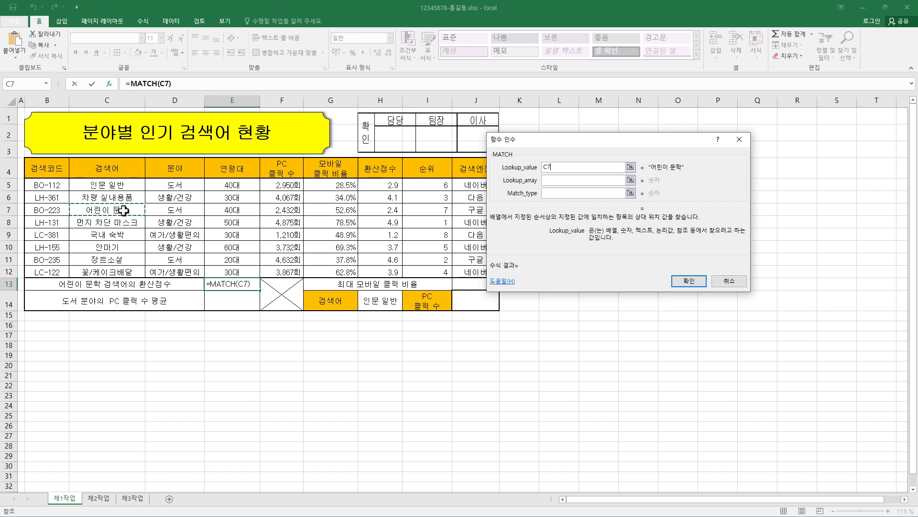
pyautogui.doubleClick(558, 167)
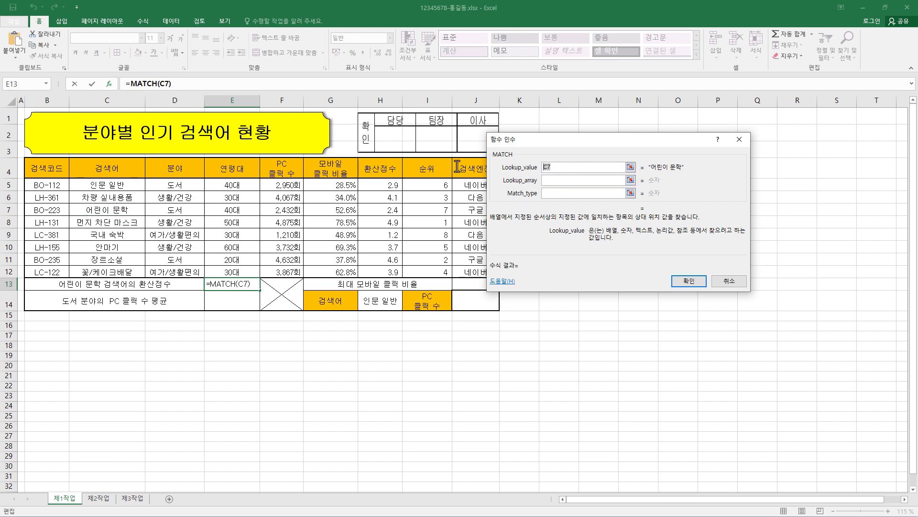
pyautogui.write('"어린이 문학"')
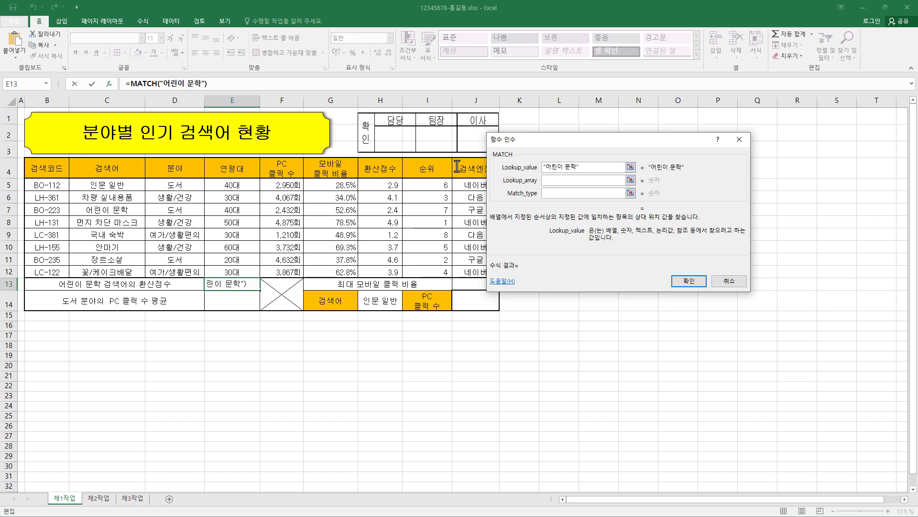
# Set the MATCH Lookup_array to C5:C12 and Match_type to 1 for the formula in E13
pyautogui.click(570, 180)
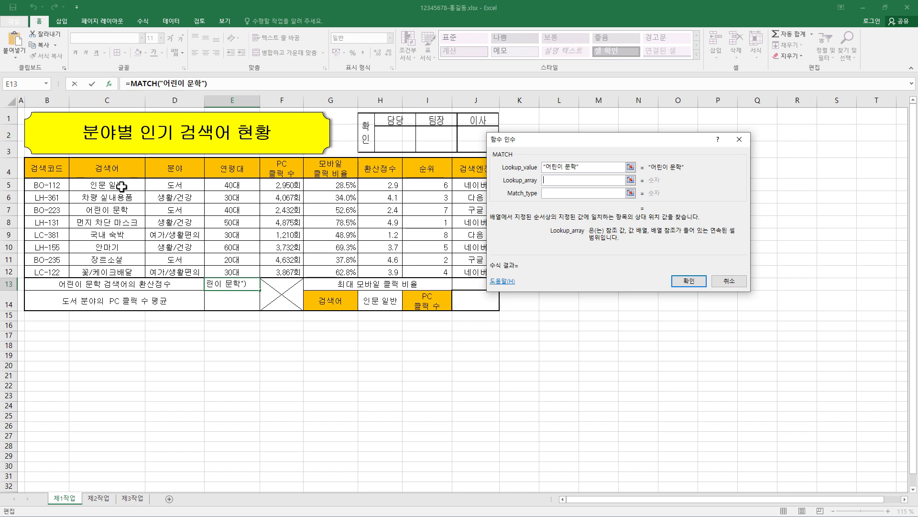
pyautogui.moveTo(122, 187); pyautogui.dragTo(120, 272)
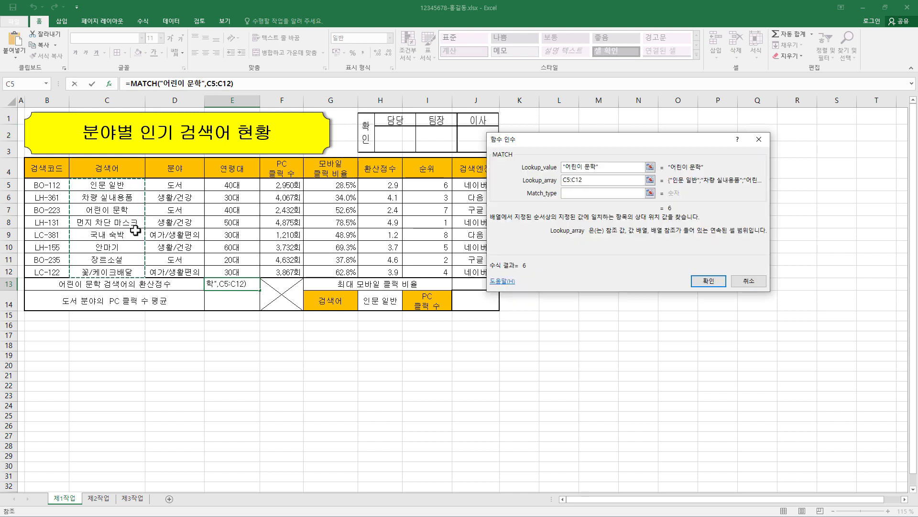
pyautogui.click(594, 196)
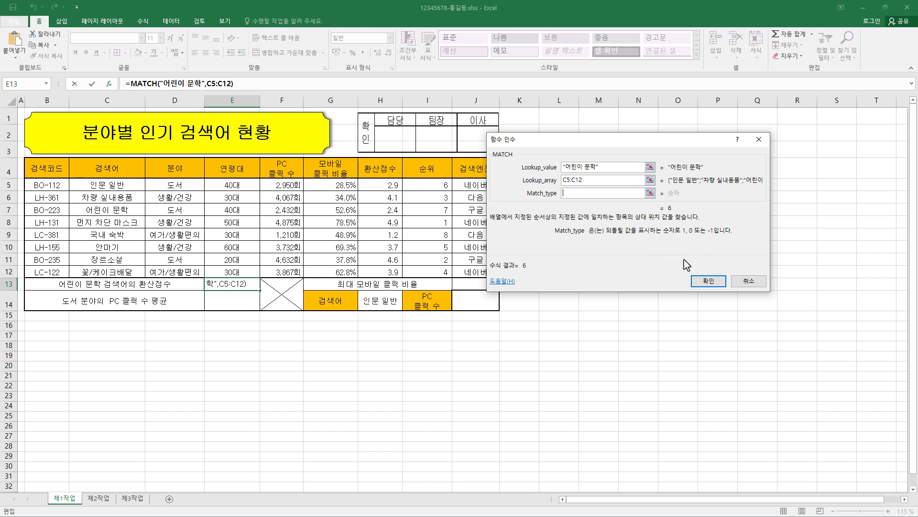
pyautogui.write('1')
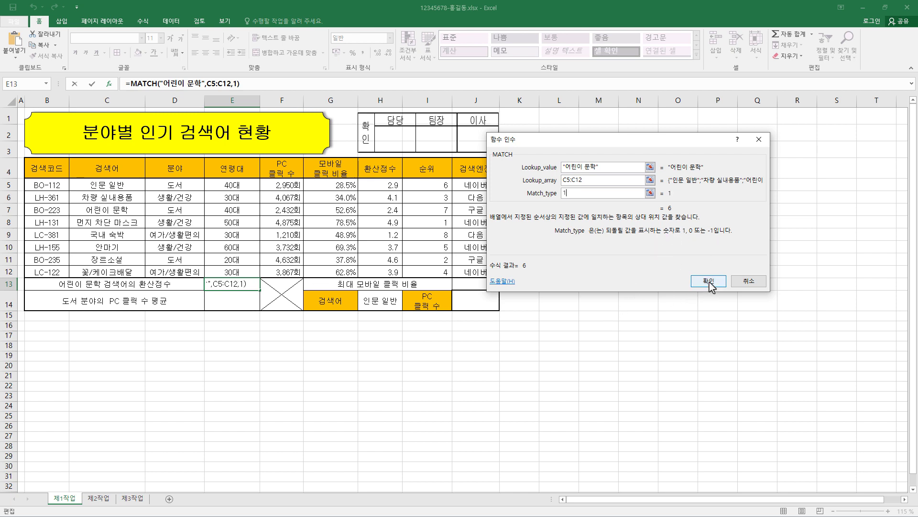
# Change the match type of the MATCH formula in E13 to 0 (정확히 일치) and check the result against C5:C12
pyautogui.click(248, 85)
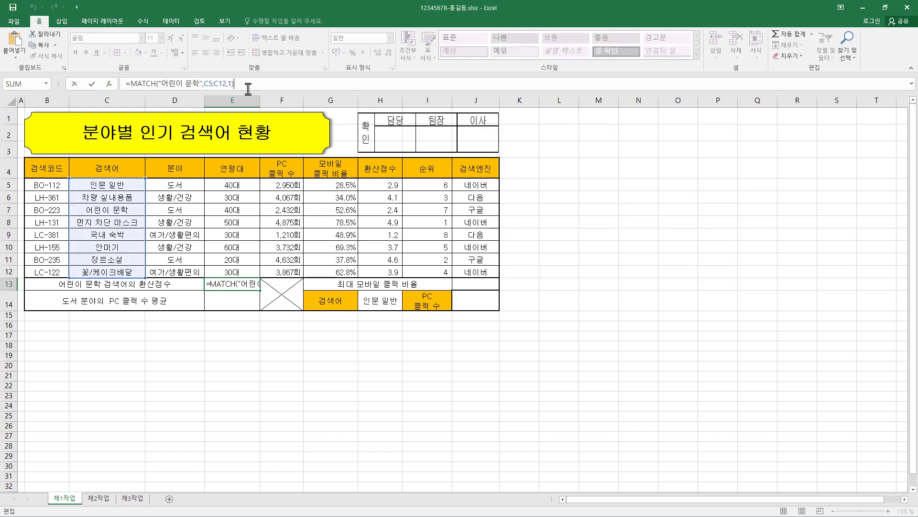
pyautogui.press('BackSpace')
pyautogui.press('BackSpace')
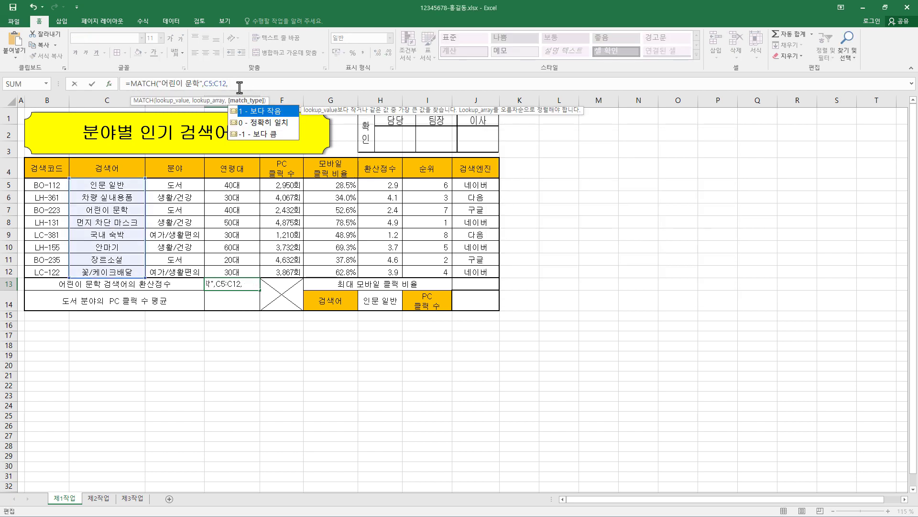
pyautogui.doubleClick(269, 124)
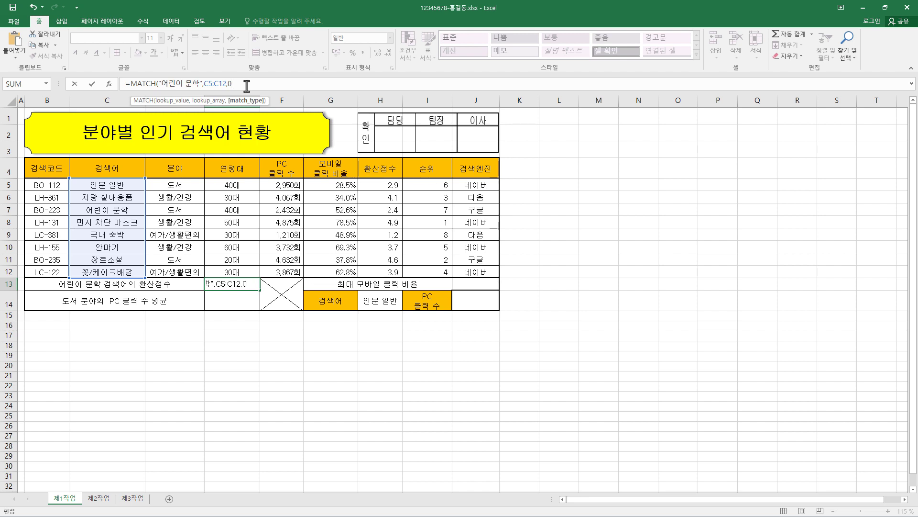
pyautogui.press('Return')
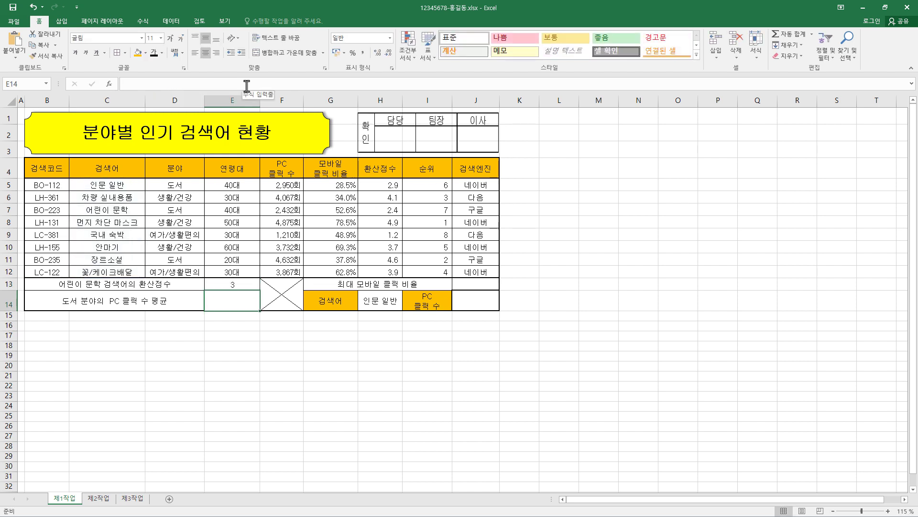
pyautogui.click(240, 287)
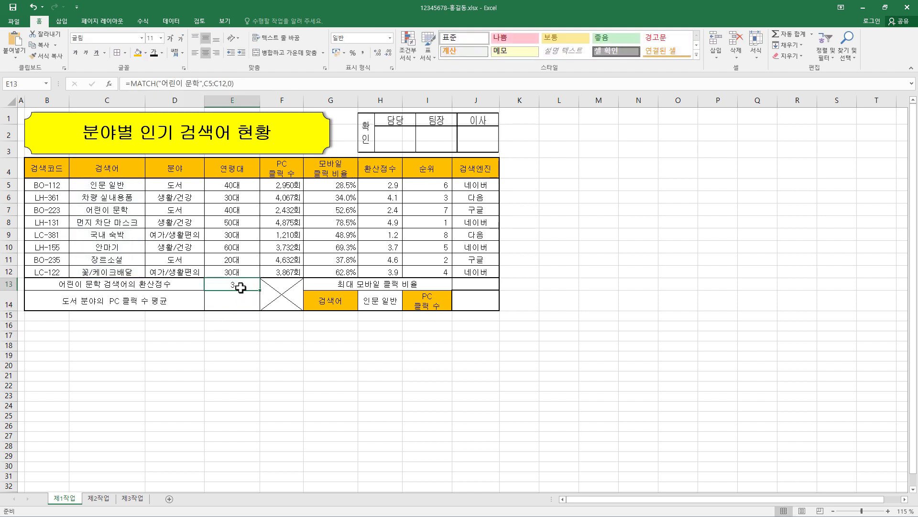
pyautogui.moveTo(129, 187); pyautogui.dragTo(112, 276)
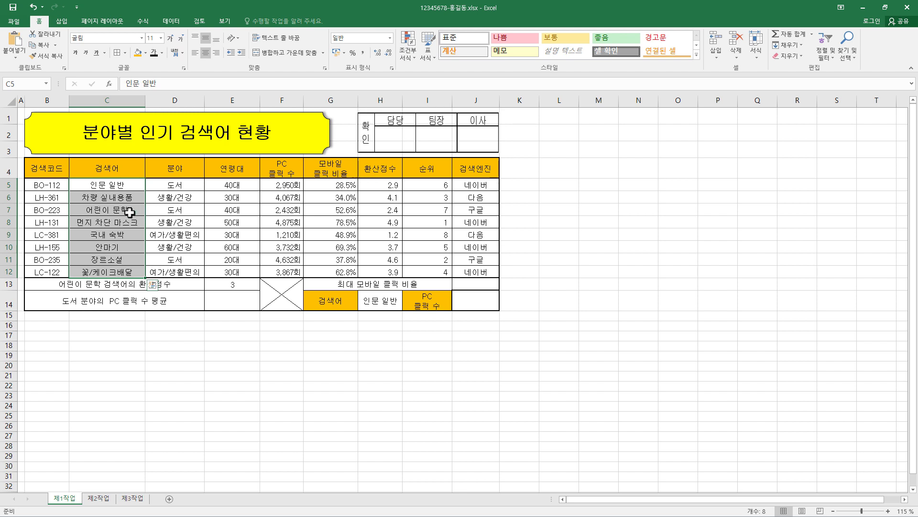
# Replace the formula in E13 with a new INDEX function and open its array,row_num,column_num arguments
pyautogui.click(246, 286)
pyautogui.write('=')
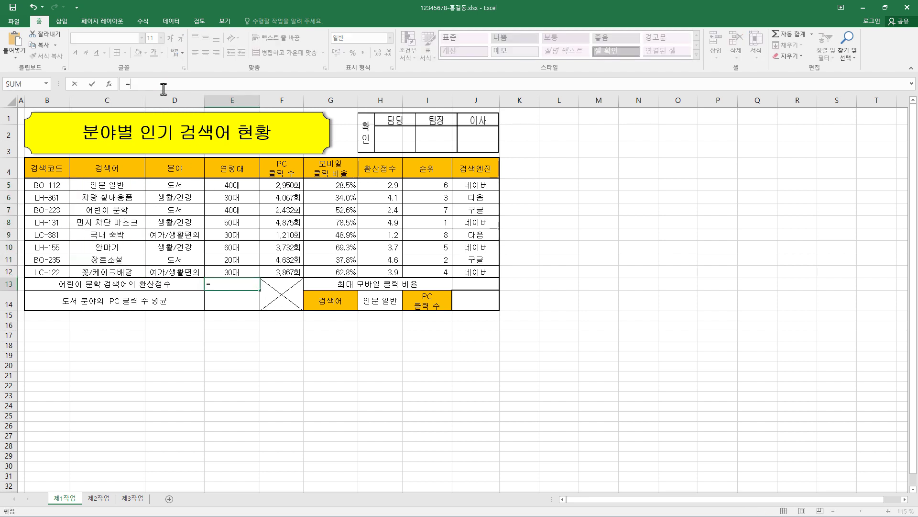
pyautogui.write('inde')
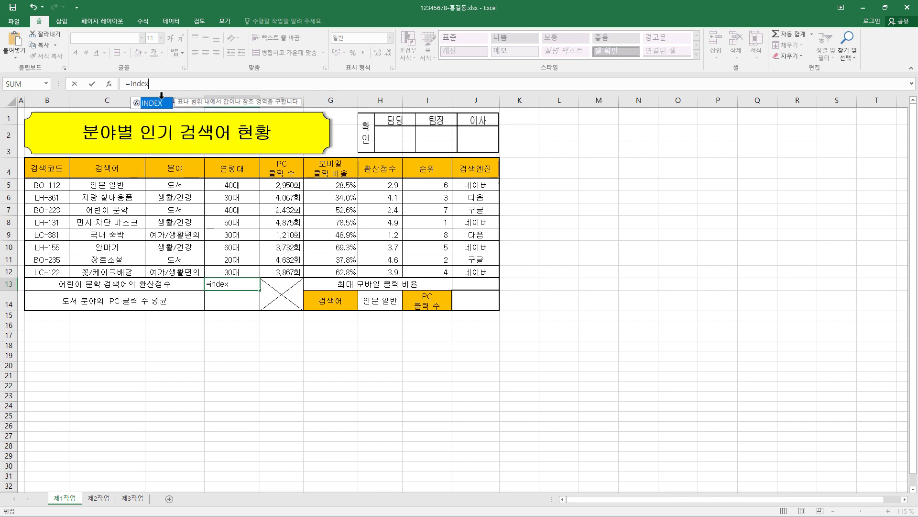
pyautogui.write('x')
pyautogui.press('Tab')
pyautogui.click(110, 85)
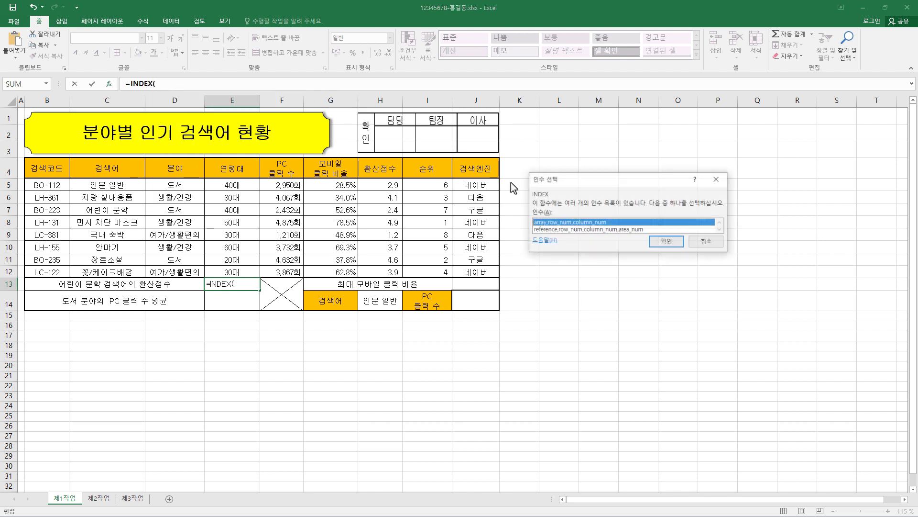
pyautogui.click(676, 244)
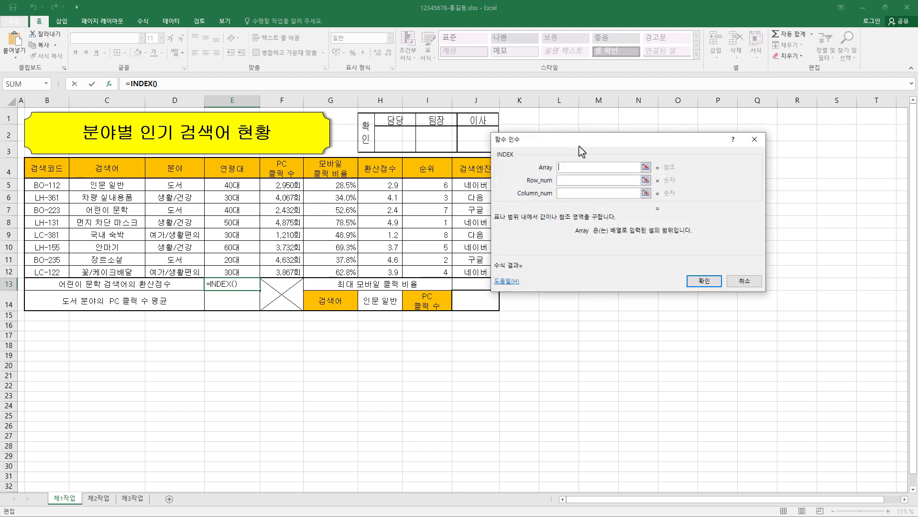
# Paste MATCH("어린이 문학",C5:C12,0) as the INDEX Row_num and set Array to B5:H12
pyautogui.rightClick(572, 182)
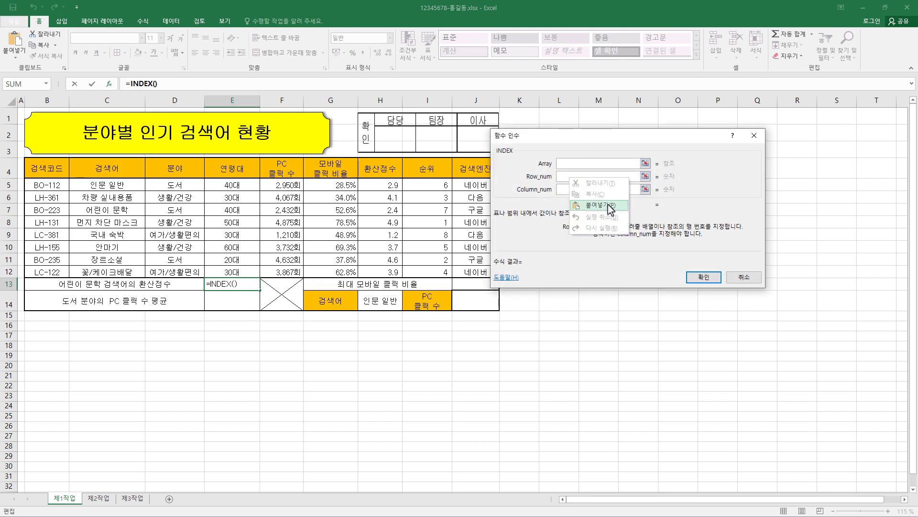
pyautogui.click(593, 206)
pyautogui.click(593, 176)
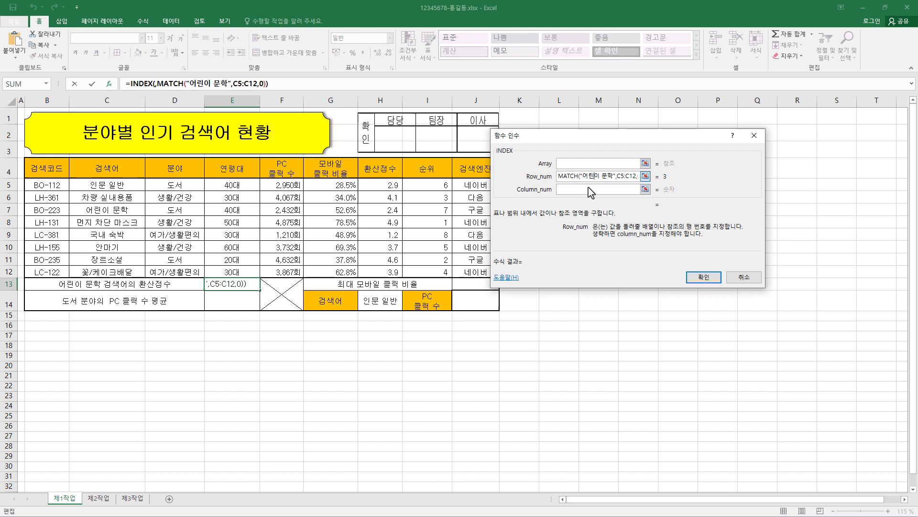
pyautogui.click(569, 165)
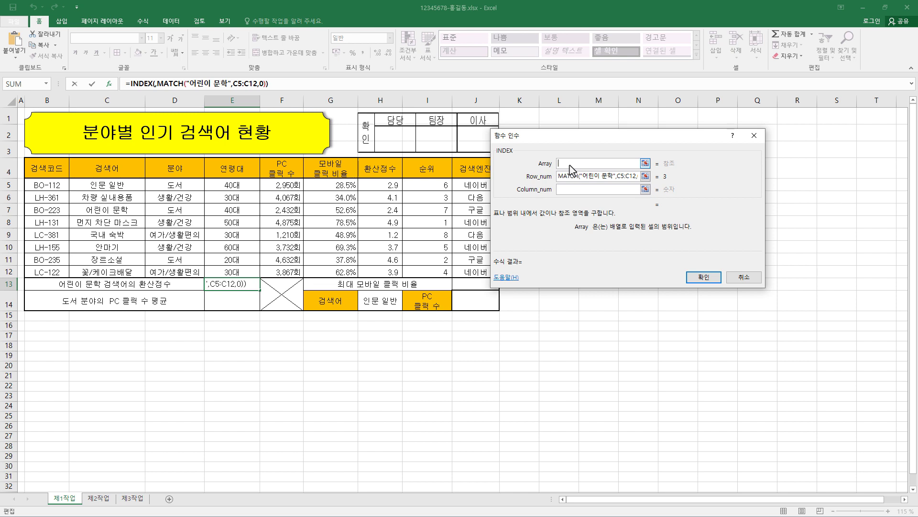
pyautogui.moveTo(566, 135); pyautogui.dragTo(587, 167)
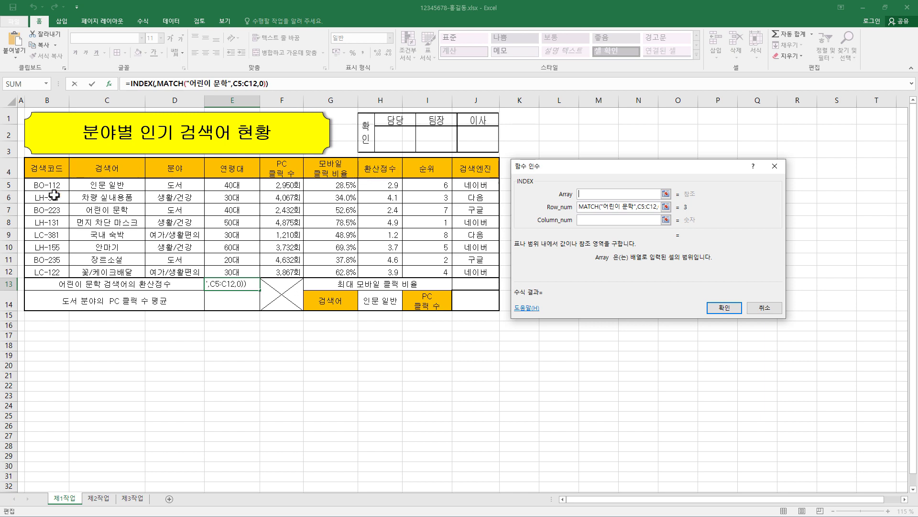
pyautogui.moveTo(43, 183); pyautogui.dragTo(390, 271)
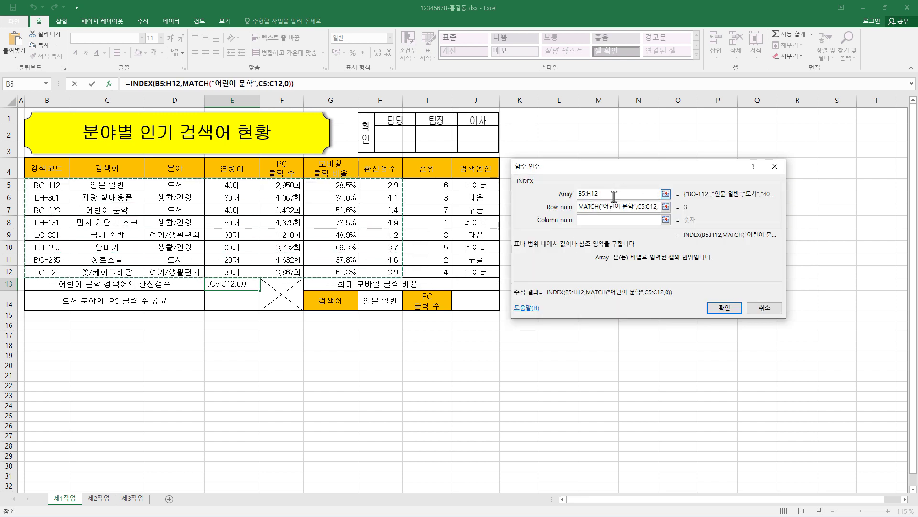
# Try 2 as the INDEX Column_num and clear it
pyautogui.click(591, 221)
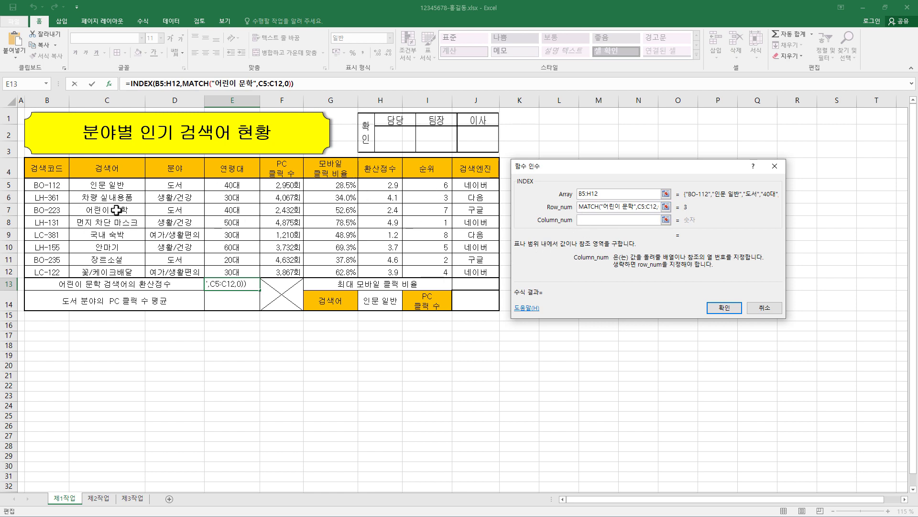
pyautogui.click(601, 223)
pyautogui.write('2')
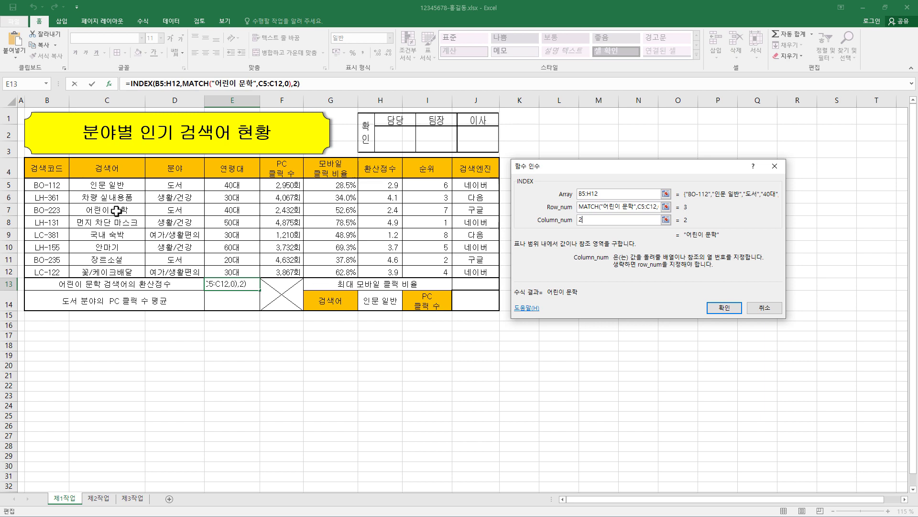
pyautogui.press('BackSpace')
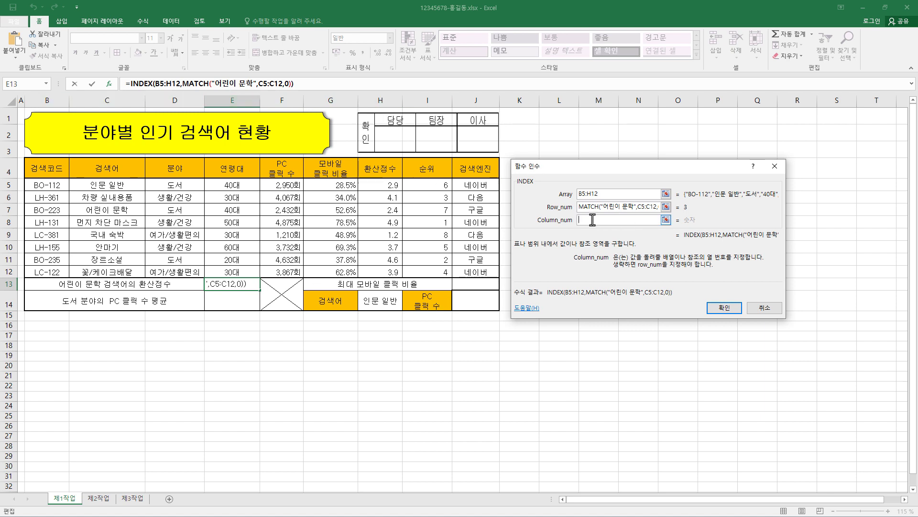
# Set the INDEX Column_num to 7 and accept the formula in E13
pyautogui.write('7')
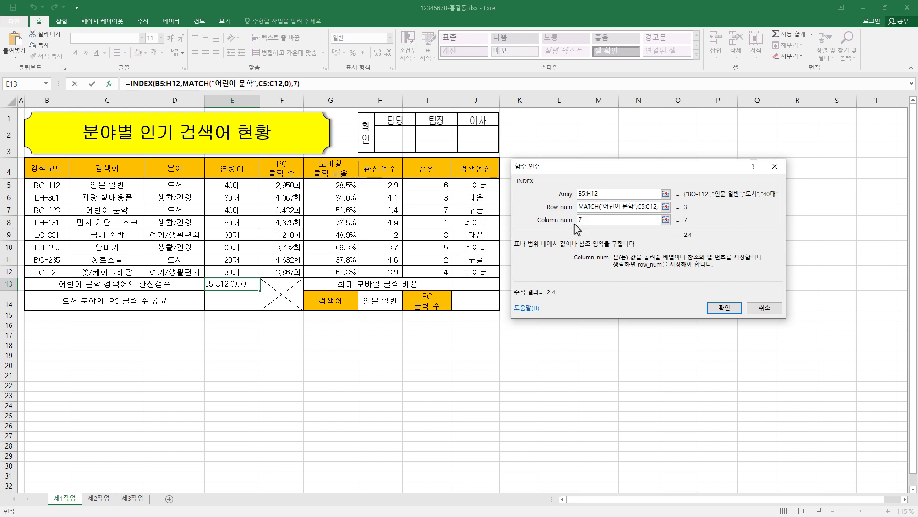
pyautogui.moveTo(588, 221); pyautogui.dragTo(532, 219)
pyautogui.write('6')
pyautogui.press('BackSpace')
pyautogui.write('7')
pyautogui.click(724, 309)
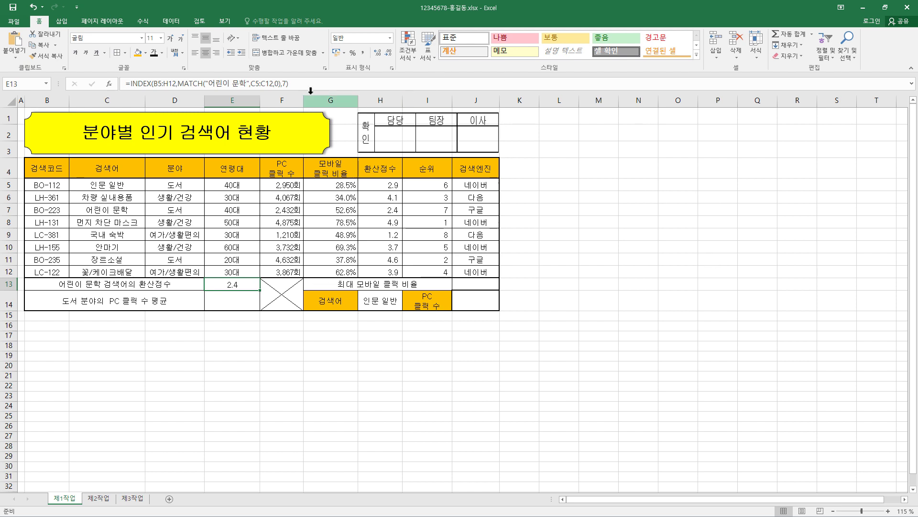
# Append &"점" to the end of the INDEX and MATCH formula in E13
pyautogui.click(296, 85)
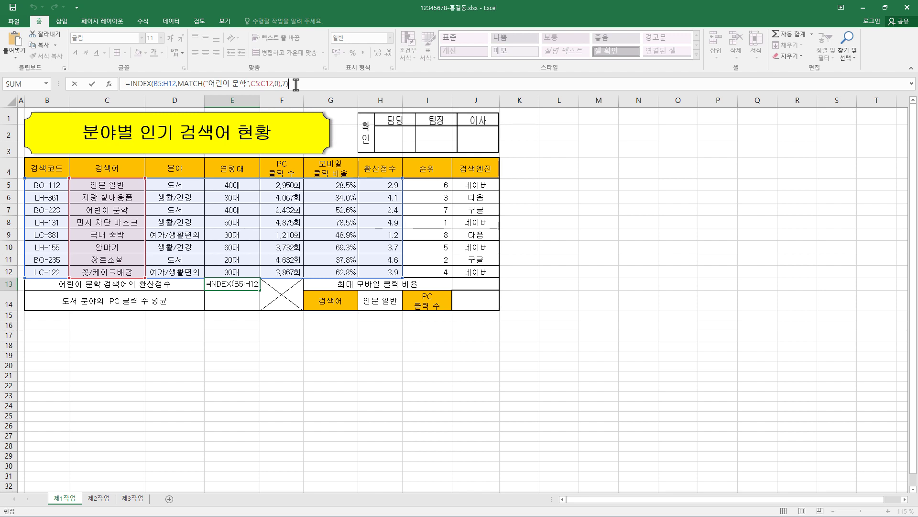
pyautogui.write('&')
pyautogui.write('"wj')
pyautogui.write('ja')
pyautogui.press('Return')
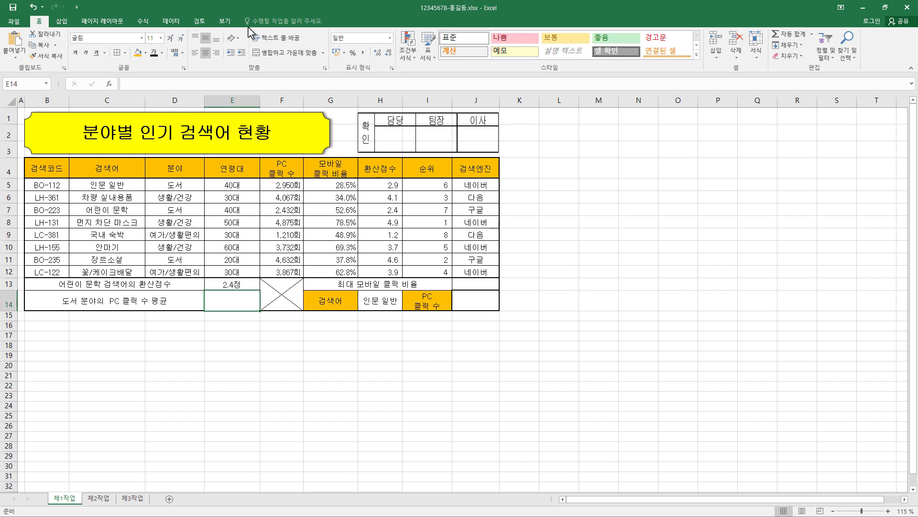
# Right-align the contents of cells E14 and E13
pyautogui.click(217, 52)
pyautogui.click(234, 284)
pyautogui.press('F4')
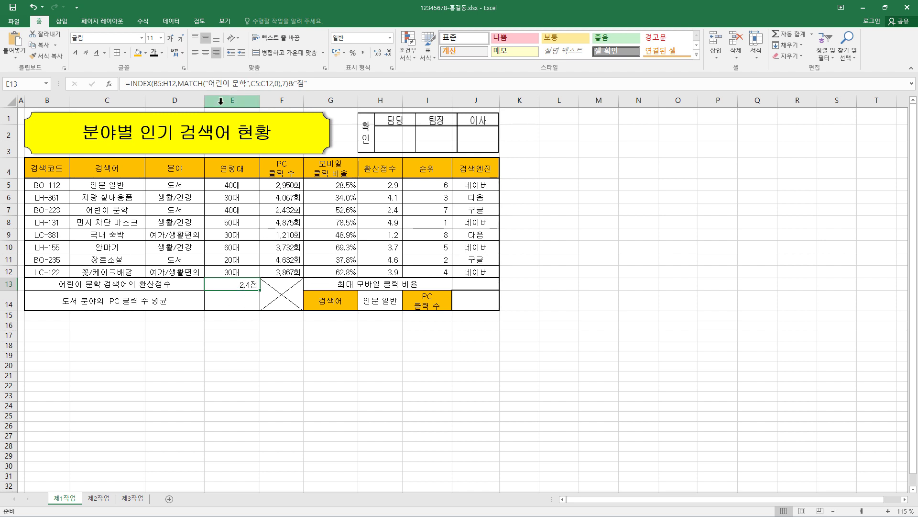
# Change the INDEX array range in the E13 formula to C5:H12
pyautogui.doubleClick(236, 284)
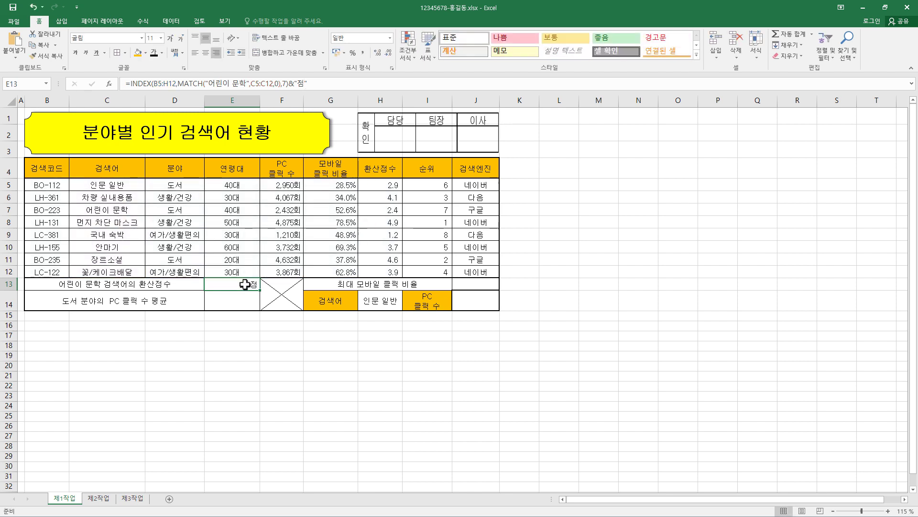
pyautogui.click(154, 84)
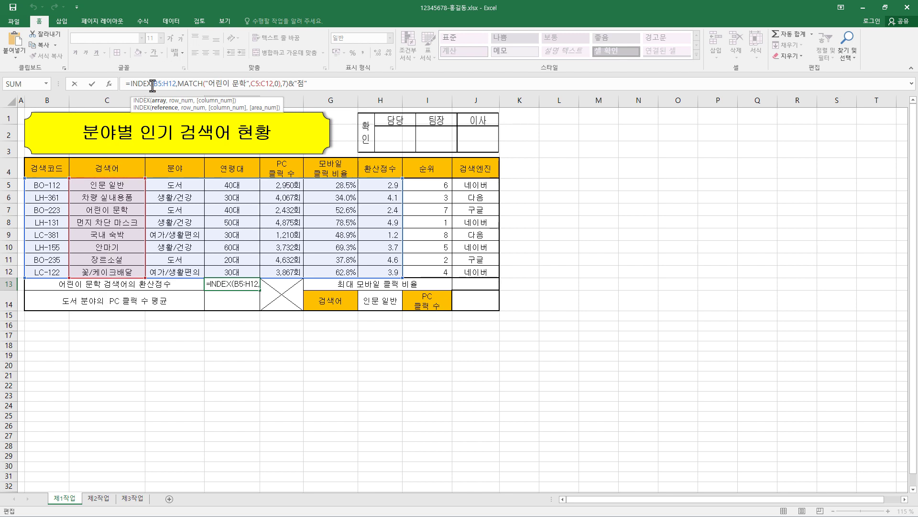
pyautogui.moveTo(154, 84); pyautogui.dragTo(176, 85)
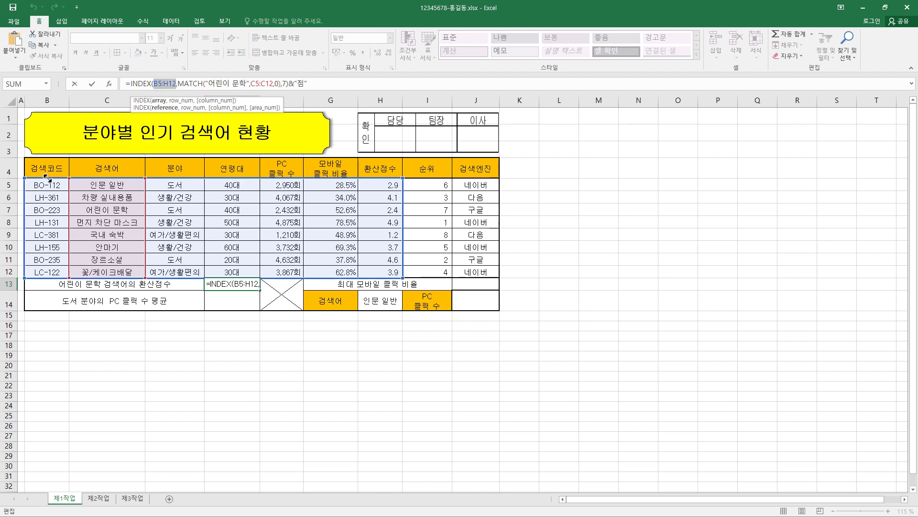
pyautogui.moveTo(46, 178)
pyautogui.mouseDown()
pyautogui.moveTo(417, 183)
pyautogui.moveTo(115, 179)
pyautogui.mouseUp()
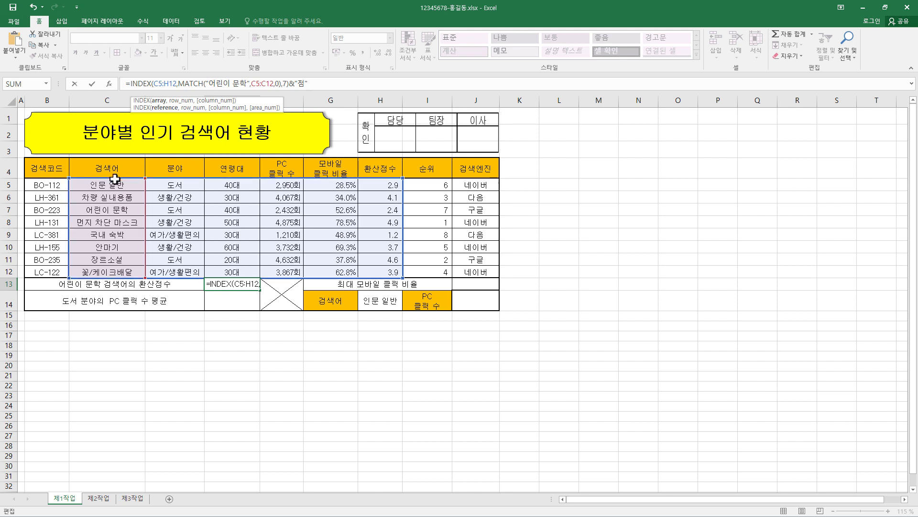
pyautogui.moveTo(115, 179); pyautogui.dragTo(115, 179)
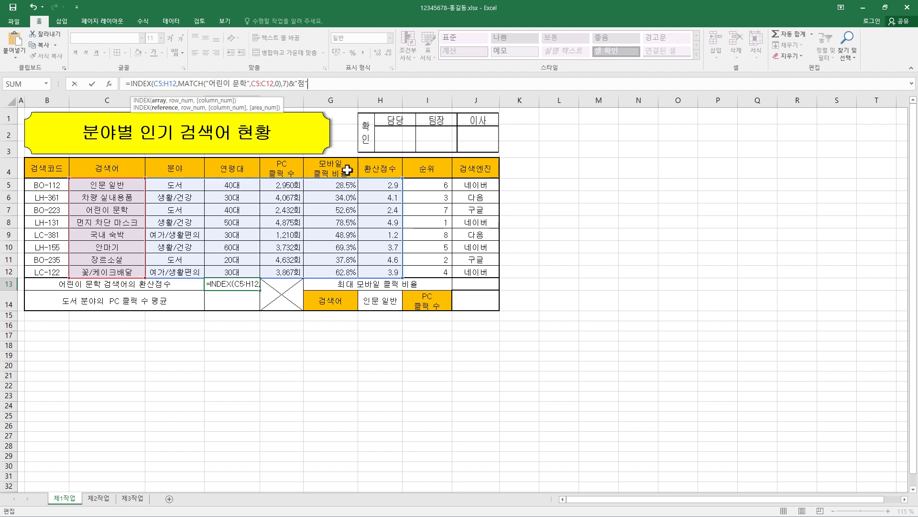
# Set the INDEX column number in the E13 formula to 6, enter it and select E14
pyautogui.click(282, 85)
pyautogui.write(',6')
pyautogui.press('Return')
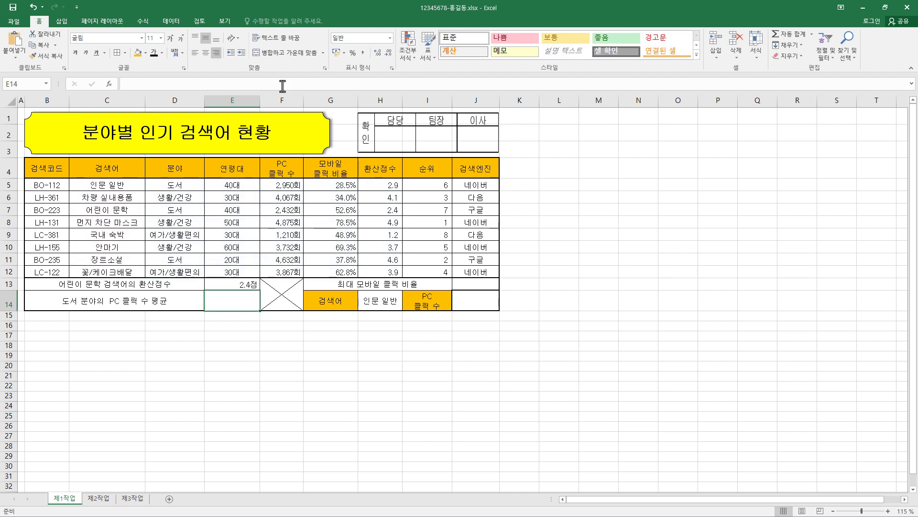
pyautogui.click(259, 284)
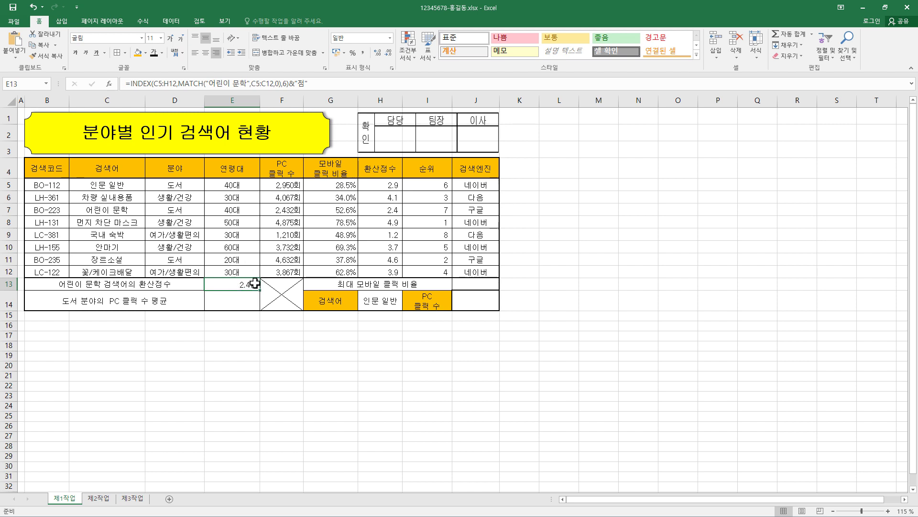
pyautogui.click(236, 302)
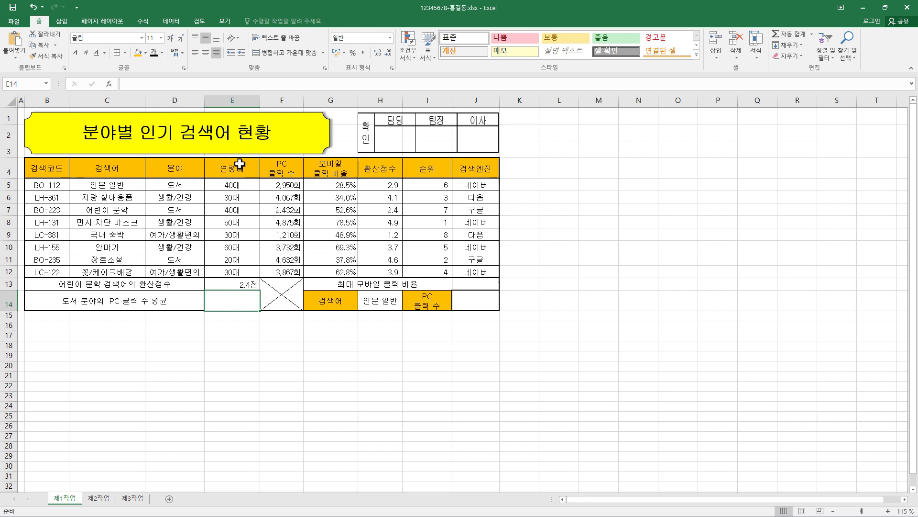
# Start a DAVERAGE function in E14 with its arguments dialog and set the Database range to D4:F12
pyautogui.click(166, 83)
pyautogui.write('=dav')
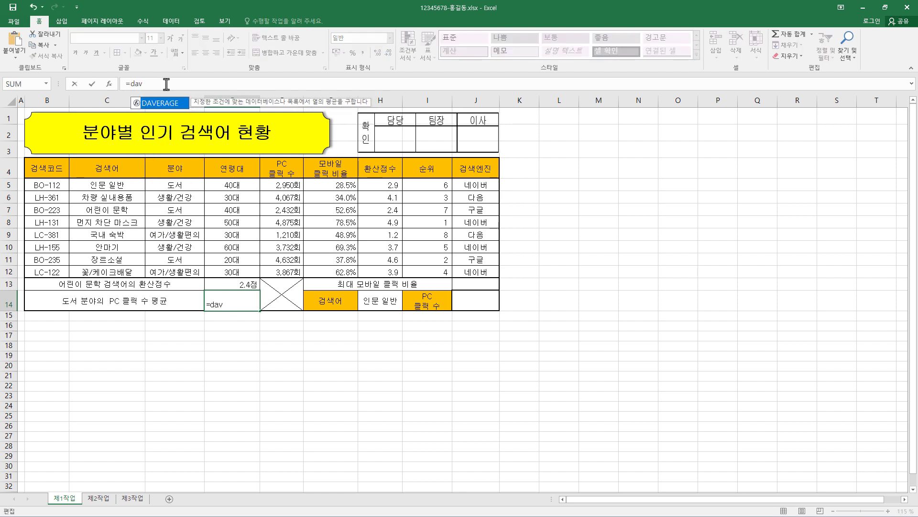
pyautogui.press('Tab')
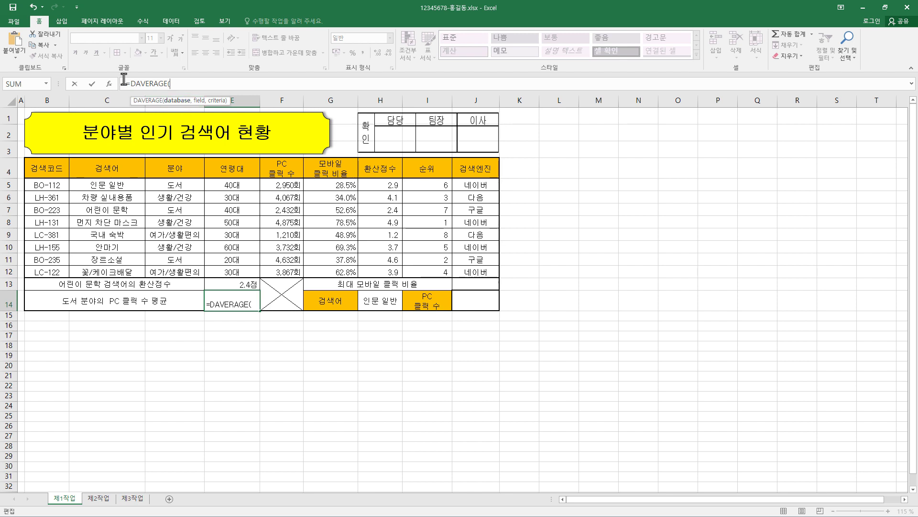
pyautogui.click(109, 83)
pyautogui.moveTo(605, 170); pyautogui.dragTo(450, 242)
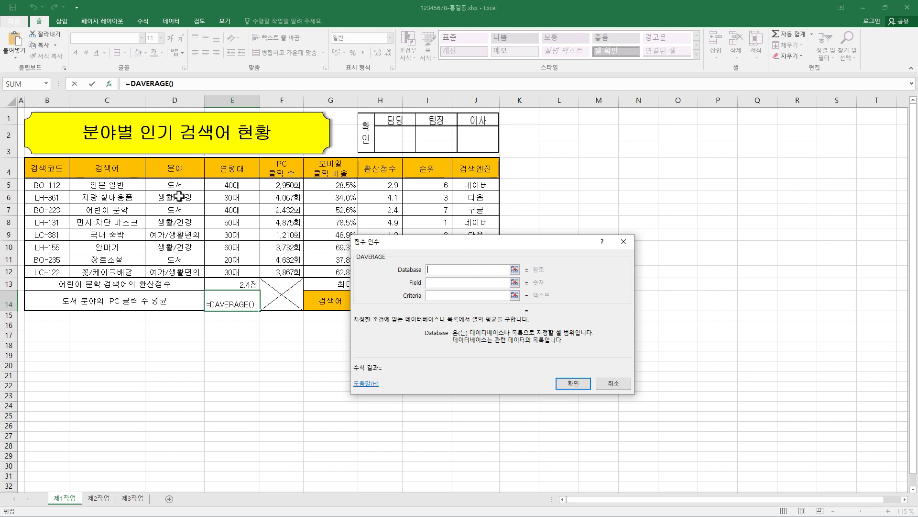
pyautogui.moveTo(179, 169); pyautogui.dragTo(276, 276)
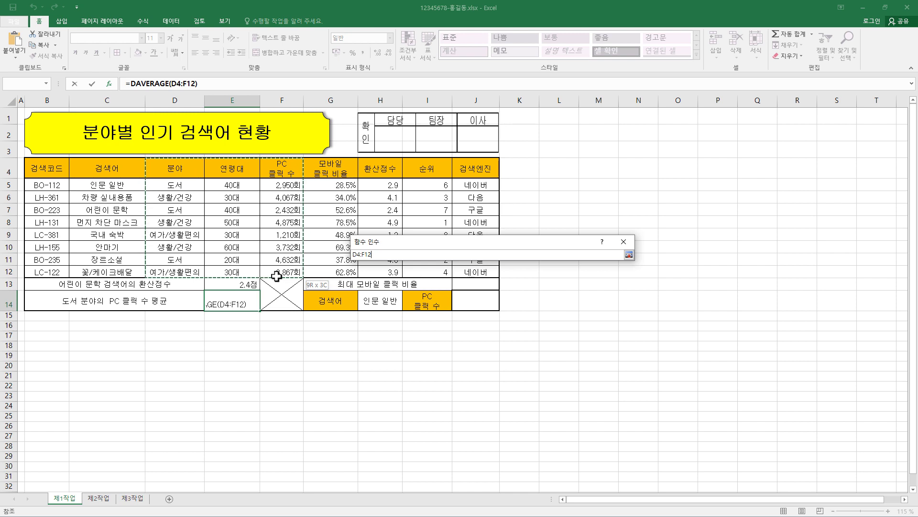
pyautogui.moveTo(276, 276); pyautogui.dragTo(277, 276)
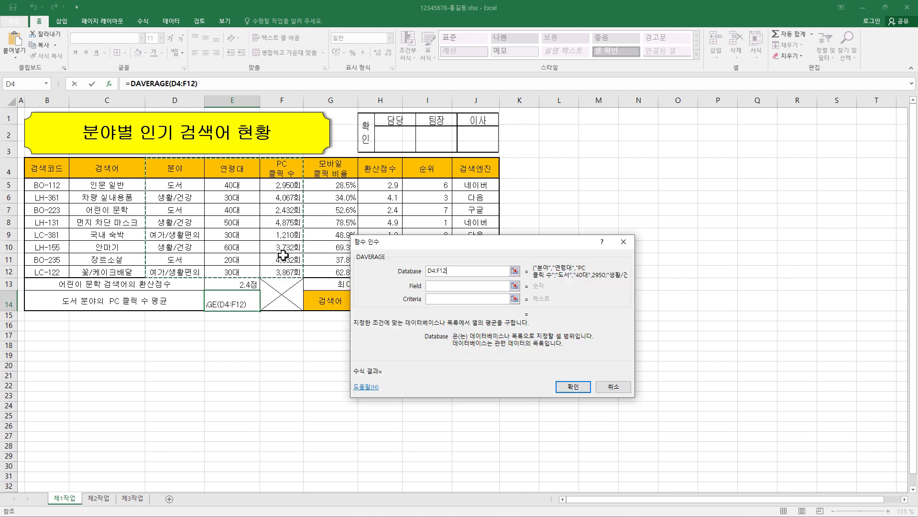
# Set the DAVERAGE Field to 3 and the Criteria range to D4:D5, and enter the function in E14
pyautogui.click(442, 286)
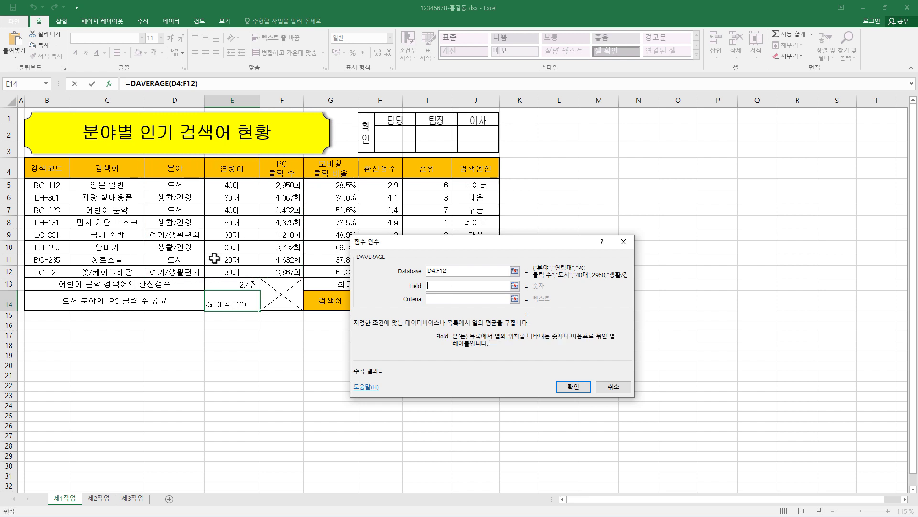
pyautogui.click(459, 268)
pyautogui.click(445, 286)
pyautogui.click(438, 286)
pyautogui.write('3')
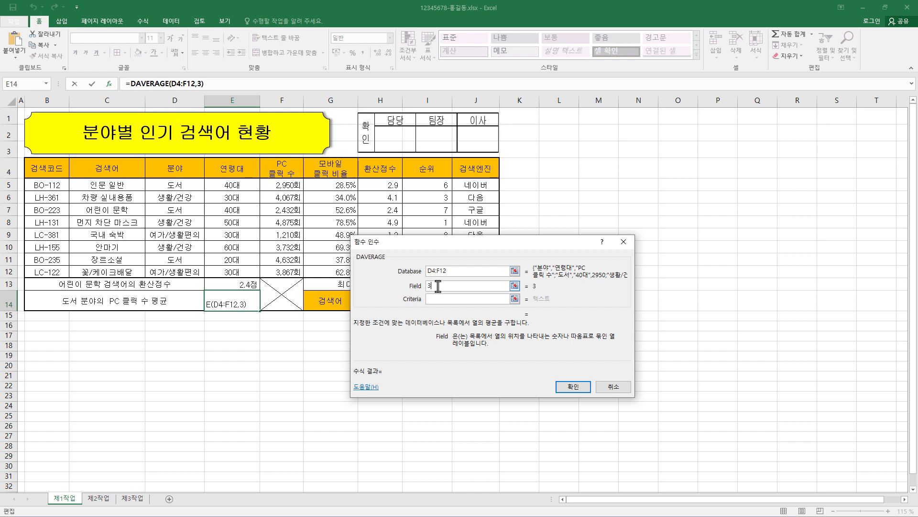
pyautogui.click(439, 298)
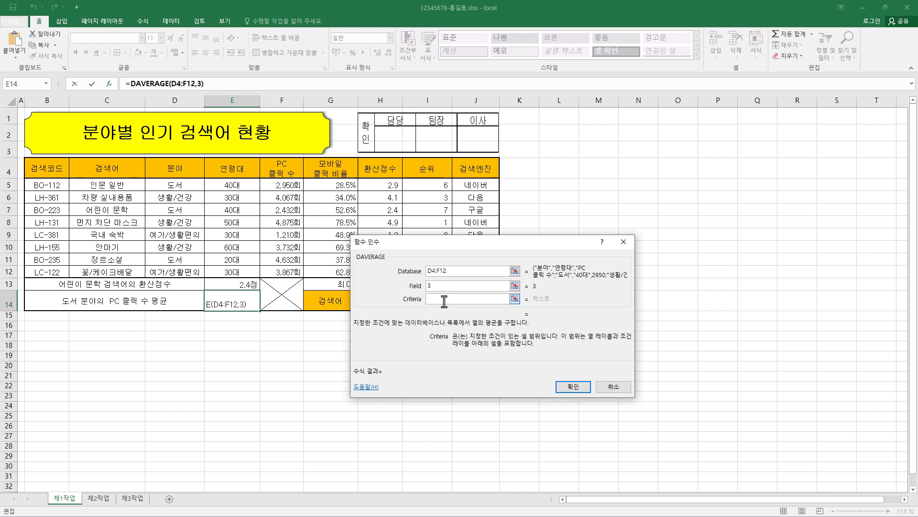
pyautogui.click(184, 166)
pyautogui.moveTo(184, 166); pyautogui.dragTo(184, 186)
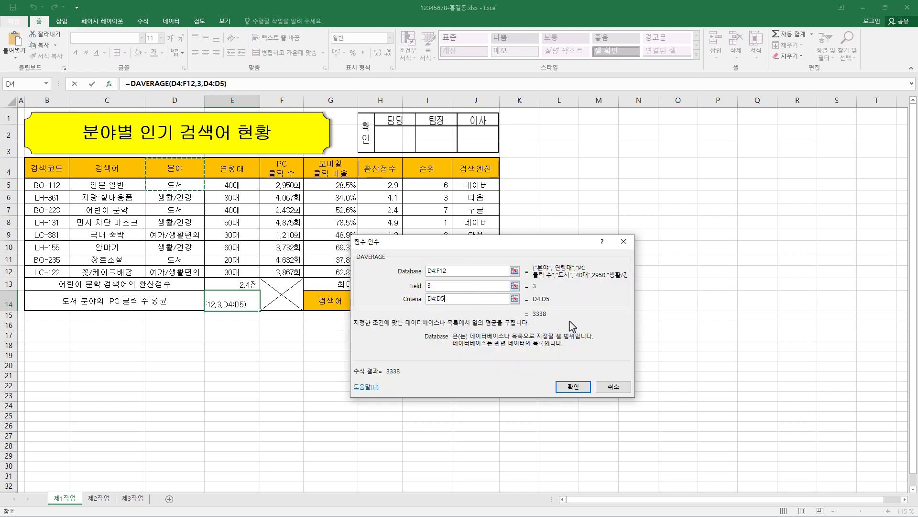
pyautogui.click(574, 387)
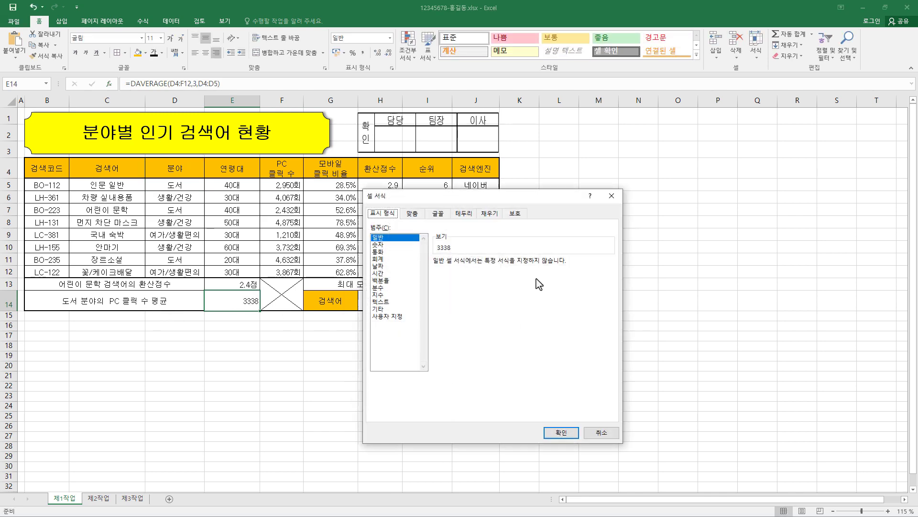
# Format E14 in the 숫자 category with the 1000 단위 구분 기호 option enabled
pyautogui.hotkey('ctrl', '1')
pyautogui.click(383, 244)
pyautogui.click(378, 237)
pyautogui.click(392, 245)
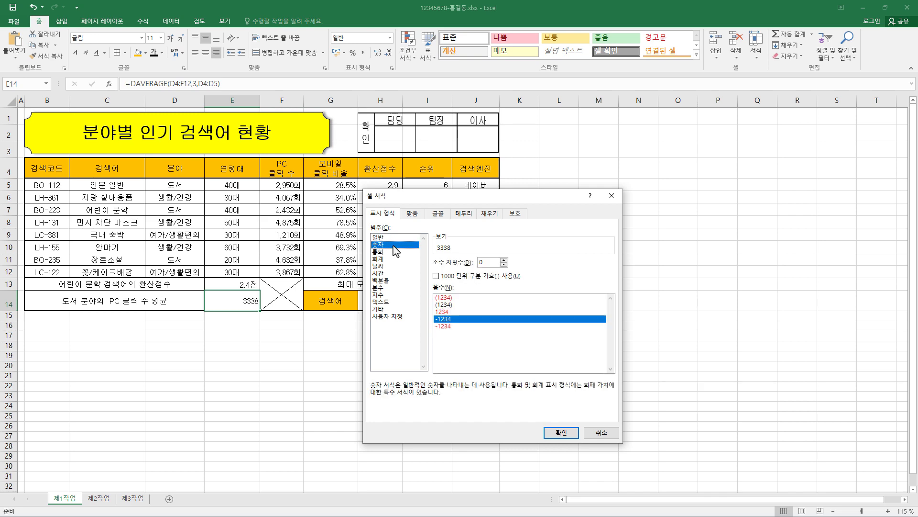
pyautogui.click(465, 277)
pyautogui.click(561, 432)
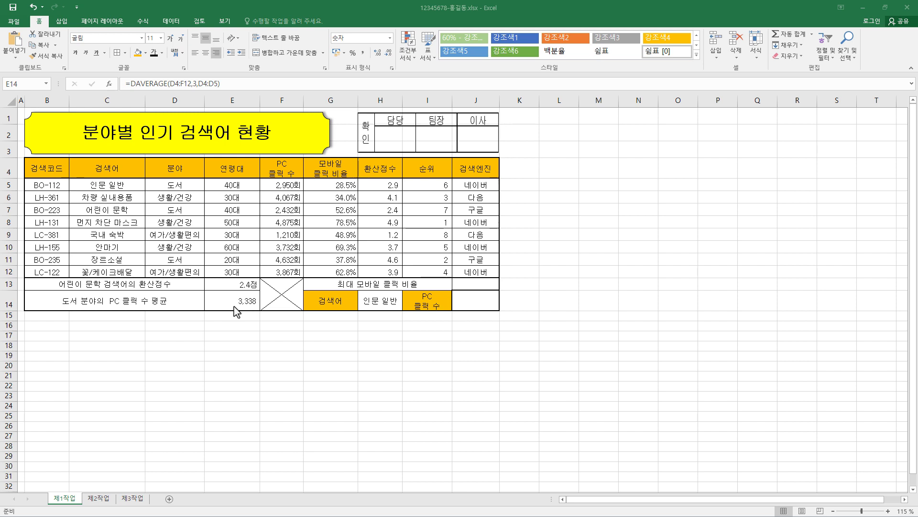
# Change the database range in E14's DAVERAGE formula to B4:H12
pyautogui.click(242, 300)
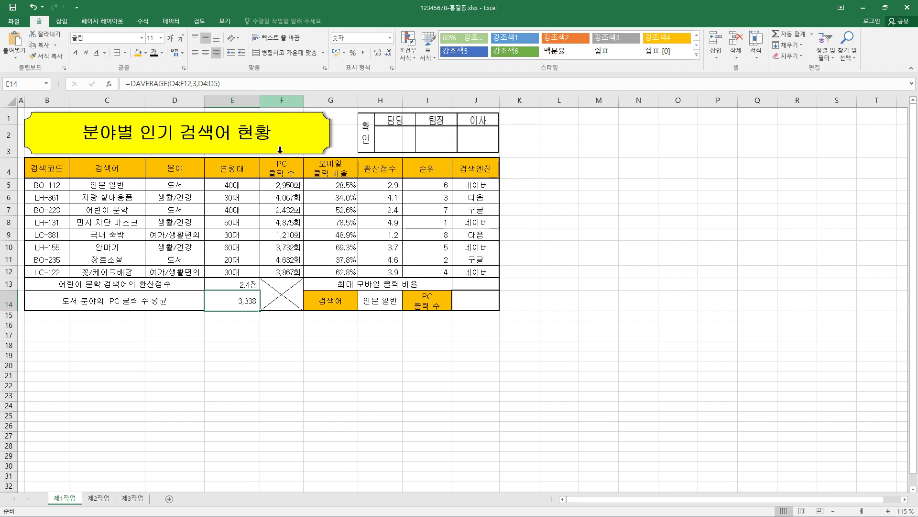
pyautogui.click(190, 84)
pyautogui.doubleClick(190, 84)
pyautogui.click(46, 184)
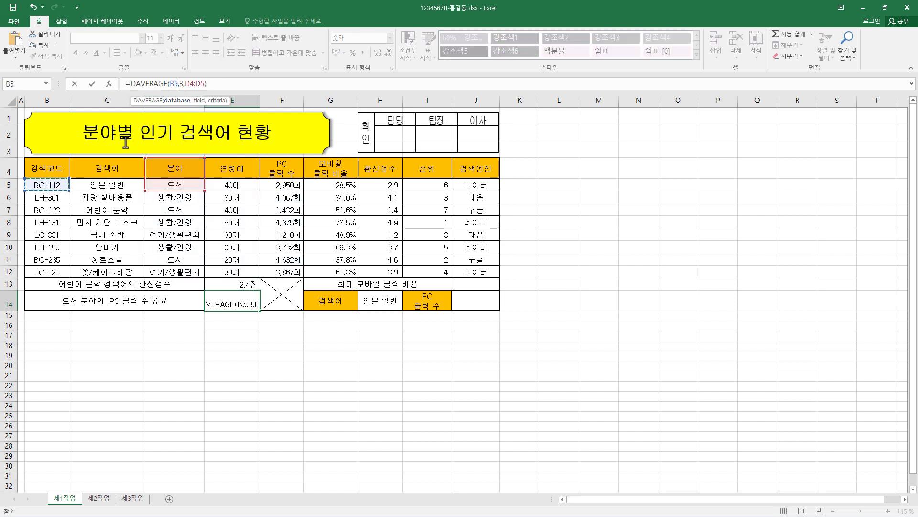
pyautogui.doubleClick(174, 83)
pyautogui.click(45, 166)
pyautogui.moveTo(46, 166); pyautogui.dragTo(377, 269)
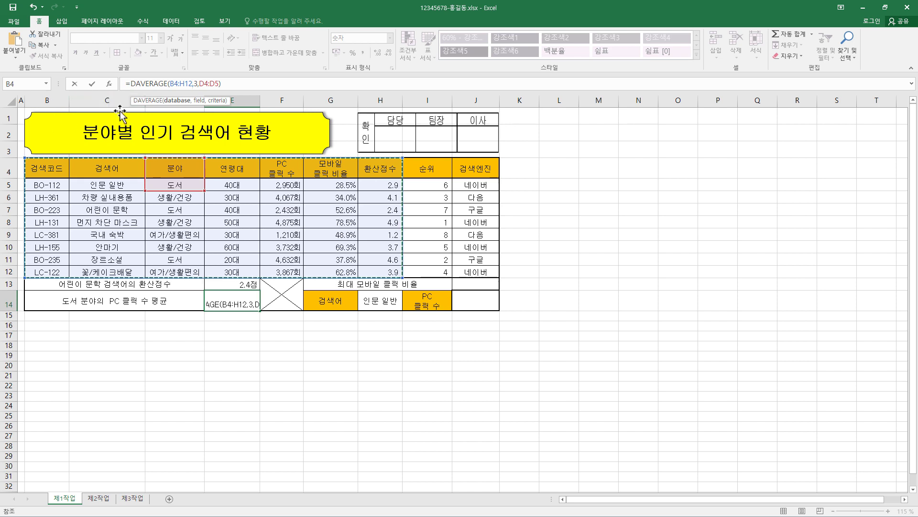
# Set the field number in E14's DAVERAGE formula to 5, enter it and select J13
pyautogui.click(195, 84)
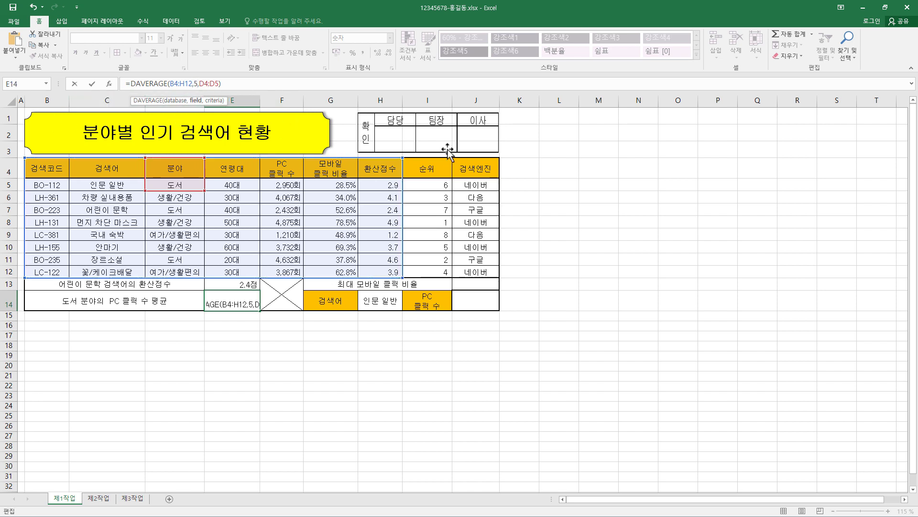
pyautogui.press('Return')
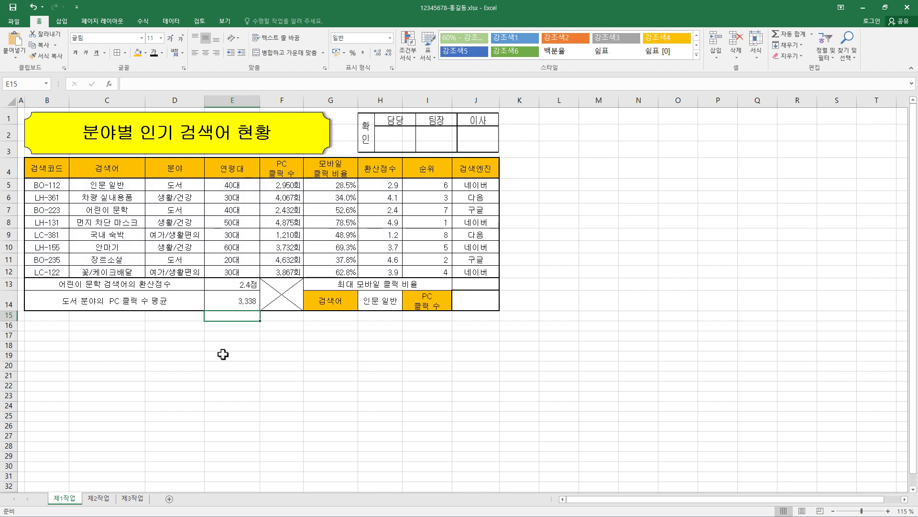
pyautogui.click(252, 305)
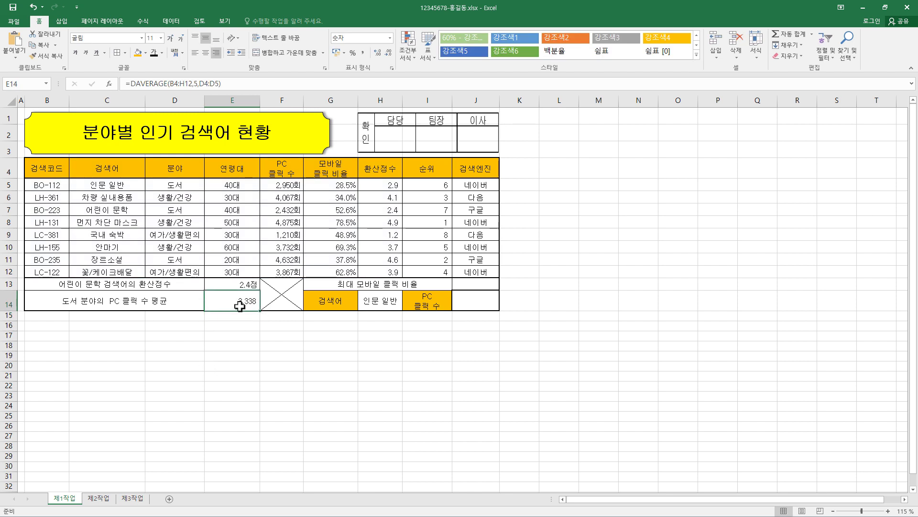
pyautogui.click(476, 286)
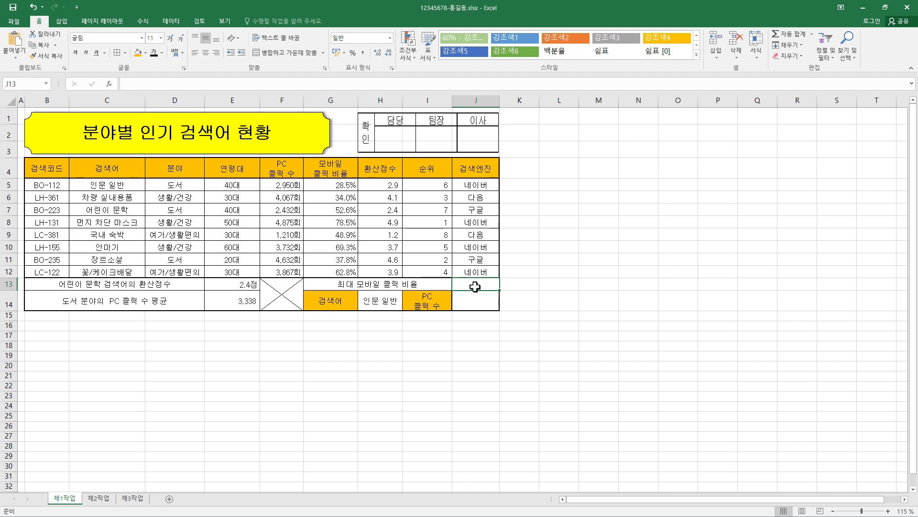
pyautogui.click(232, 84)
pyautogui.write('=')
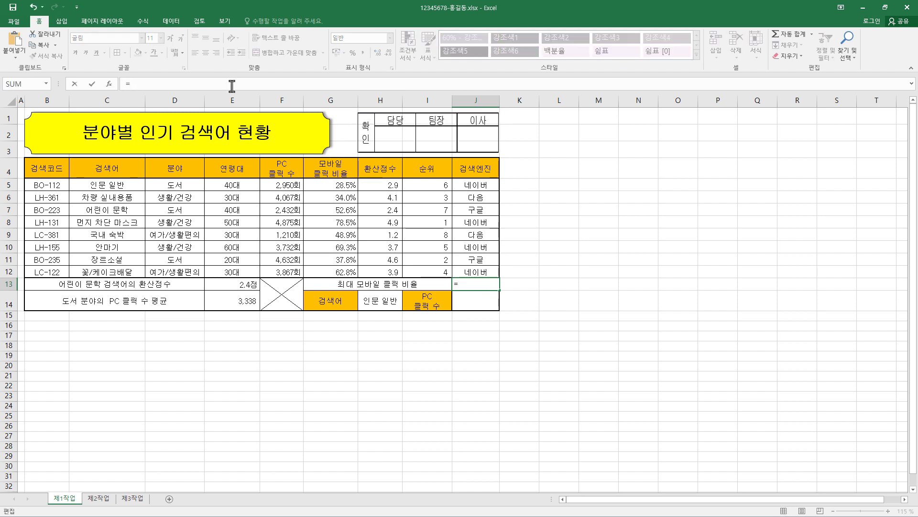
pyautogui.write('LARGE(')
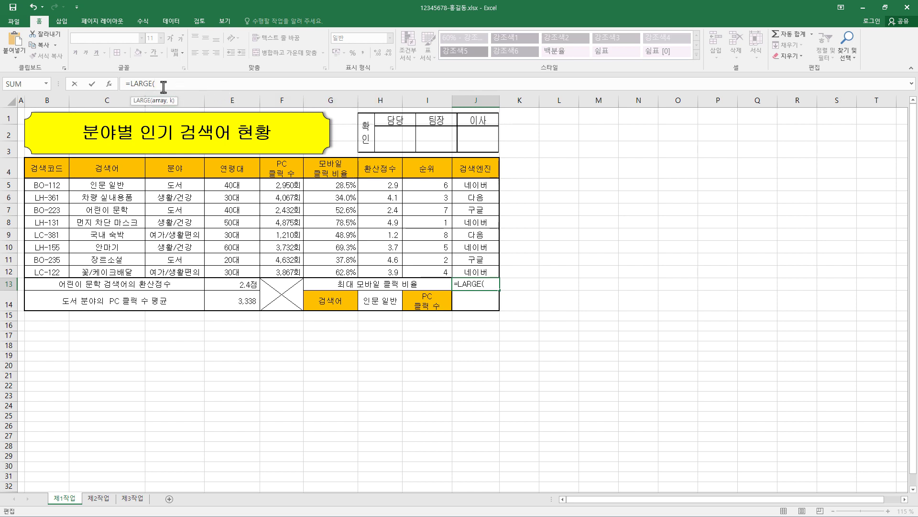
pyautogui.click(109, 84)
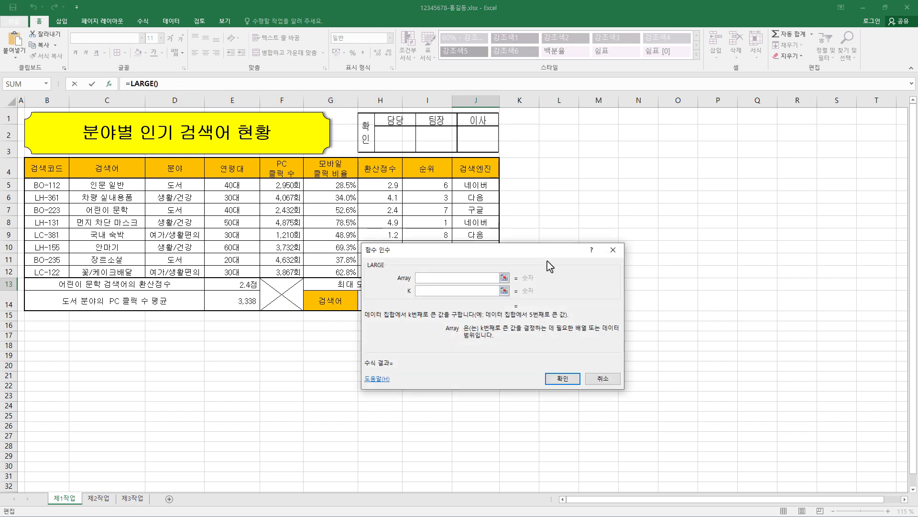
pyautogui.moveTo(549, 266); pyautogui.dragTo(687, 184)
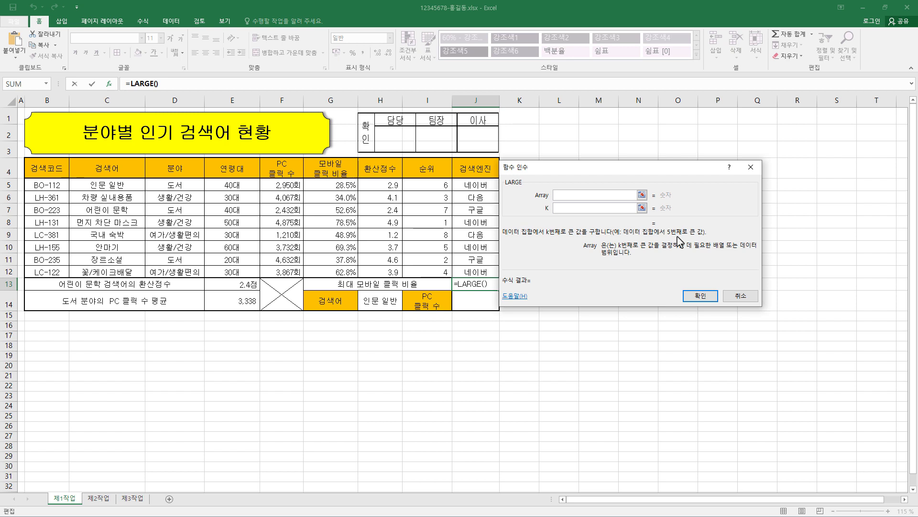
pyautogui.click(561, 209)
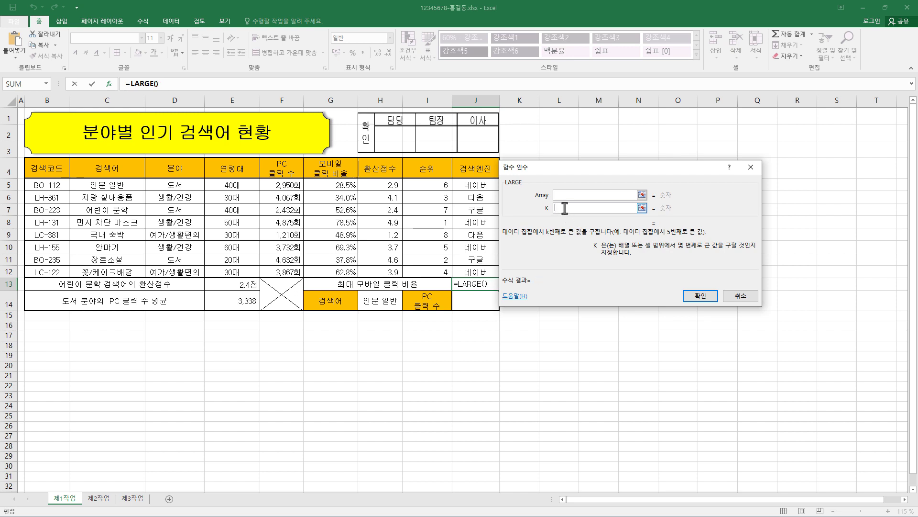
pyautogui.write('1')
pyautogui.click(733, 297)
pyautogui.click(734, 298)
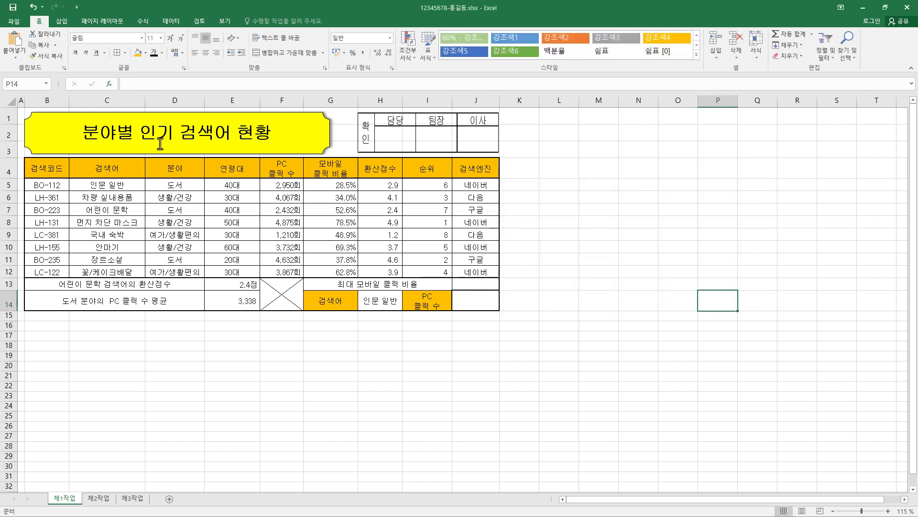
# Enter =LARGE(클릭비율,1) in cell J13 to return the highest mobile click ratio from G5:G12
pyautogui.click(476, 283)
pyautogui.write('=la')
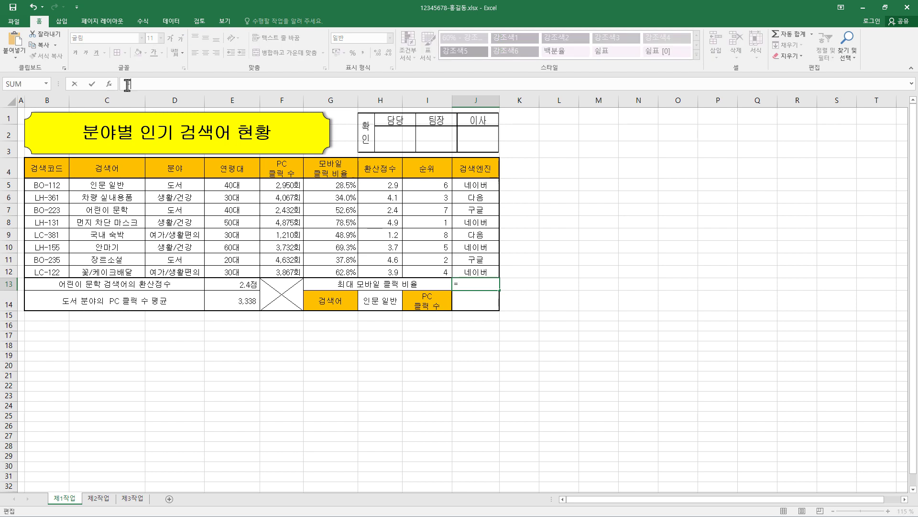
pyautogui.doubleClick(153, 103)
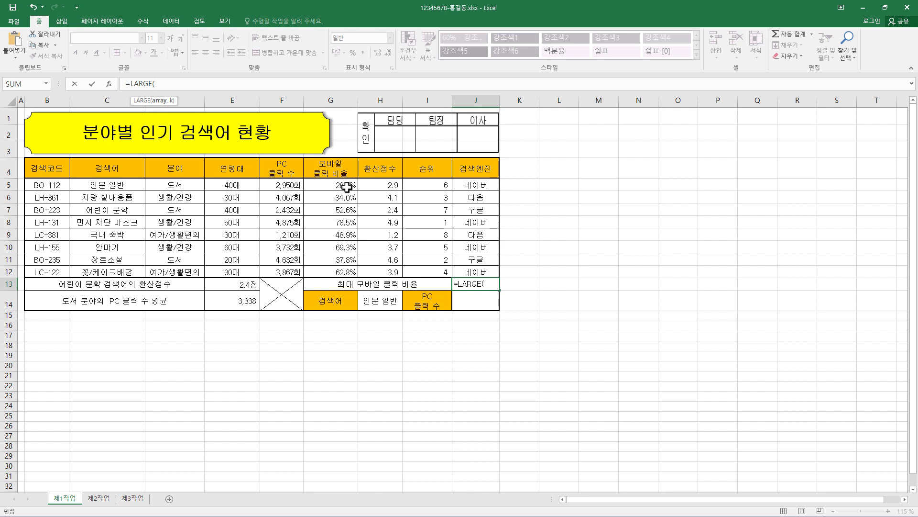
pyautogui.moveTo(347, 187); pyautogui.dragTo(347, 270)
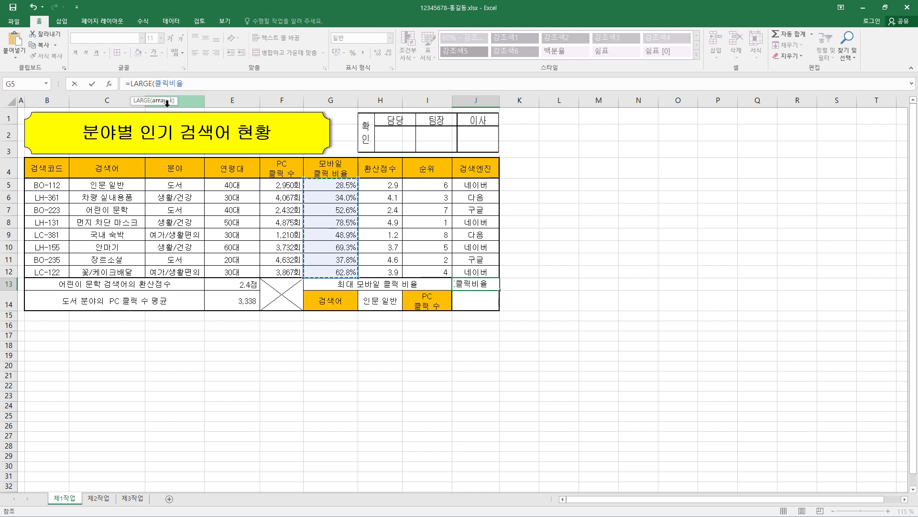
pyautogui.write(',1')
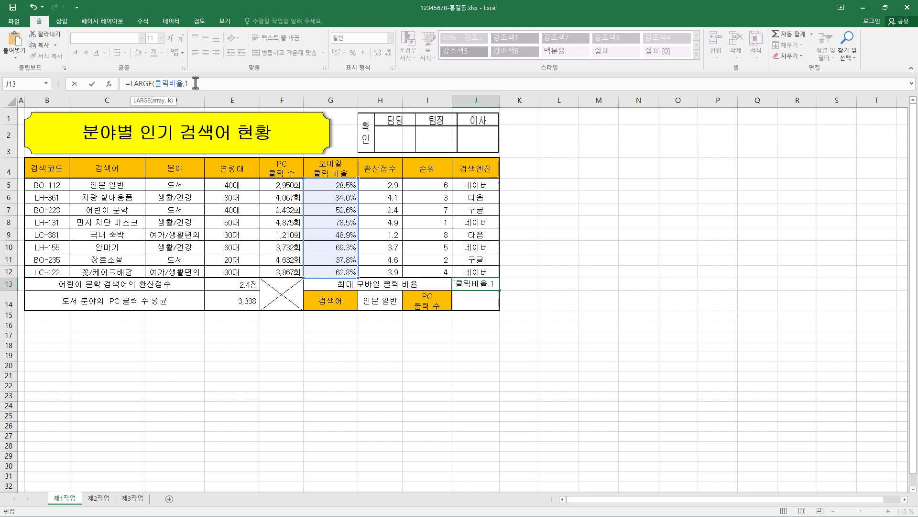
pyautogui.press('Return')
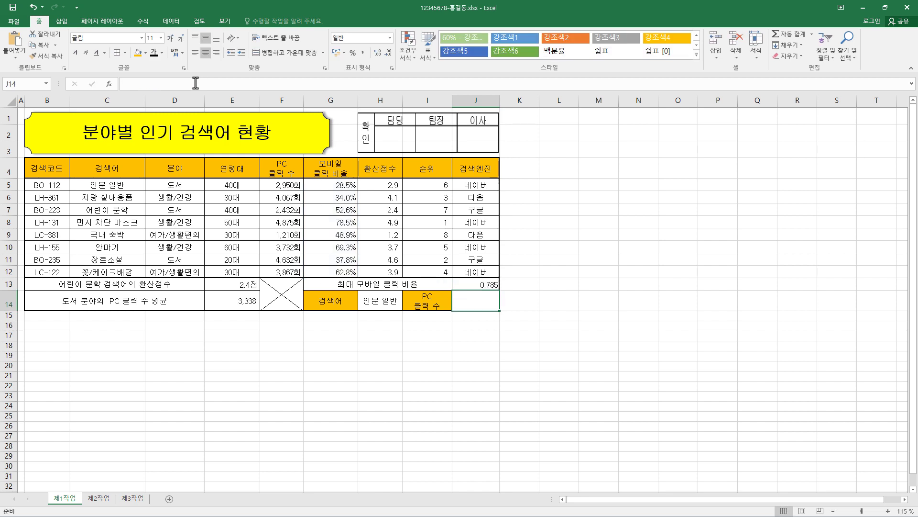
# Format cell J13 as a percentage with one decimal place and centre it horizontally
pyautogui.click(490, 286)
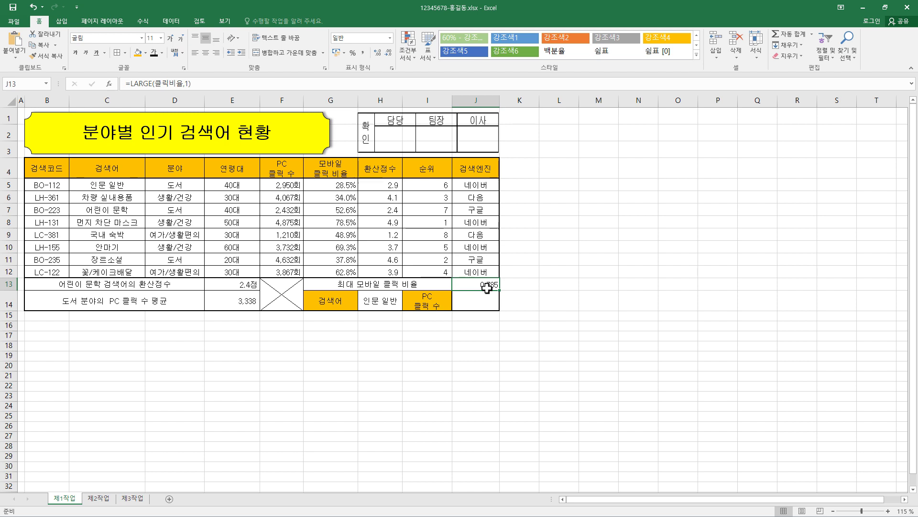
pyautogui.click(354, 55)
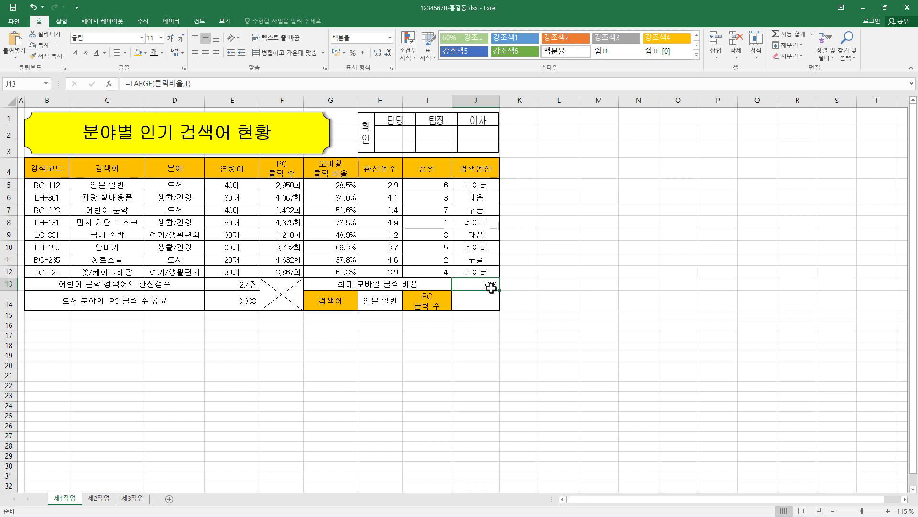
pyautogui.click(377, 52)
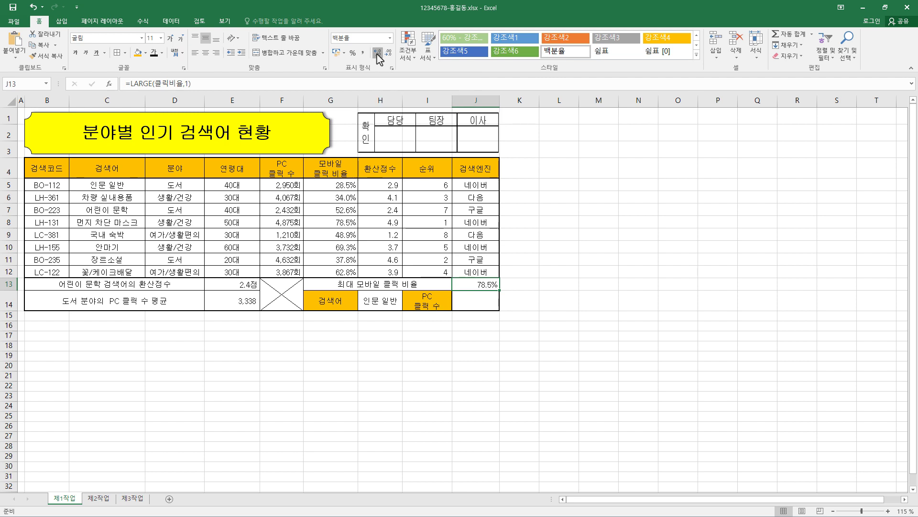
pyautogui.click(377, 52)
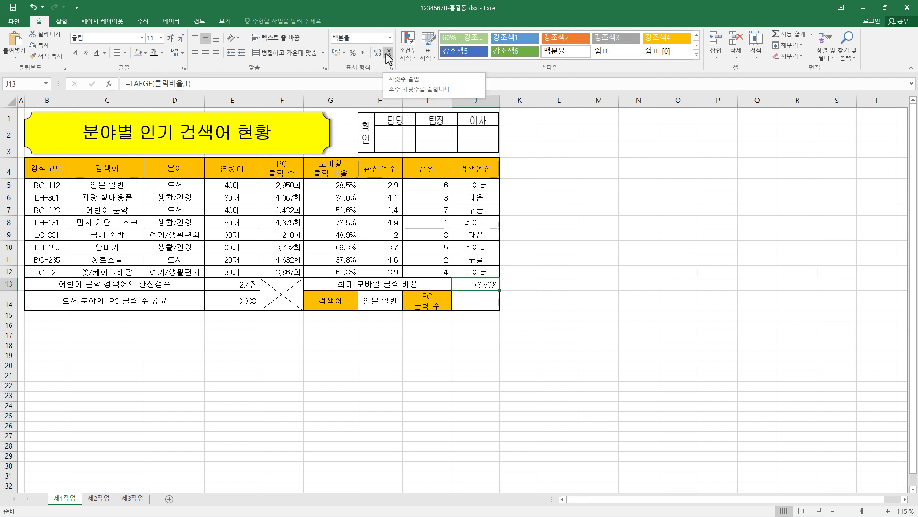
pyautogui.click(388, 53)
pyautogui.click(387, 52)
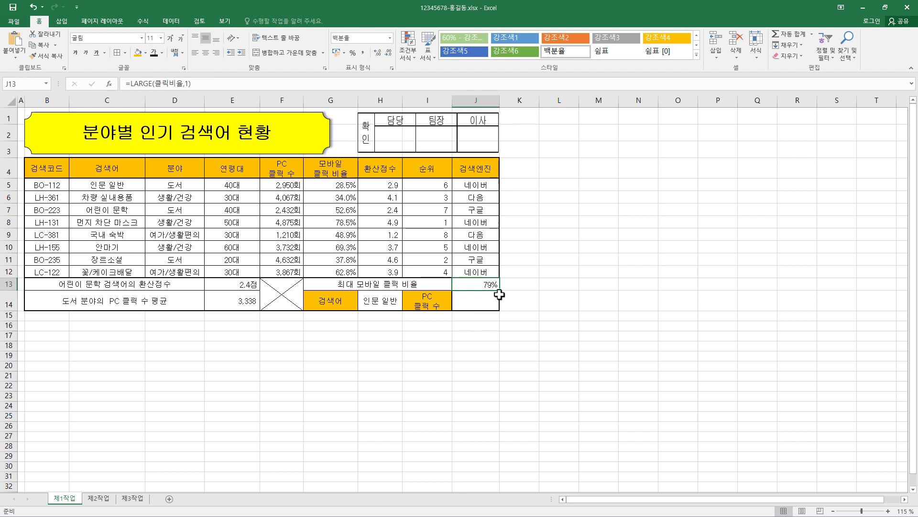
pyautogui.click(378, 53)
pyautogui.click(388, 53)
pyautogui.hotkey('ctrl', '1')
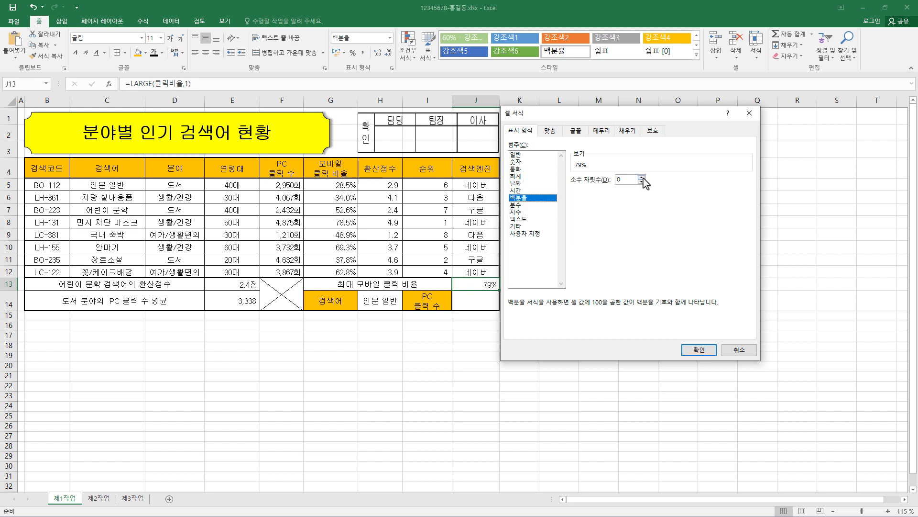
pyautogui.click(700, 349)
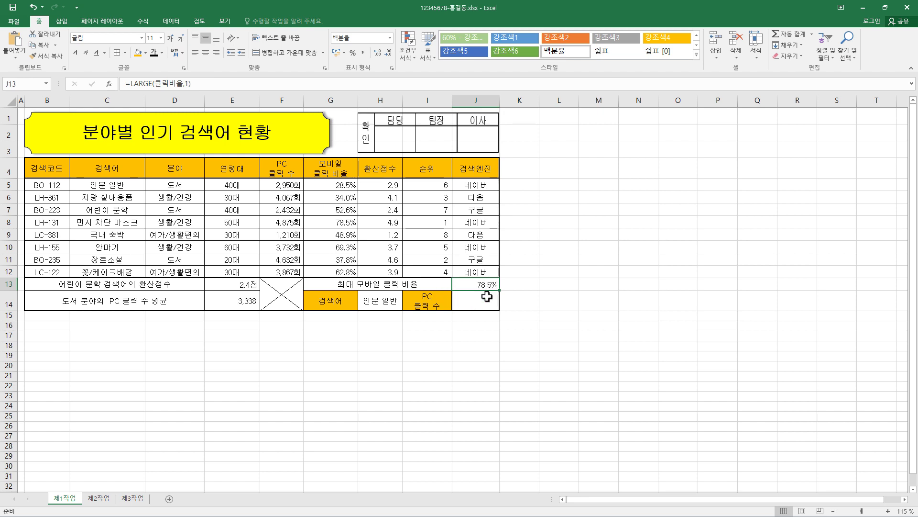
pyautogui.click(206, 53)
# Start a VLOOKUP formula in cell J14 with H14 as the lookup value and C5:H12 as the table array
pyautogui.click(488, 302)
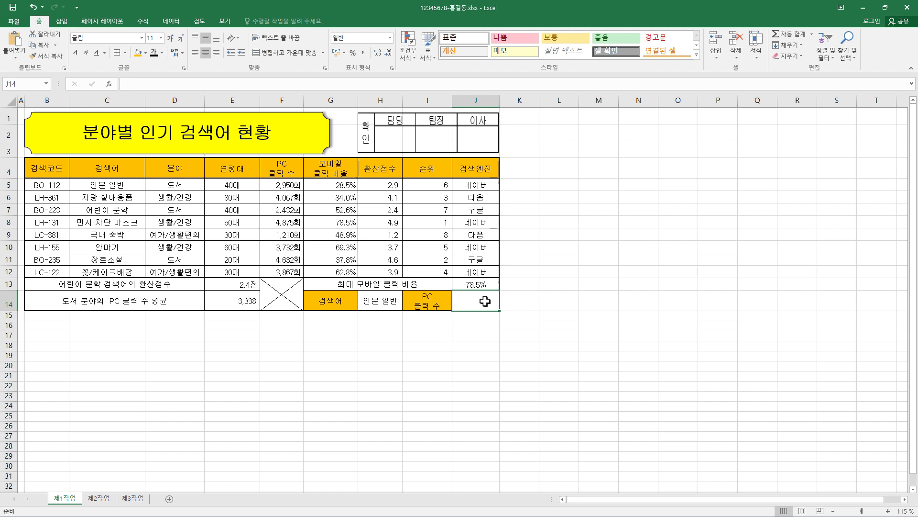
pyautogui.write('=VLOOKUP(')
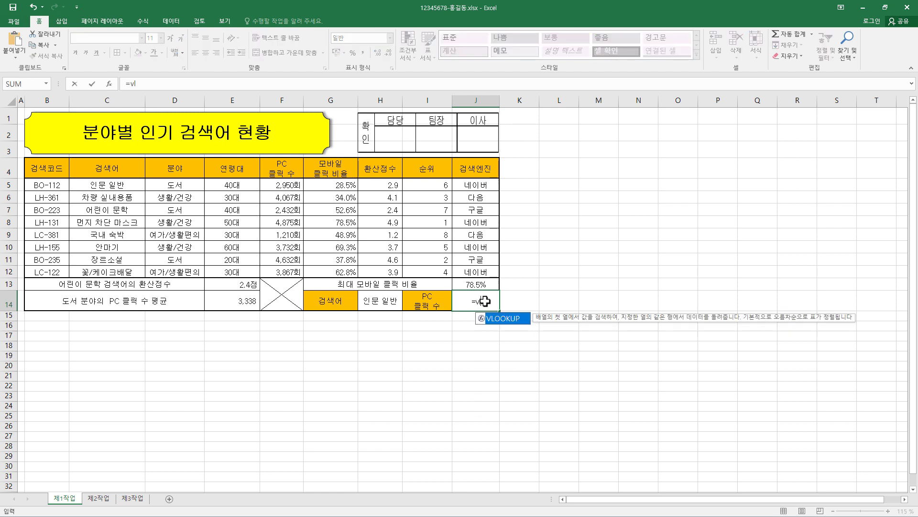
pyautogui.moveTo(485, 316); pyautogui.dragTo(179, 106)
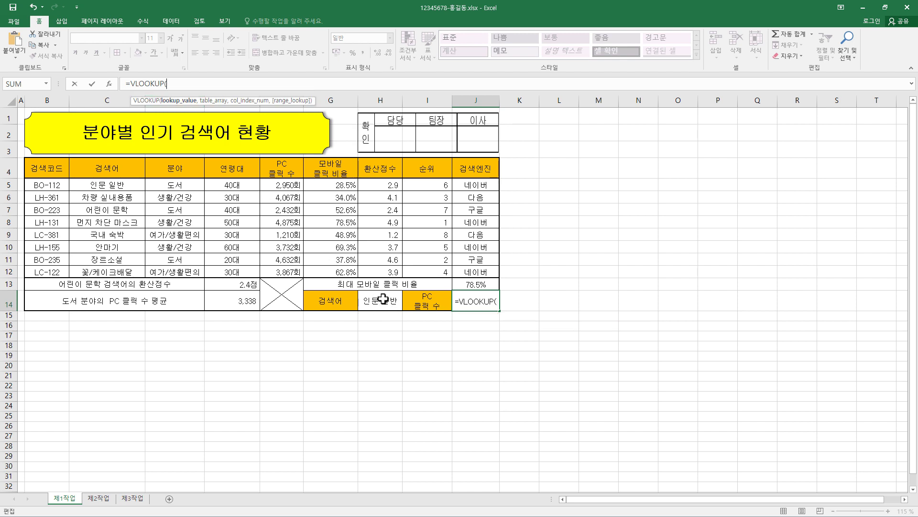
pyautogui.click(109, 84)
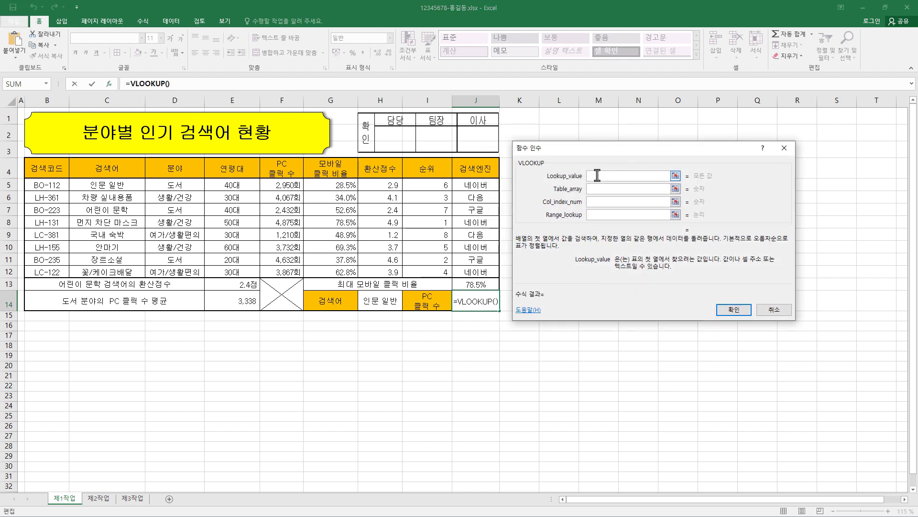
pyautogui.click(381, 301)
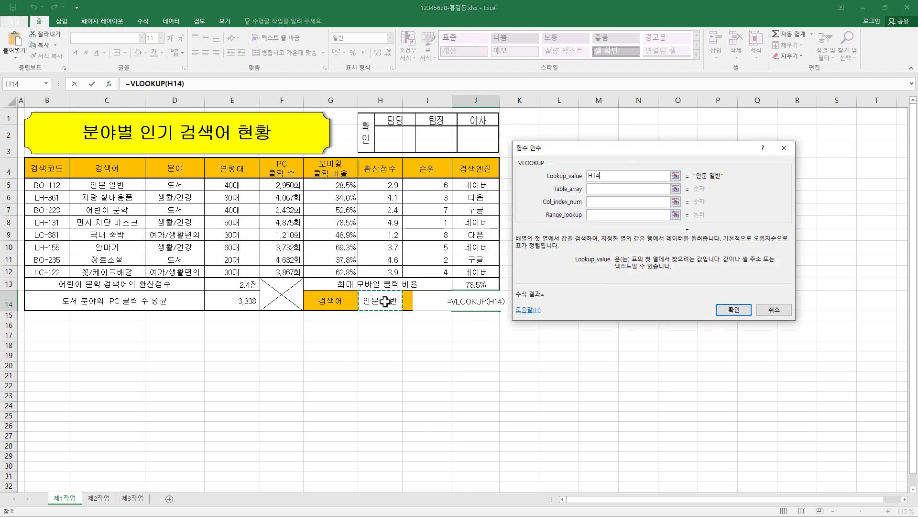
pyautogui.click(599, 190)
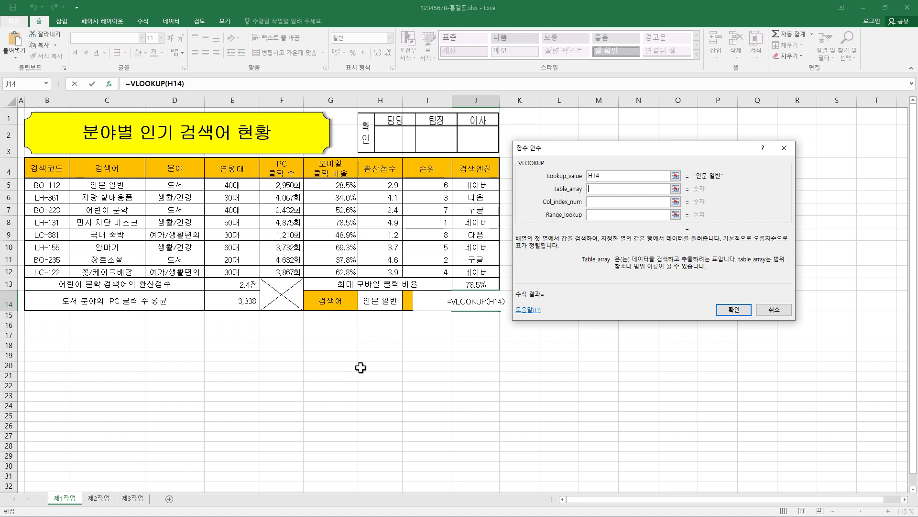
pyautogui.click(123, 184)
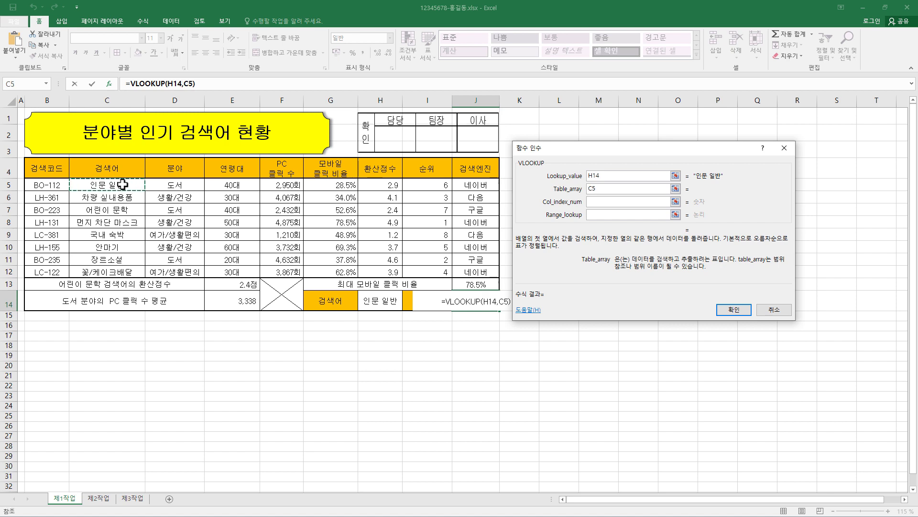
pyautogui.moveTo(122, 184); pyautogui.dragTo(375, 270)
# Complete the VLOOKUP in J14 with column index 4 and range lookup 0 for an exact match
pyautogui.click(612, 202)
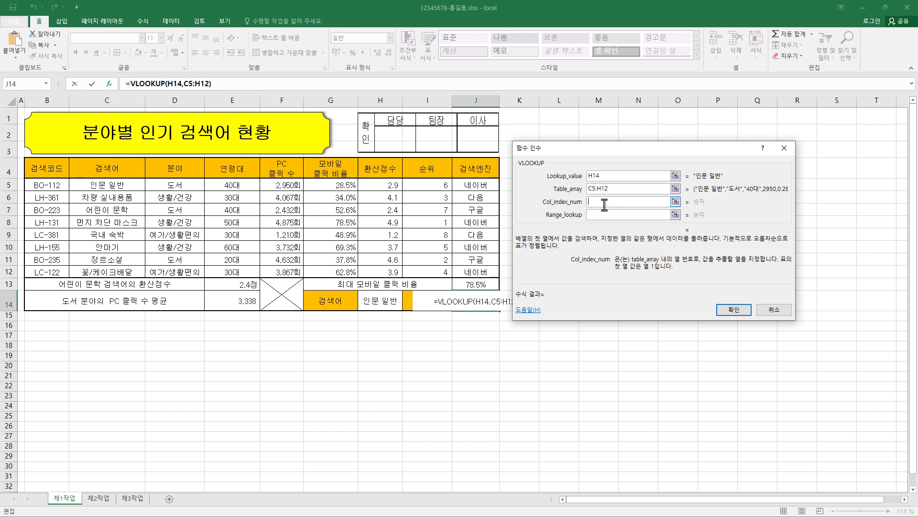
pyautogui.write('4')
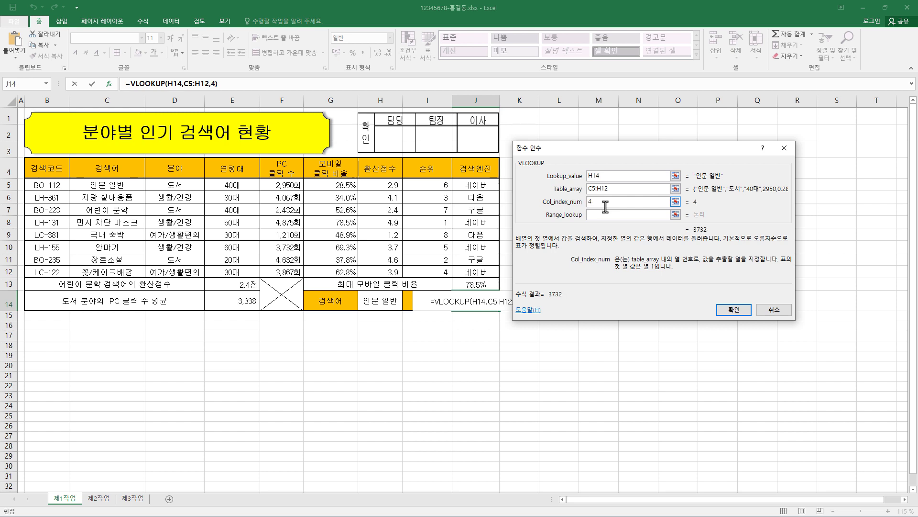
pyautogui.click(604, 216)
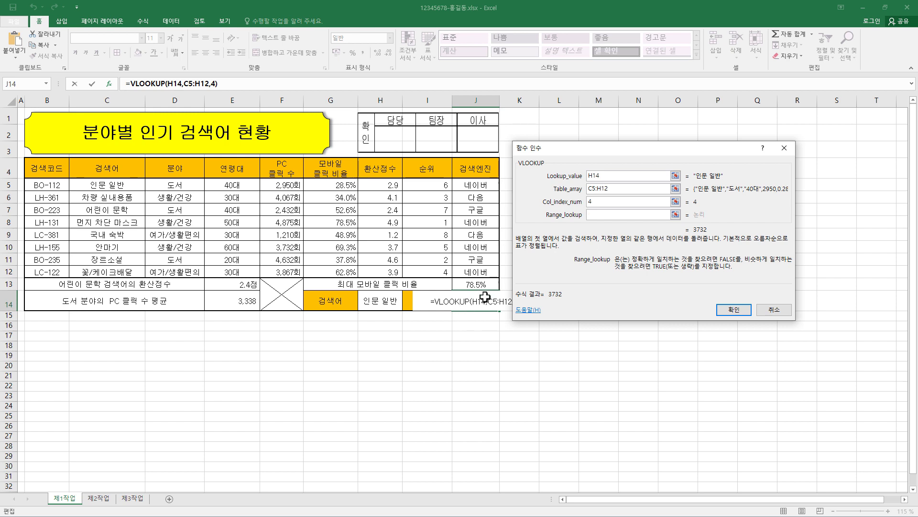
pyautogui.write('0')
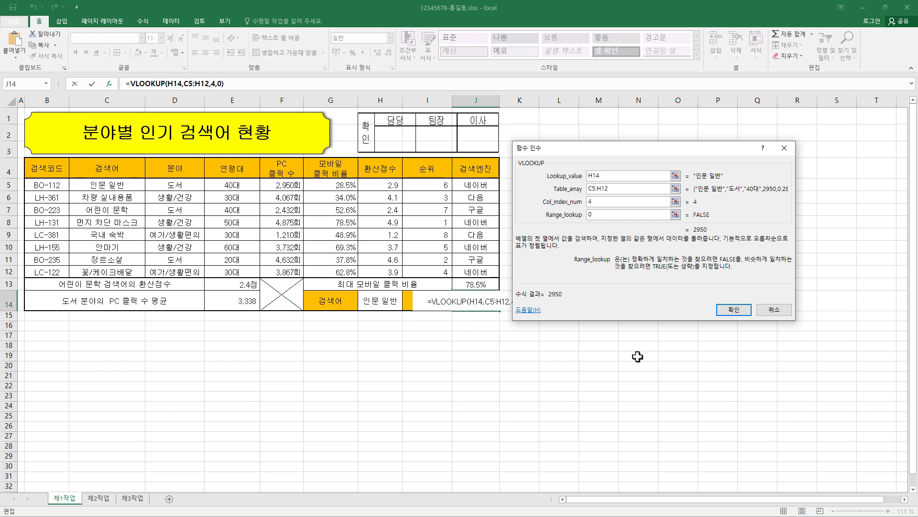
pyautogui.press('Return')
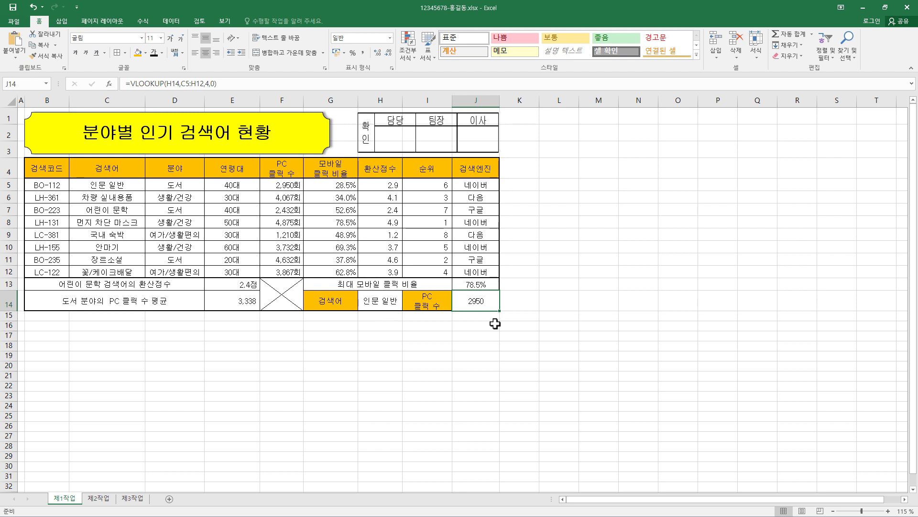
# Test the J14 lookup by choosing 장르소설 in the H14 drop-down, undo that choice and return to J14
pyautogui.click(400, 305)
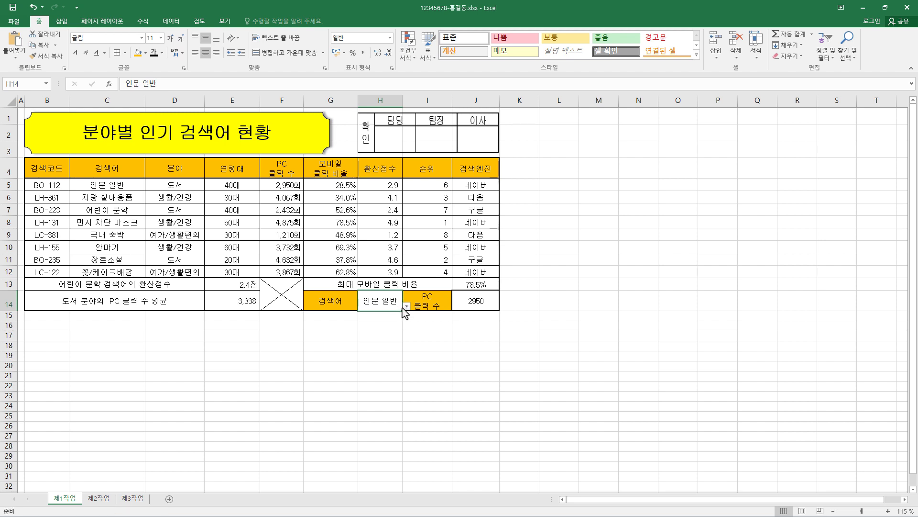
pyautogui.click(406, 306)
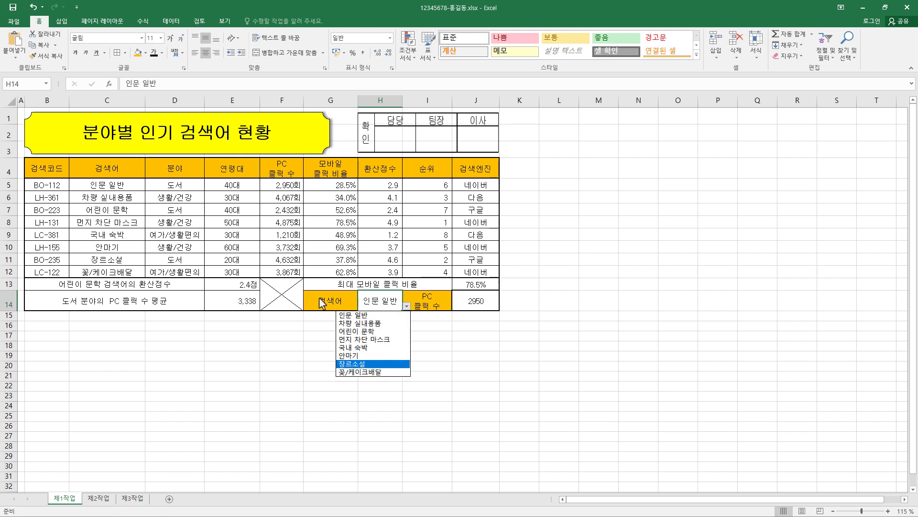
pyautogui.click(389, 365)
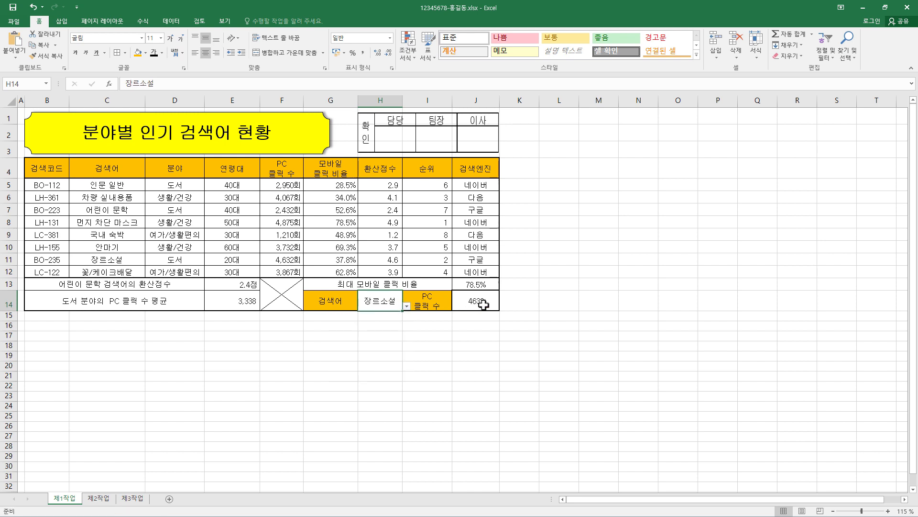
pyautogui.hotkey('ctrl', 'z')
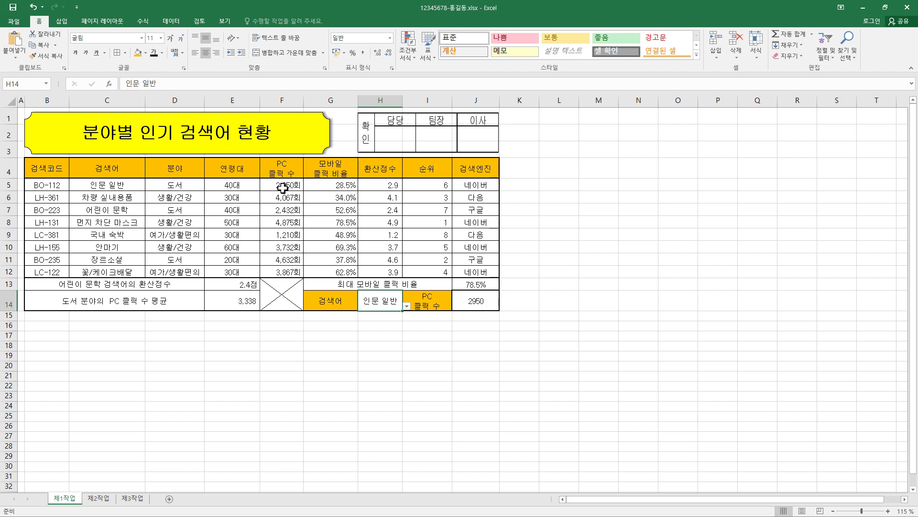
pyautogui.press('Right')
pyautogui.press('Right')
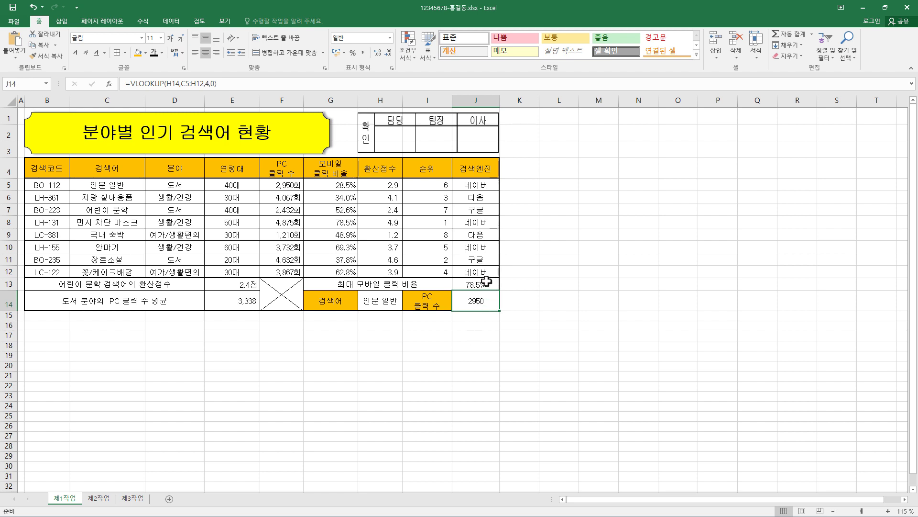
# Format cell J14 as a number with a thousands separator
pyautogui.hotkey('ctrl', '1')
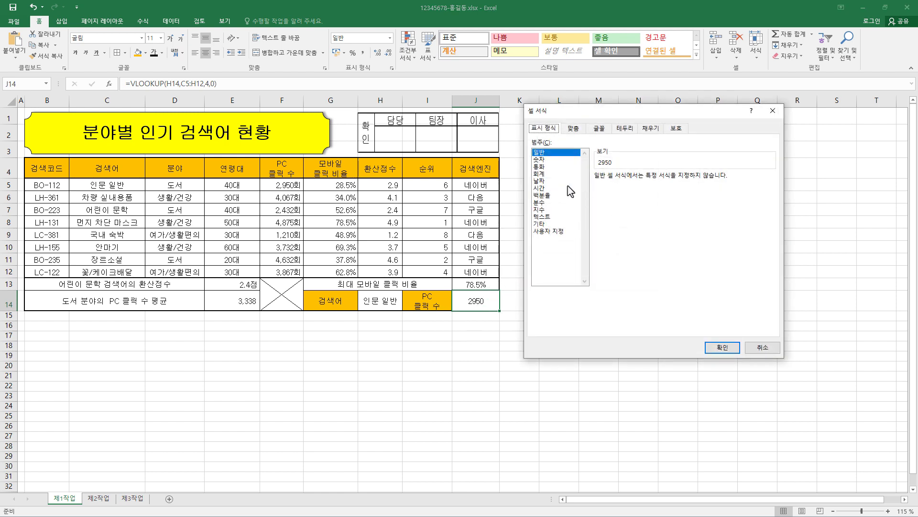
pyautogui.click(539, 159)
pyautogui.click(628, 198)
pyautogui.press('Return')
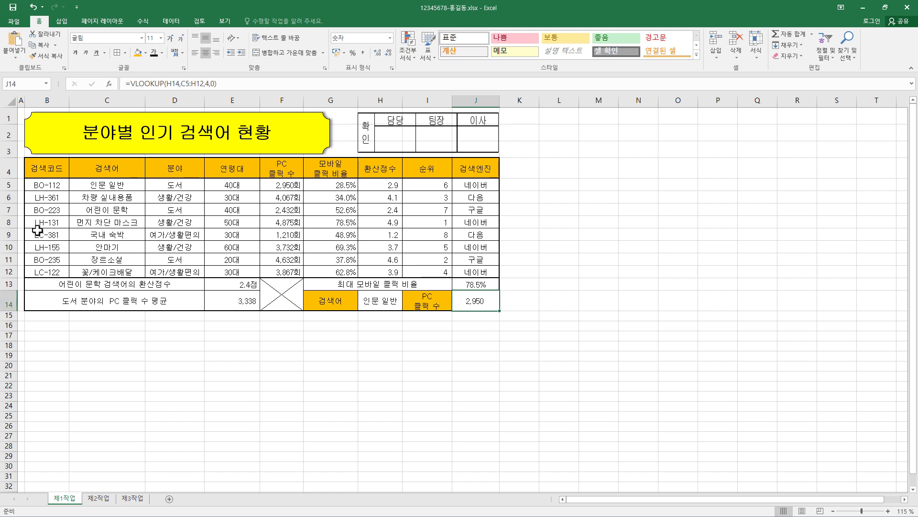
# Start a new conditional formatting rule for B5:J12 that uses a formula to determine which cells to format
pyautogui.click(44, 186)
pyautogui.moveTo(428, 185); pyautogui.dragTo(476, 272)
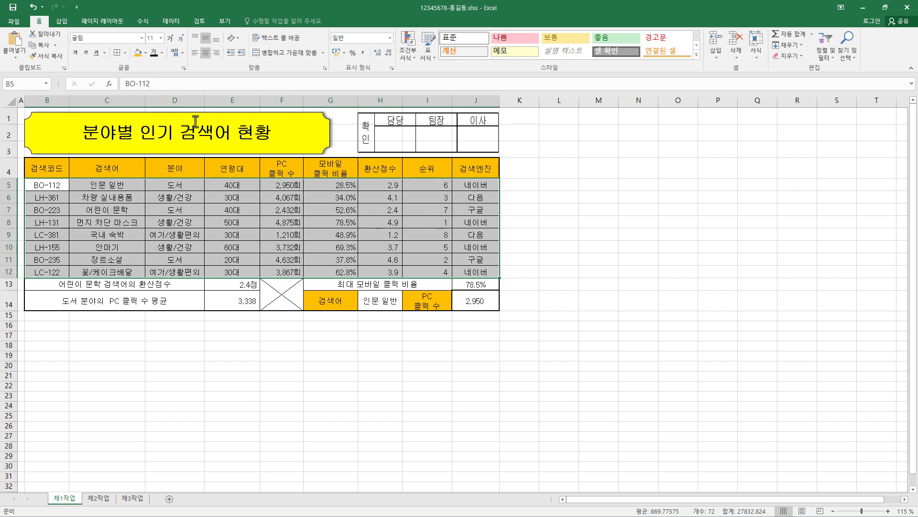
pyautogui.click(410, 51)
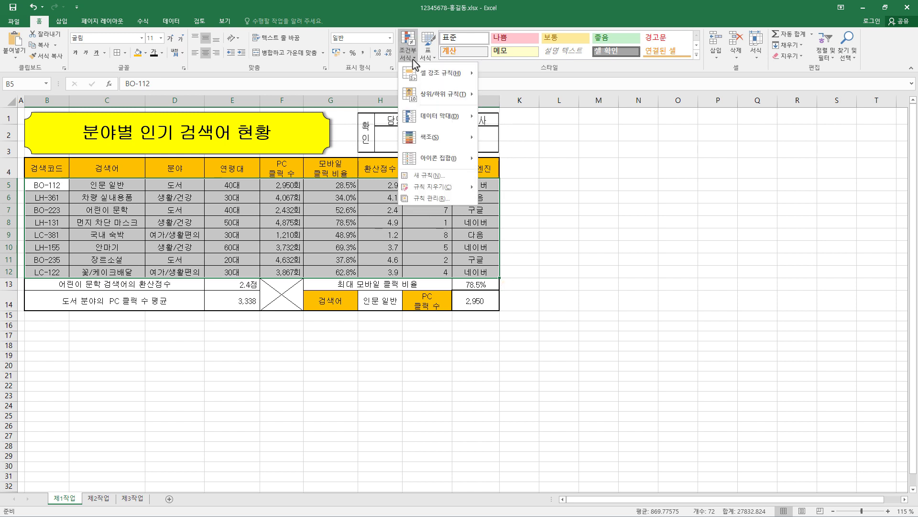
pyautogui.click(424, 175)
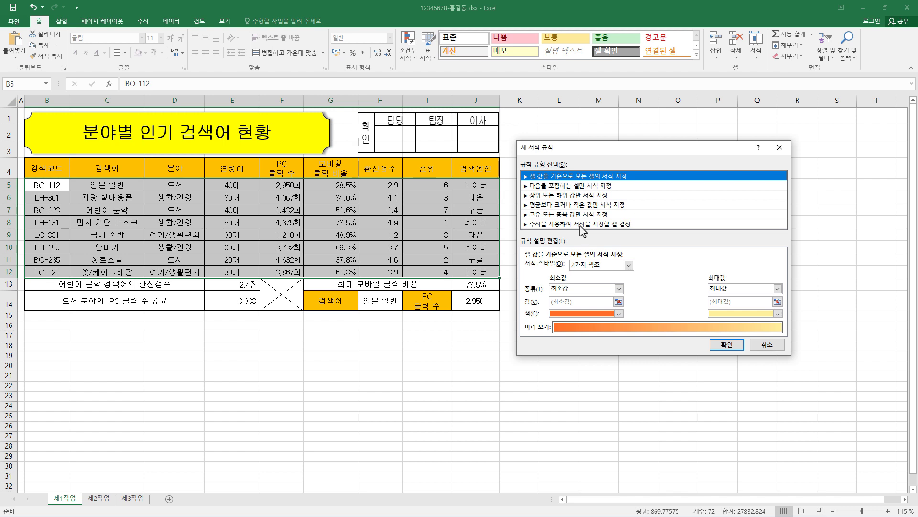
pyautogui.click(580, 225)
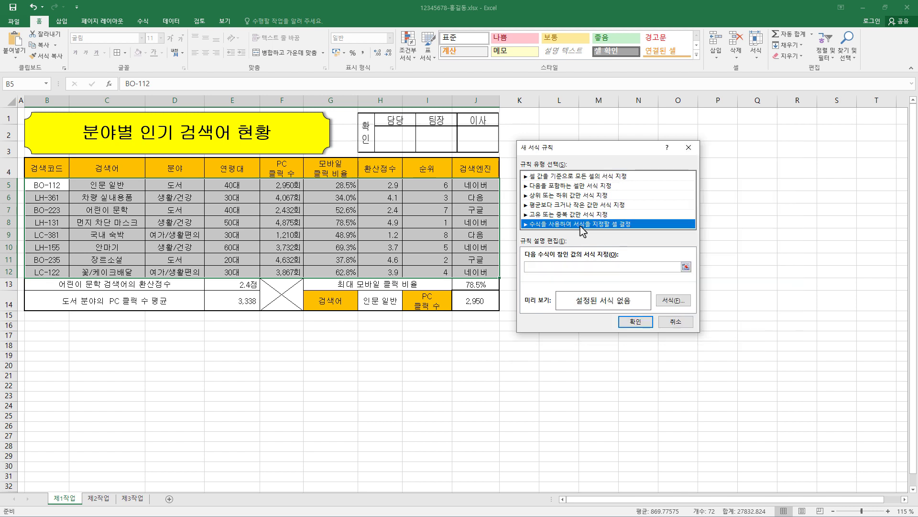
# Set the rule's condition to =$F5>=4000, with only column F locked in the reference
pyautogui.click(542, 268)
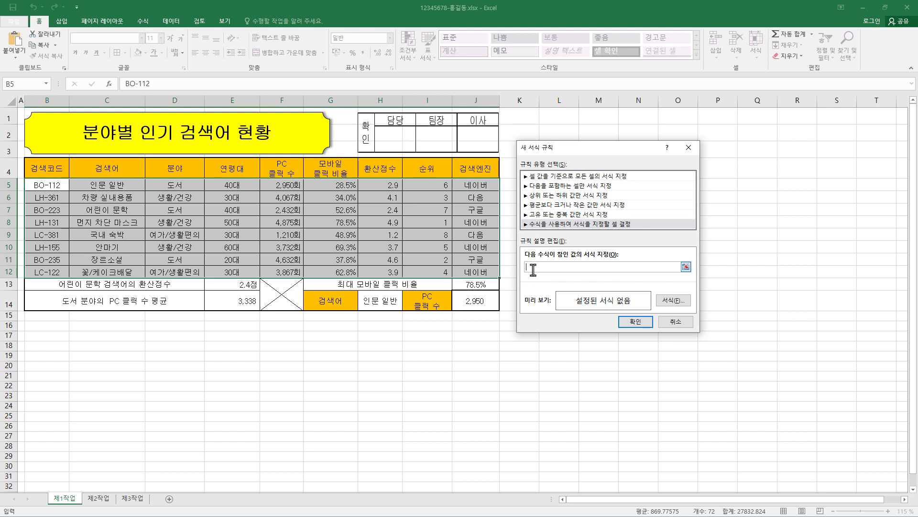
pyautogui.write('=')
pyautogui.click(293, 187)
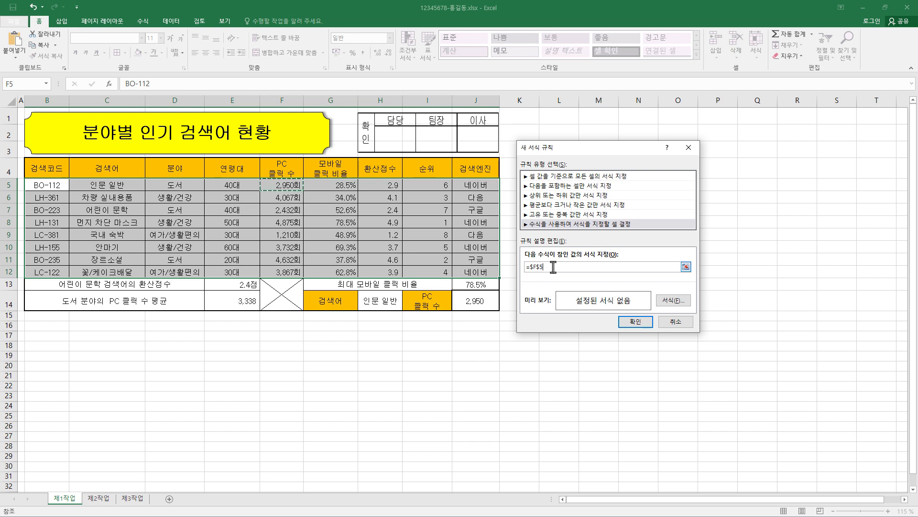
pyautogui.press('F4')
pyautogui.press('F4')
pyautogui.write('>=4000')
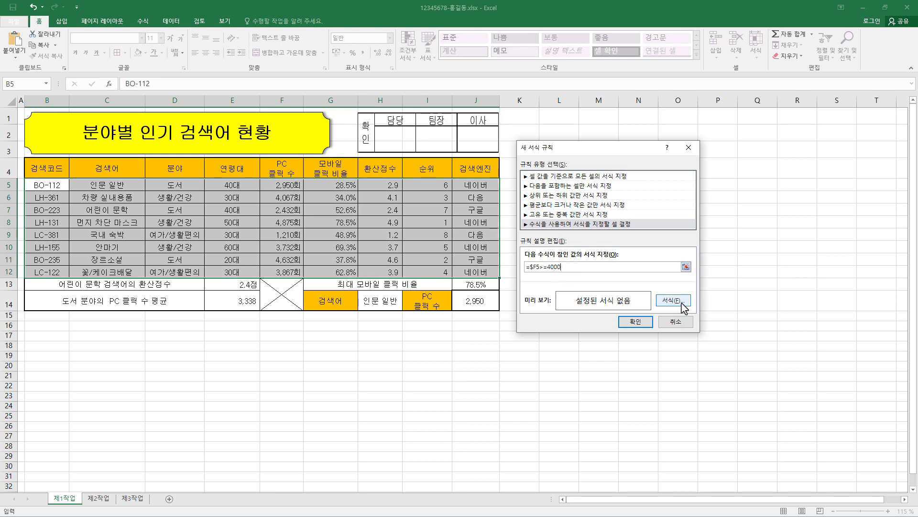
# Give the rule a bold font in standard blue and apply it to the table rows
pyautogui.click(673, 300)
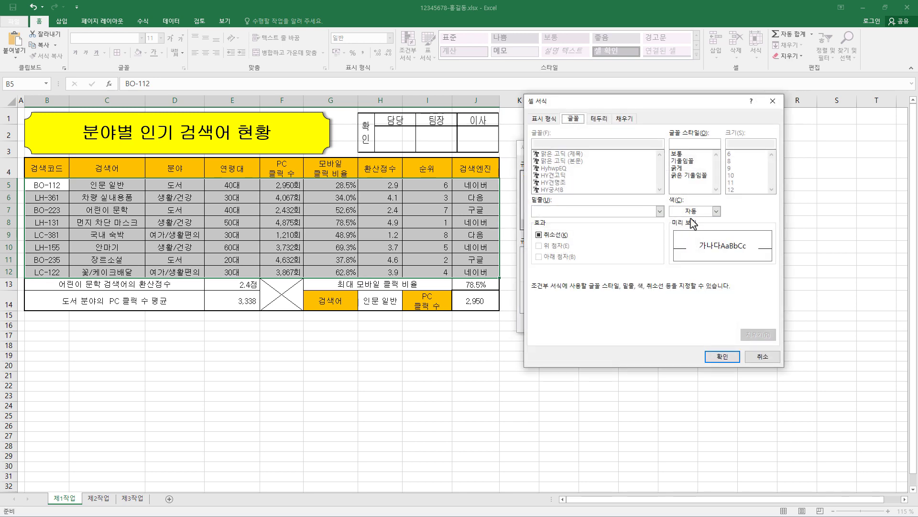
pyautogui.click(716, 211)
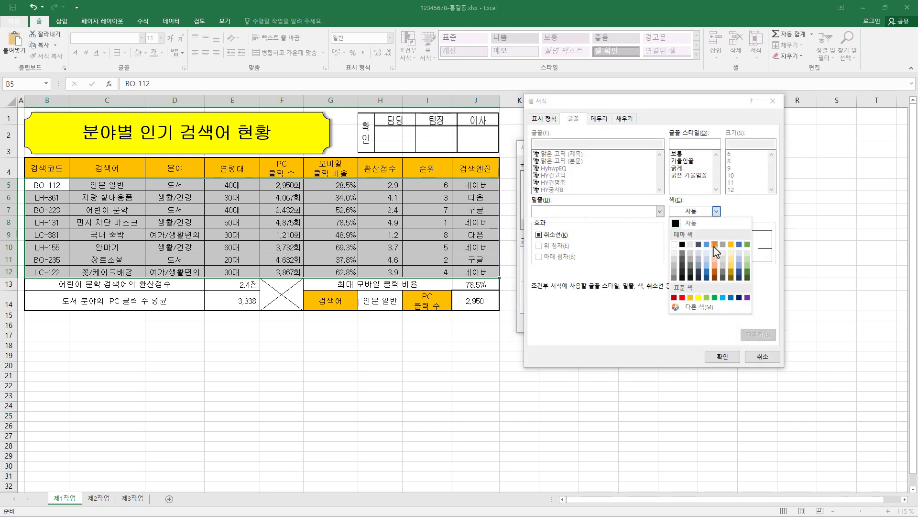
pyautogui.click(731, 297)
pyautogui.click(685, 168)
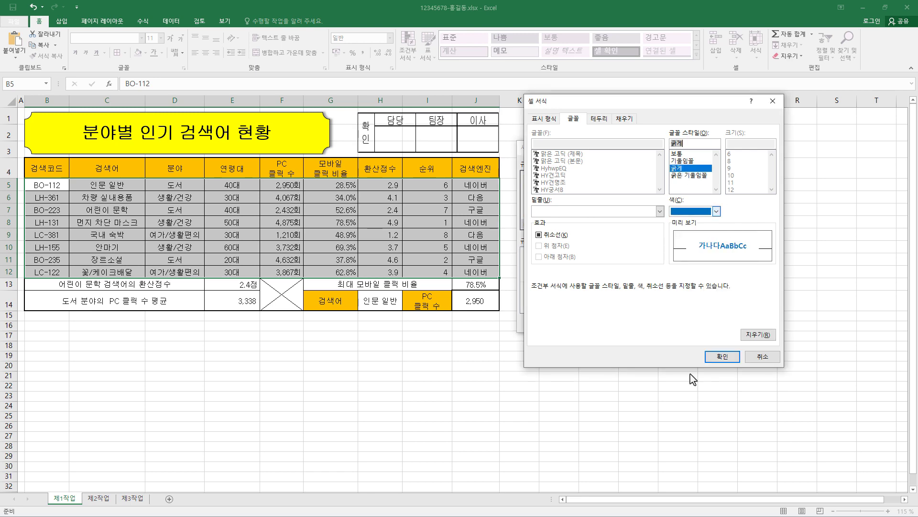
pyautogui.click(722, 357)
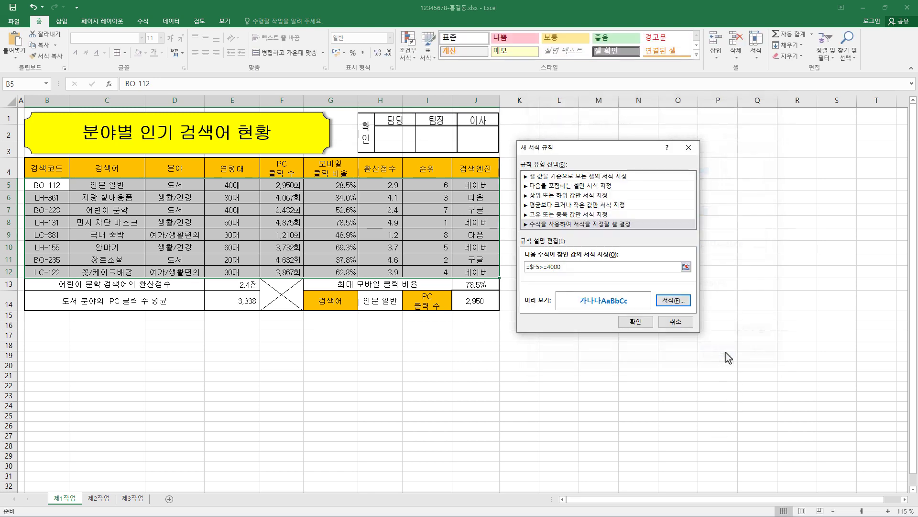
pyautogui.click(635, 321)
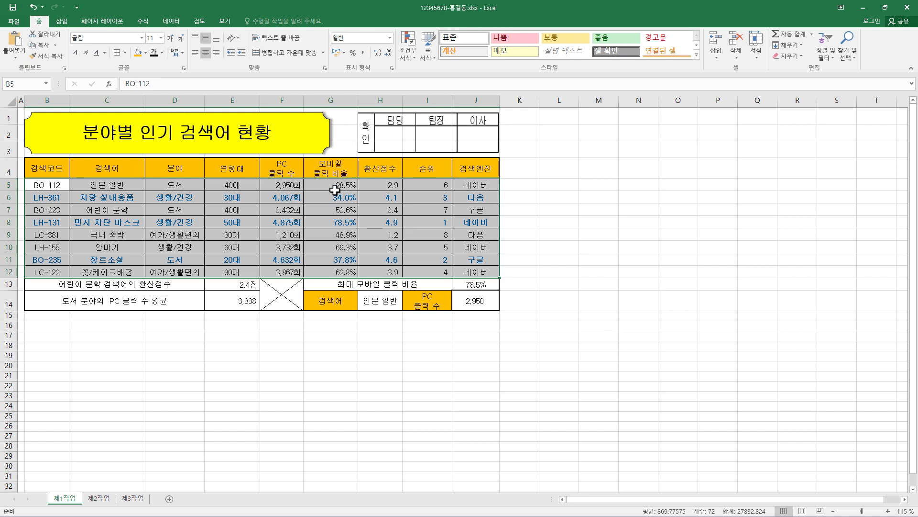
# Check the PC click counts in the highlighted rows and save the workbook
pyautogui.click(287, 198)
pyautogui.click(294, 222)
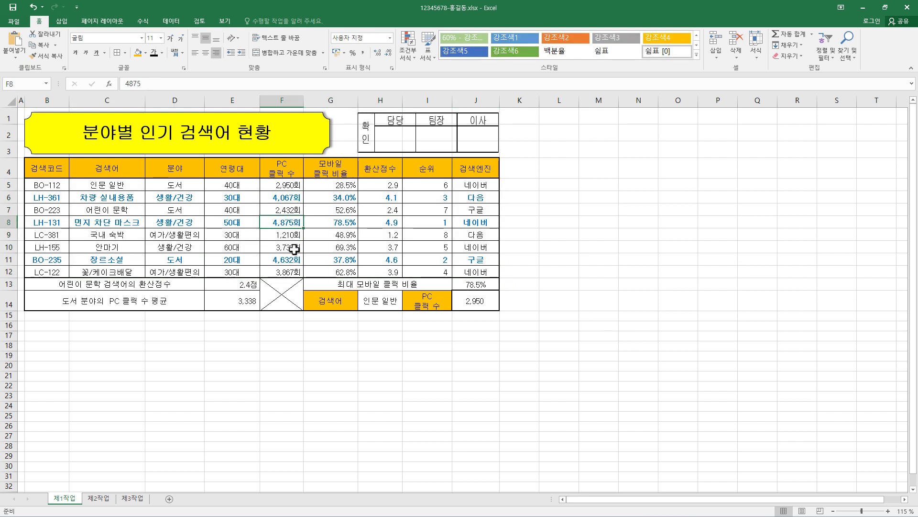
pyautogui.click(293, 254)
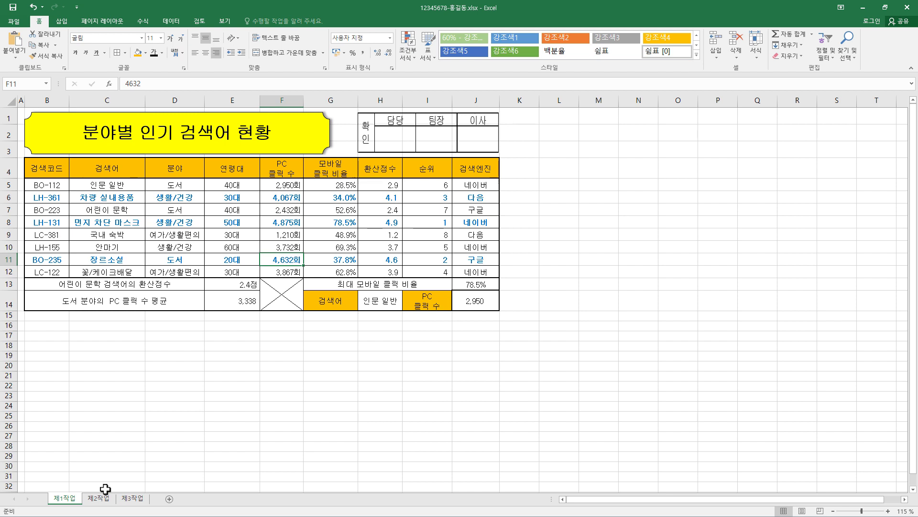
pyautogui.click(15, 13)
# Copy B4:H12 to cell B2 of the 제2작업 sheet, keeping the source column widths
pyautogui.moveTo(45, 175); pyautogui.dragTo(381, 271)
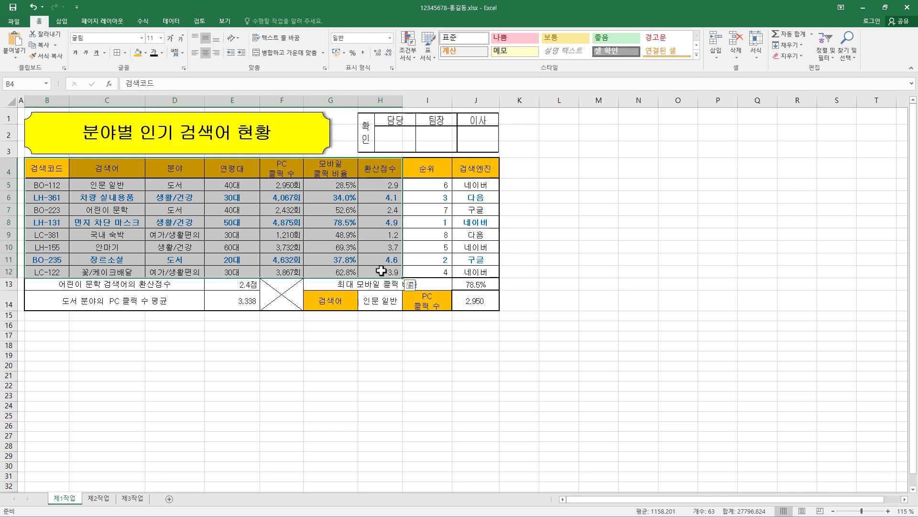
pyautogui.hotkey('ctrl', 'c')
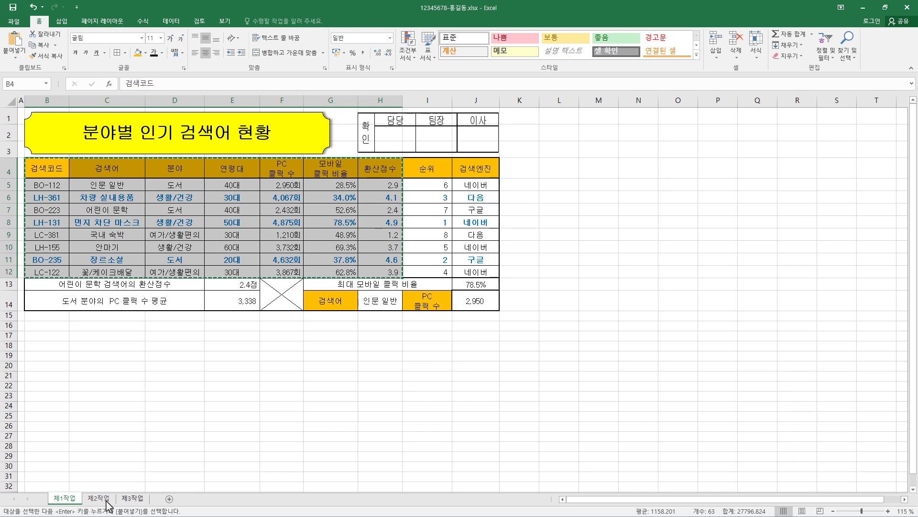
pyautogui.click(98, 498)
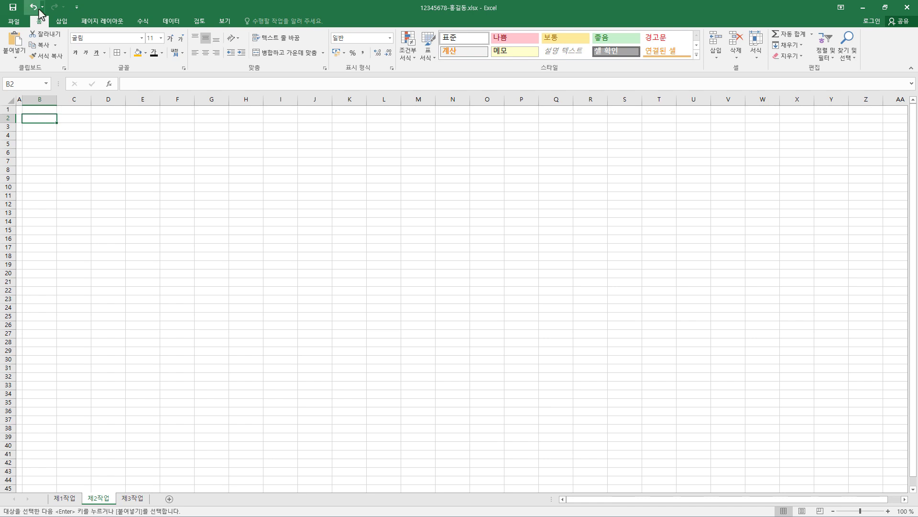
pyautogui.click(16, 58)
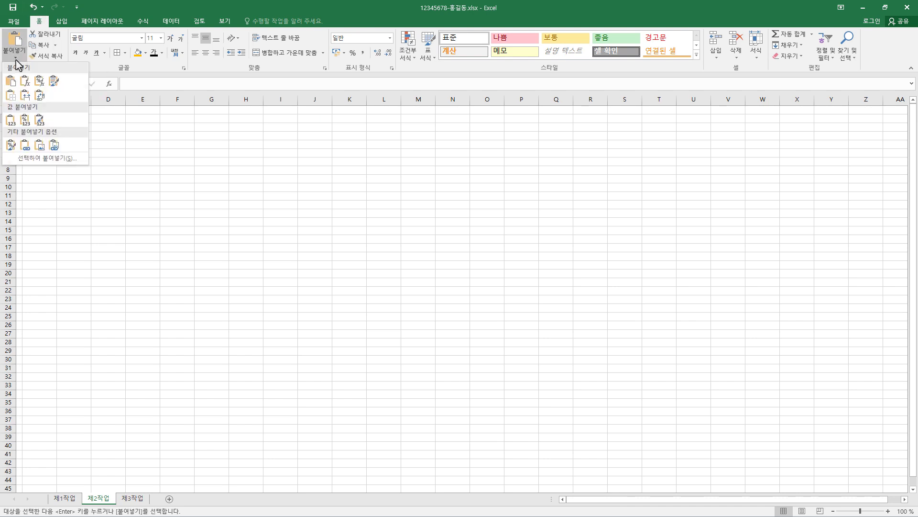
pyautogui.click(27, 95)
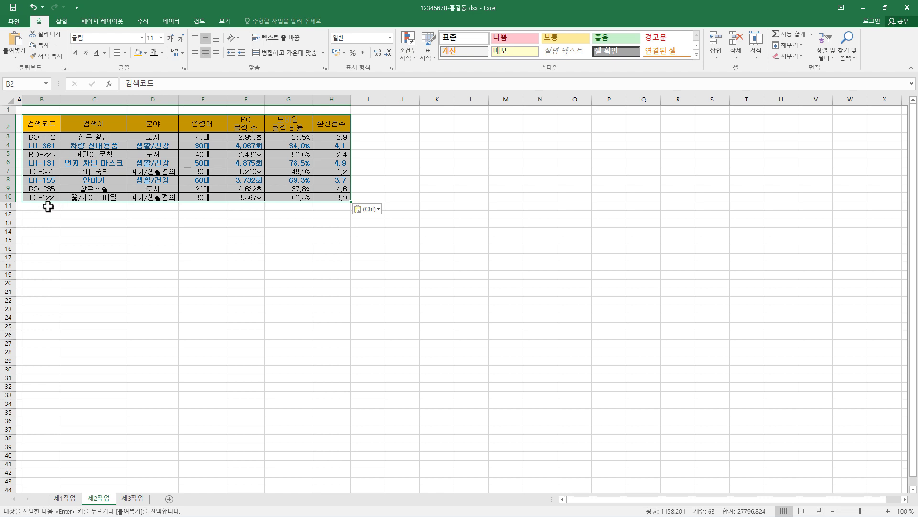
# Merge and centre B11:G11 below the copied table and enter the label 환산점수의 전체 평균
pyautogui.moveTo(48, 206); pyautogui.dragTo(275, 205)
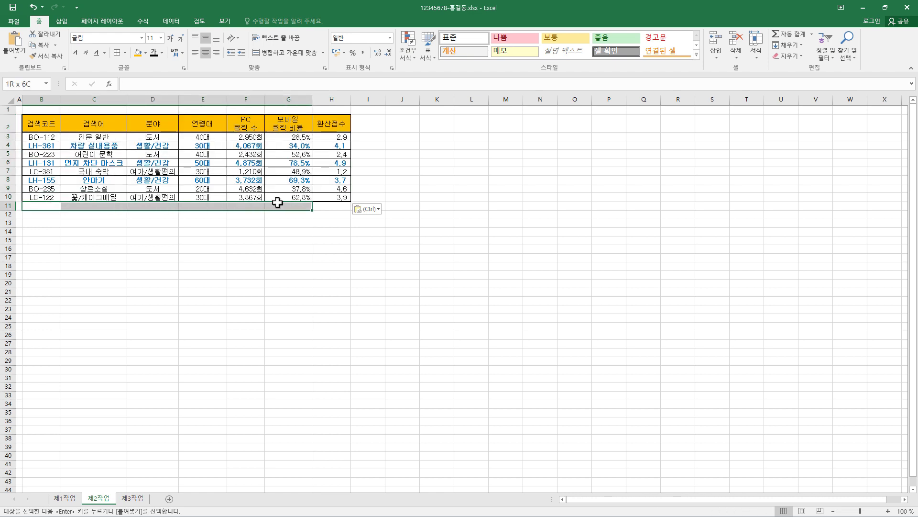
pyautogui.click(288, 53)
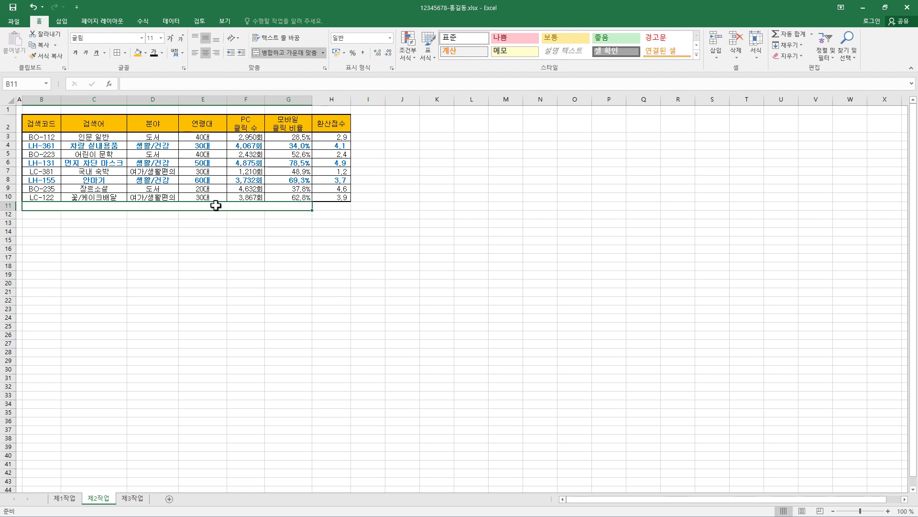
pyautogui.write('환산점수의 전체 평균')
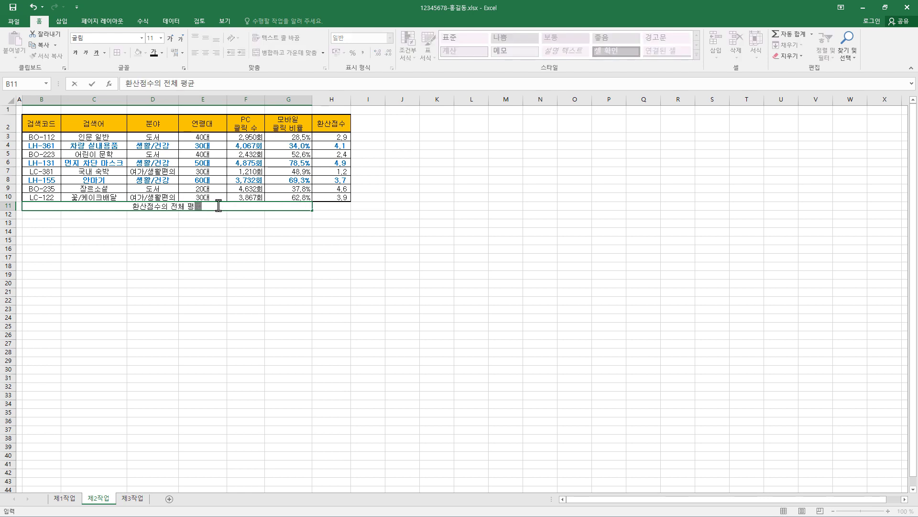
pyautogui.click(336, 207)
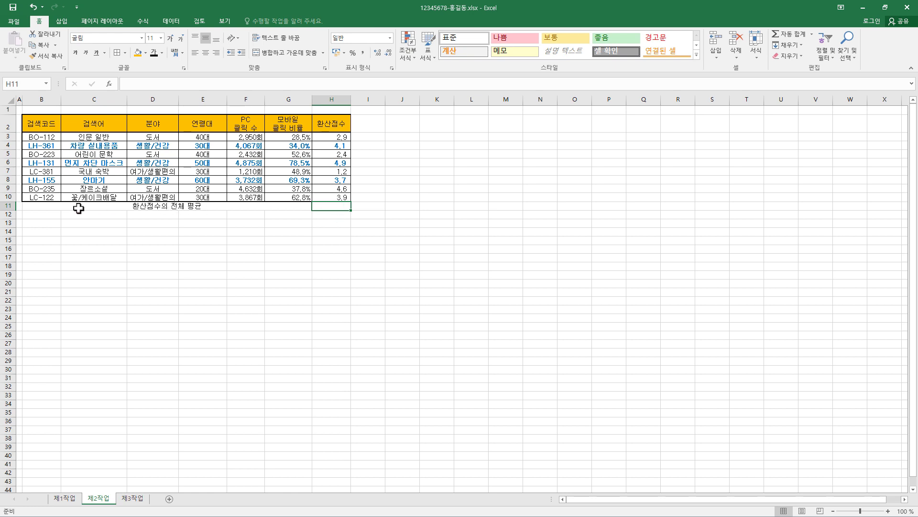
# Apply all borders to B11:H11 and centre its contents horizontally
pyautogui.click(59, 206)
pyautogui.moveTo(303, 207); pyautogui.dragTo(338, 207)
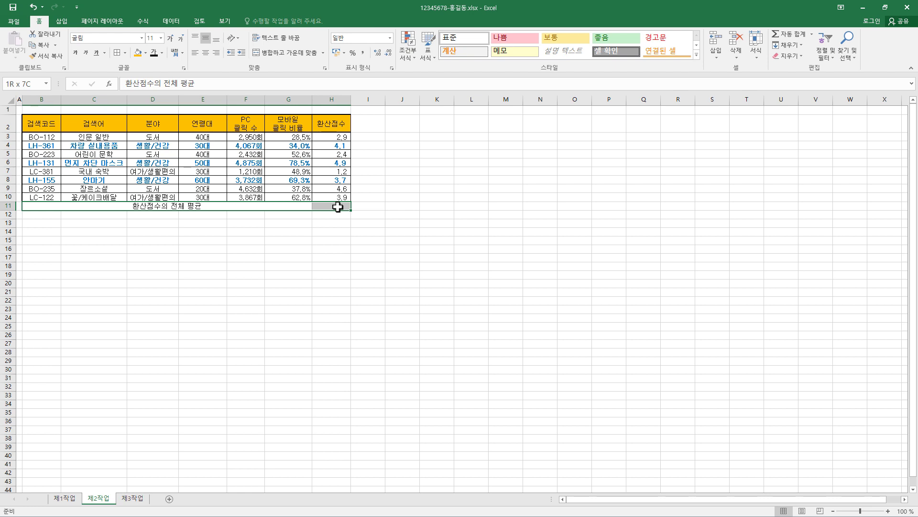
pyautogui.click(125, 52)
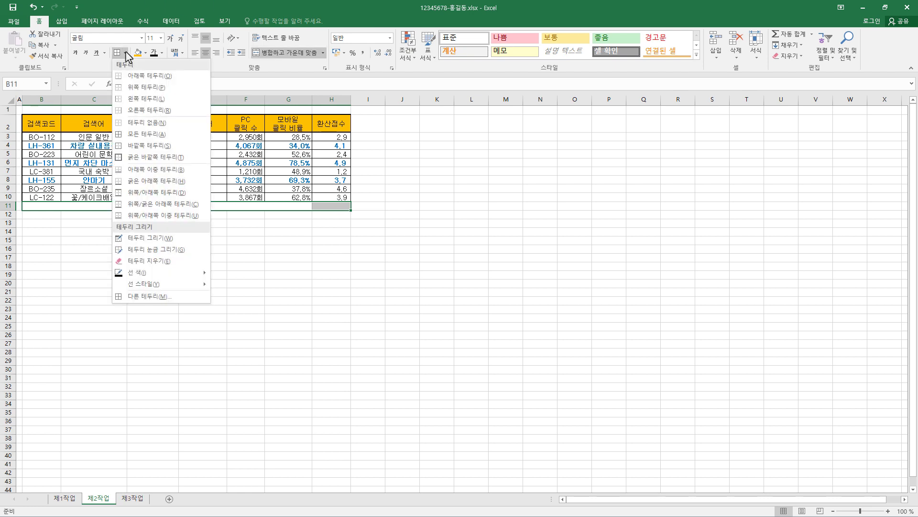
pyautogui.click(149, 135)
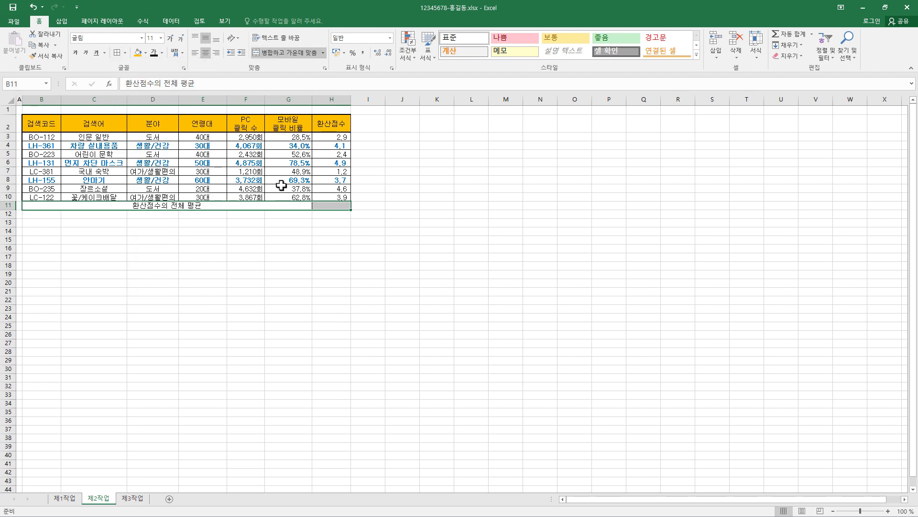
pyautogui.click(206, 54)
pyautogui.click(206, 52)
# Enter =AVERAGE(H3:H10) in cell H11 for the overall average of the 환산점수 column
pyautogui.click(335, 204)
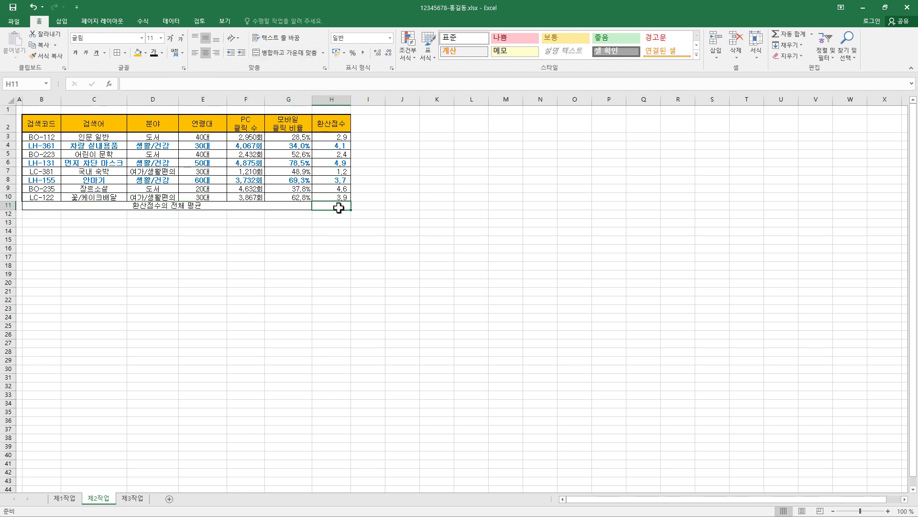
pyautogui.click(236, 83)
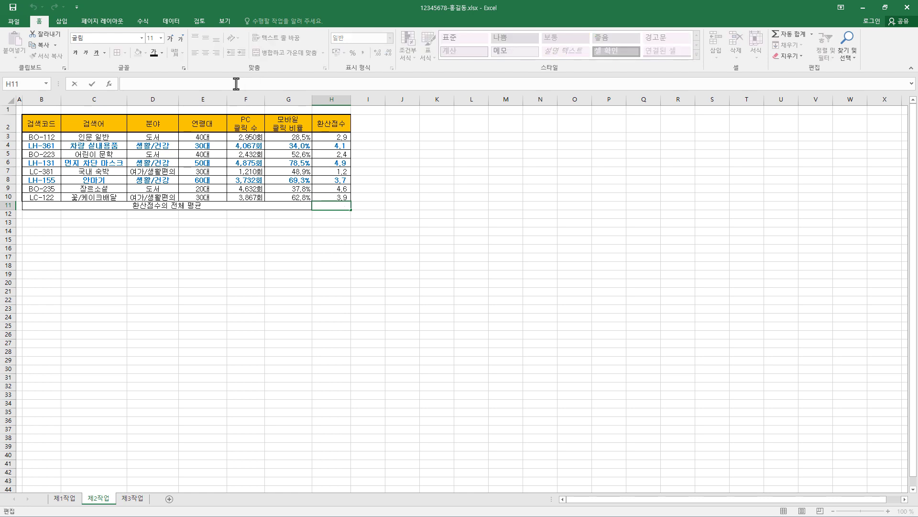
pyautogui.write('=ave')
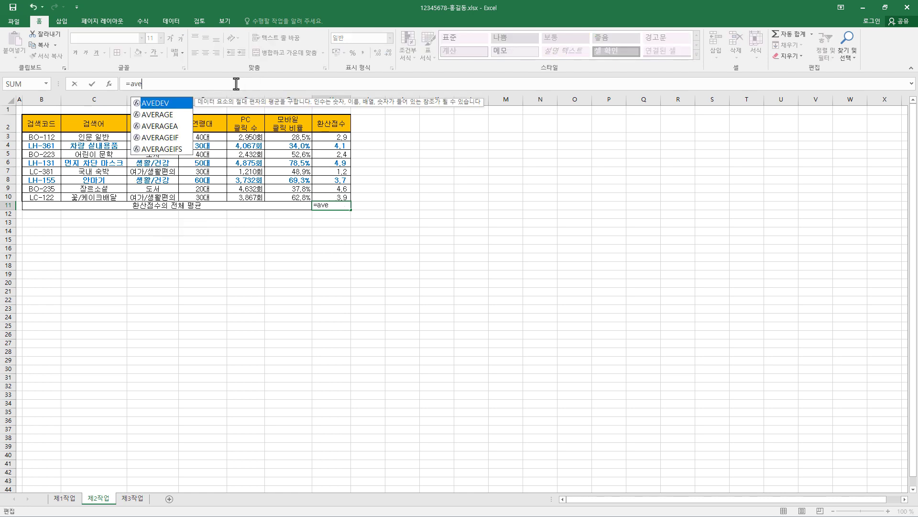
pyautogui.doubleClick(183, 111)
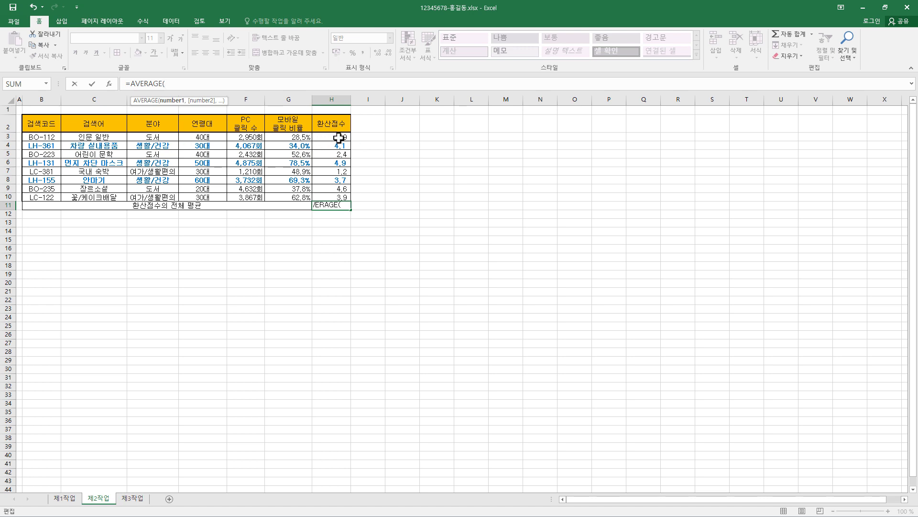
pyautogui.moveTo(339, 138); pyautogui.dragTo(339, 195)
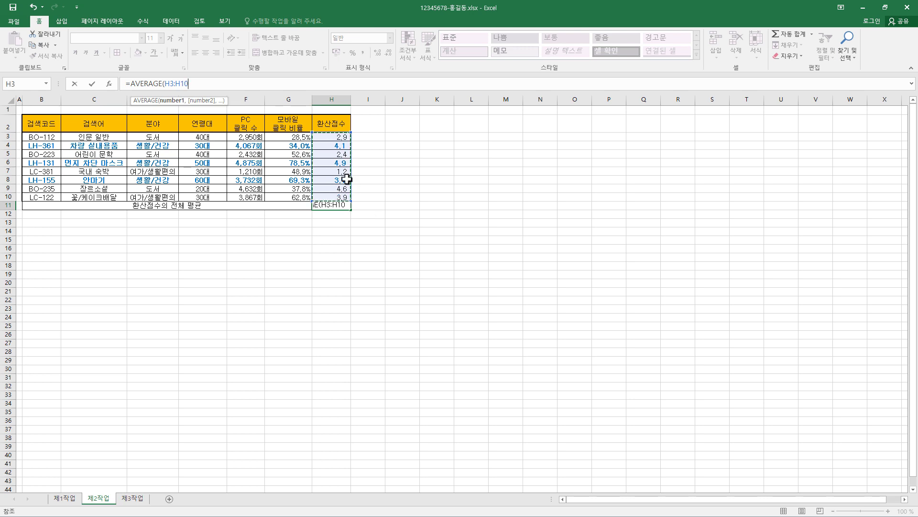
pyautogui.write(')')
pyautogui.press('Return')
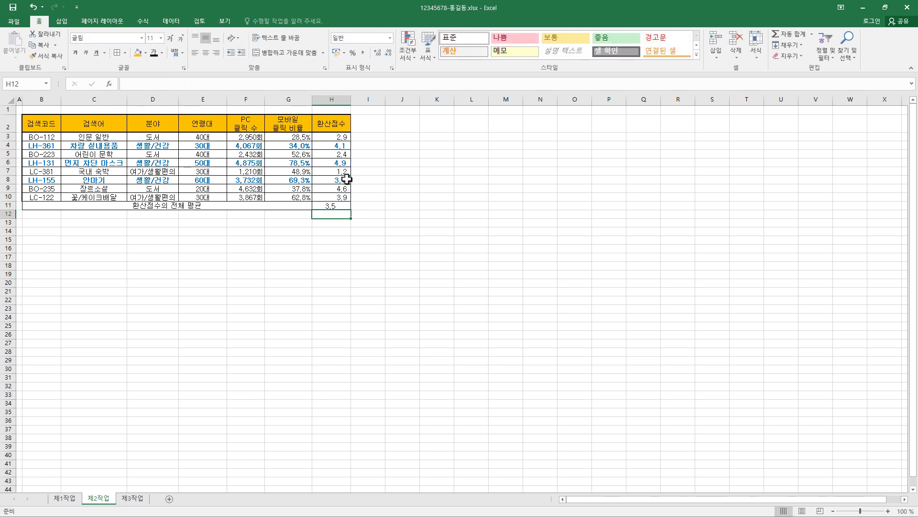
pyautogui.click(332, 206)
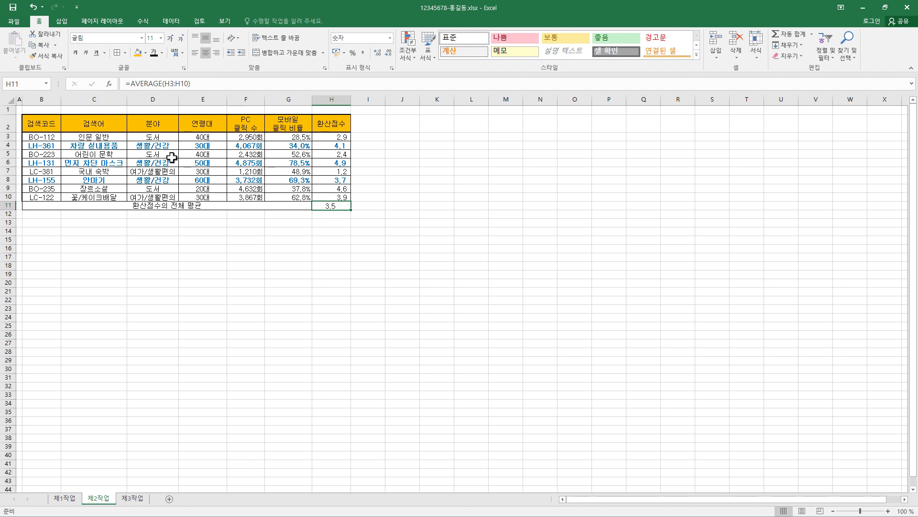
# Open Goal Seek with the 환산점수 average in H11 as the formula cell
pyautogui.click(109, 137)
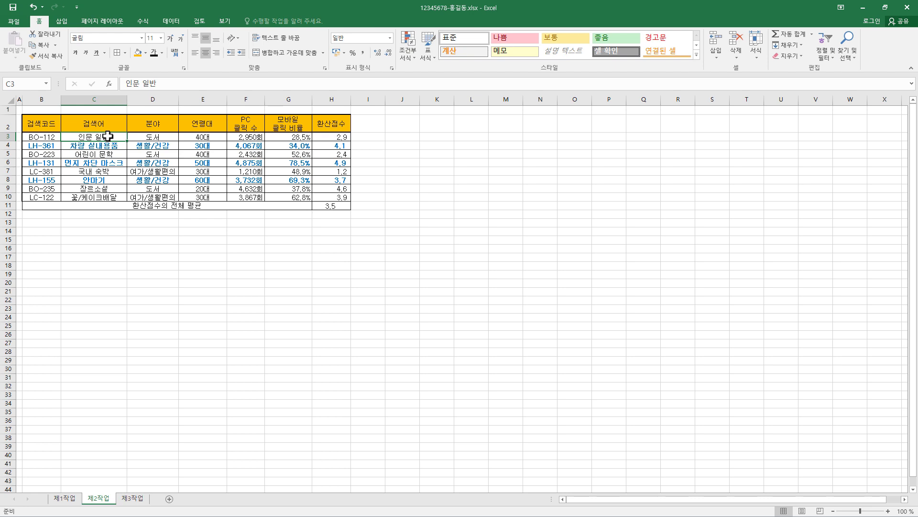
pyautogui.click(334, 138)
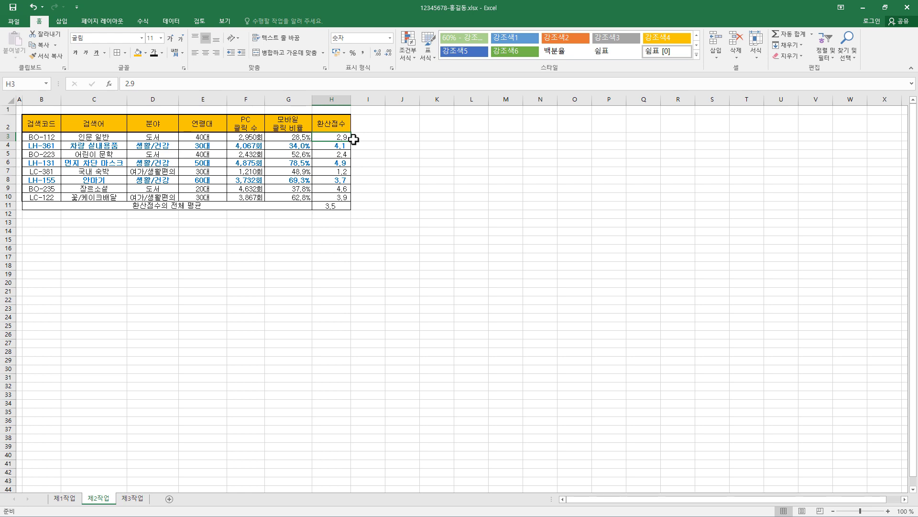
pyautogui.click(339, 206)
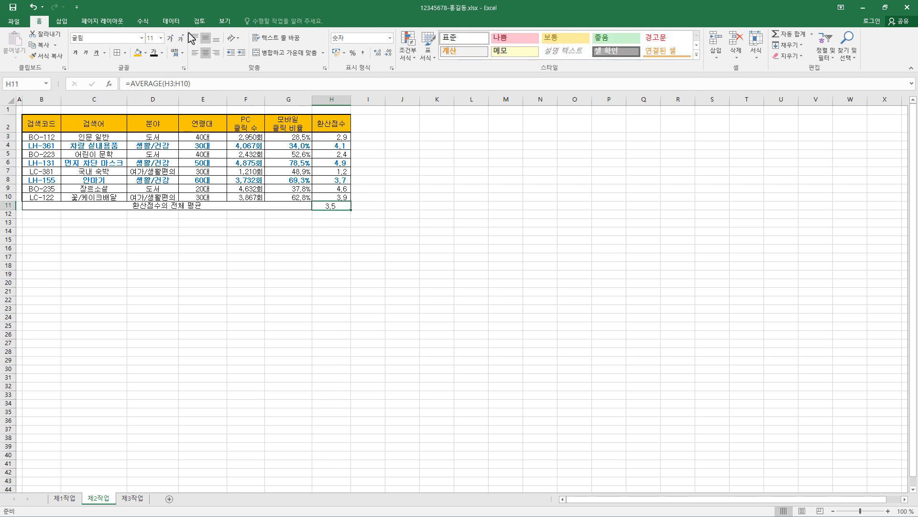
pyautogui.click(170, 21)
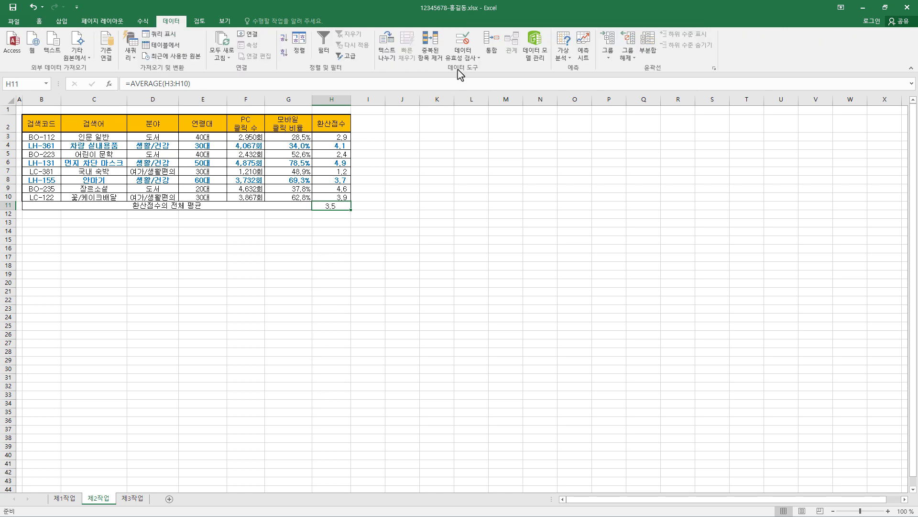
pyautogui.click(570, 61)
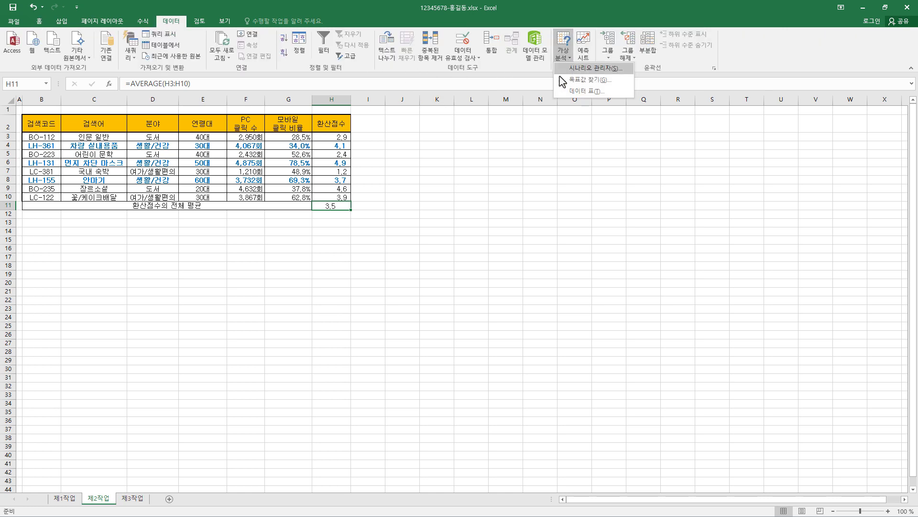
pyautogui.click(584, 79)
pyautogui.moveTo(353, 131); pyautogui.dragTo(417, 137)
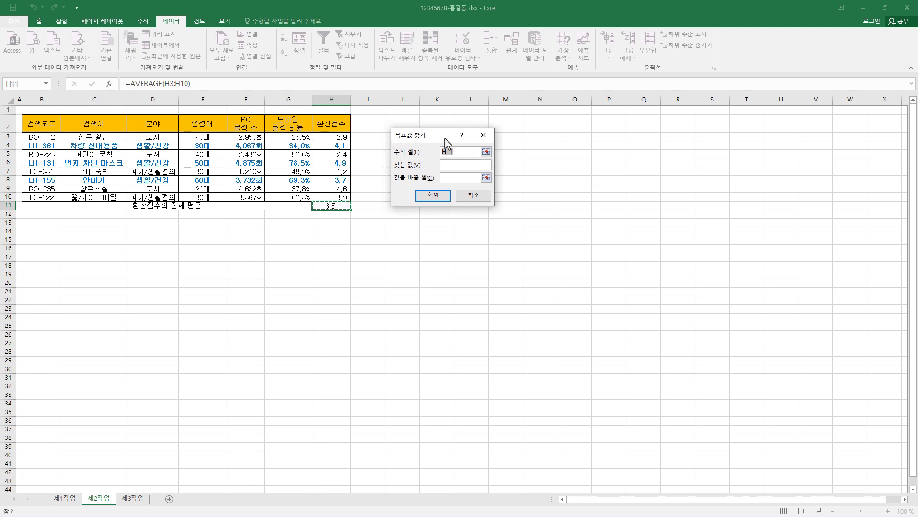
# Run Goal Seek to bring H11 to 3.6 by changing cell H3, and keep the solution
pyautogui.click(442, 152)
pyautogui.click(455, 164)
pyautogui.write('3.6')
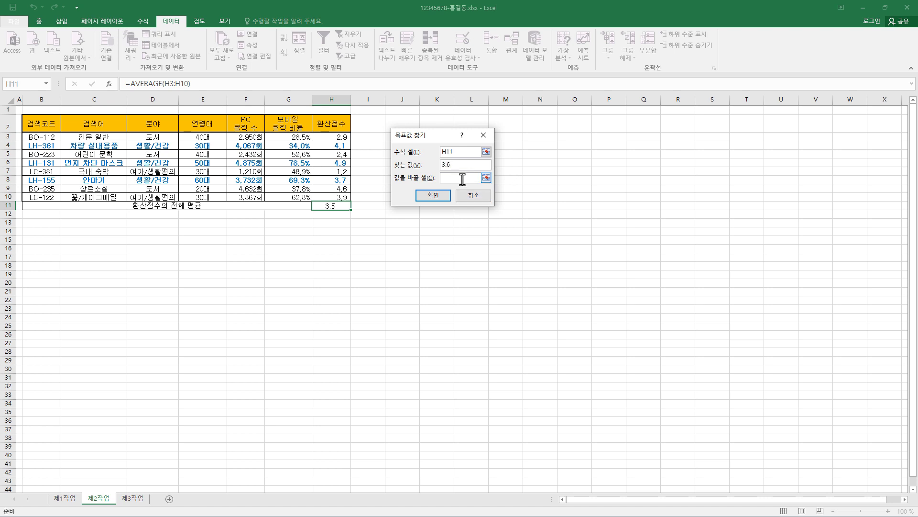
pyautogui.click(462, 179)
pyautogui.click(345, 138)
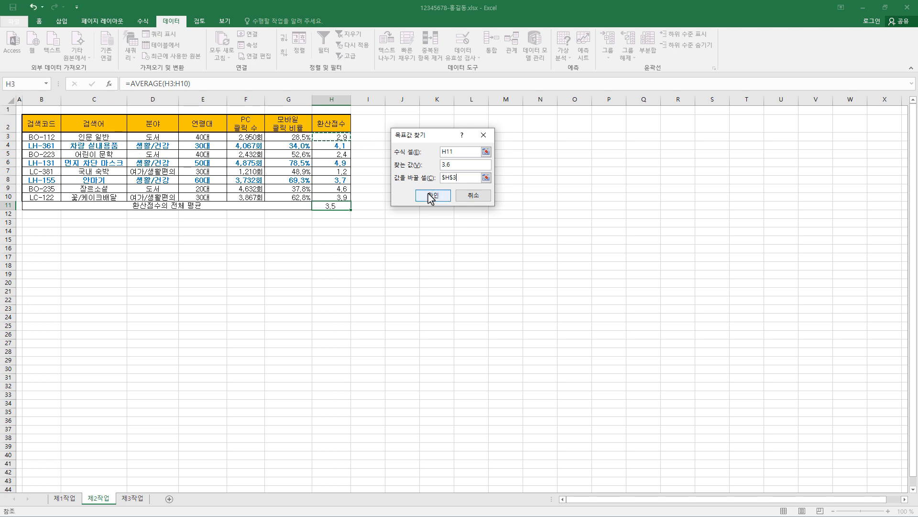
pyautogui.click(445, 200)
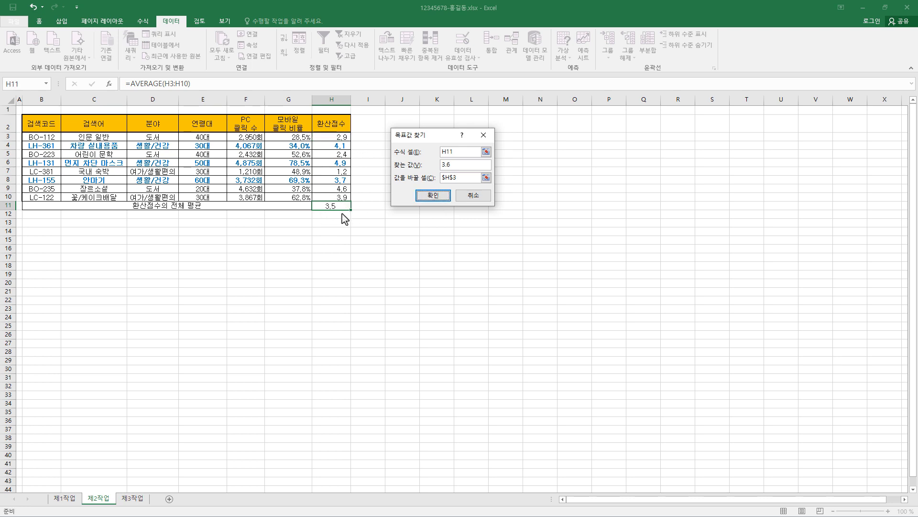
pyautogui.click(437, 196)
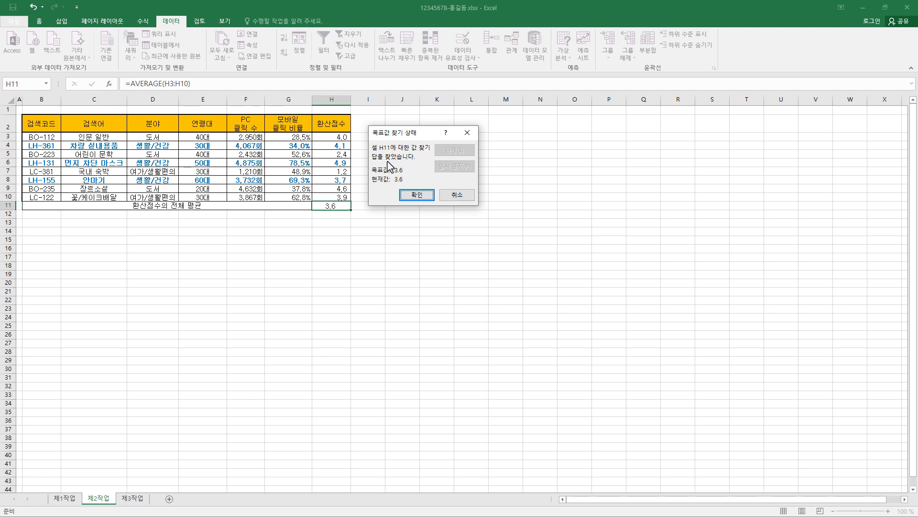
pyautogui.click(423, 198)
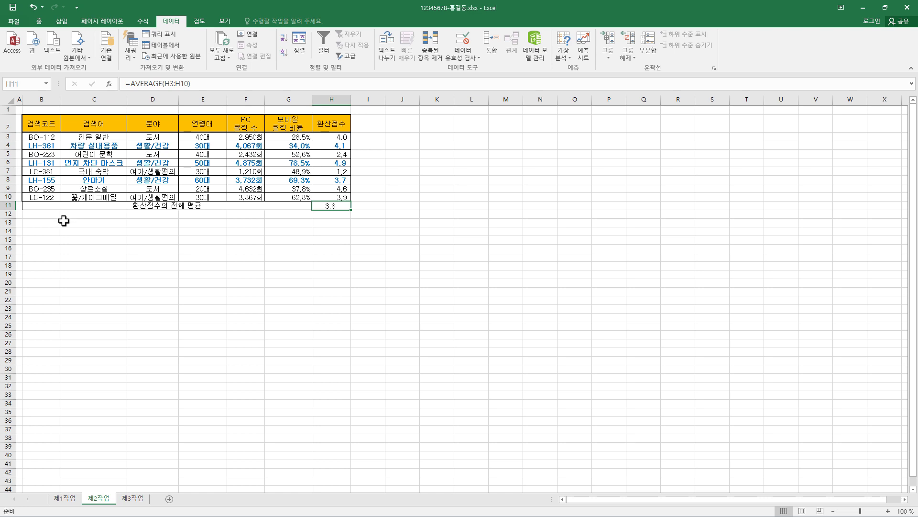
# Copy the 검색코드 and 모바일 클릭 비율 headers to B14:C14 as the criteria headings
pyautogui.click(48, 125)
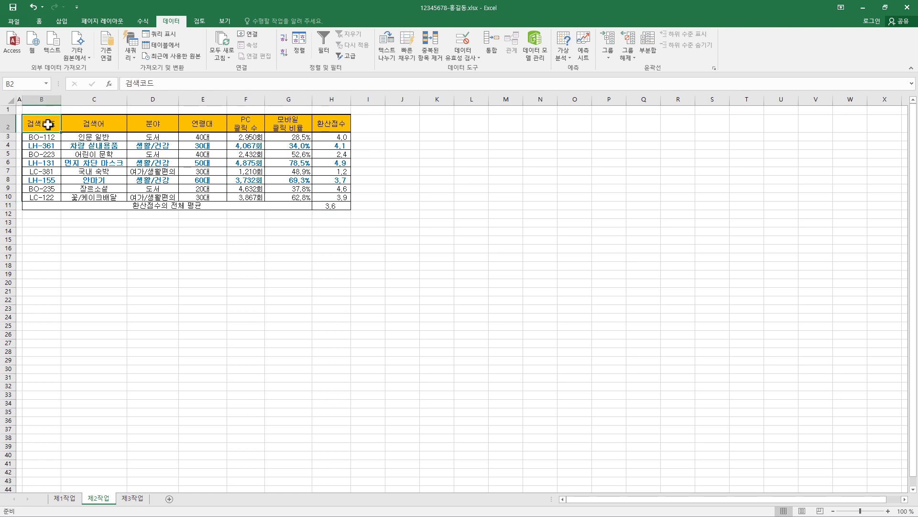
pyautogui.keyDown('ctrl'); pyautogui.click(292, 126); pyautogui.keyUp('ctrl')
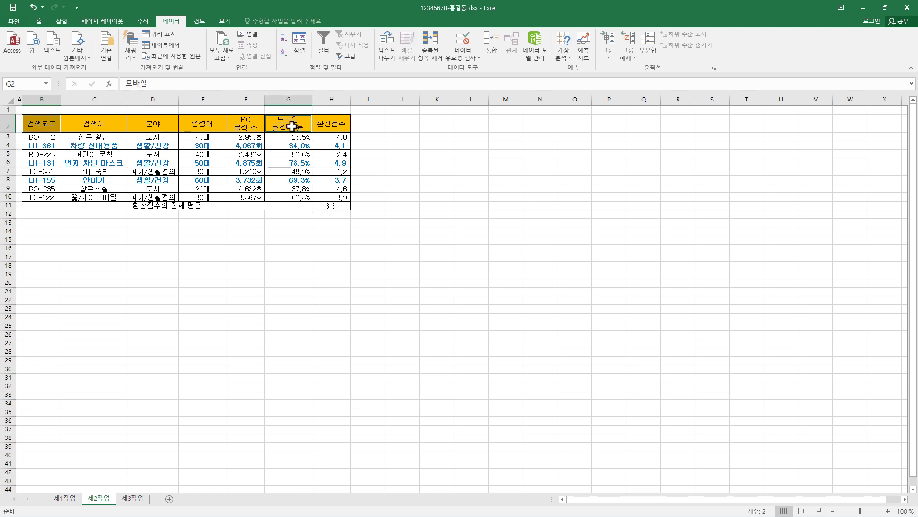
pyautogui.hotkey('ctrl', 'c')
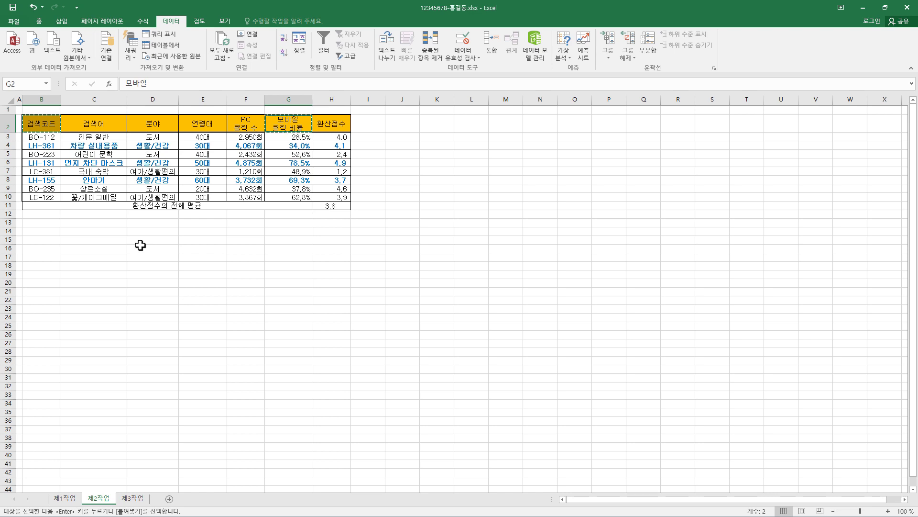
pyautogui.click(40, 233)
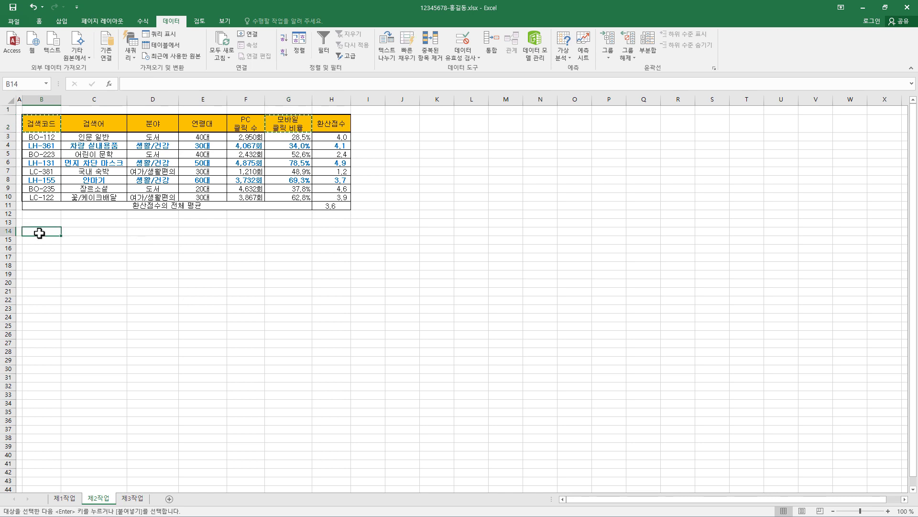
pyautogui.hotkey('ctrl', 'v')
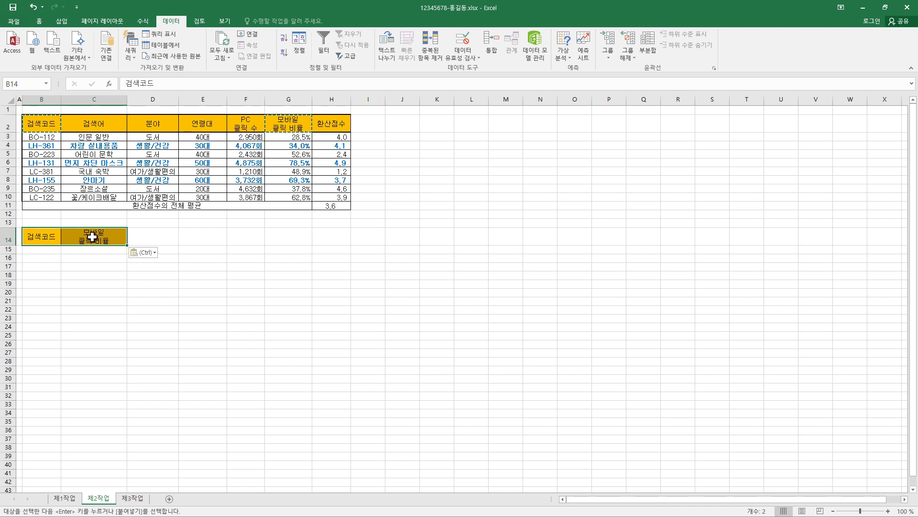
pyautogui.click(41, 237)
pyautogui.click(85, 238)
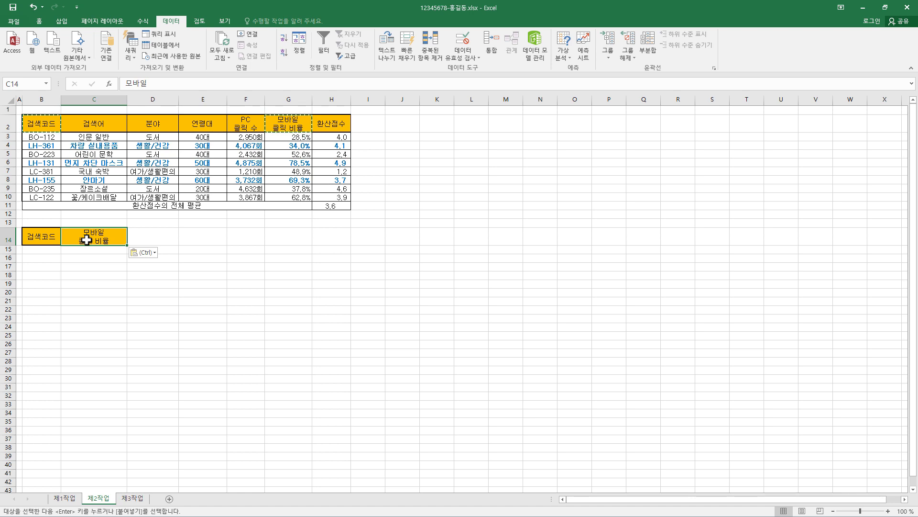
pyautogui.click(47, 239)
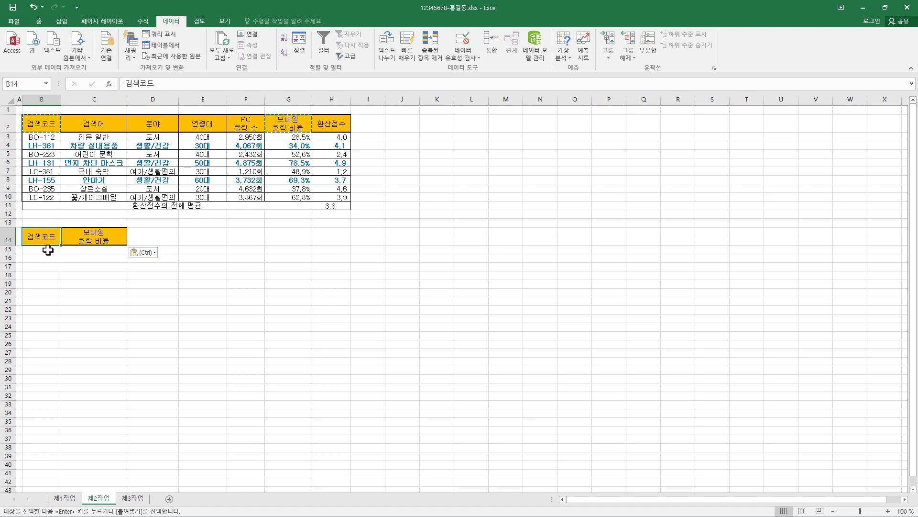
# Enter the criteria L* in B15 under 검색코드 and >=50% in C15 under 모바일 클릭 비율
pyautogui.click(47, 249)
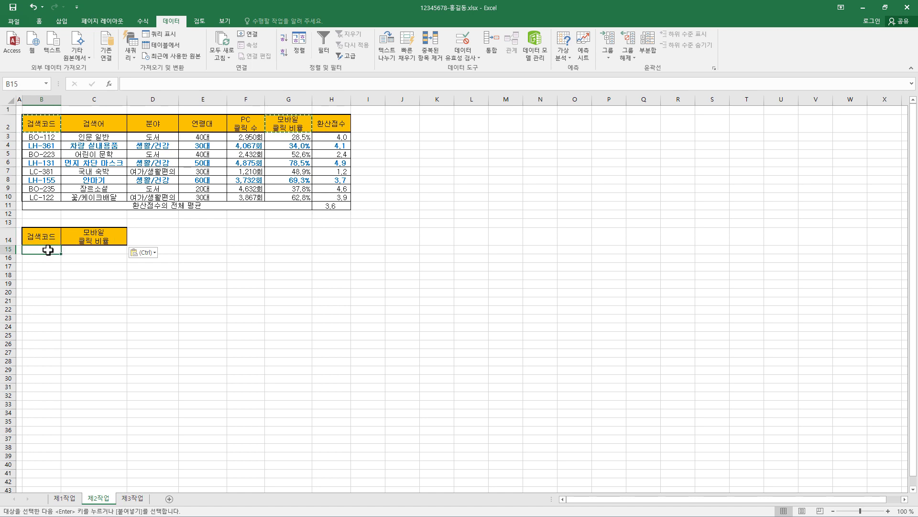
pyautogui.press('Escape')
pyautogui.write('l')
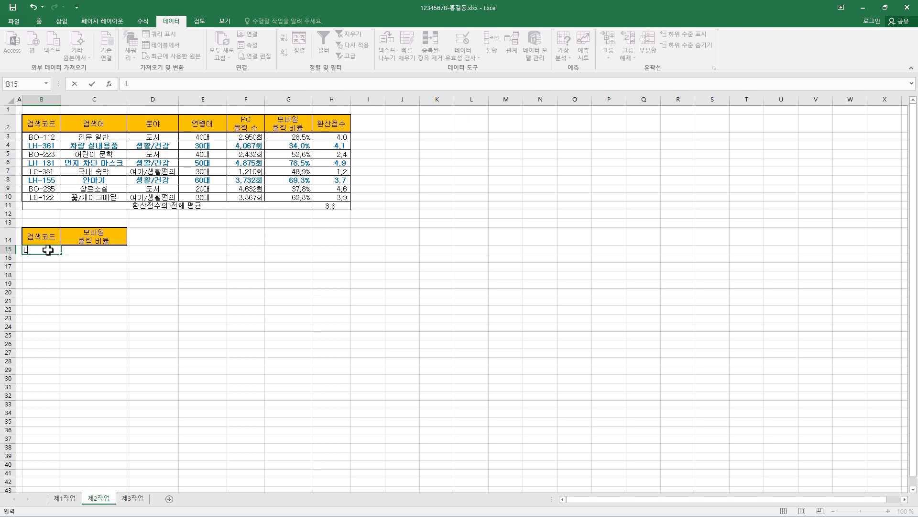
pyautogui.write('*')
pyautogui.click(68, 250)
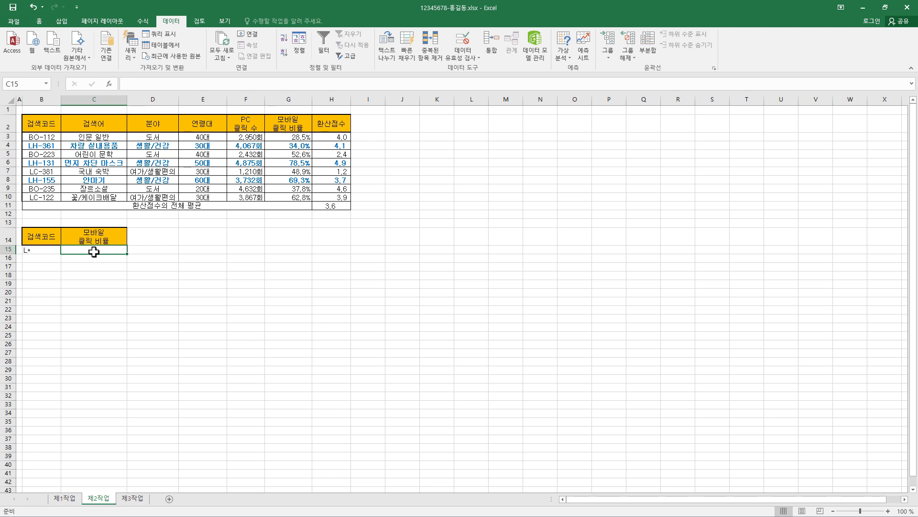
pyautogui.write('>=')
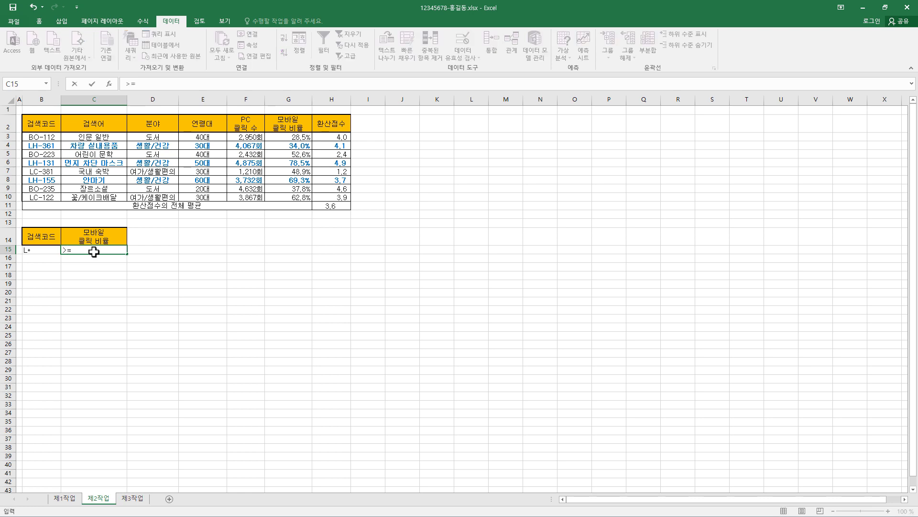
pyautogui.write('50%')
pyautogui.click(50, 250)
pyautogui.click(79, 250)
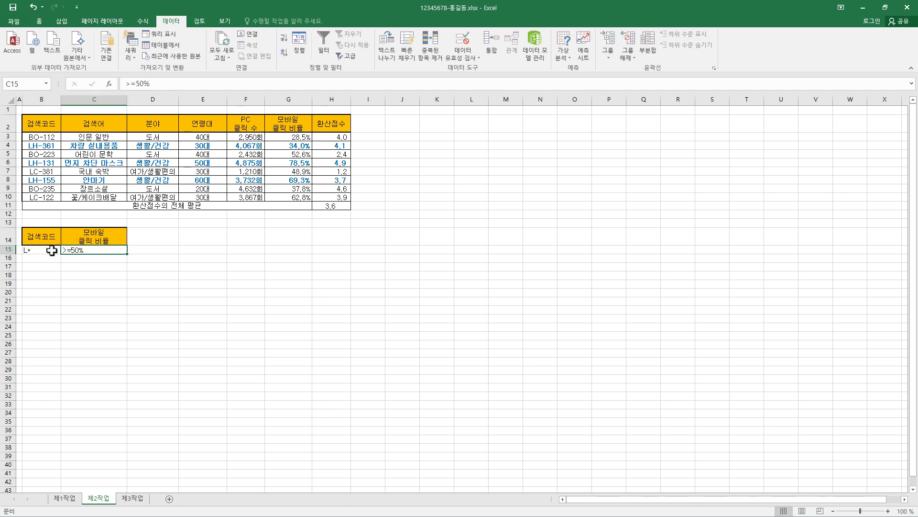
# Centre the criteria cells B15:C15 horizontally
pyautogui.moveTo(53, 250); pyautogui.dragTo(90, 250)
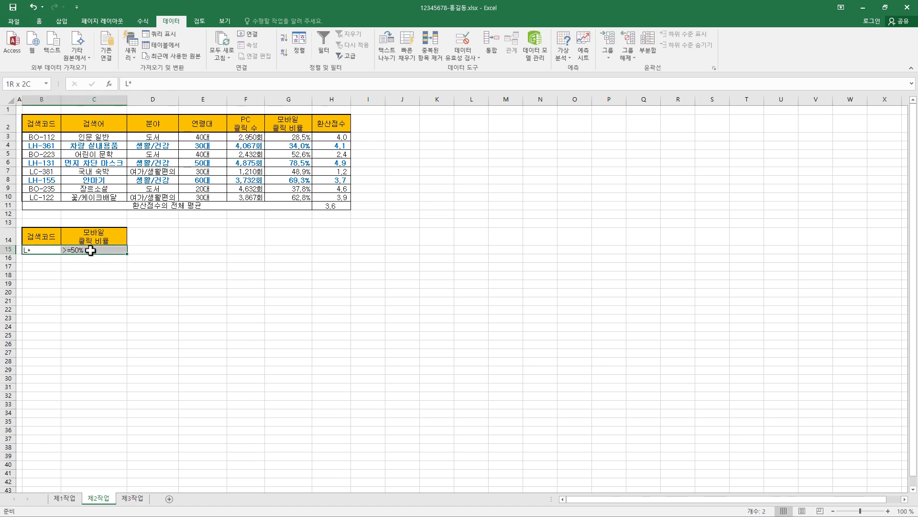
pyautogui.click(40, 21)
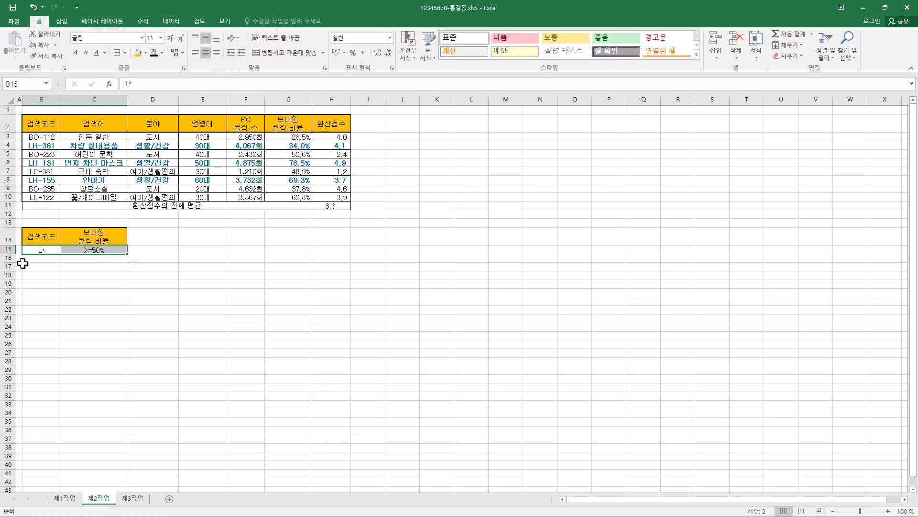
pyautogui.click(72, 249)
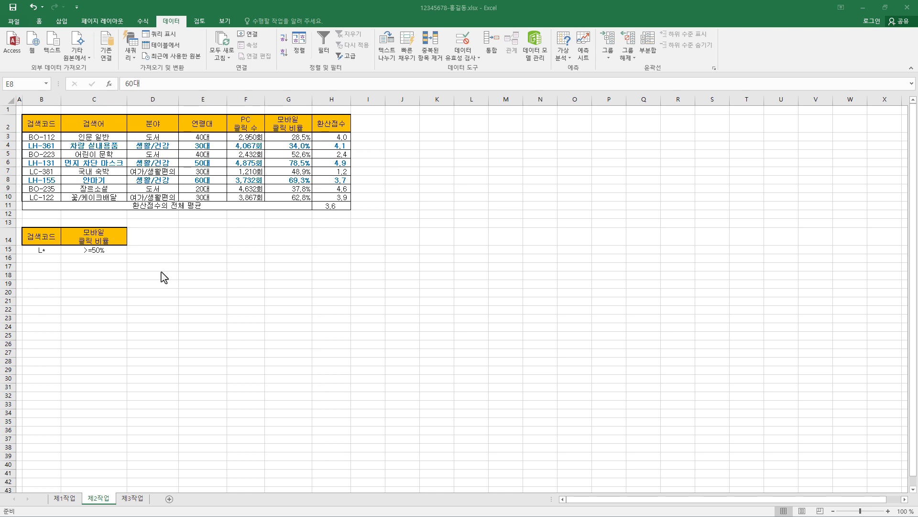
# Copy the 검색어, 분야, PC 클릭 수 and 환산점수 headers to B18:E18 as the output headings
pyautogui.moveTo(27, 128); pyautogui.dragTo(348, 123)
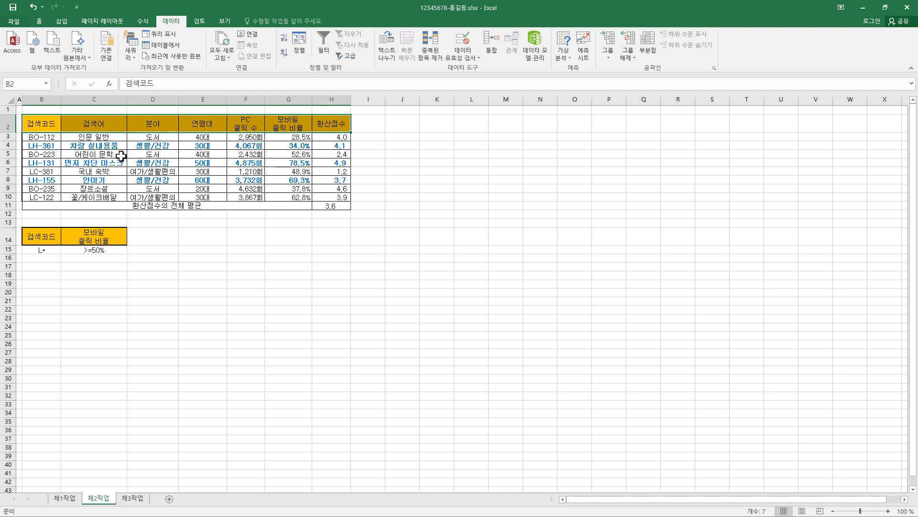
pyautogui.click(99, 124)
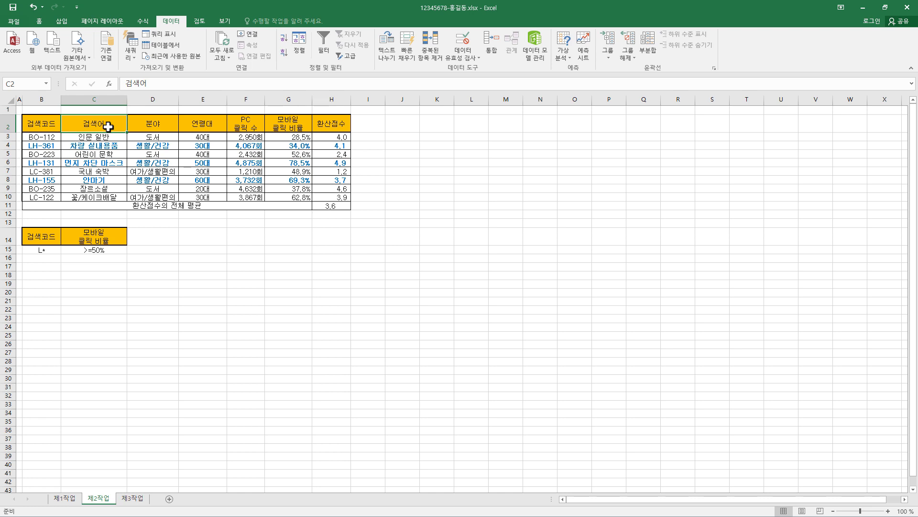
pyautogui.keyDown('ctrl'); pyautogui.click(148, 125); pyautogui.keyUp('ctrl')
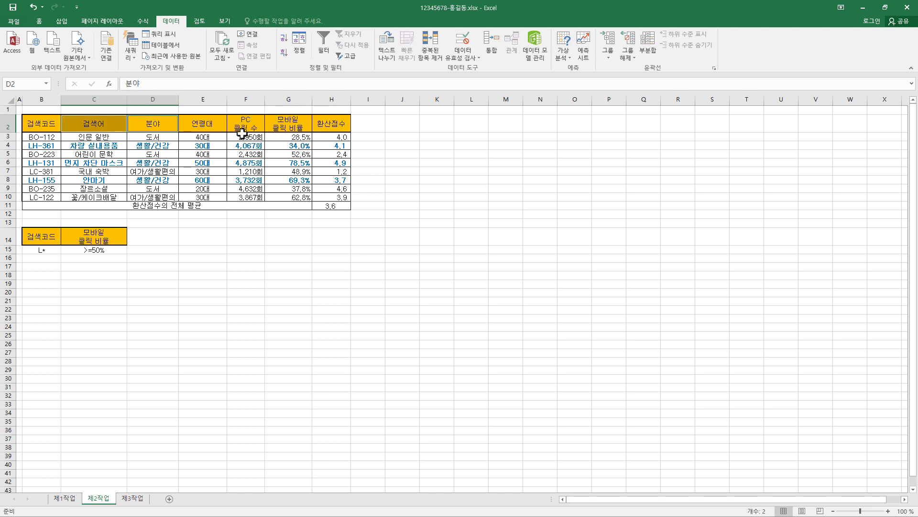
pyautogui.keyDown('ctrl'); pyautogui.click(241, 133); pyautogui.keyUp('ctrl')
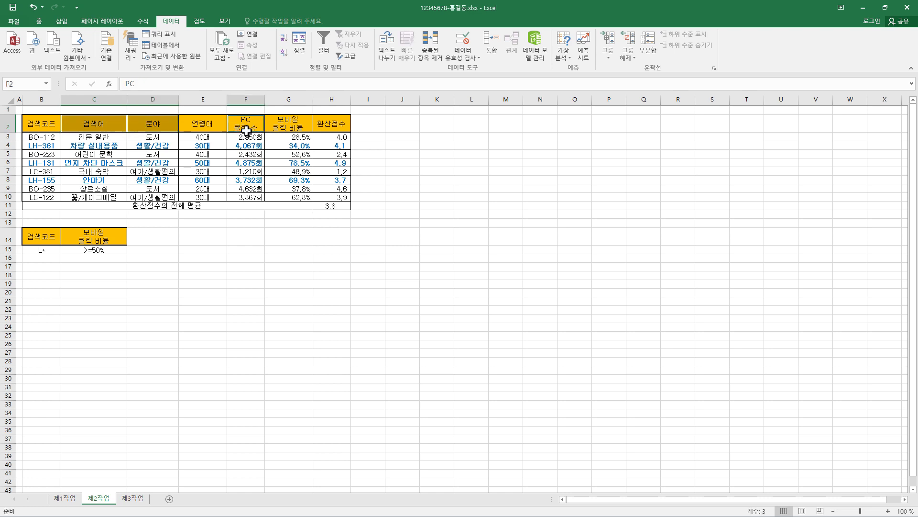
pyautogui.keyDown('ctrl'); pyautogui.click(332, 124); pyautogui.keyUp('ctrl')
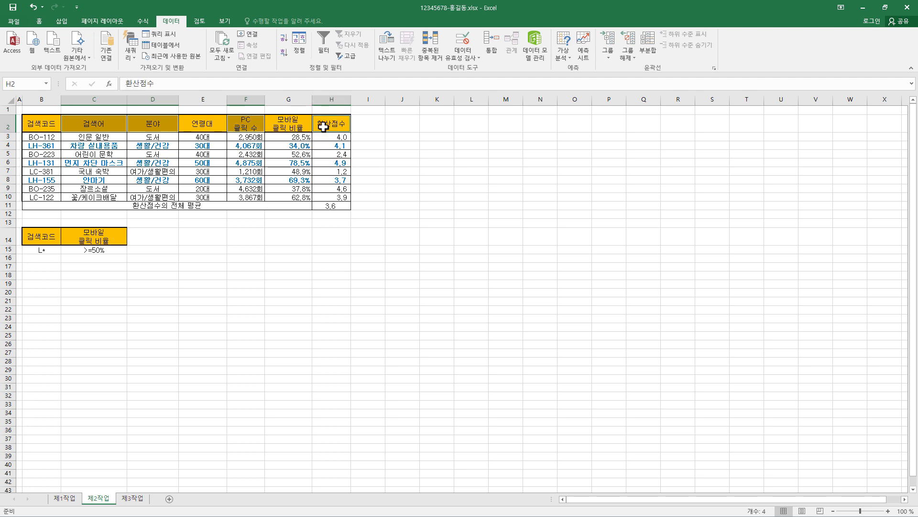
pyautogui.hotkey('ctrl', 'c')
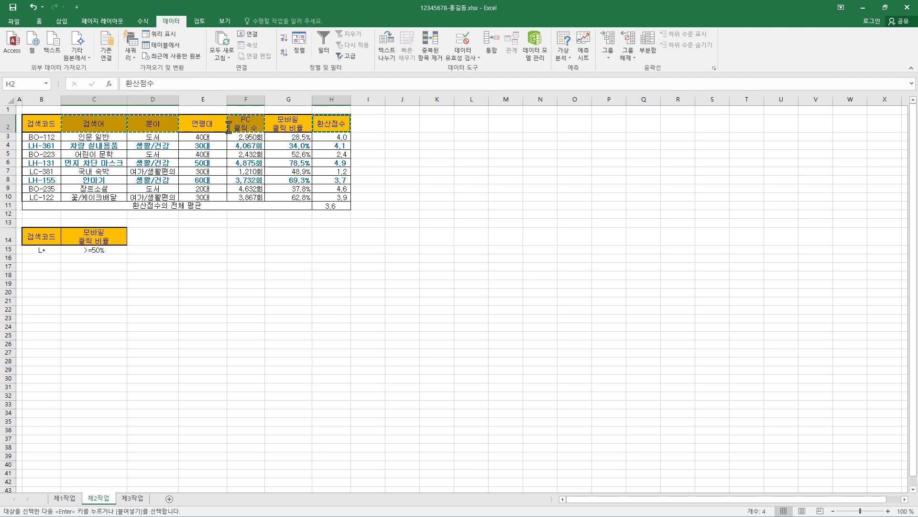
pyautogui.click(42, 278)
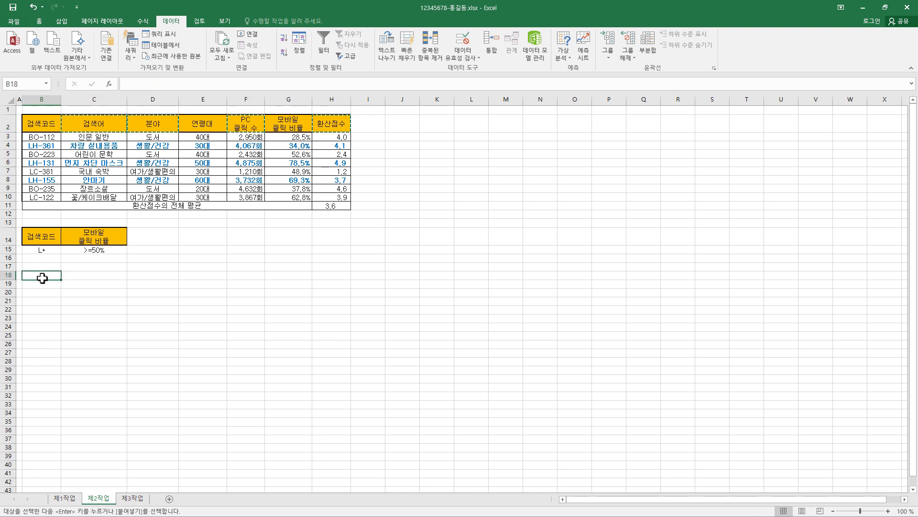
pyautogui.hotkey('ctrl', 'v')
pyautogui.press('ctrl')
pyautogui.press('Escape')
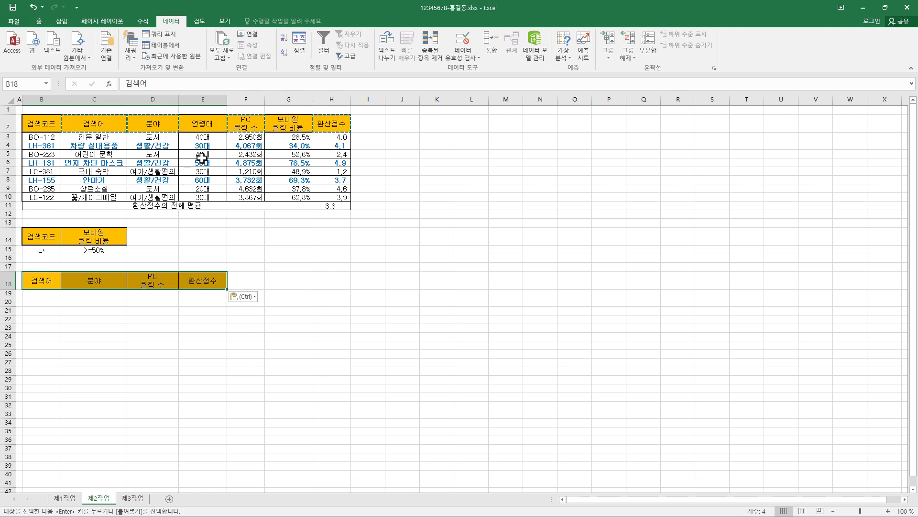
# Start an advanced filter on the table B2:H11 with the results copied to another location
pyautogui.click(277, 172)
pyautogui.click(176, 184)
pyautogui.click(211, 160)
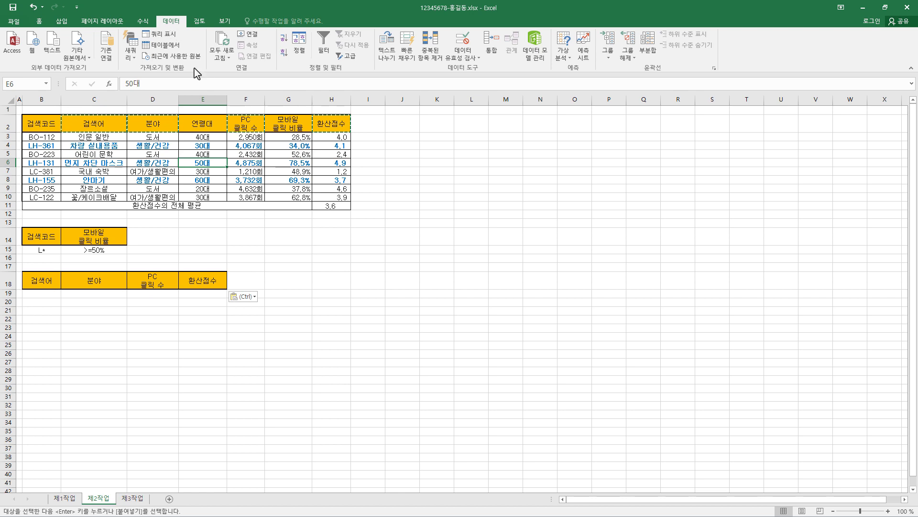
pyautogui.click(347, 56)
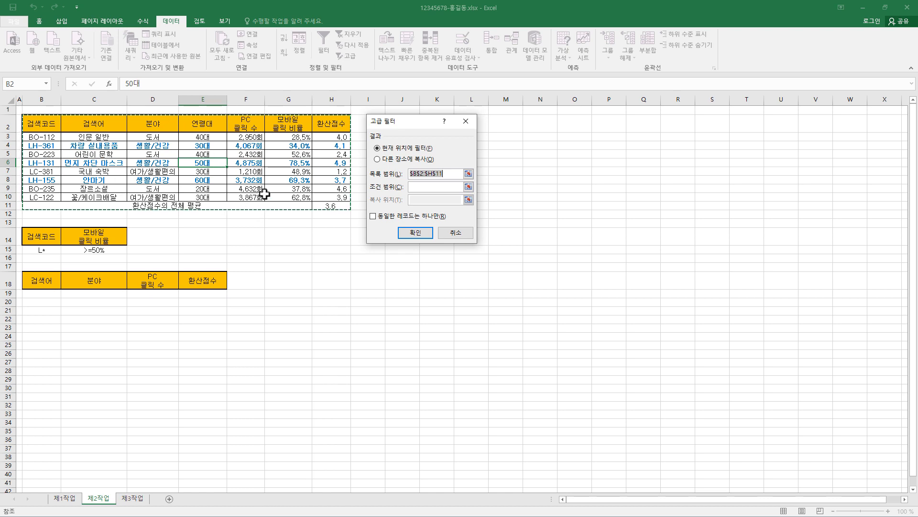
pyautogui.click(381, 161)
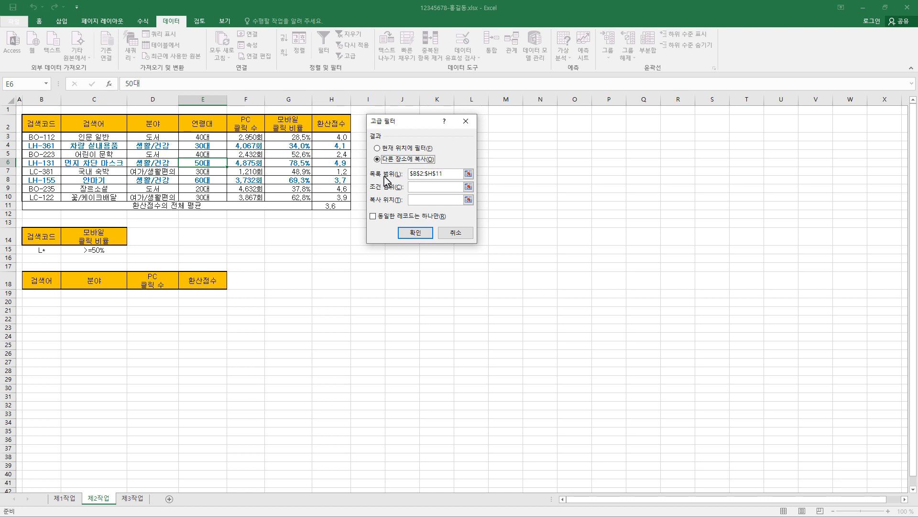
pyautogui.click(443, 173)
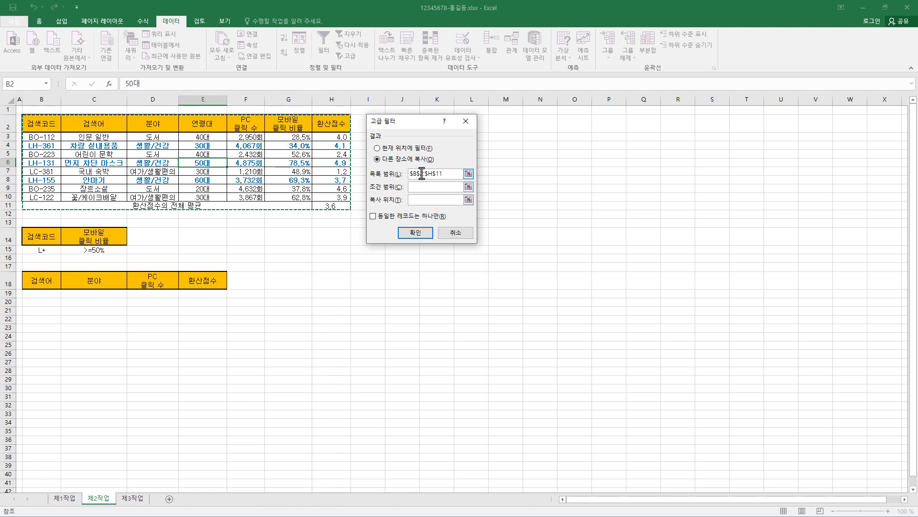
pyautogui.click(443, 177)
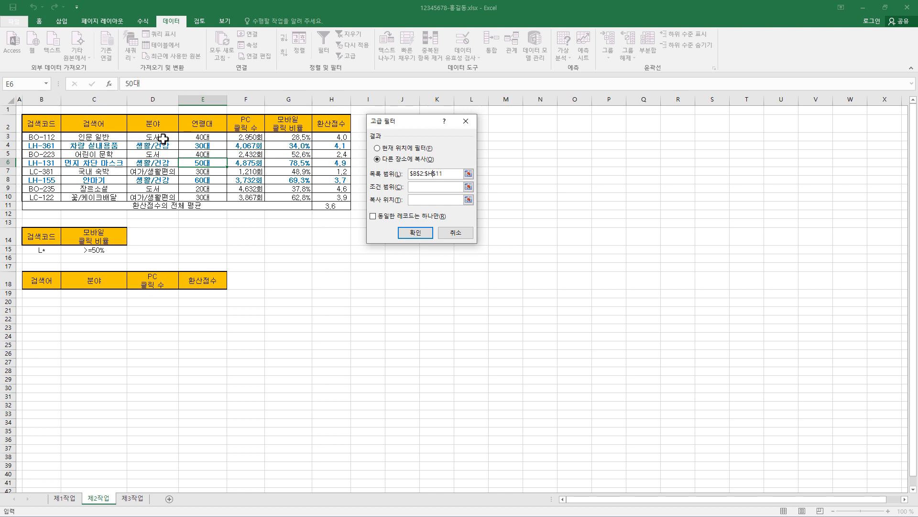
pyautogui.doubleClick(450, 176)
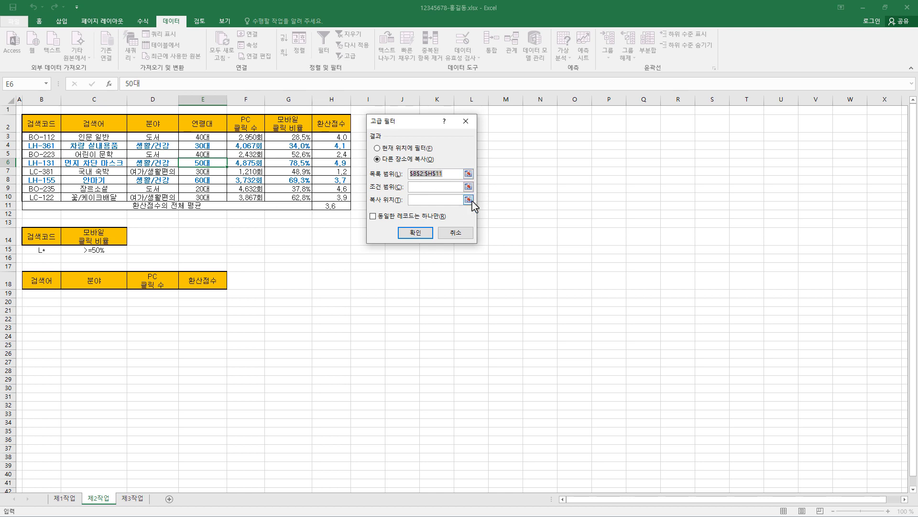
# Set the advanced filter's criteria range to B14:C15 and its copy destination to B18:E18, and run it
pyautogui.click(429, 187)
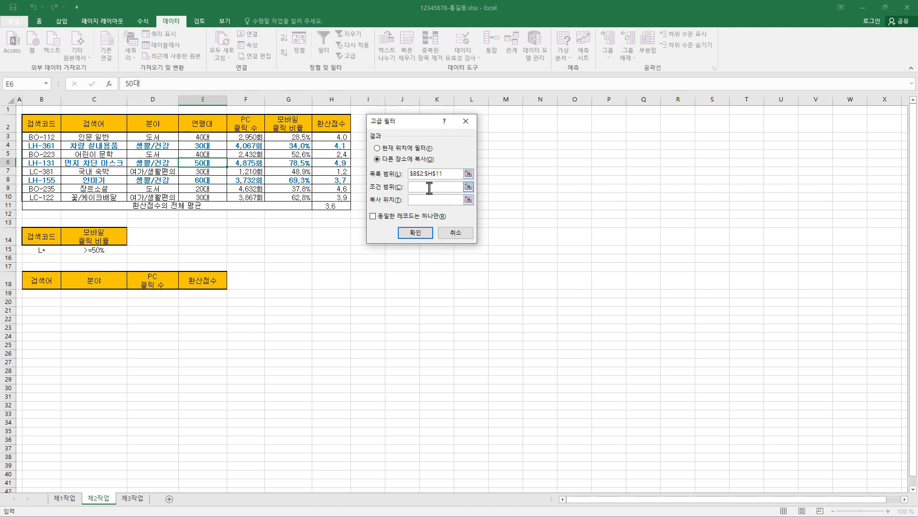
pyautogui.moveTo(48, 238); pyautogui.dragTo(117, 250)
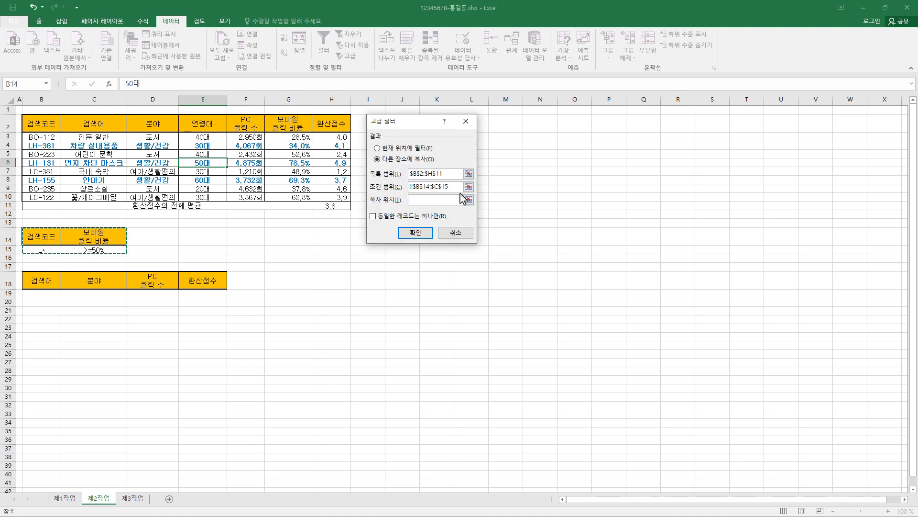
pyautogui.click(422, 201)
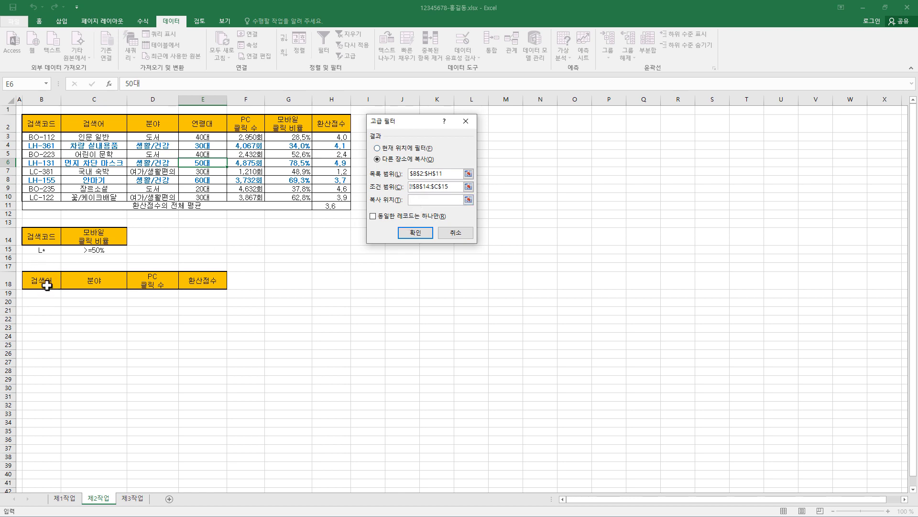
pyautogui.moveTo(43, 282); pyautogui.dragTo(189, 283)
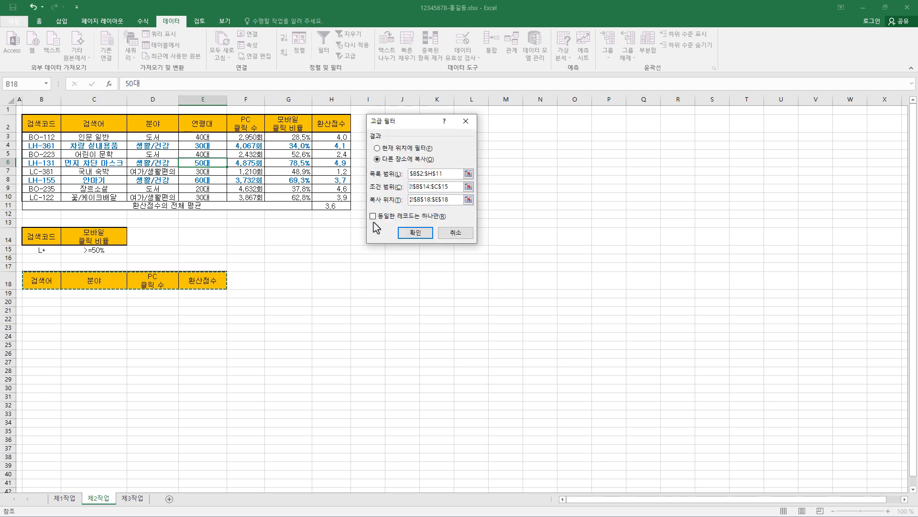
pyautogui.click(418, 234)
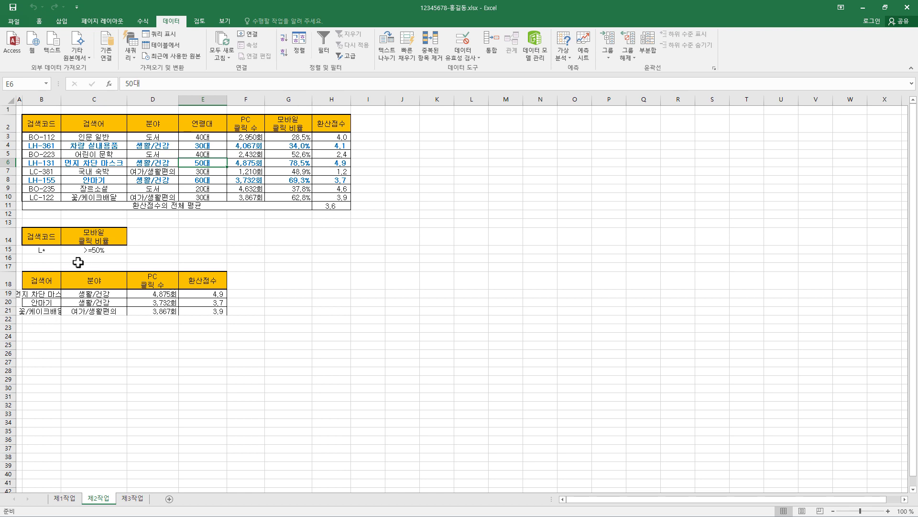
# Widen column B so the filtered 검색어 entries fit in their cells
pyautogui.click(40, 294)
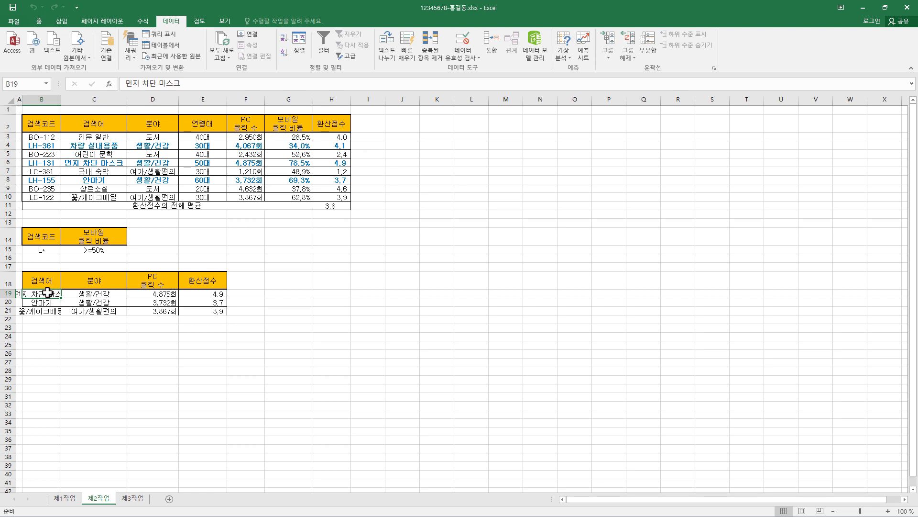
pyautogui.moveTo(62, 101); pyautogui.dragTo(92, 99)
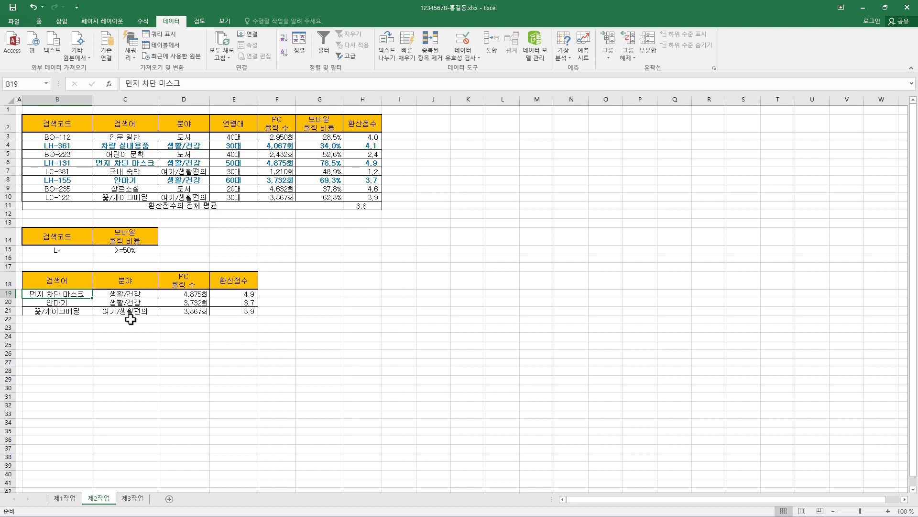
# Open the conditional formatting rules manager for the 제2작업 table and show the rules of the current worksheet
pyautogui.click(67, 499)
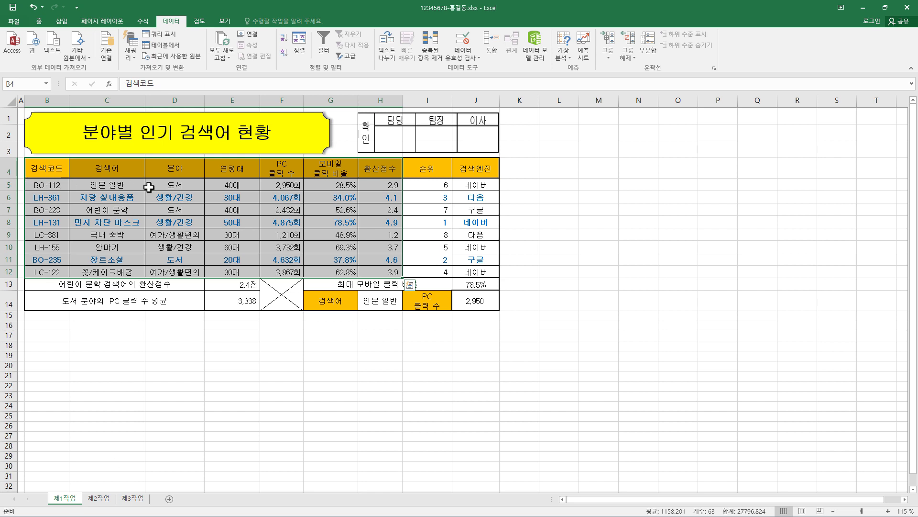
pyautogui.press('Escape')
pyautogui.click(99, 498)
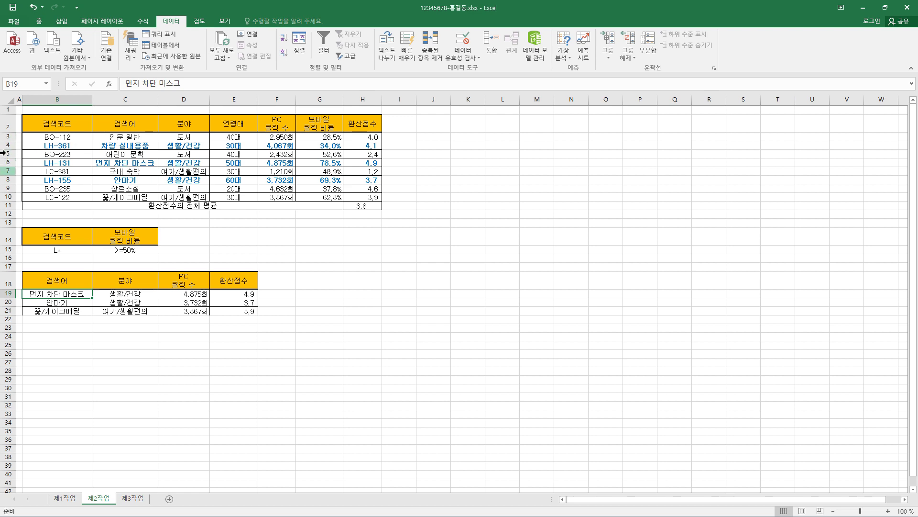
pyautogui.click(233, 153)
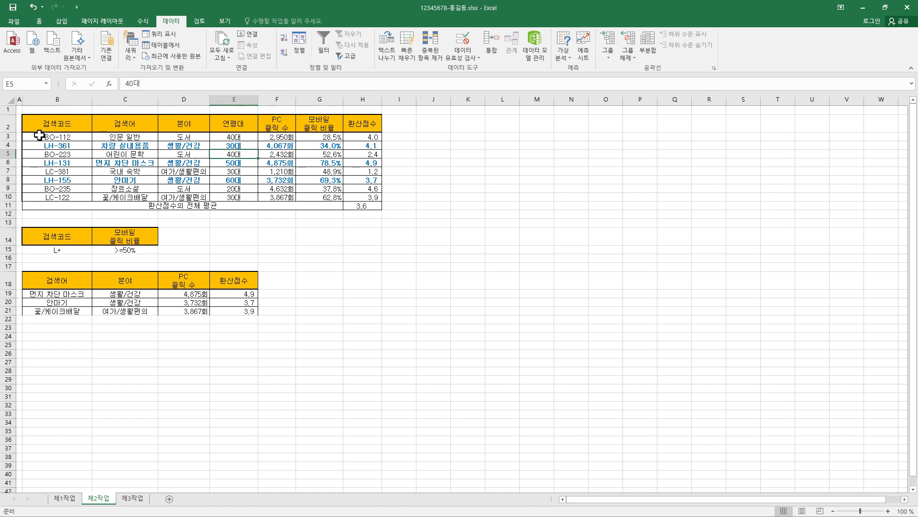
pyautogui.moveTo(43, 136); pyautogui.dragTo(364, 207)
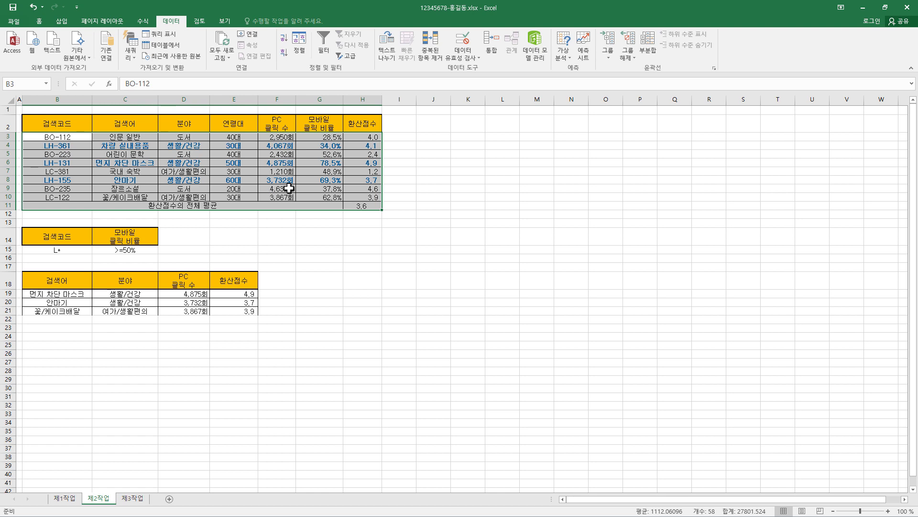
pyautogui.click(40, 21)
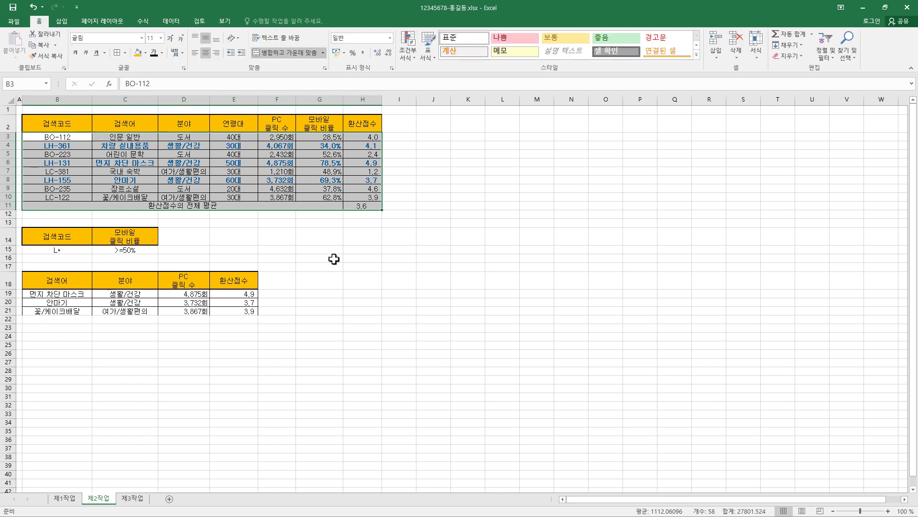
pyautogui.click(414, 60)
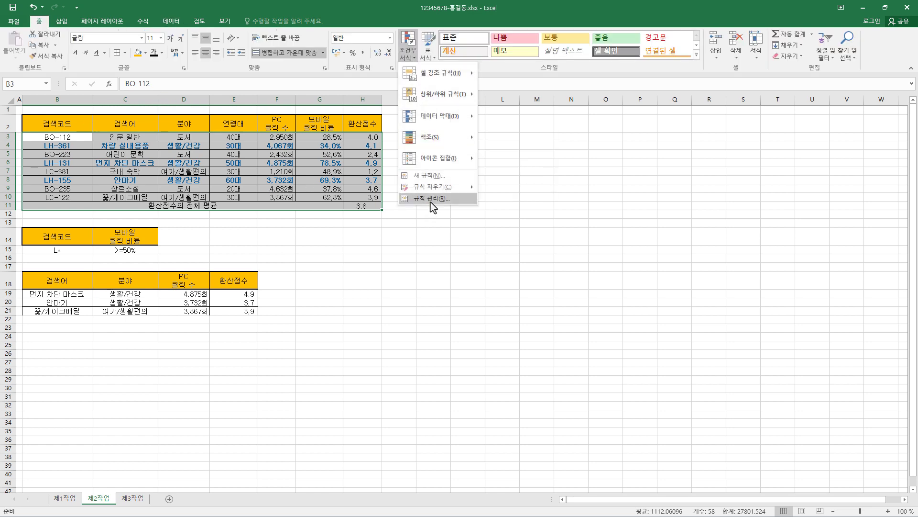
pyautogui.click(431, 202)
pyautogui.moveTo(414, 128); pyautogui.dragTo(499, 139)
pyautogui.click(452, 157)
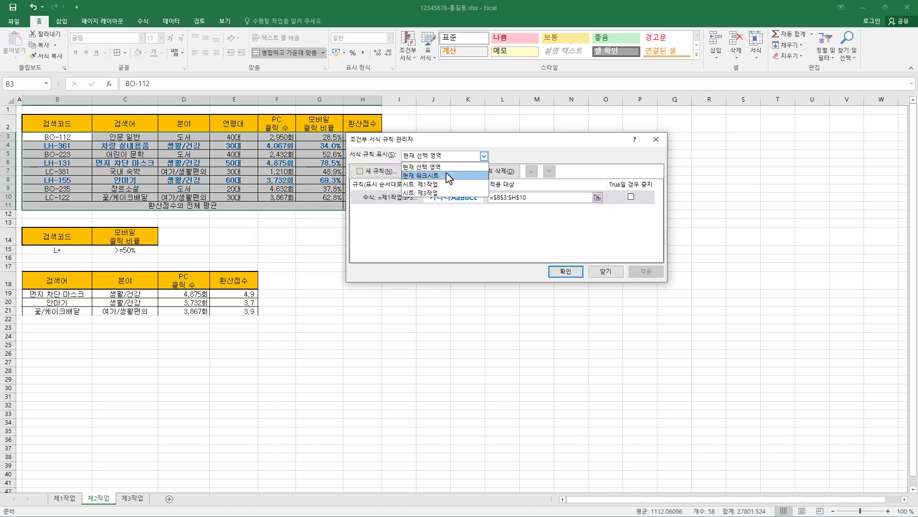
pyautogui.click(448, 176)
# Remove the 제1작업 sheet reference from the conditional formatting rule so its formula is =$F3>=4000, and apply it
pyautogui.click(407, 200)
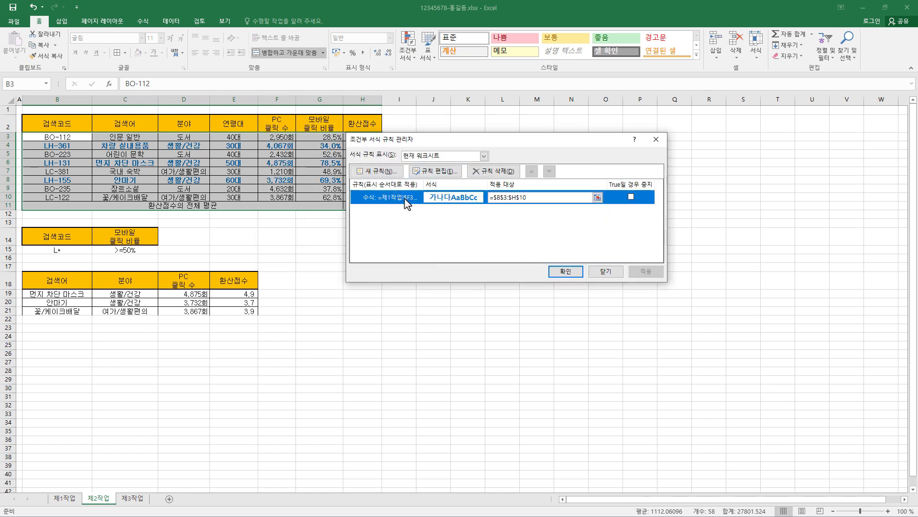
pyautogui.click(453, 171)
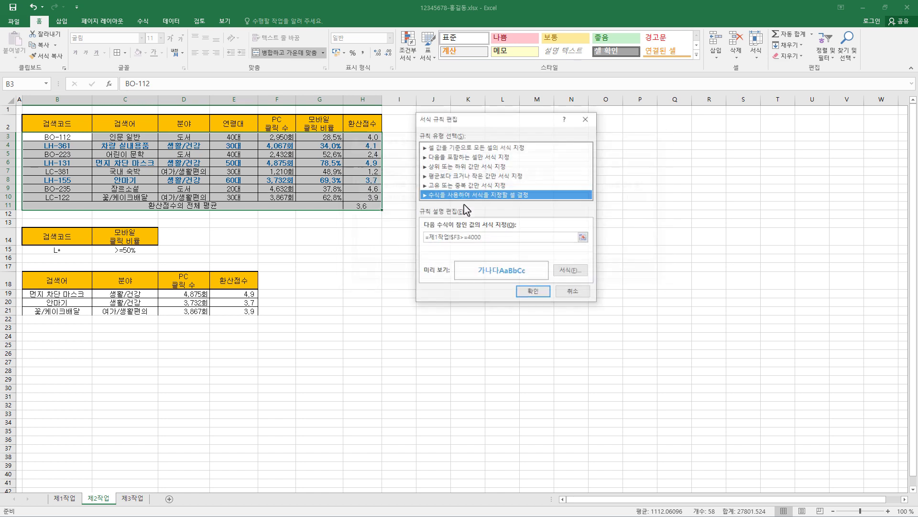
pyautogui.moveTo(429, 237); pyautogui.dragTo(442, 238)
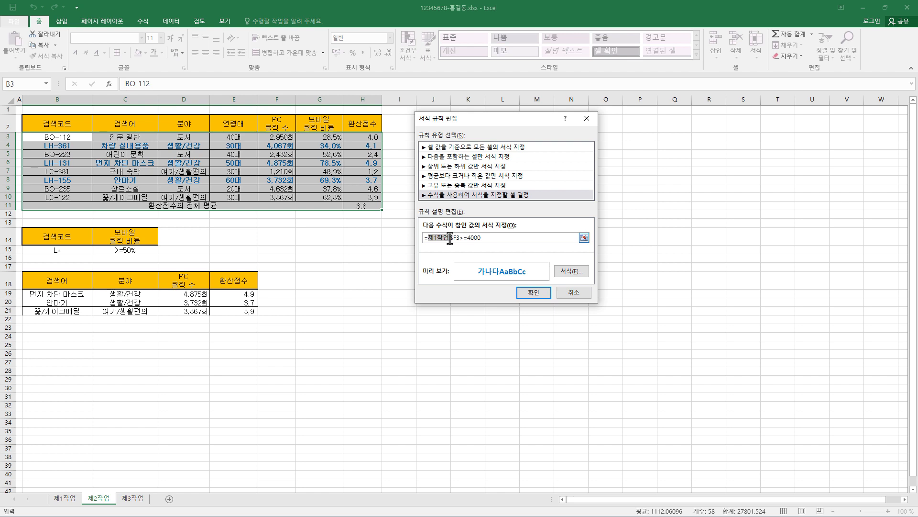
pyautogui.press('Delete')
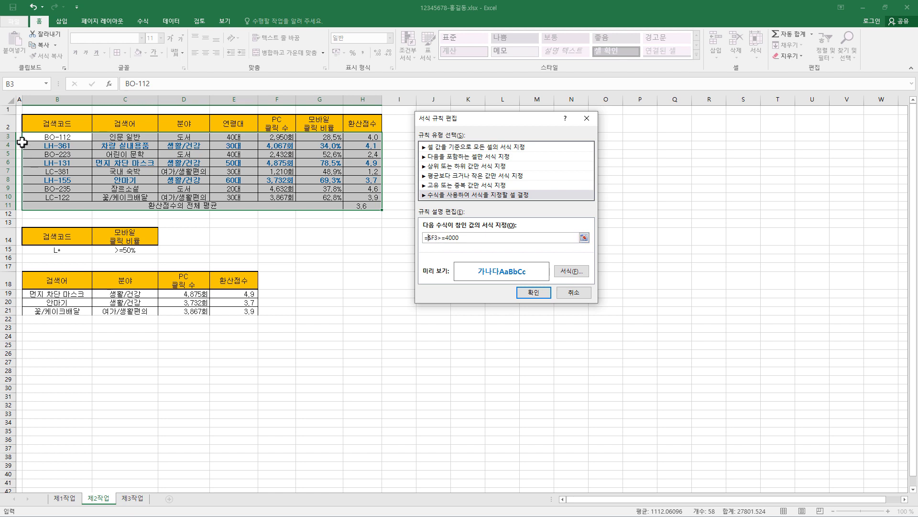
pyautogui.click(534, 292)
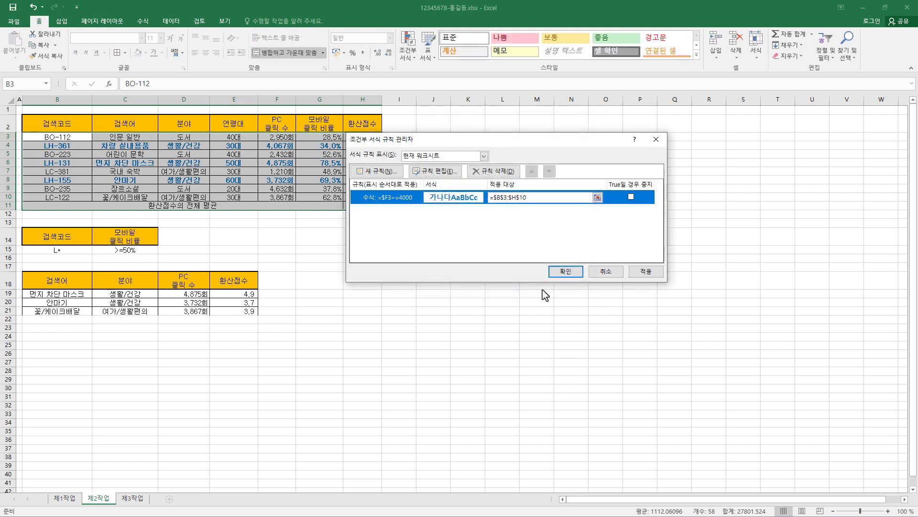
pyautogui.click(526, 198)
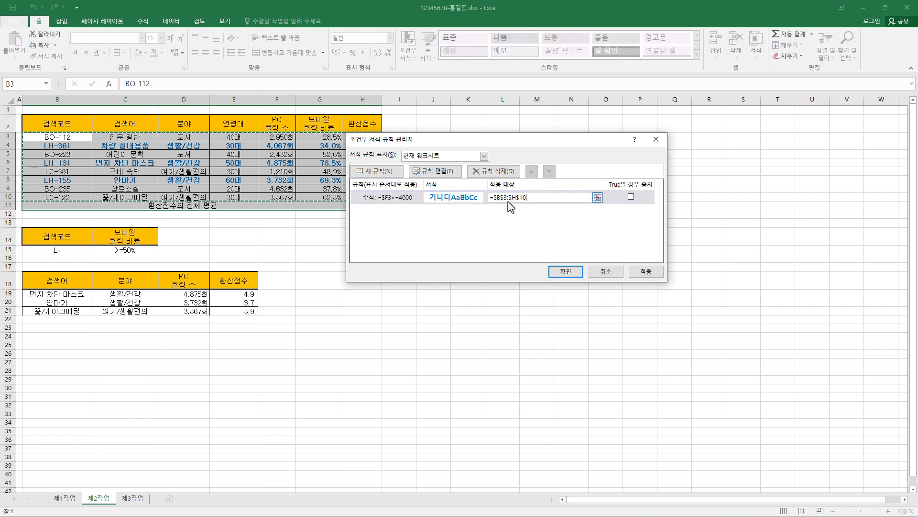
pyautogui.moveTo(504, 147); pyautogui.dragTo(586, 160)
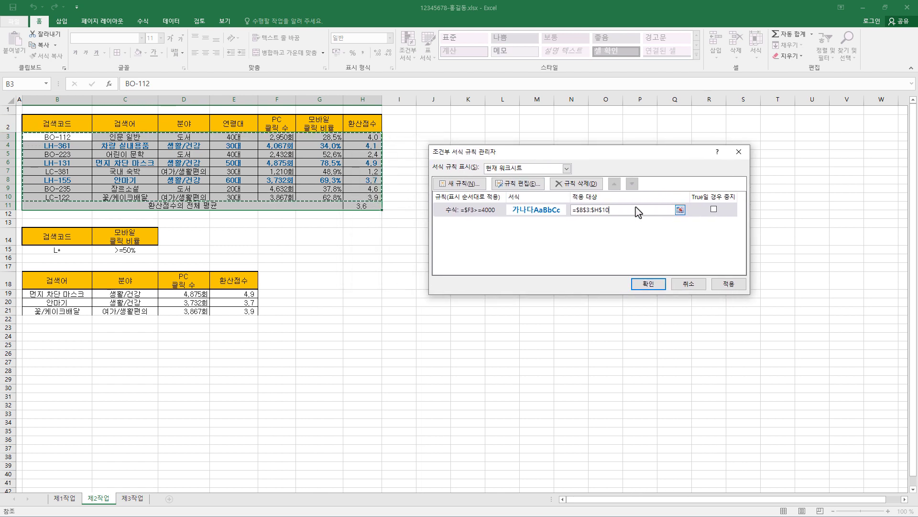
pyautogui.click(656, 288)
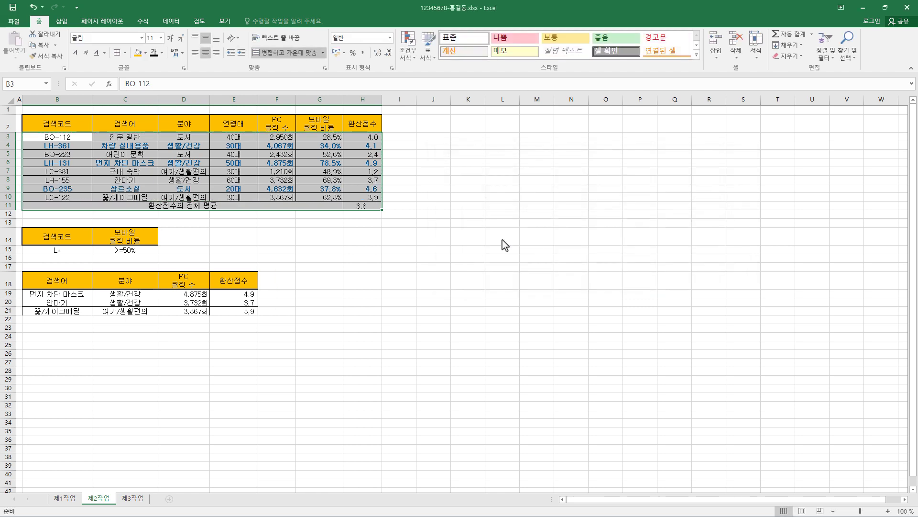
pyautogui.click(458, 168)
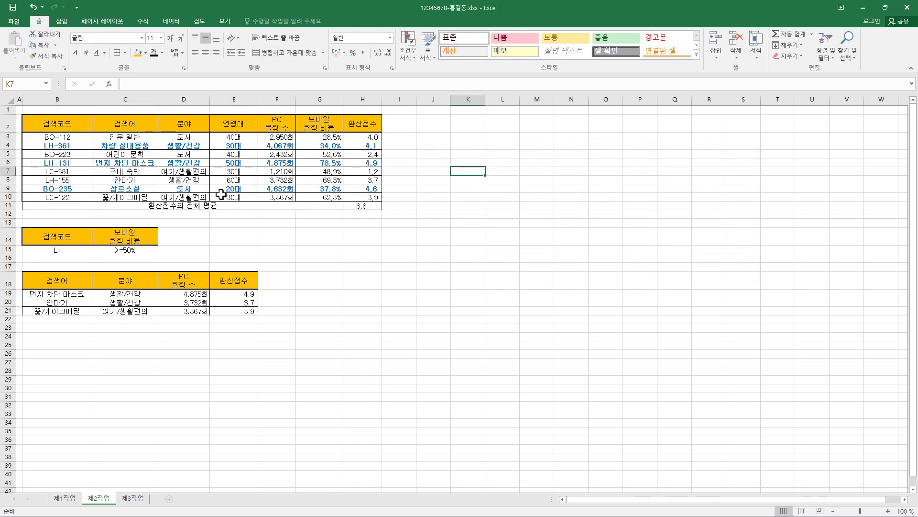
# Copy B4:H12 from the 제1작업 sheet to B2 on the 제3작업 sheet, keeping the source column widths
pyautogui.click(66, 497)
pyautogui.click(242, 260)
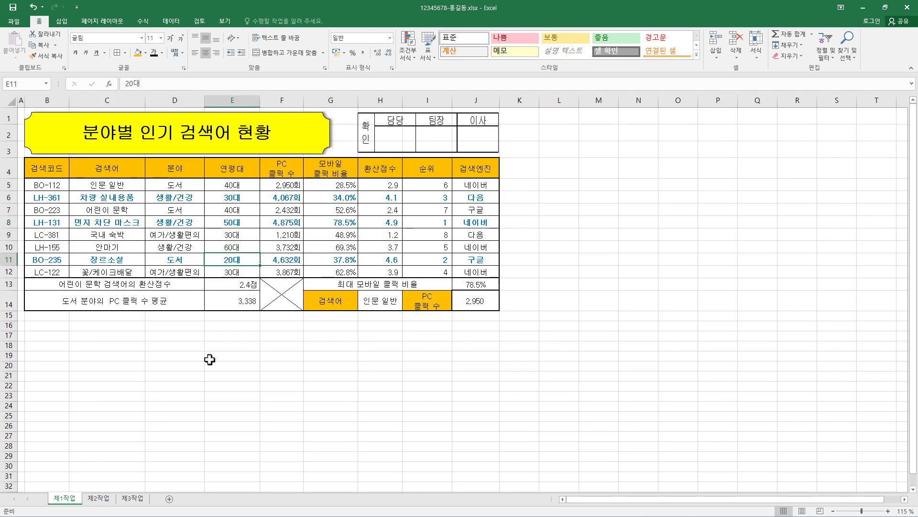
pyautogui.moveTo(47, 167)
pyautogui.mouseDown()
pyautogui.moveTo(373, 173)
pyautogui.moveTo(378, 272)
pyautogui.mouseUp()
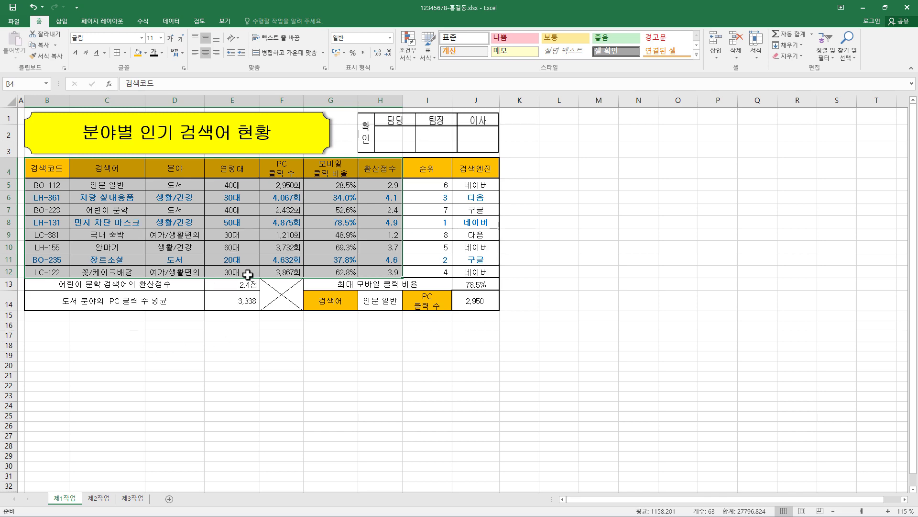
pyautogui.hotkey('ctrl', 'c')
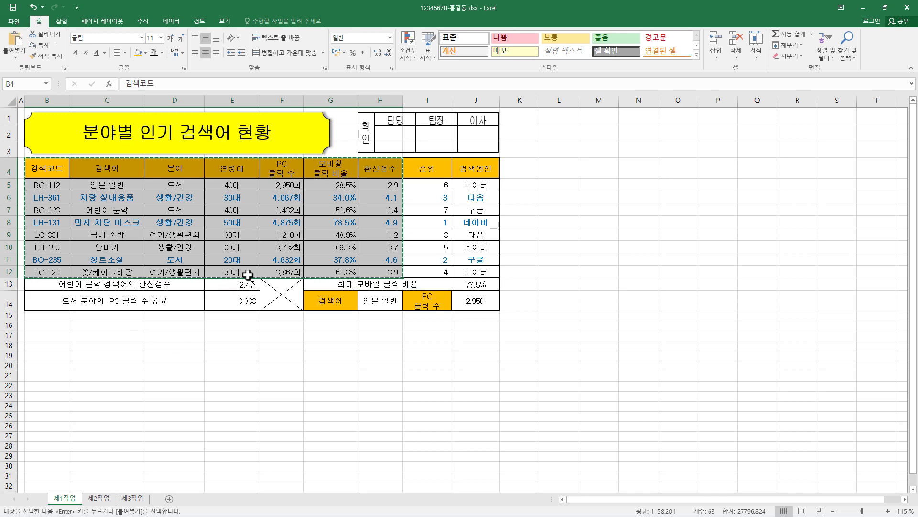
pyautogui.click(133, 500)
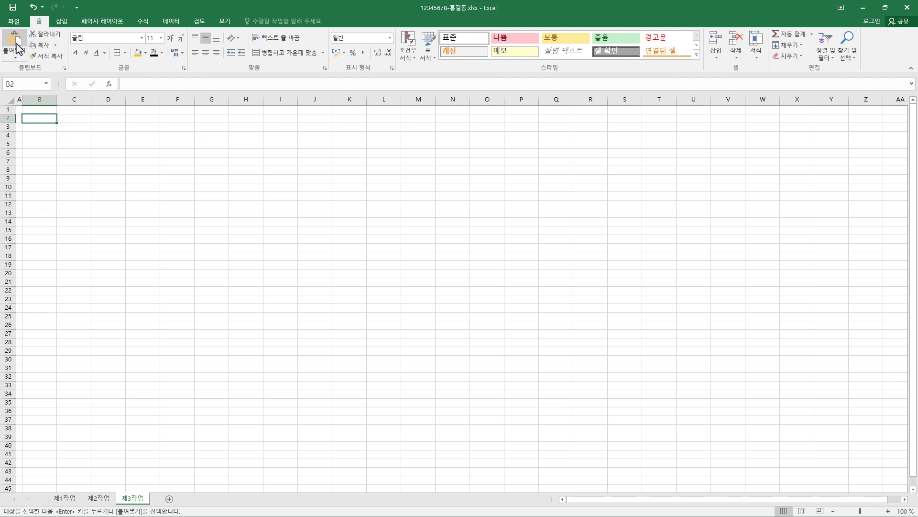
pyautogui.click(15, 56)
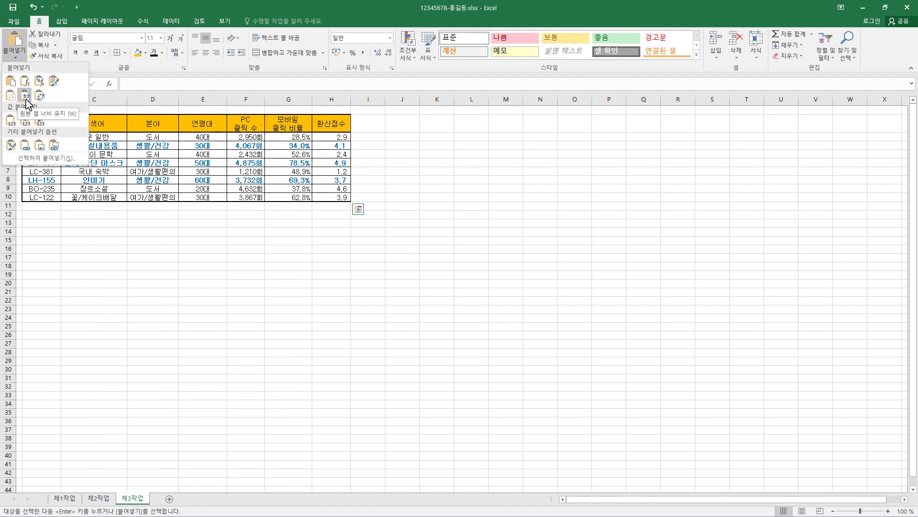
pyautogui.click(26, 96)
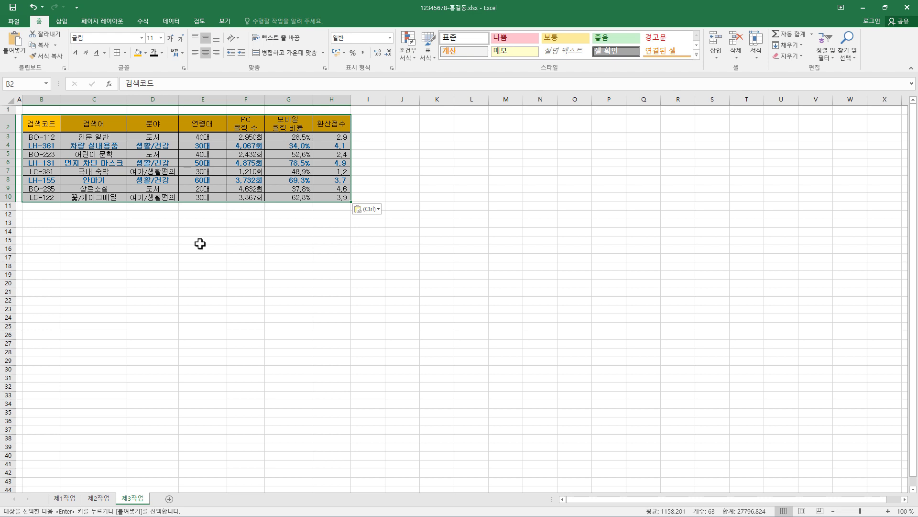
# Sort the 제3작업 table by 분야 in descending order
pyautogui.click(163, 125)
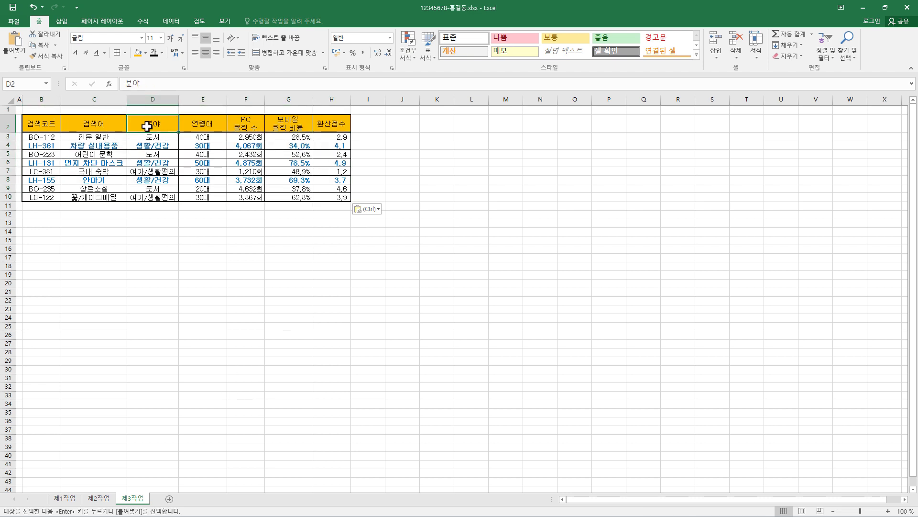
pyautogui.click(170, 21)
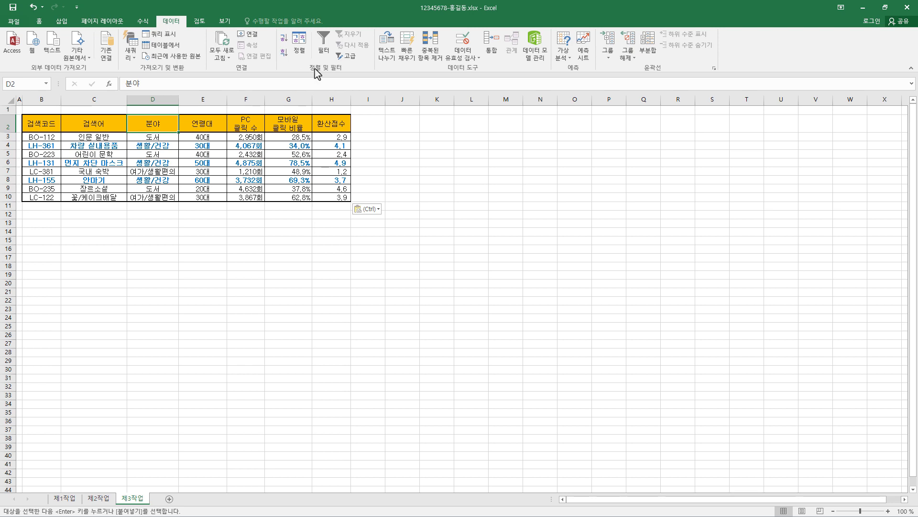
pyautogui.click(285, 52)
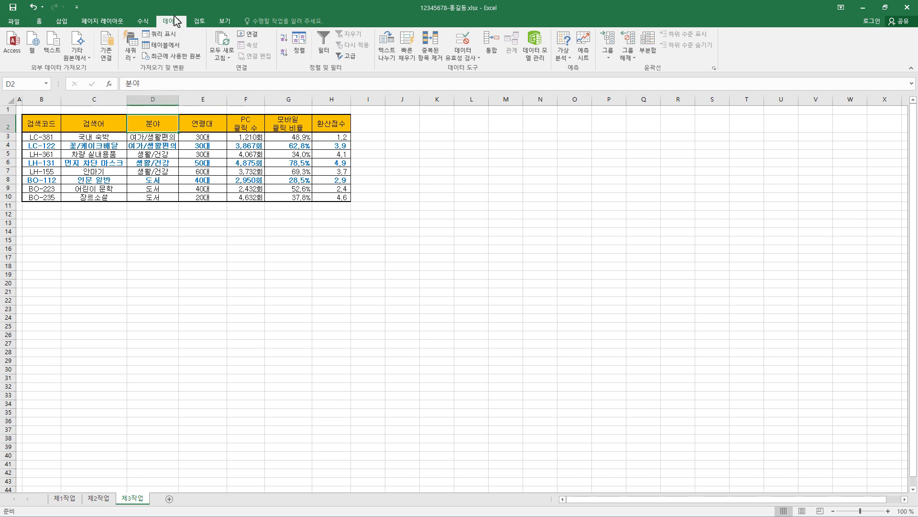
# Add a subtotal to the table grouped by 분야, using the 개수 function on 검색어 only
pyautogui.click(656, 56)
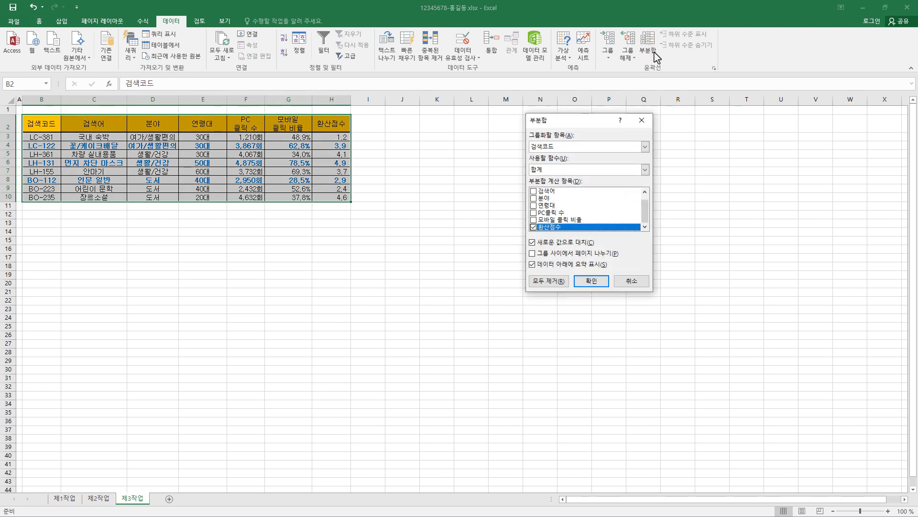
pyautogui.click(476, 134)
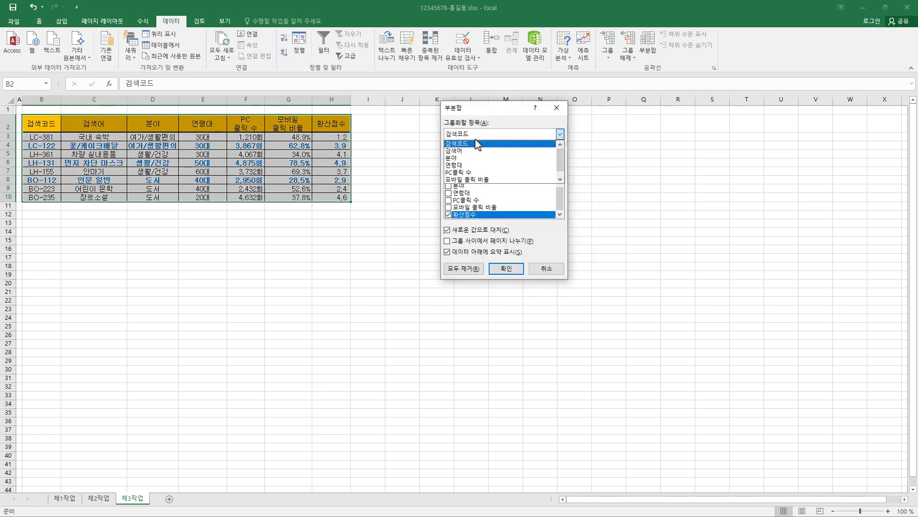
pyautogui.click(471, 157)
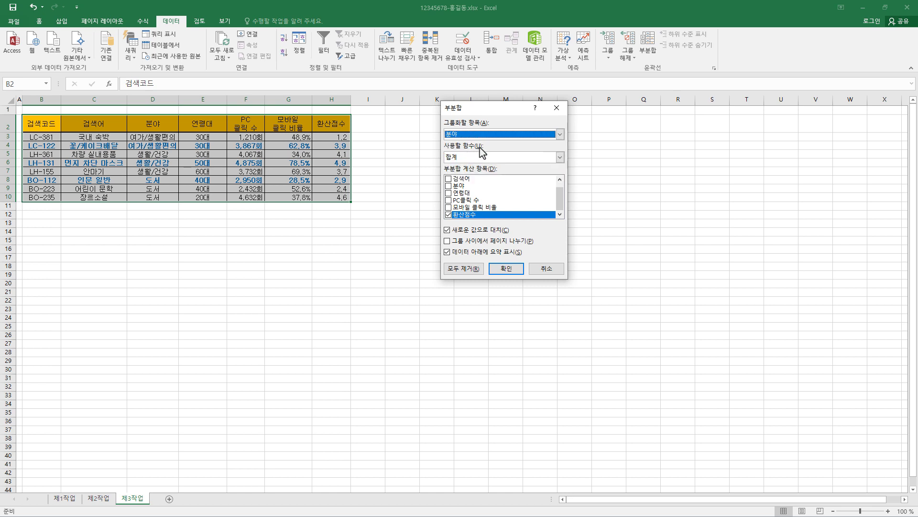
pyautogui.click(468, 156)
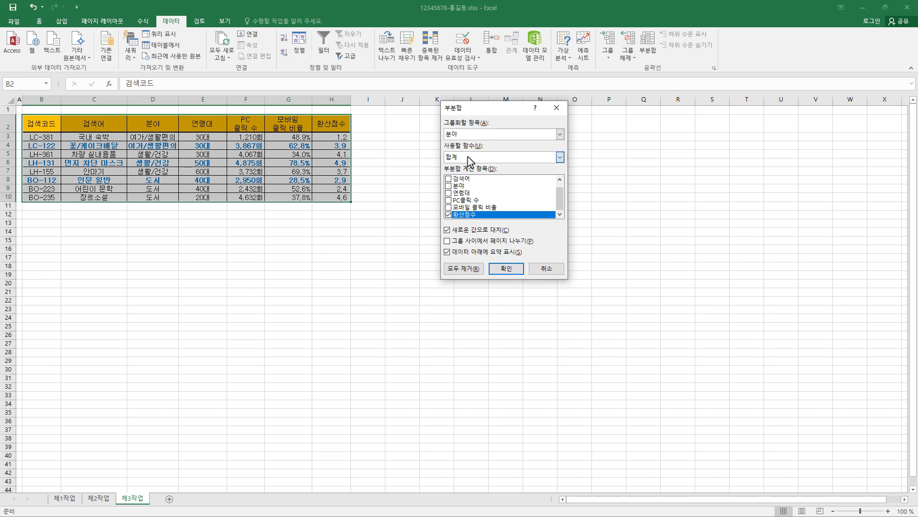
pyautogui.click(467, 173)
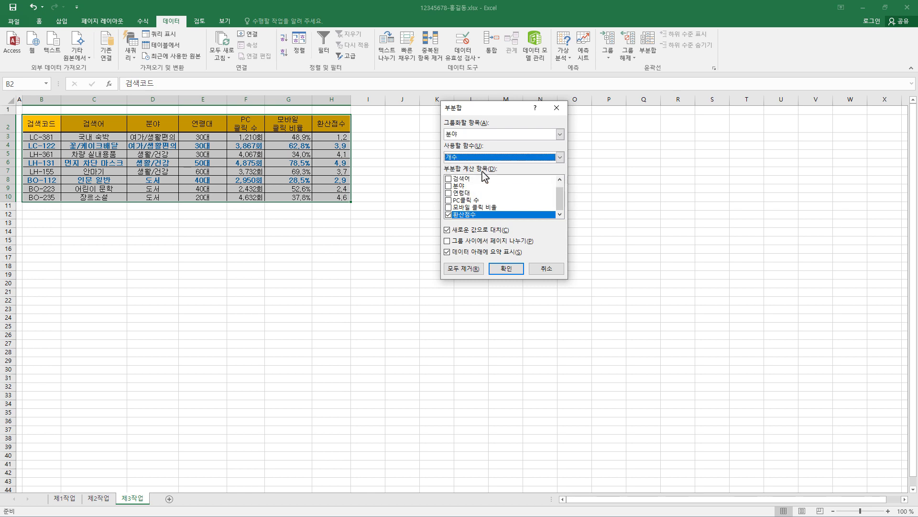
pyautogui.click(449, 214)
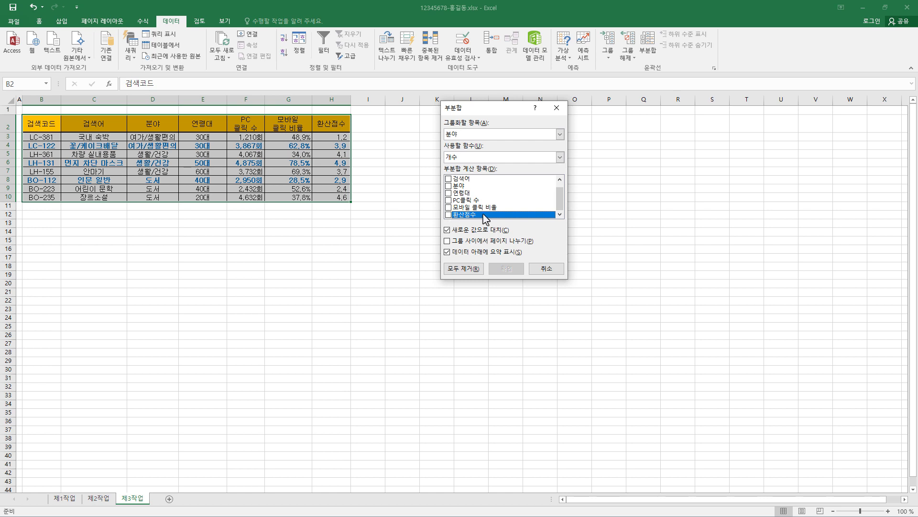
pyautogui.click(469, 179)
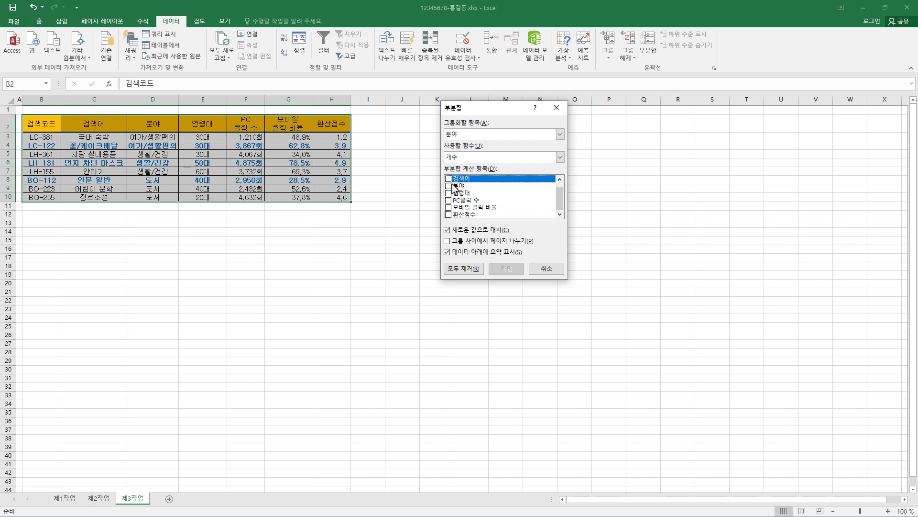
pyautogui.click(449, 179)
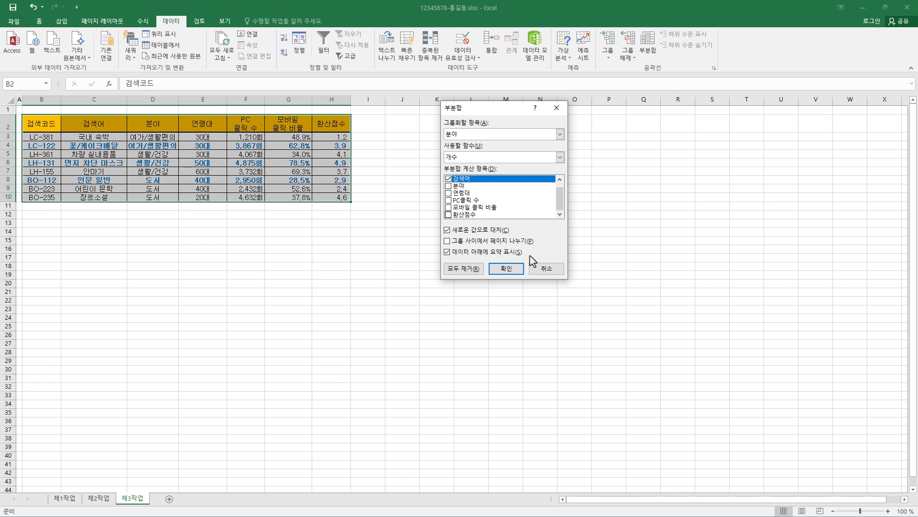
pyautogui.click(509, 274)
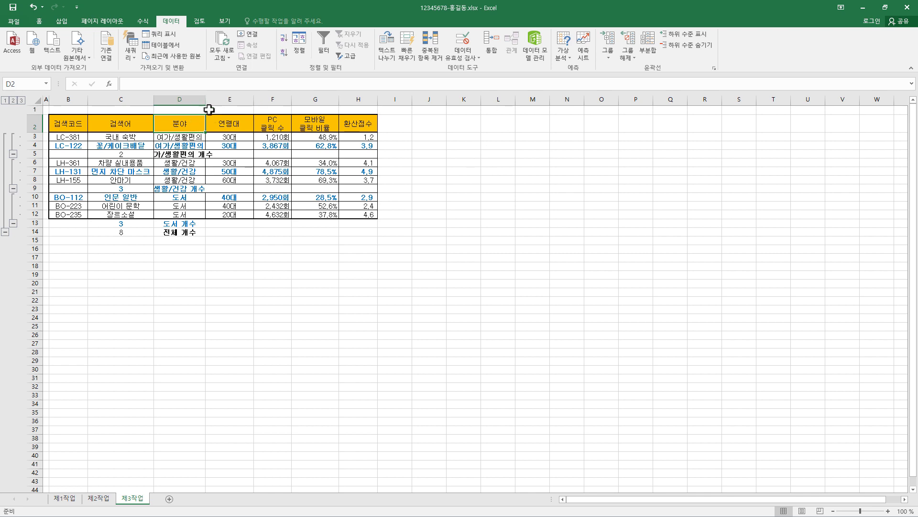
# Add a second subtotal by 분야 that averages (평균) only PC클릭 수, without replacing the existing count subtotals
pyautogui.click(648, 47)
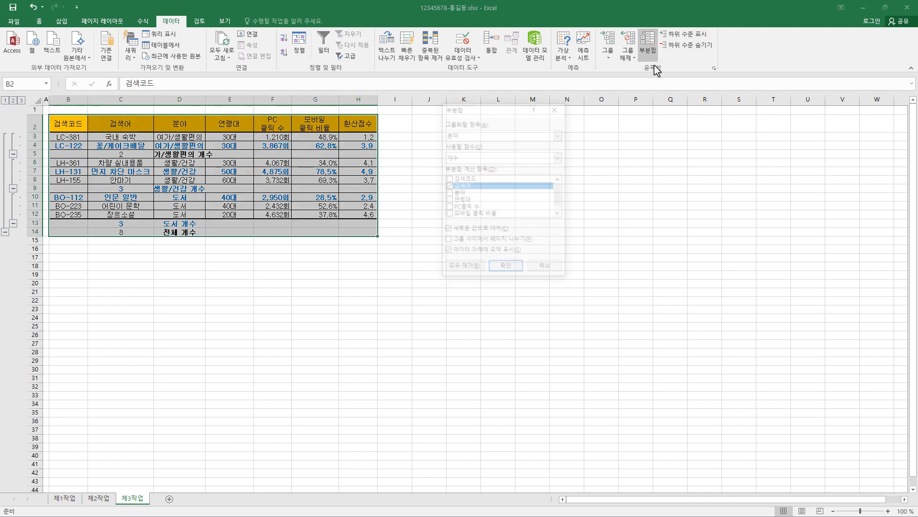
pyautogui.click(449, 187)
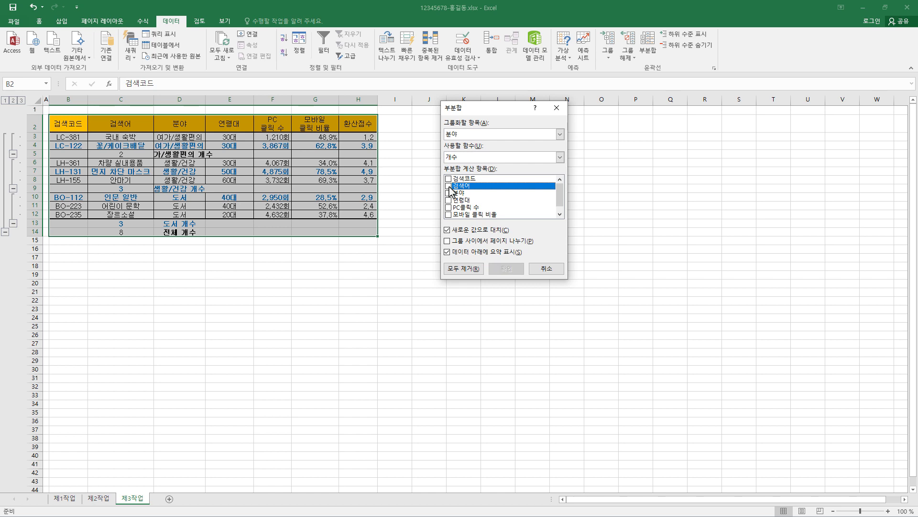
pyautogui.click(448, 208)
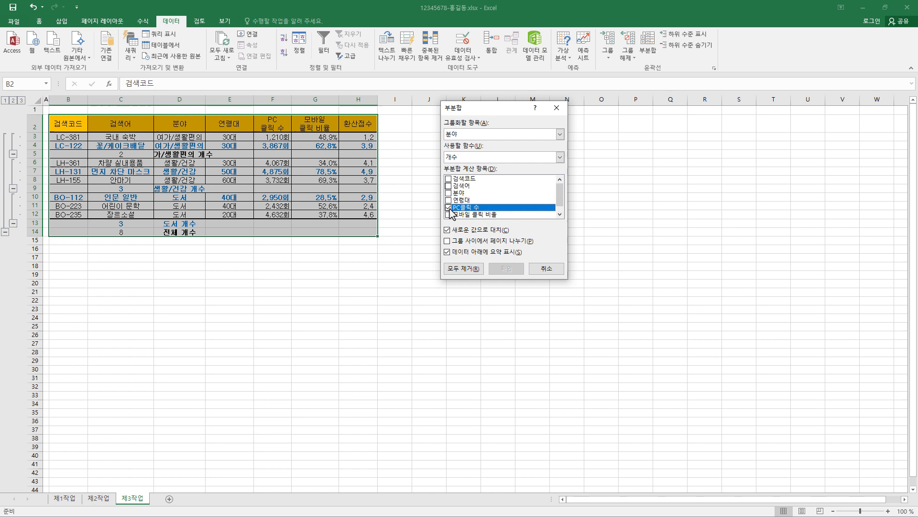
pyautogui.click(466, 158)
pyautogui.click(463, 183)
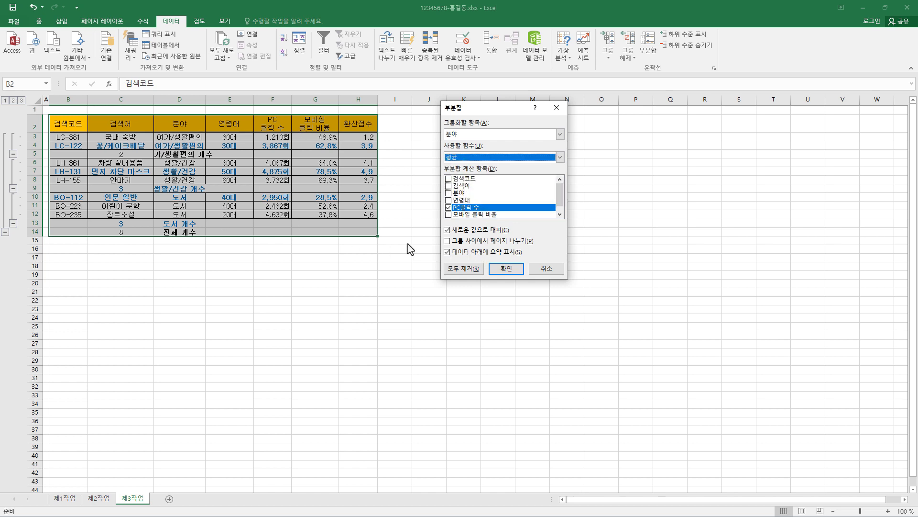
pyautogui.click(448, 232)
pyautogui.click(508, 268)
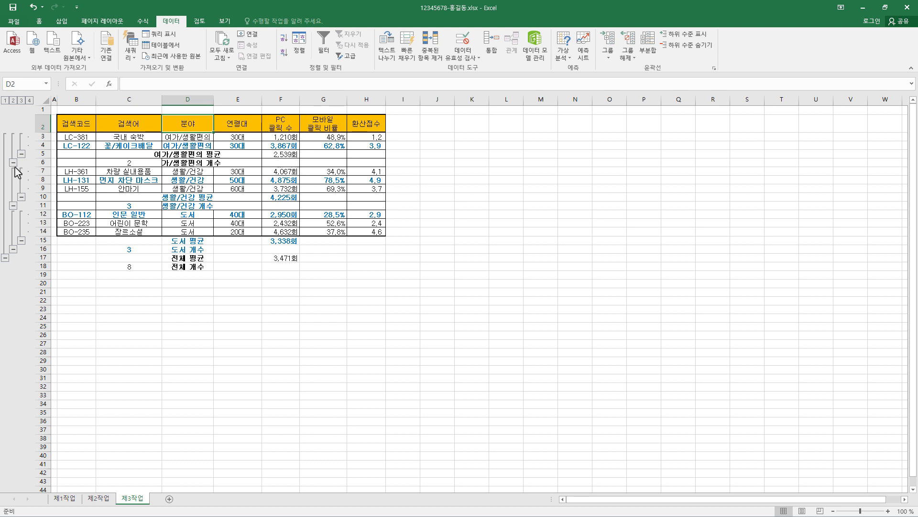
# Clear the outline from the subtotalled table while keeping its subtotal rows
pyautogui.click(630, 58)
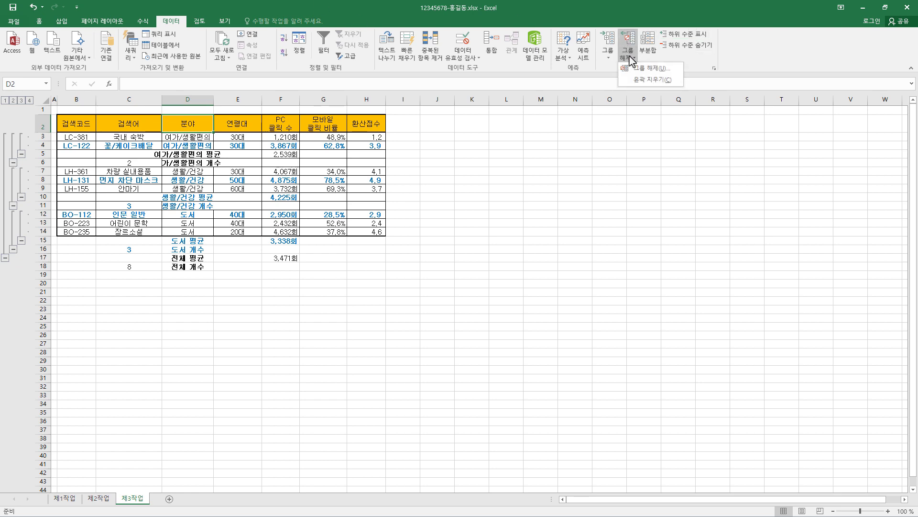
pyautogui.click(656, 80)
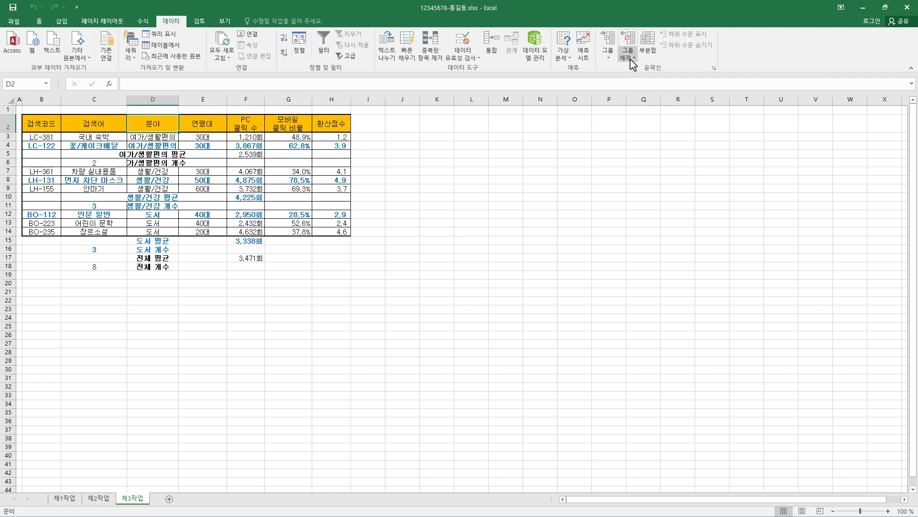
pyautogui.click(194, 181)
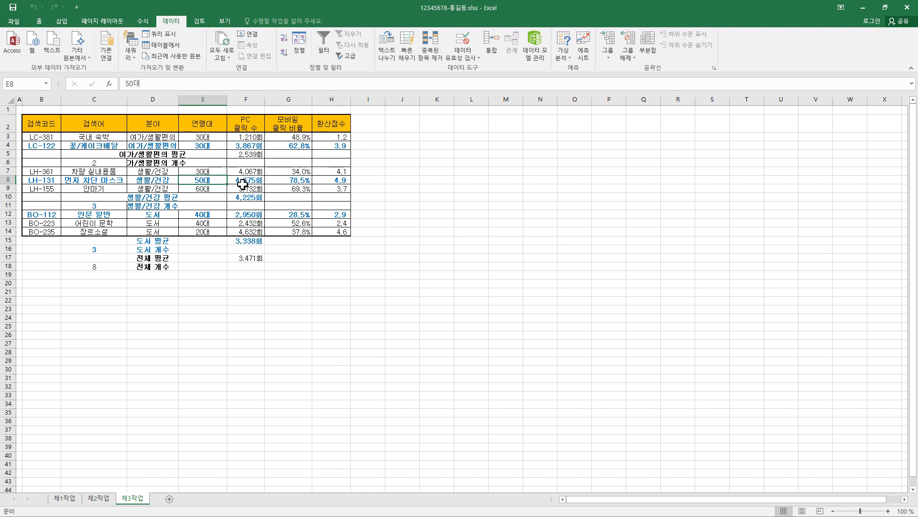
# Select B3:H18 and open the conditional formatting rules manager, showing the rules of the current worksheet
pyautogui.click(41, 139)
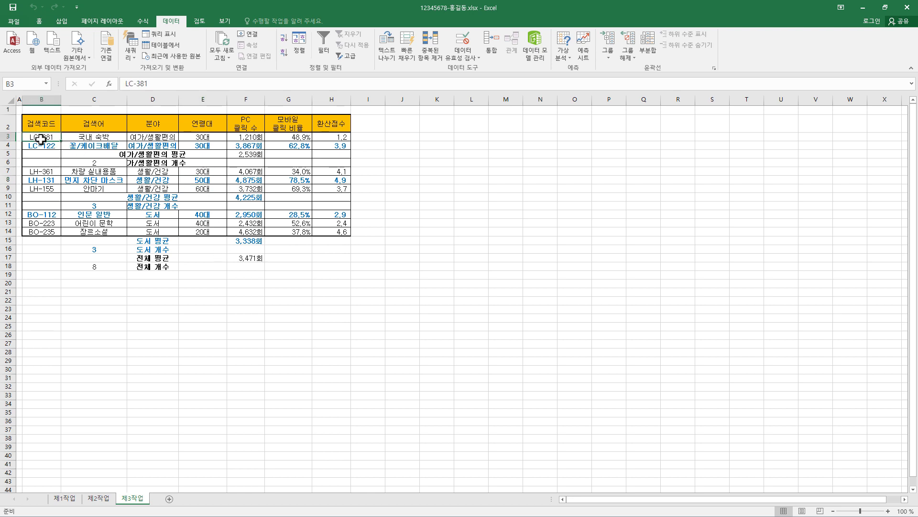
pyautogui.moveTo(41, 139); pyautogui.dragTo(336, 262)
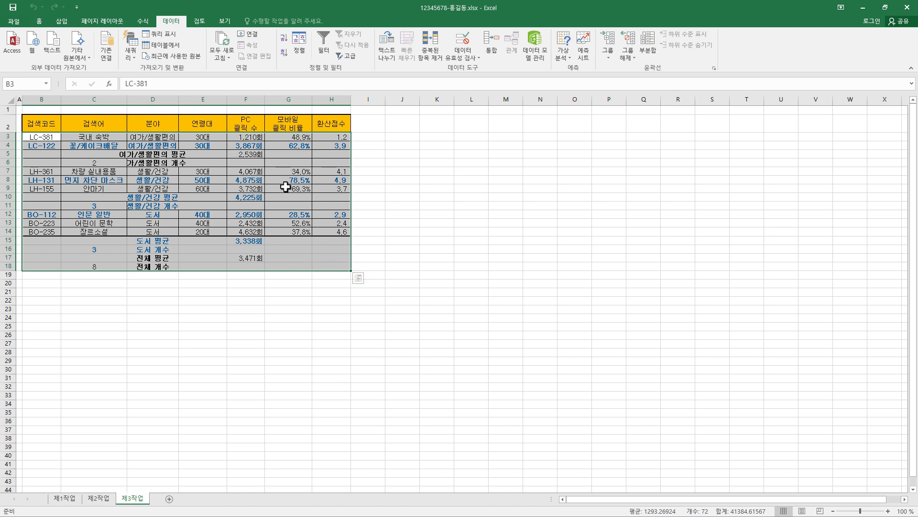
pyautogui.click(40, 22)
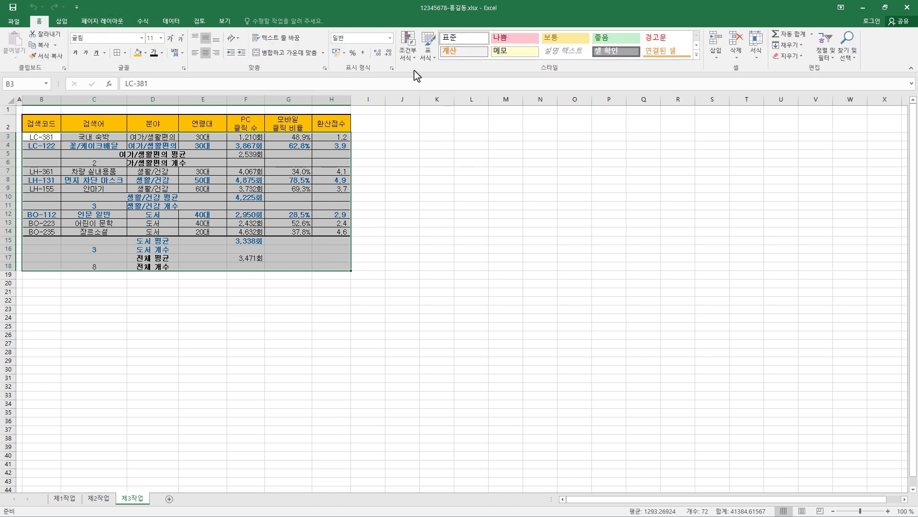
pyautogui.click(409, 56)
pyautogui.click(434, 198)
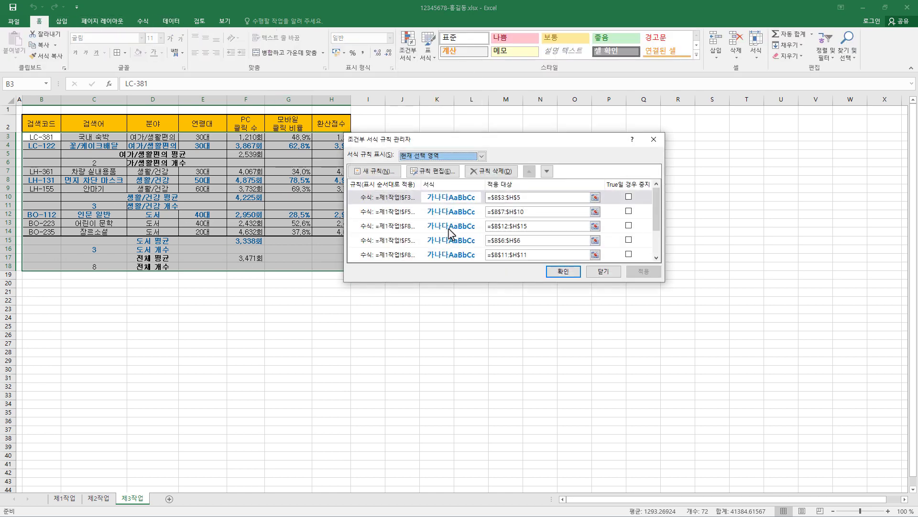
pyautogui.click(450, 156)
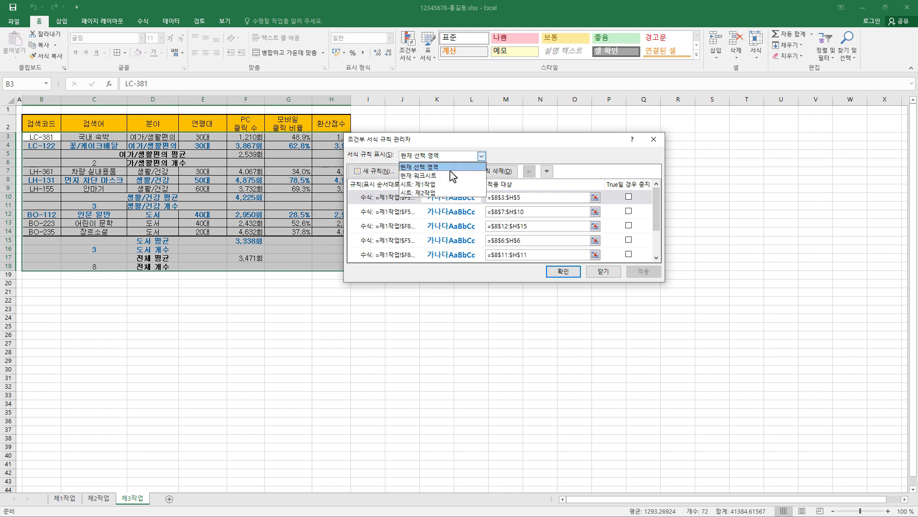
pyautogui.click(451, 176)
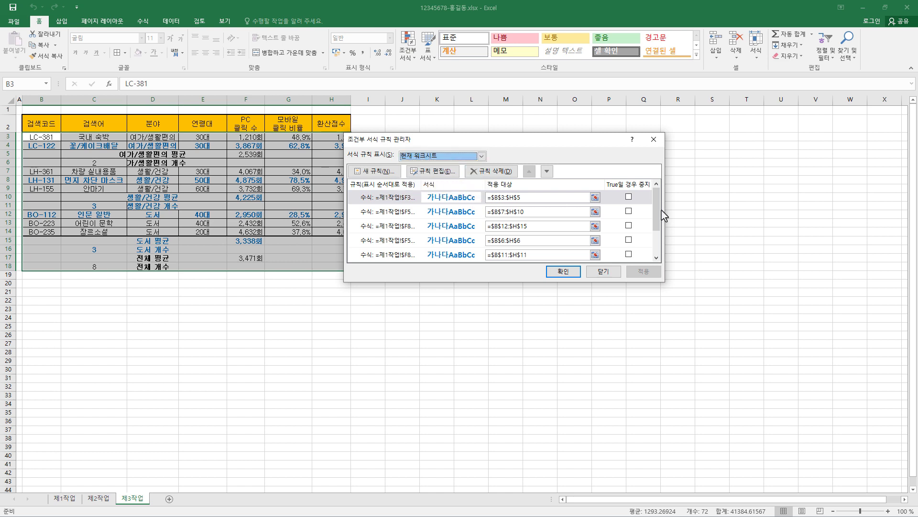
# Delete every conditional formatting rule on the sheet except the one that applies to B3:H5
pyautogui.moveTo(657, 215); pyautogui.dragTo(656, 237)
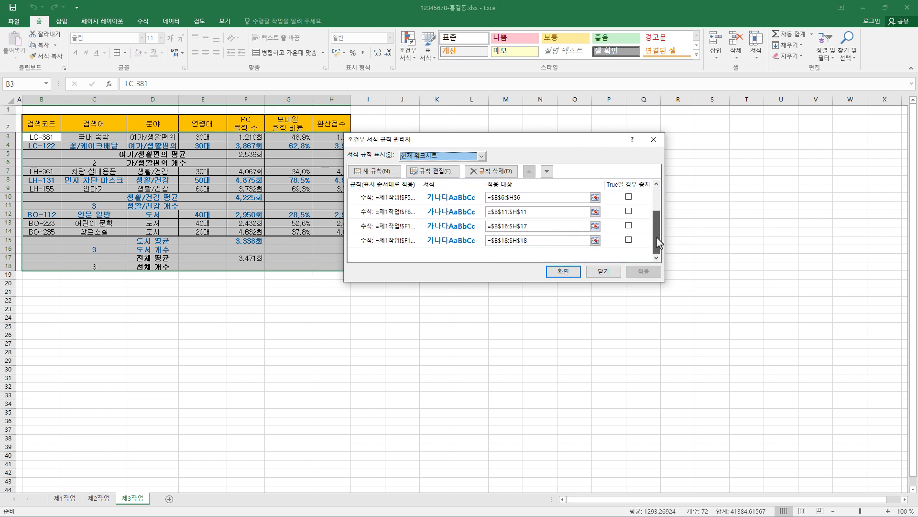
pyautogui.click(418, 240)
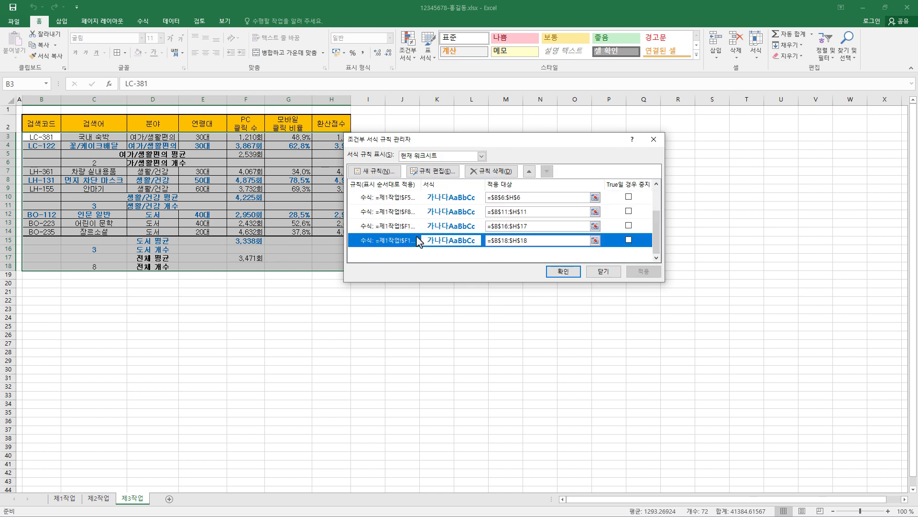
pyautogui.click(491, 172)
pyautogui.click(490, 171)
pyautogui.click(490, 172)
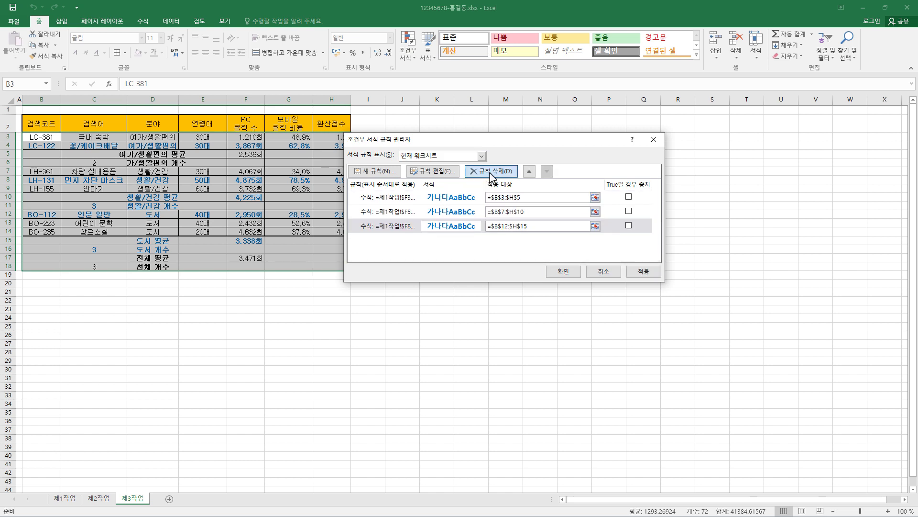
pyautogui.click(491, 171)
pyautogui.click(491, 172)
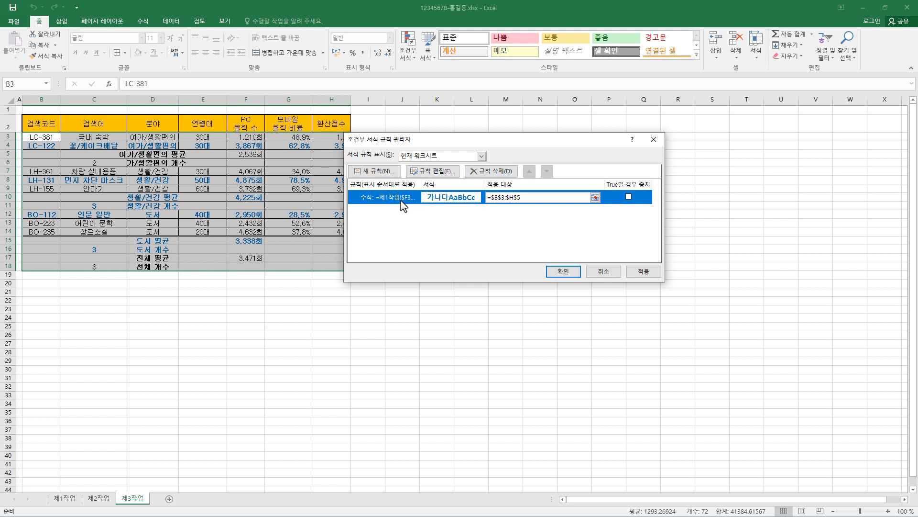
# Remove the 제1작업 sheet reference from the remaining rule so its formula is =$F3>=4000
pyautogui.click(441, 173)
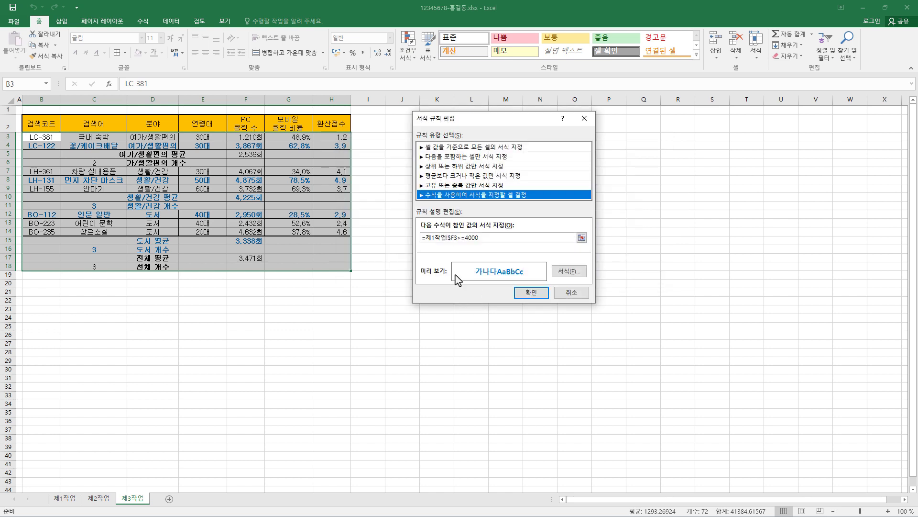
pyautogui.moveTo(423, 237); pyautogui.dragTo(444, 241)
pyautogui.press('BackSpace')
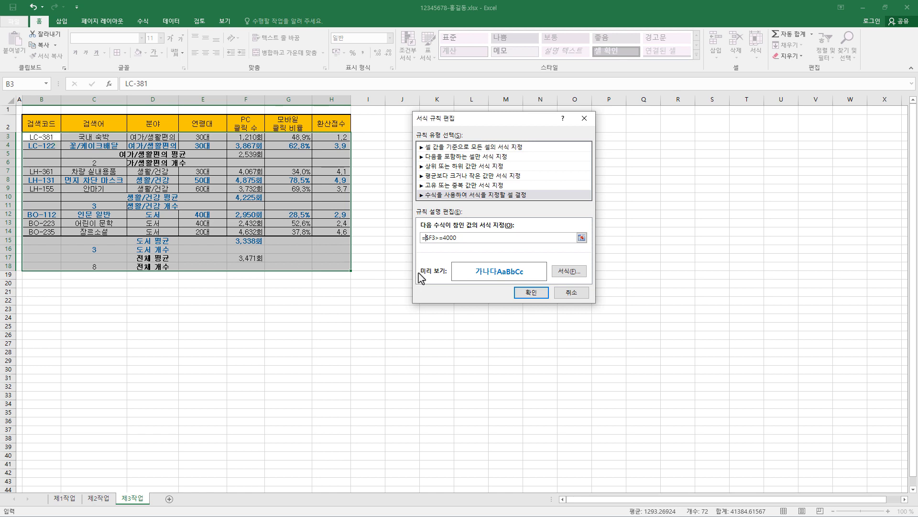
pyautogui.click(536, 294)
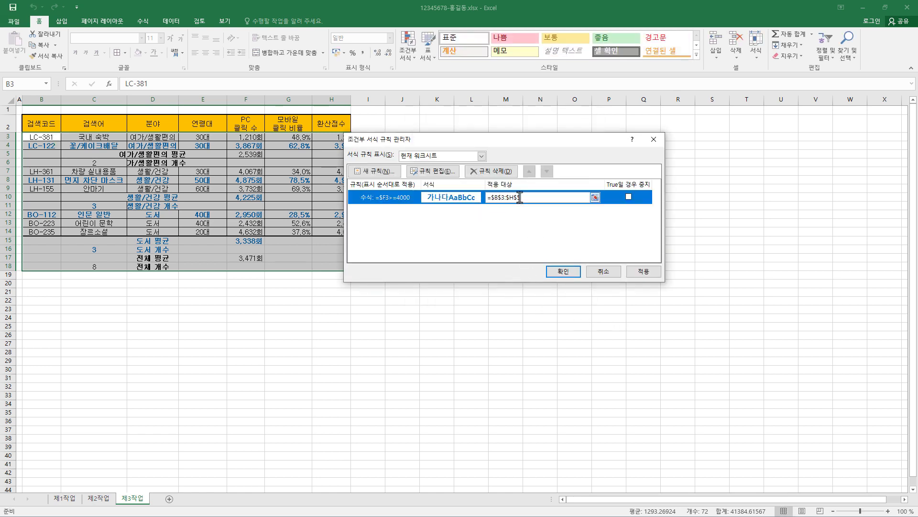
# Set the conditional formatting rule's applies-to range to $B$3:$H$18 and apply the change to the sheet
pyautogui.moveTo(524, 197); pyautogui.dragTo(466, 198)
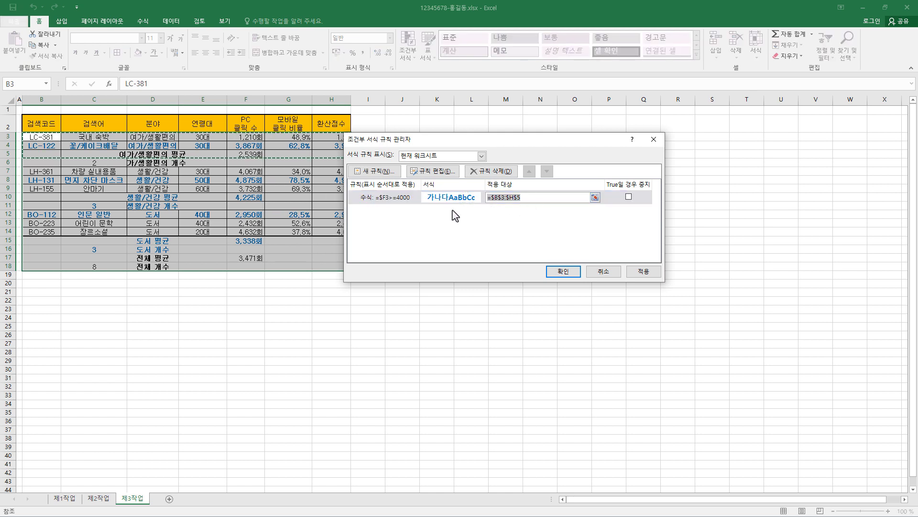
pyautogui.press('Delete')
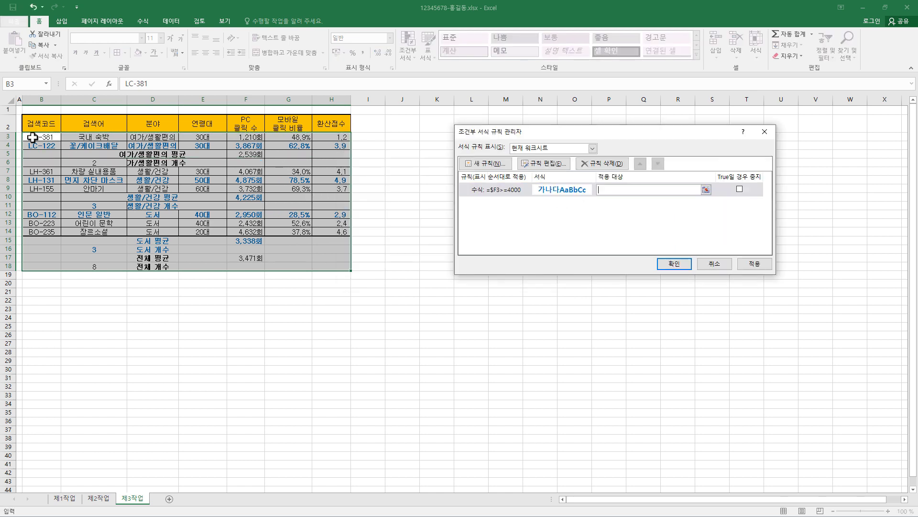
pyautogui.moveTo(32, 137); pyautogui.dragTo(345, 268)
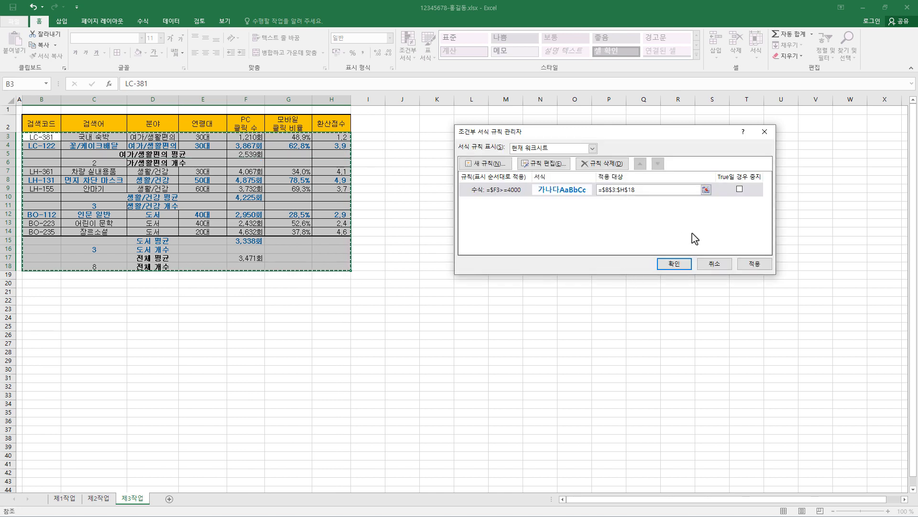
pyautogui.click(674, 264)
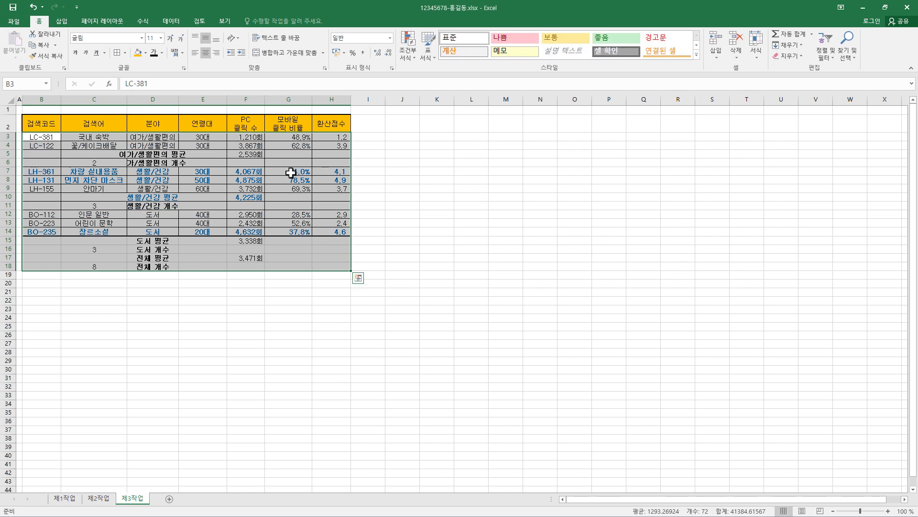
pyautogui.click(291, 172)
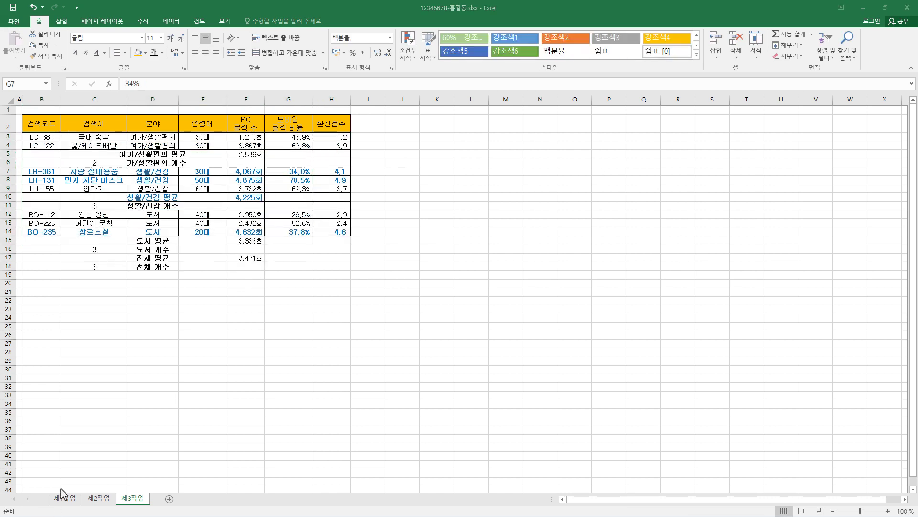
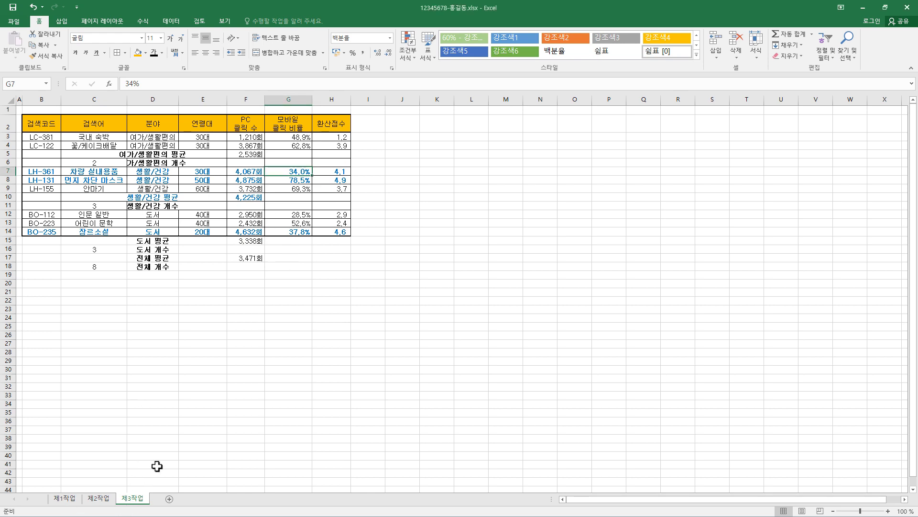
# On the 제1작업 sheet, select rows 4–8 and 10–11 of the 검색어, PC 클릭 수 and 환산점수 columns together
pyautogui.click(65, 499)
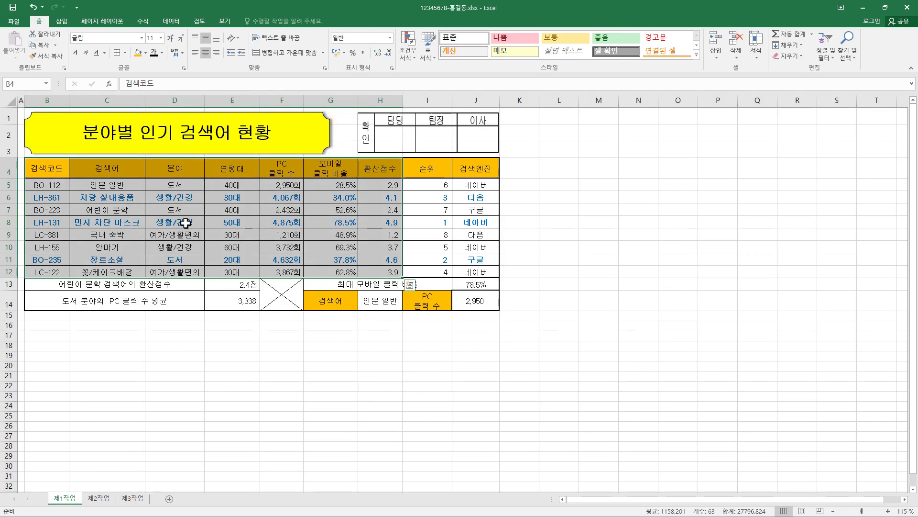
pyautogui.click(180, 174)
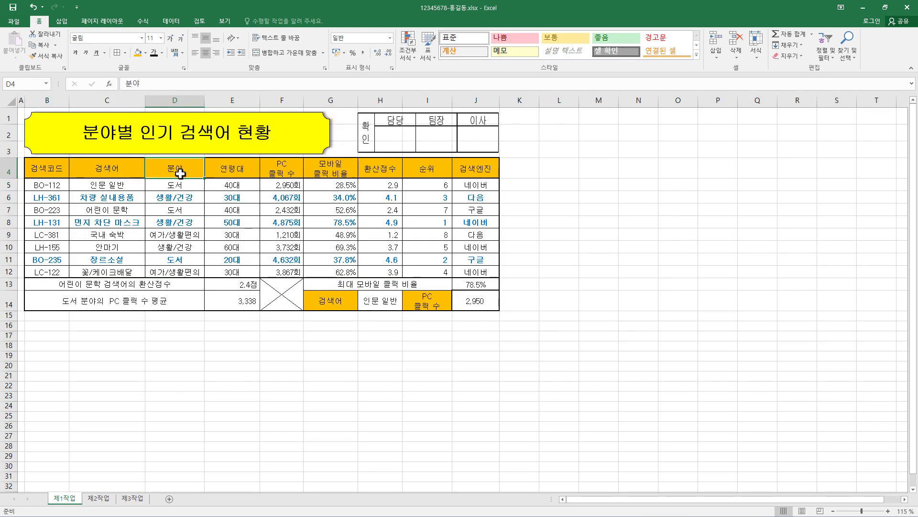
pyautogui.click(132, 172)
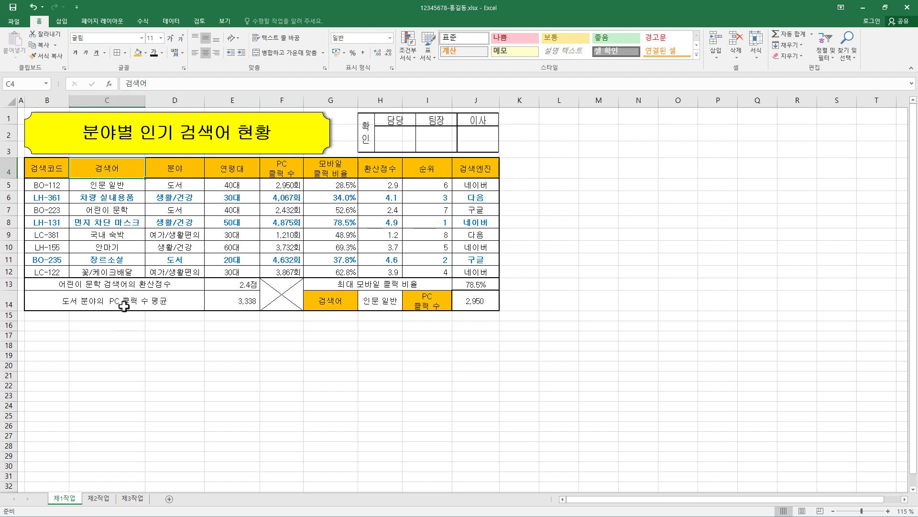
pyautogui.click(388, 168)
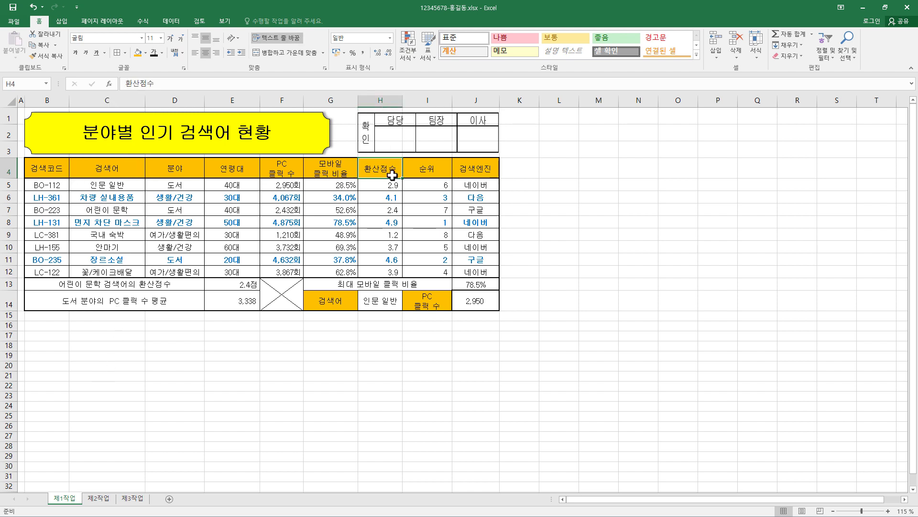
pyautogui.click(297, 169)
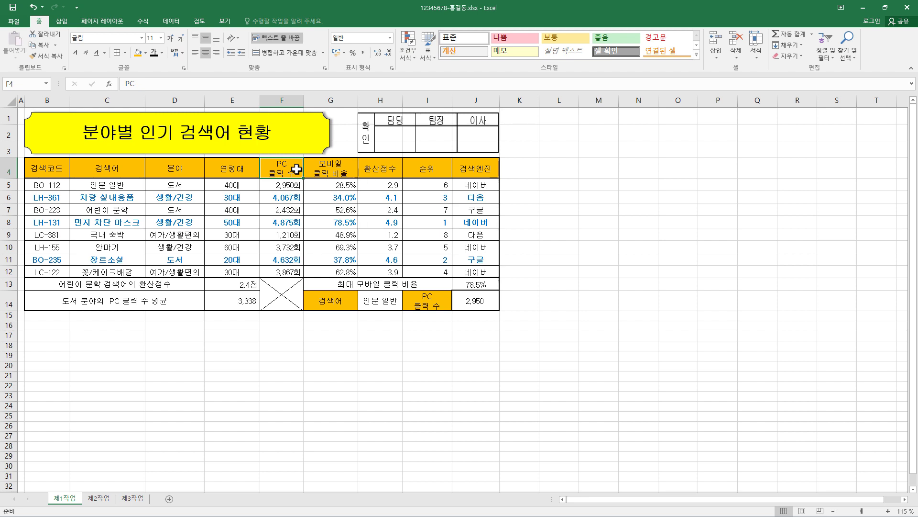
pyautogui.click(118, 167)
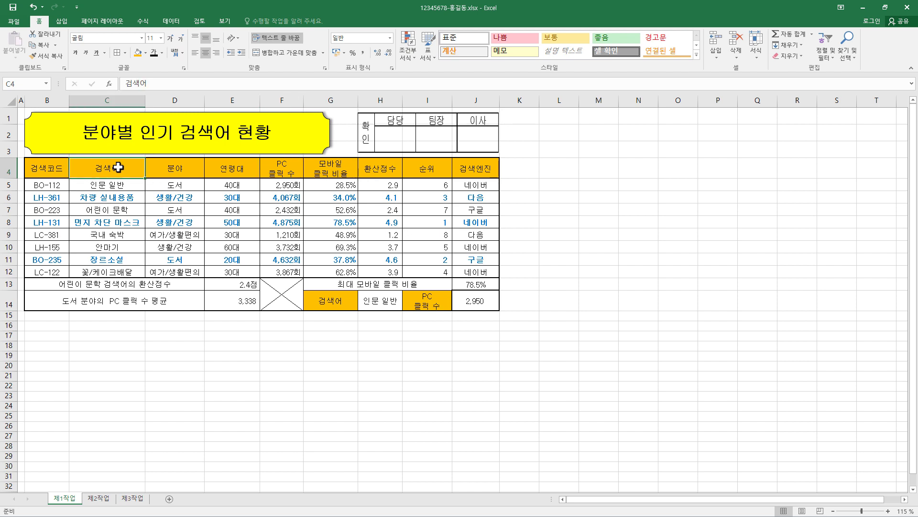
pyautogui.moveTo(117, 167); pyautogui.dragTo(122, 220)
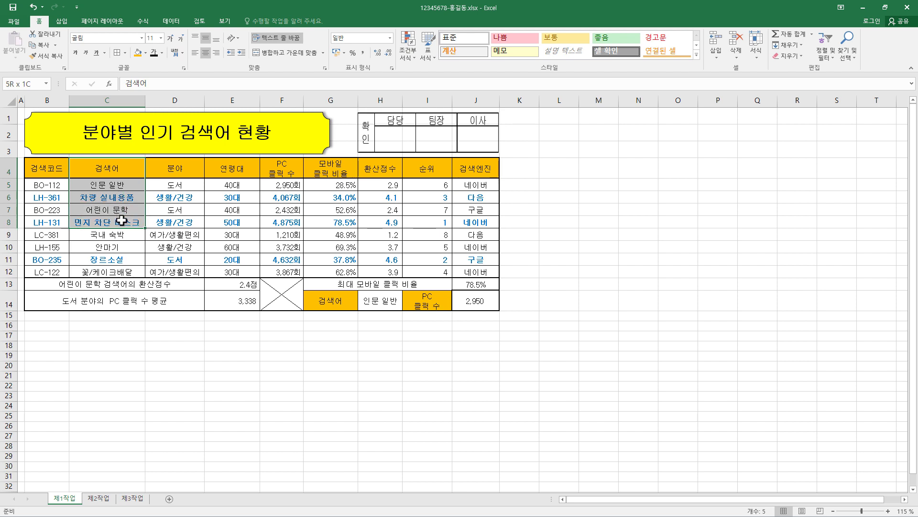
pyautogui.moveTo(122, 220); pyautogui.dragTo(122, 220)
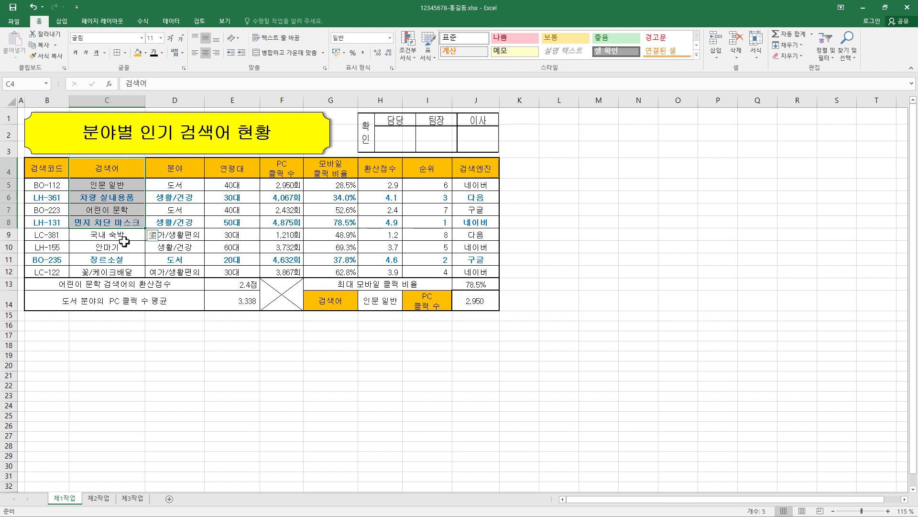
pyautogui.keyDown('ctrl'); pyautogui.moveTo(122, 247); pyautogui.dragTo(121, 260); pyautogui.keyUp('ctrl')
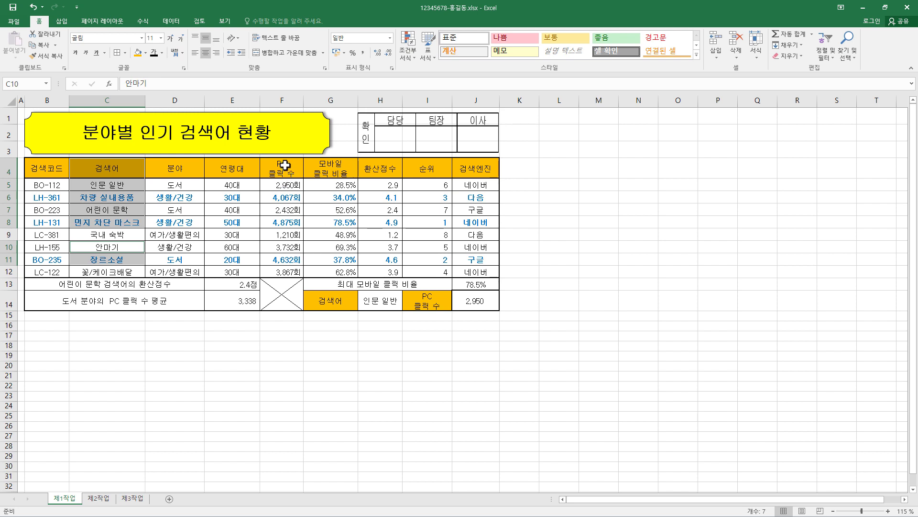
pyautogui.moveTo(285, 165); pyautogui.dragTo(284, 259)
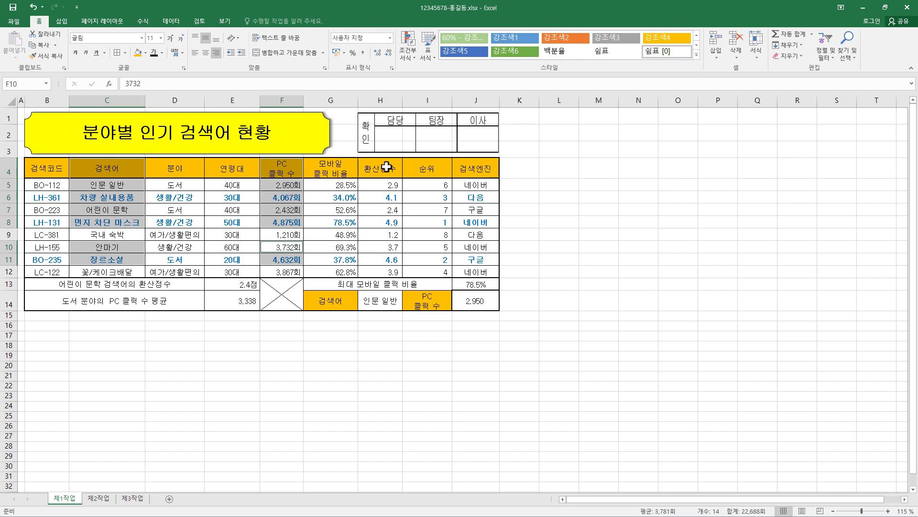
pyautogui.moveTo(387, 168); pyautogui.dragTo(381, 259)
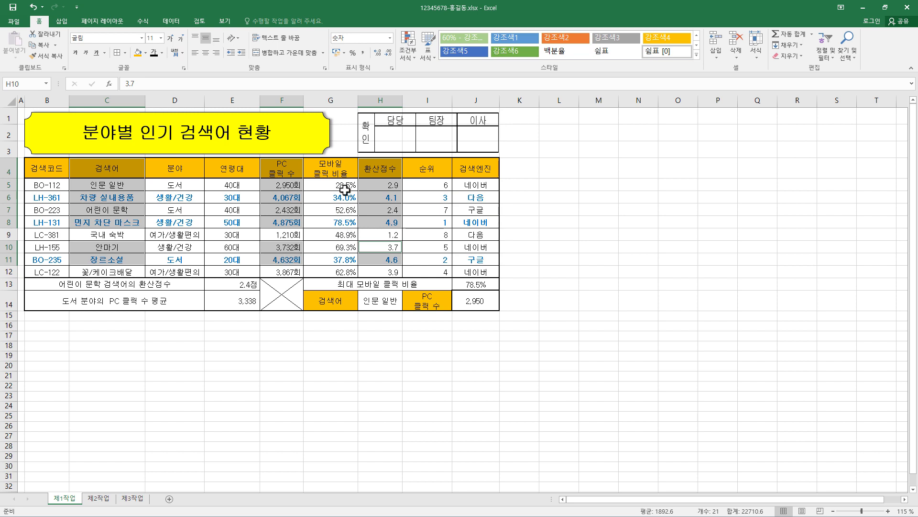
# Insert a custom combo chart with PC클릭 수 as 표식이 있는 꺾은선형 on the secondary axis and 환산점수 as 묶은 세로 막대형
pyautogui.click(66, 21)
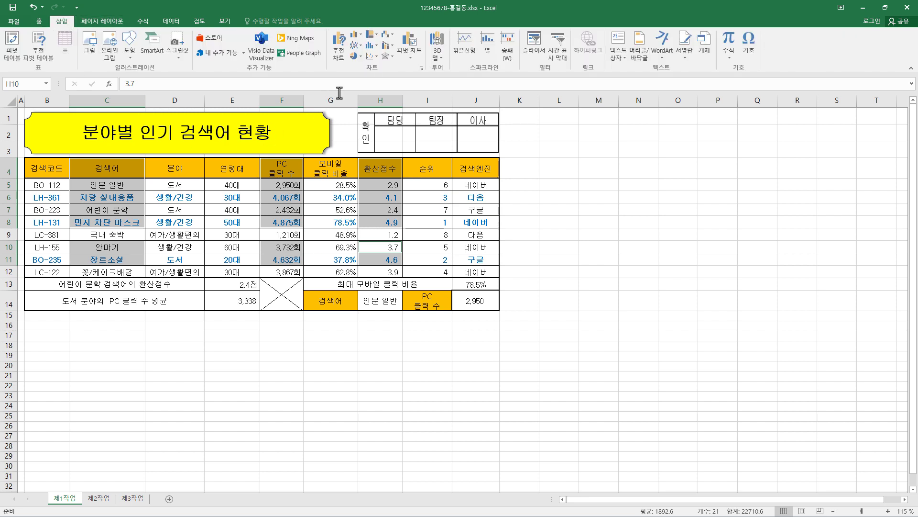
pyautogui.click(389, 46)
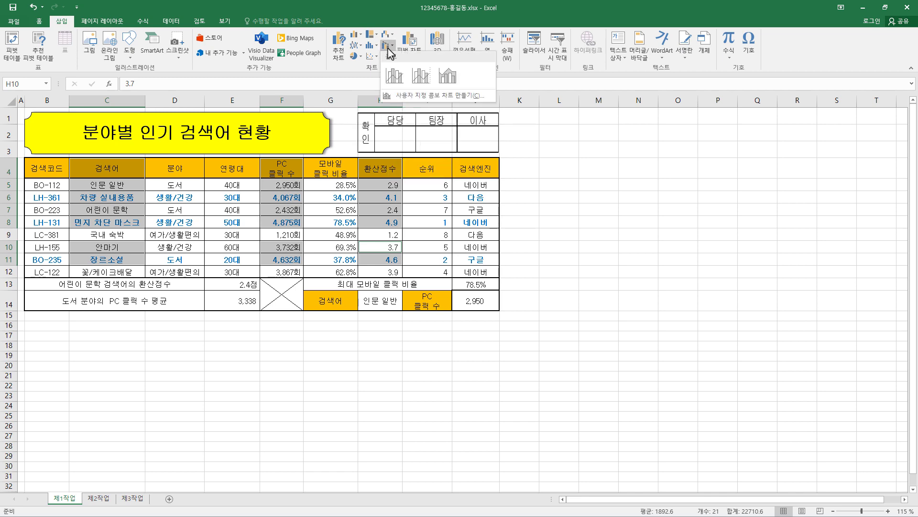
pyautogui.click(408, 95)
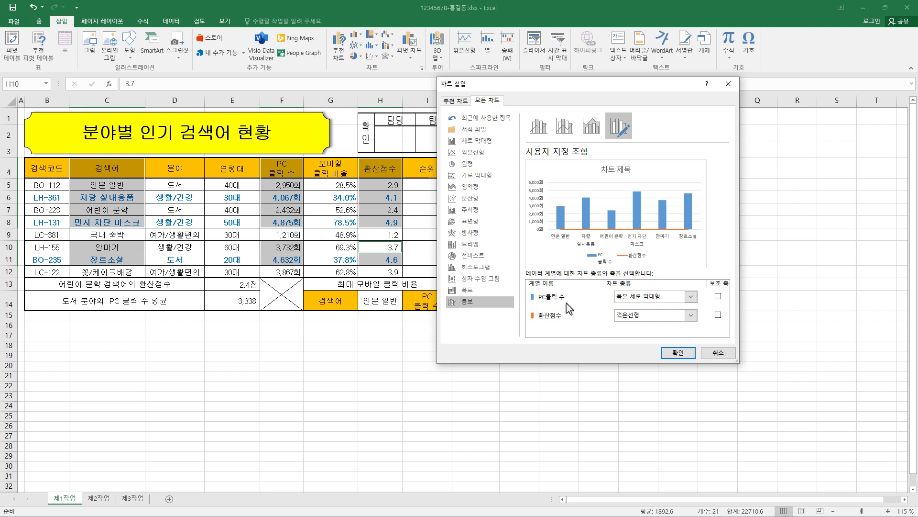
pyautogui.click(660, 301)
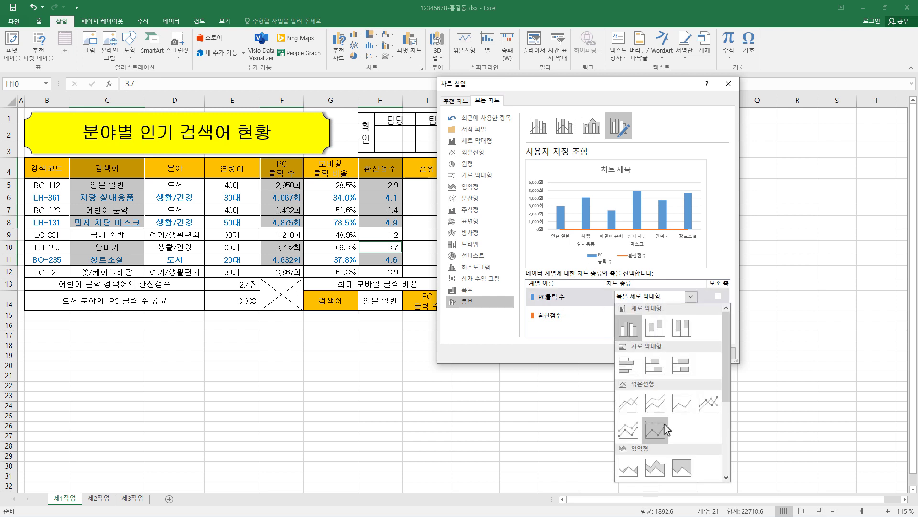
pyautogui.click(717, 405)
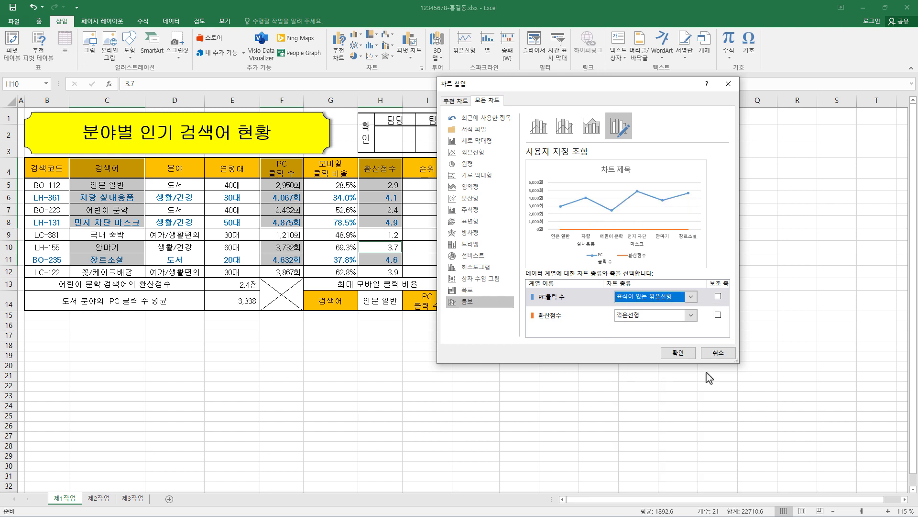
pyautogui.click(718, 298)
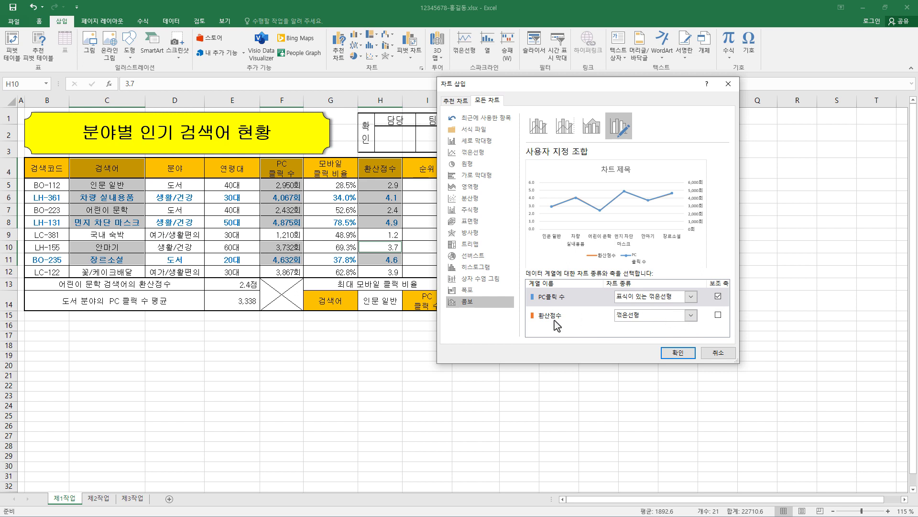
pyautogui.click(672, 318)
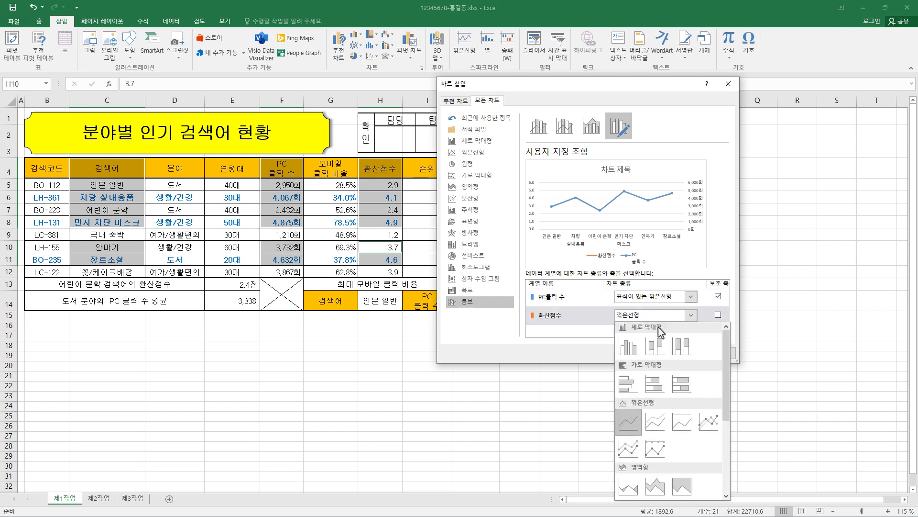
pyautogui.click(627, 350)
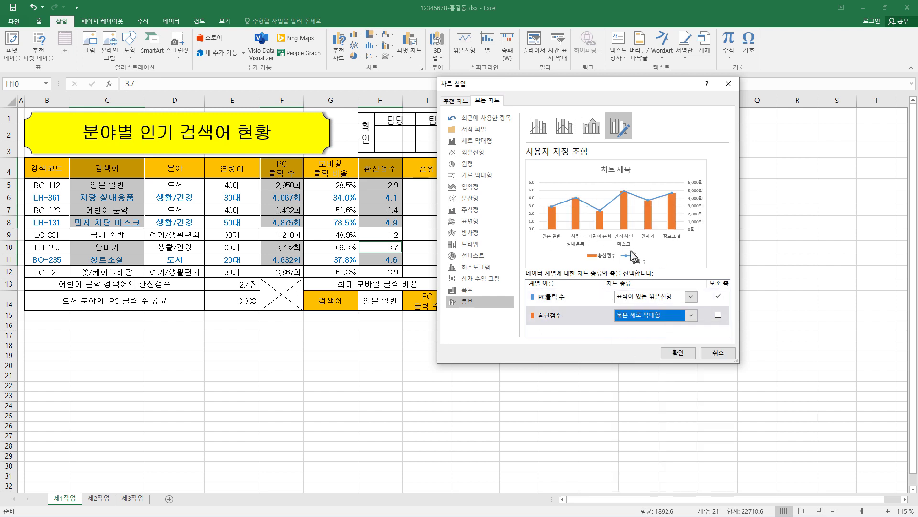
pyautogui.click(683, 358)
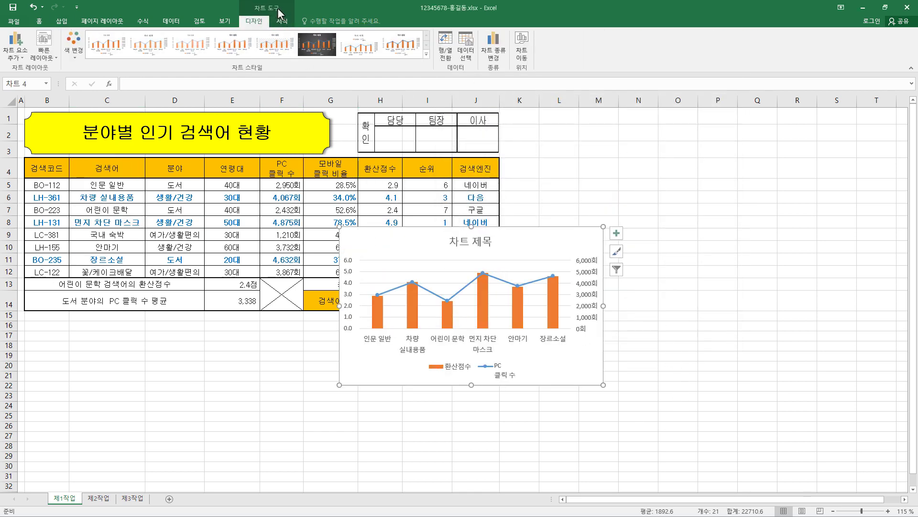
# Move the chart to a new sheet named 제4작업 and place that sheet after 제3작업
pyautogui.click(525, 56)
pyautogui.moveTo(741, 140); pyautogui.dragTo(451, 136)
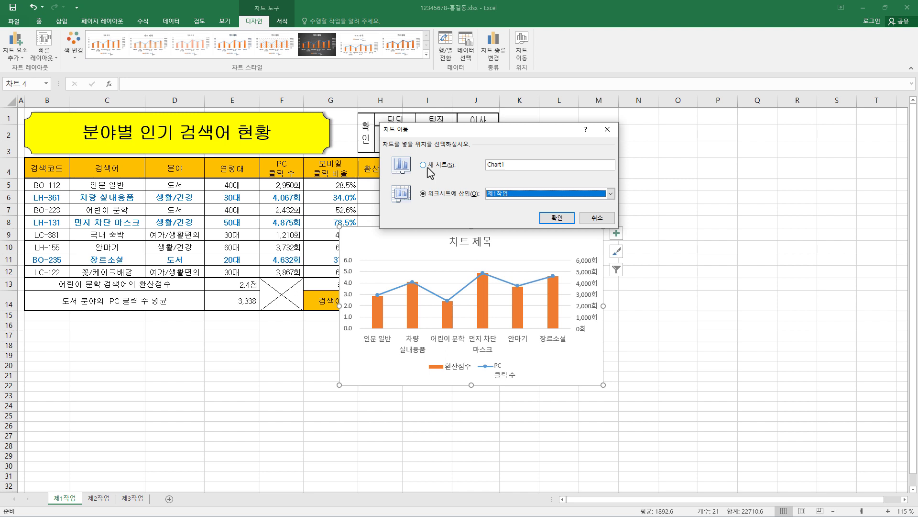
pyautogui.click(425, 166)
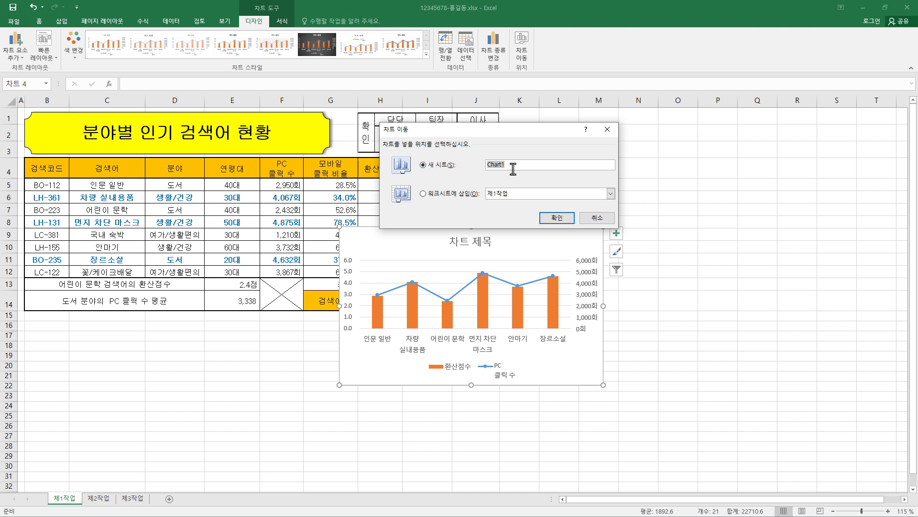
pyautogui.write('제4작업')
pyautogui.click(557, 218)
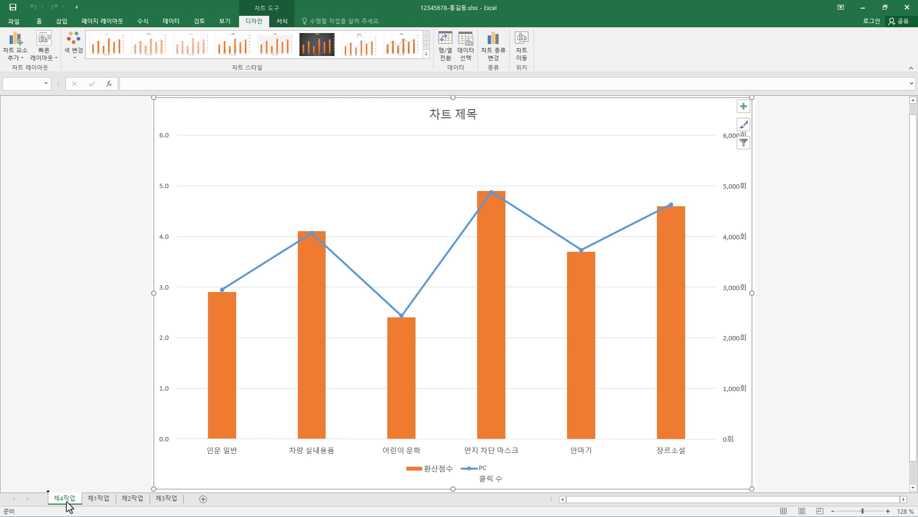
pyautogui.moveTo(69, 507); pyautogui.dragTo(191, 506)
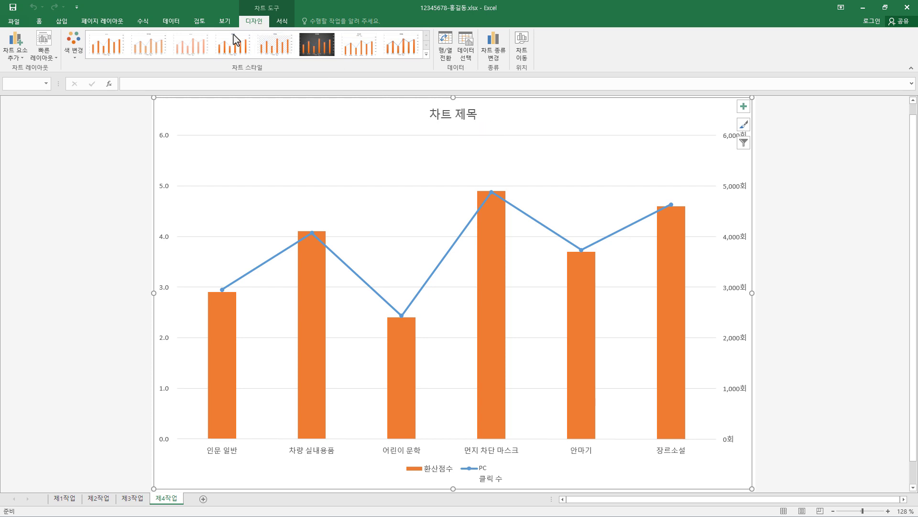
# Apply the third quick layout and the first chart style to the chart on 제4작업
pyautogui.click(55, 59)
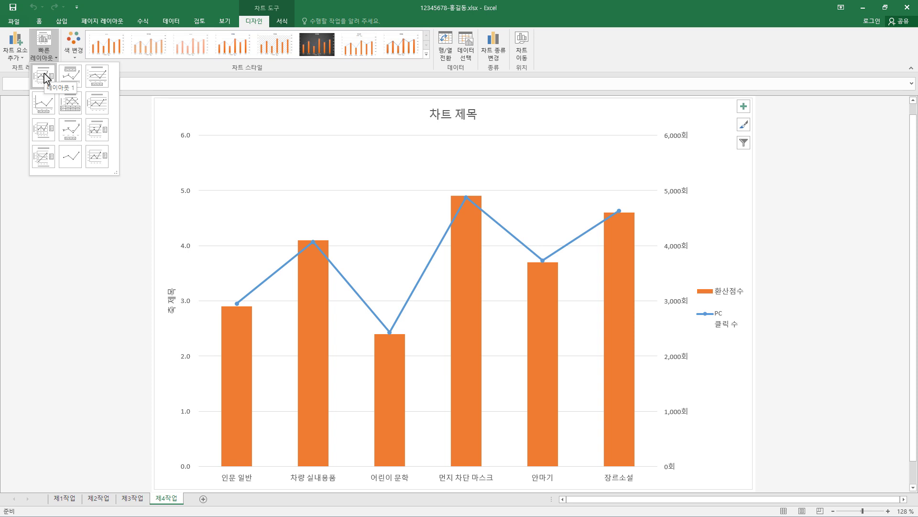
pyautogui.click(96, 79)
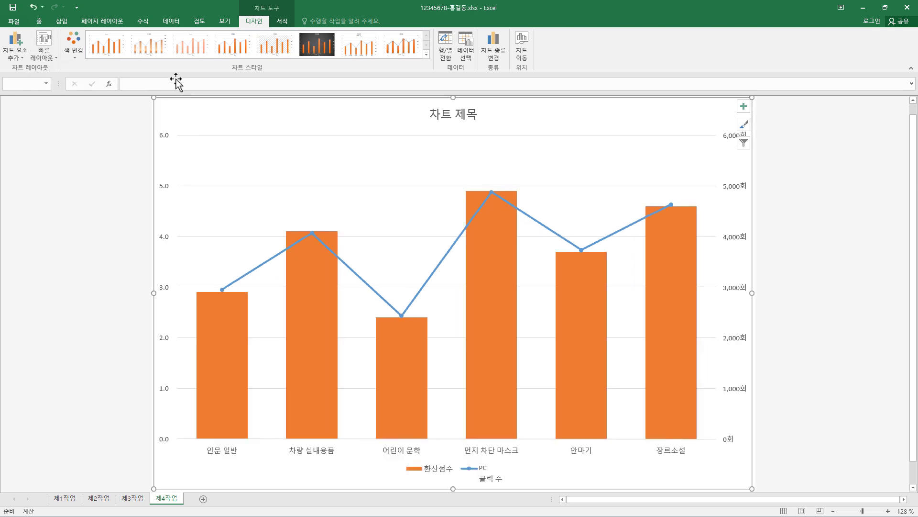
pyautogui.click(111, 53)
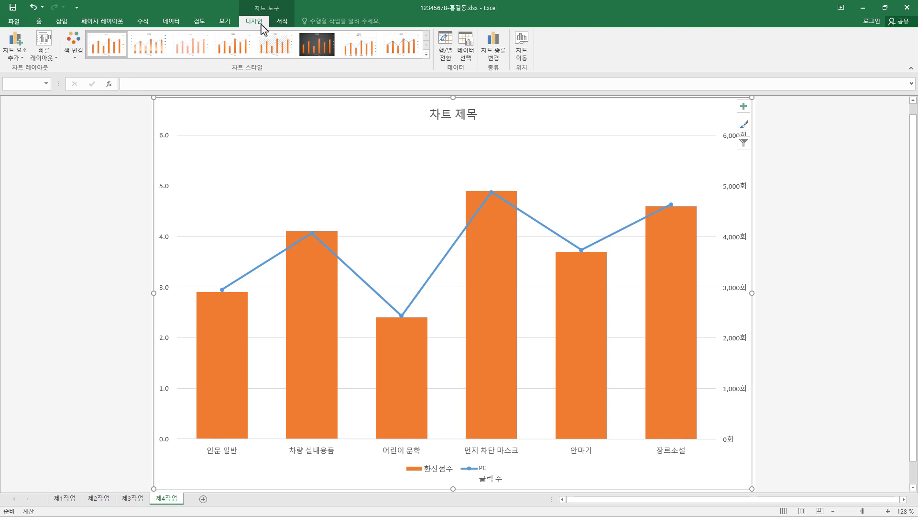
# Fill the chart area with the 파랑 박엽지 texture
pyautogui.click(281, 23)
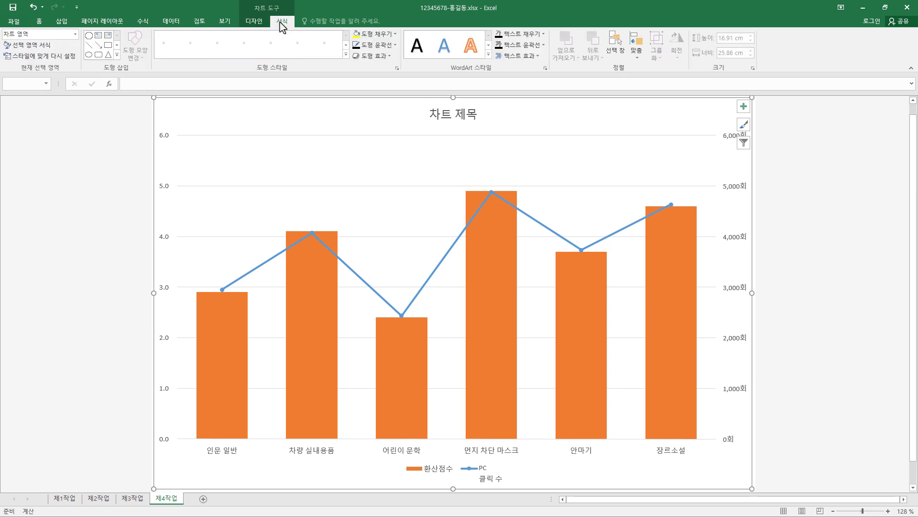
pyautogui.click(396, 37)
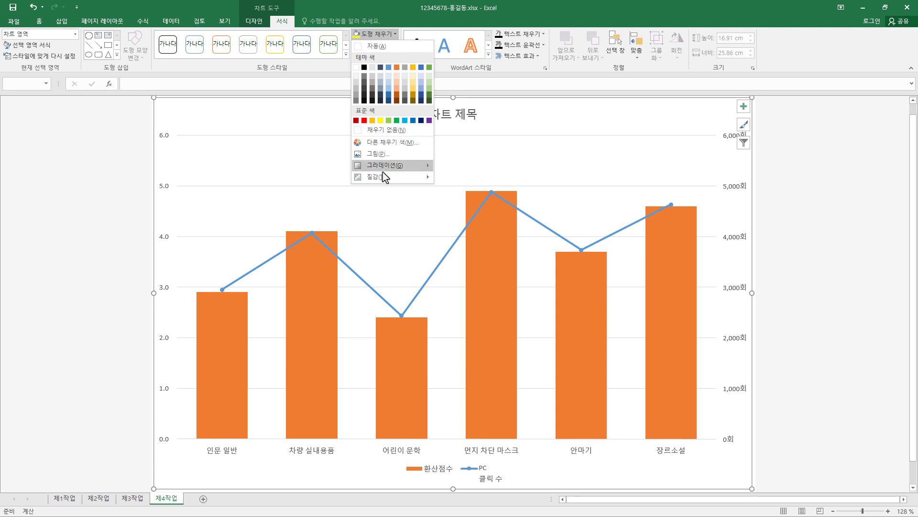
pyautogui.moveTo(384, 178)
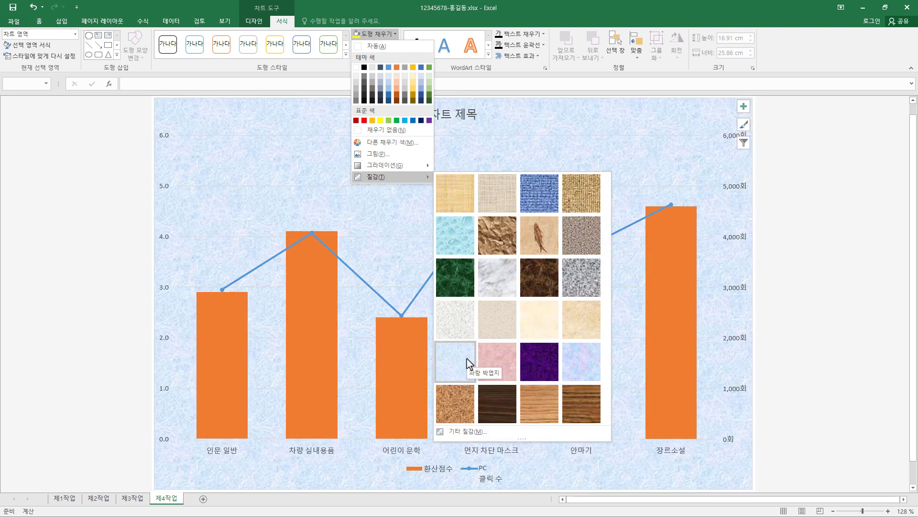
pyautogui.click(468, 364)
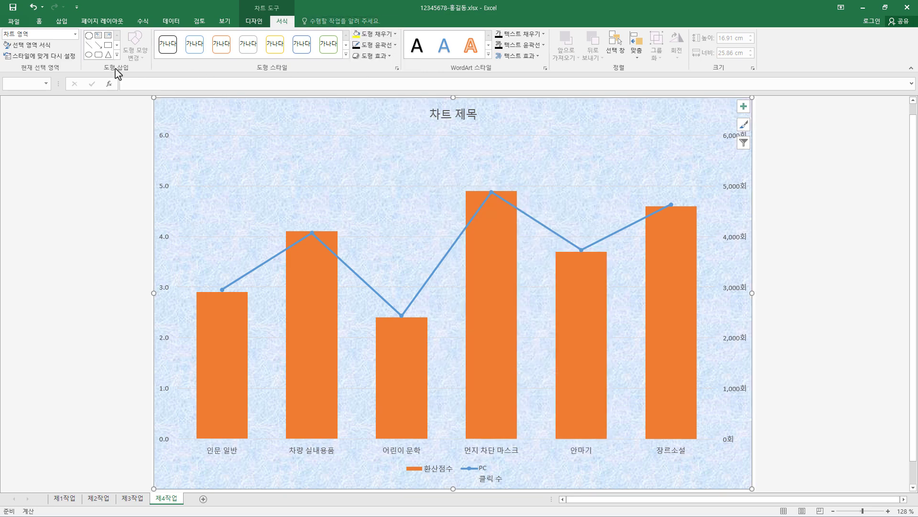
# Set the text of the whole chart area to 굴림, size 11, in black
pyautogui.click(39, 22)
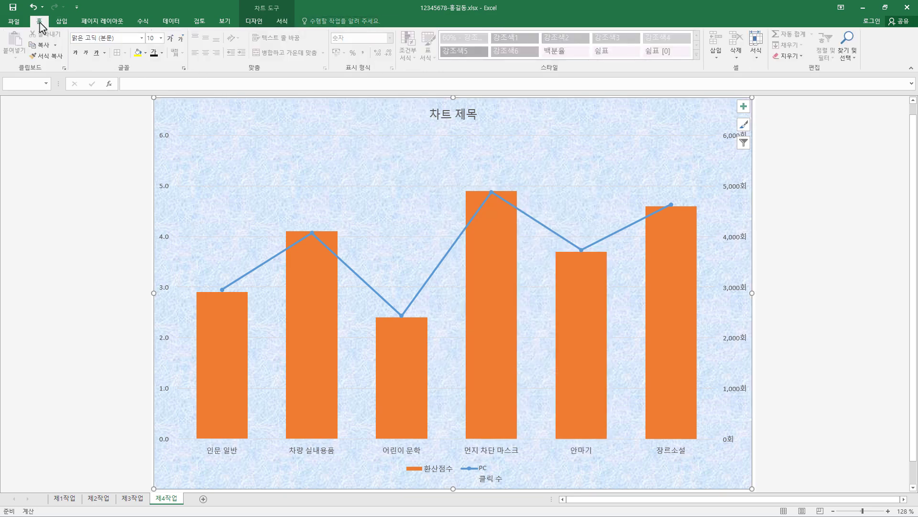
pyautogui.click(123, 40)
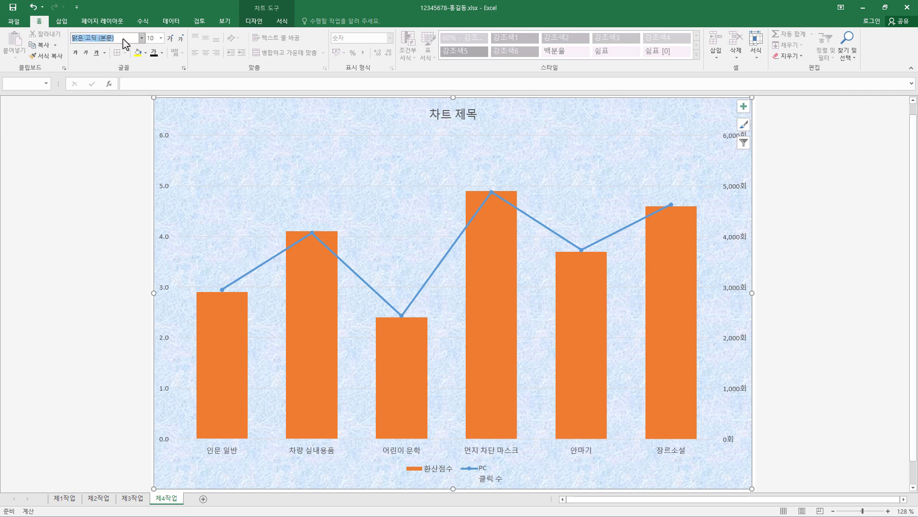
pyautogui.write('굴림')
pyautogui.press('Return')
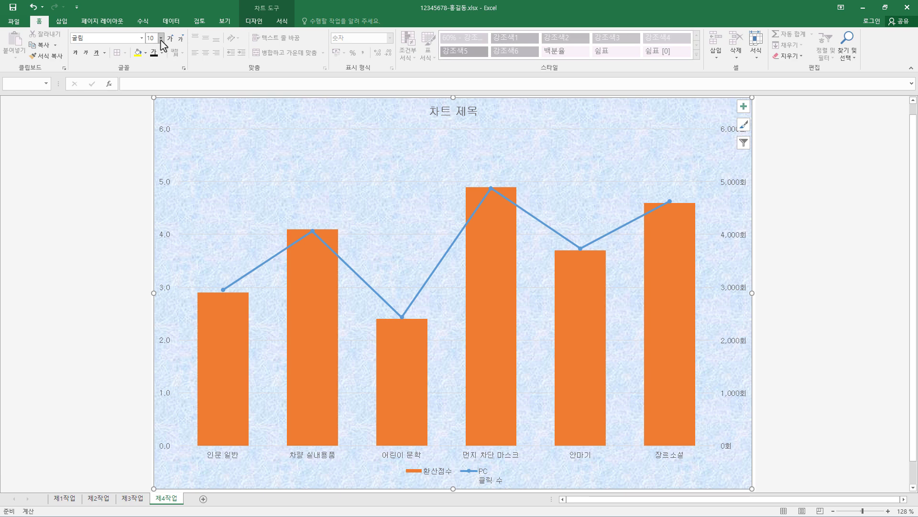
pyautogui.click(161, 38)
pyautogui.click(160, 86)
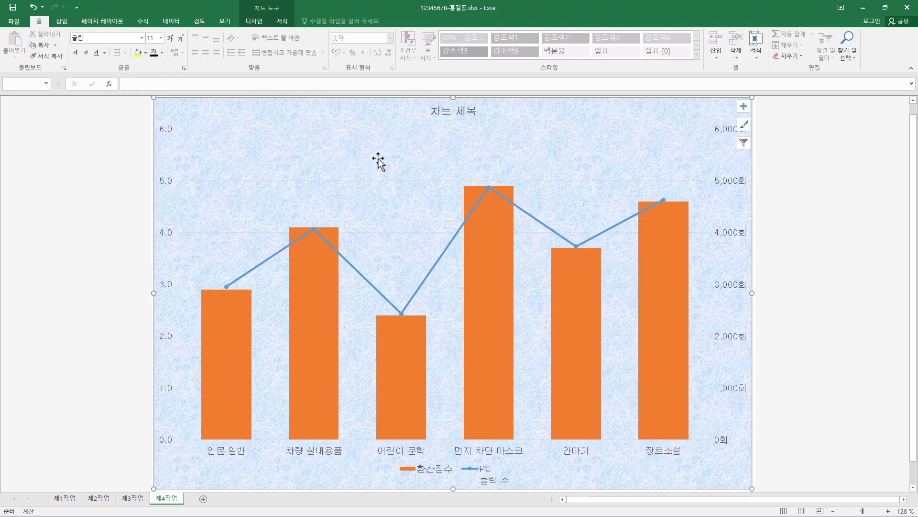
pyautogui.click(162, 52)
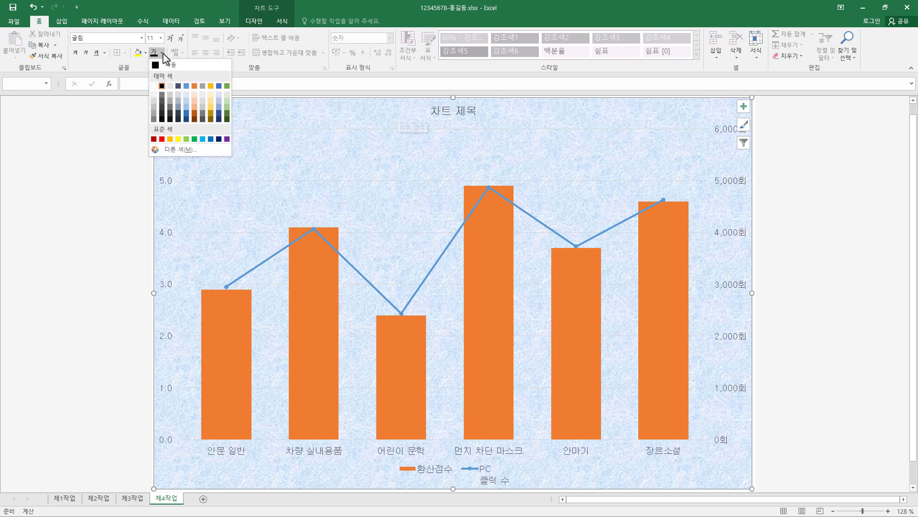
pyautogui.click(162, 87)
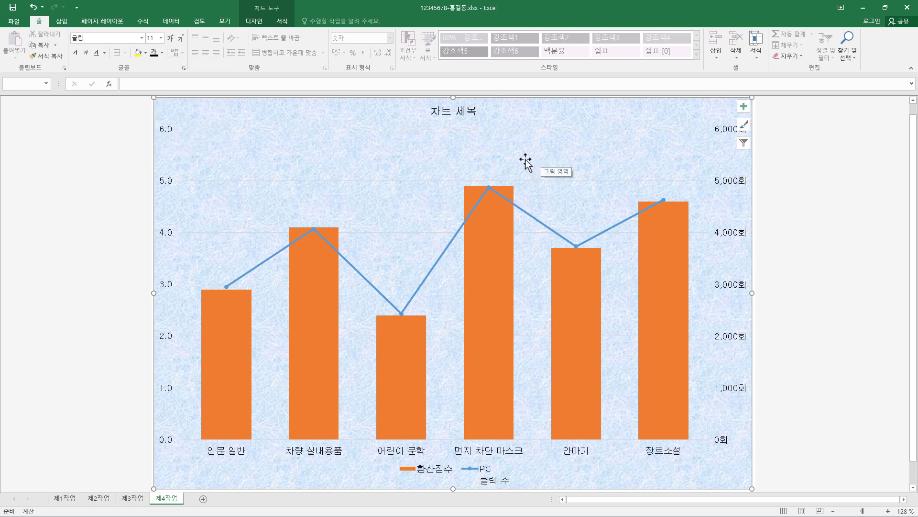
# Fill the chart's plot area with solid white
pyautogui.click(453, 154)
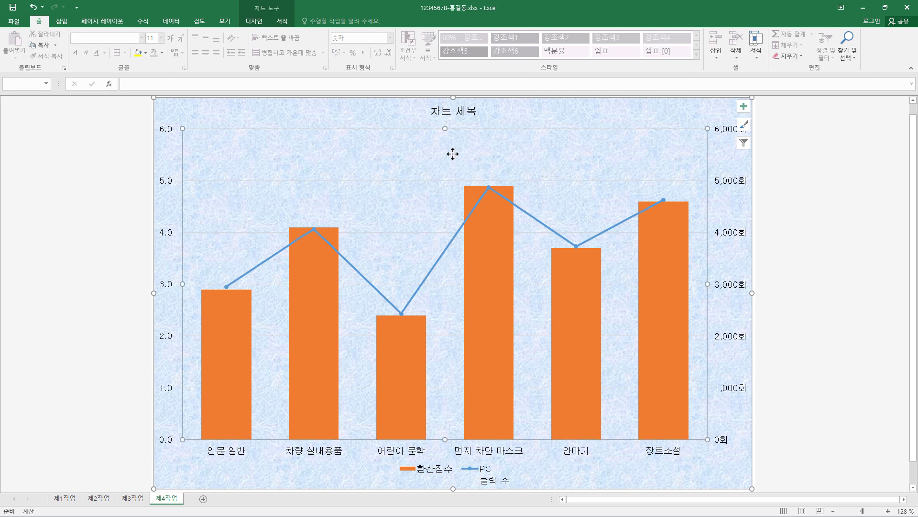
pyautogui.click(282, 21)
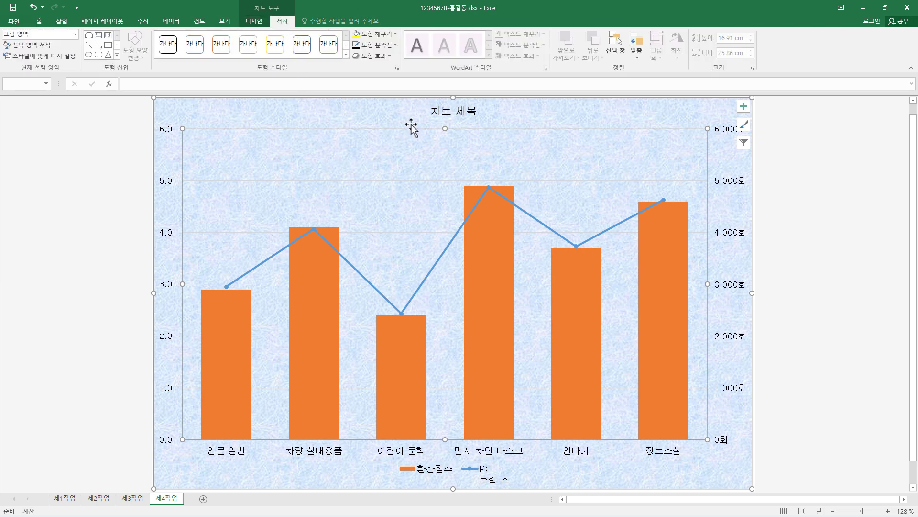
pyautogui.click(395, 34)
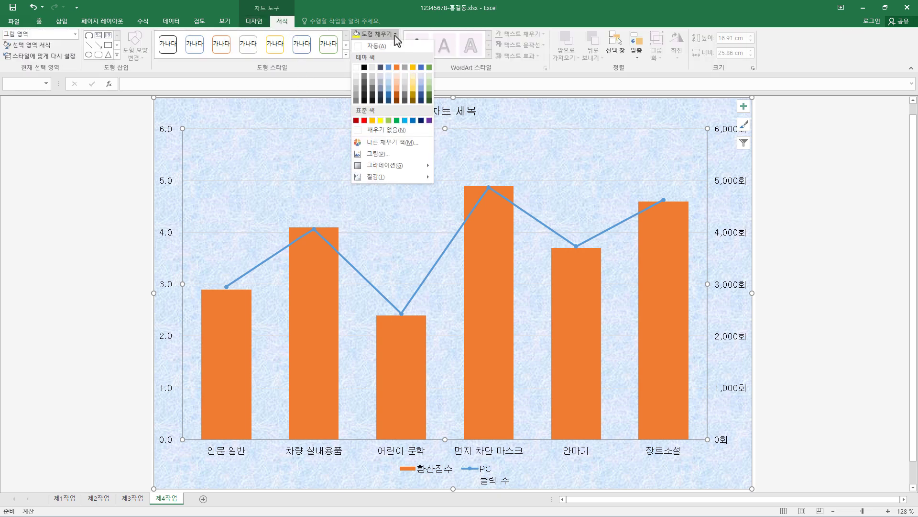
pyautogui.click(356, 68)
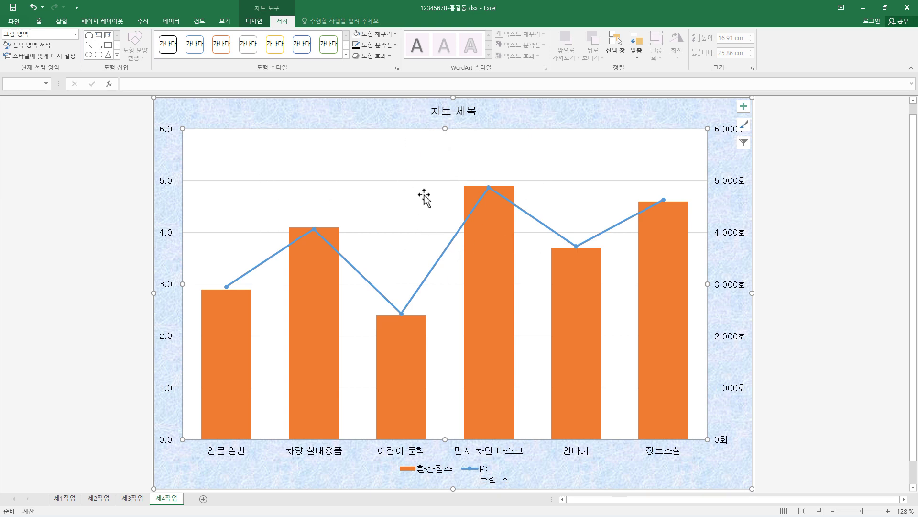
# Format the primary vertical axis major gridlines as black dashed lines
pyautogui.click(389, 181)
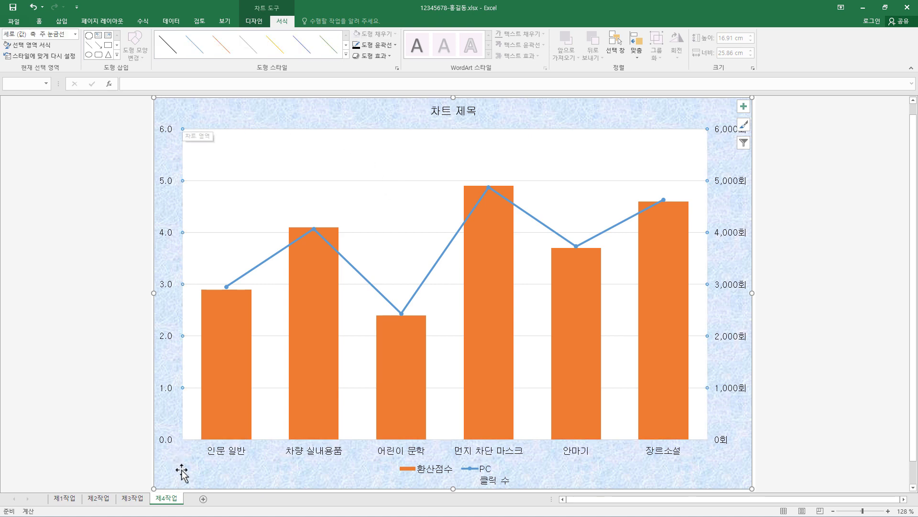
pyautogui.click(395, 46)
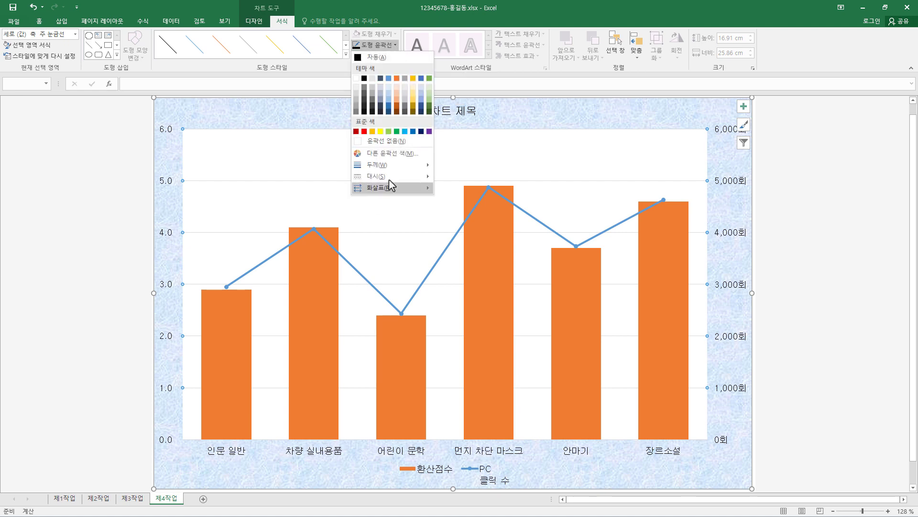
pyautogui.moveTo(389, 176)
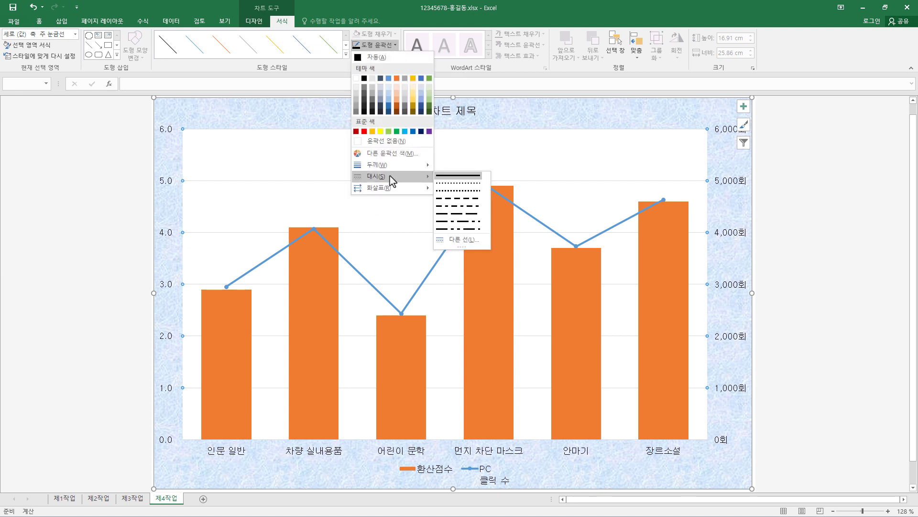
pyautogui.click(473, 200)
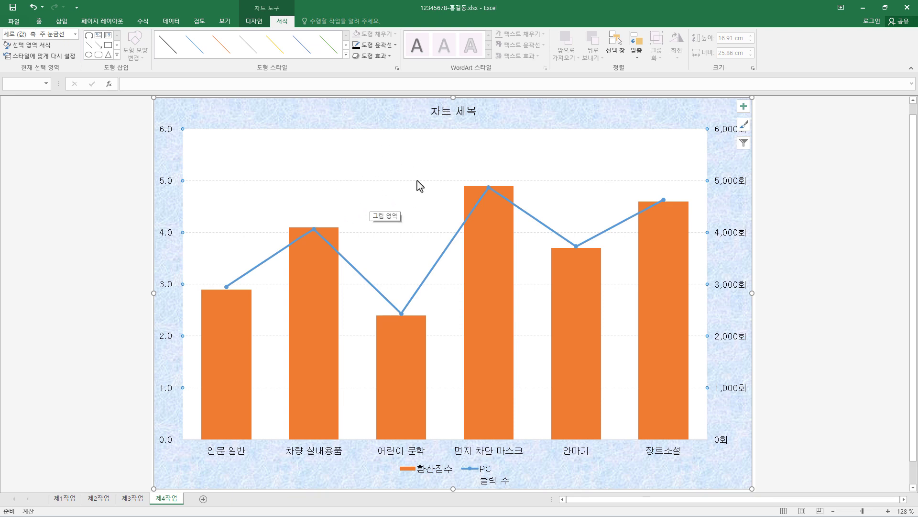
pyautogui.click(395, 45)
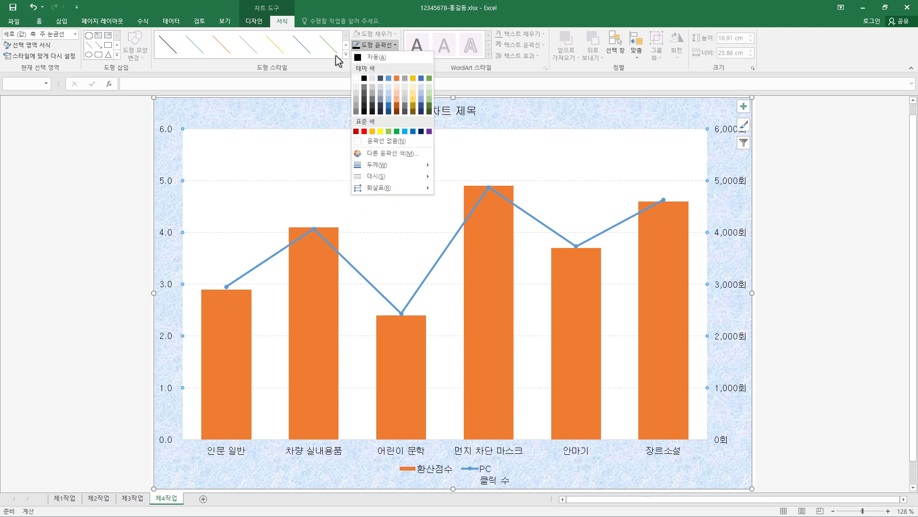
pyautogui.click(365, 79)
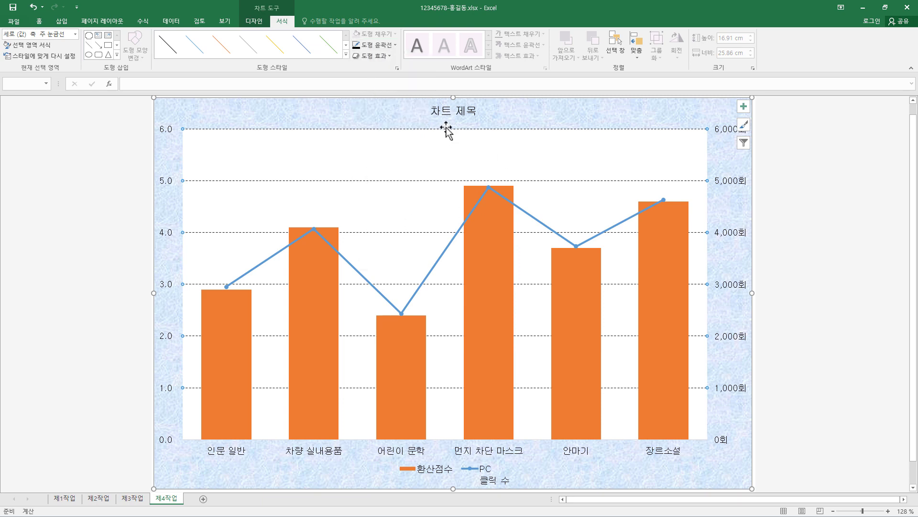
# Give the chart title box a white fill and a black outline
pyautogui.click(445, 112)
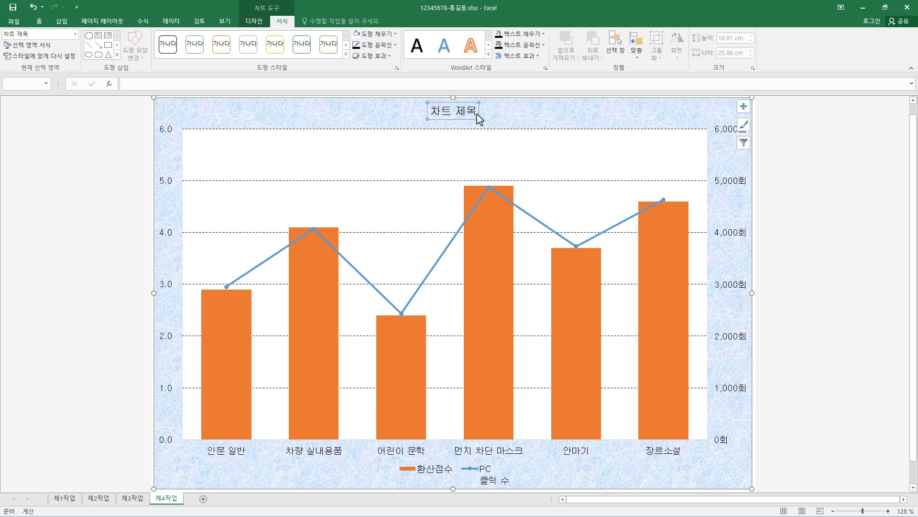
pyautogui.click(396, 35)
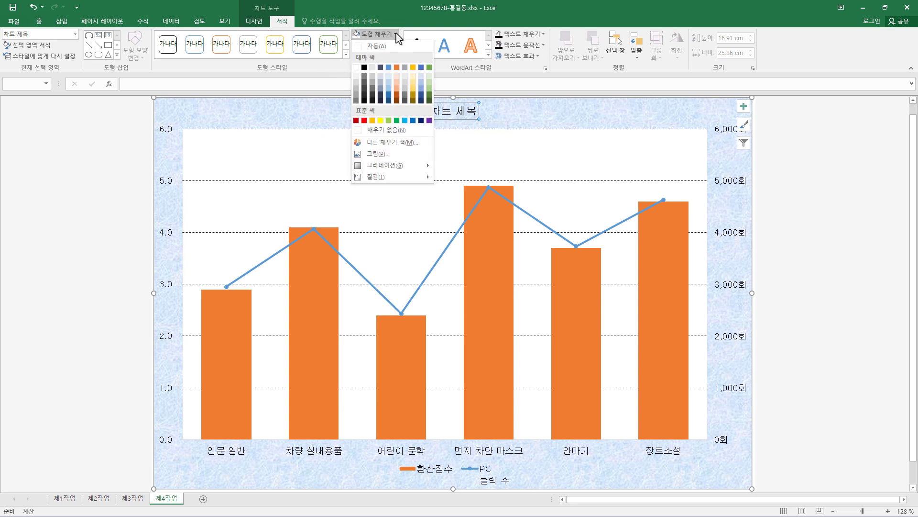
pyautogui.click(357, 68)
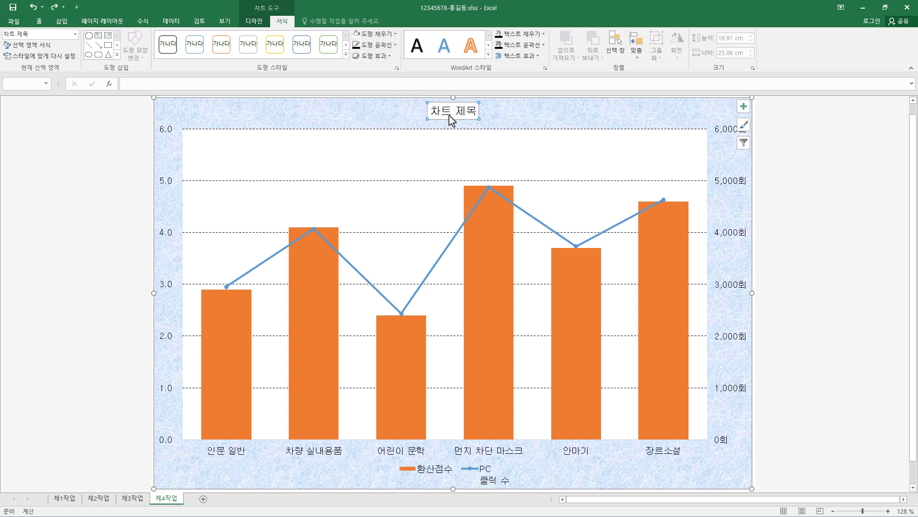
pyautogui.click(395, 45)
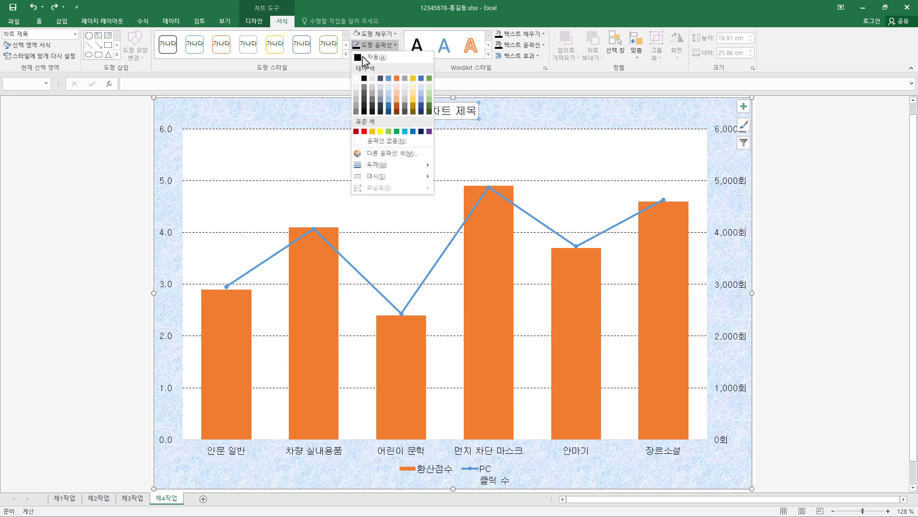
pyautogui.click(364, 78)
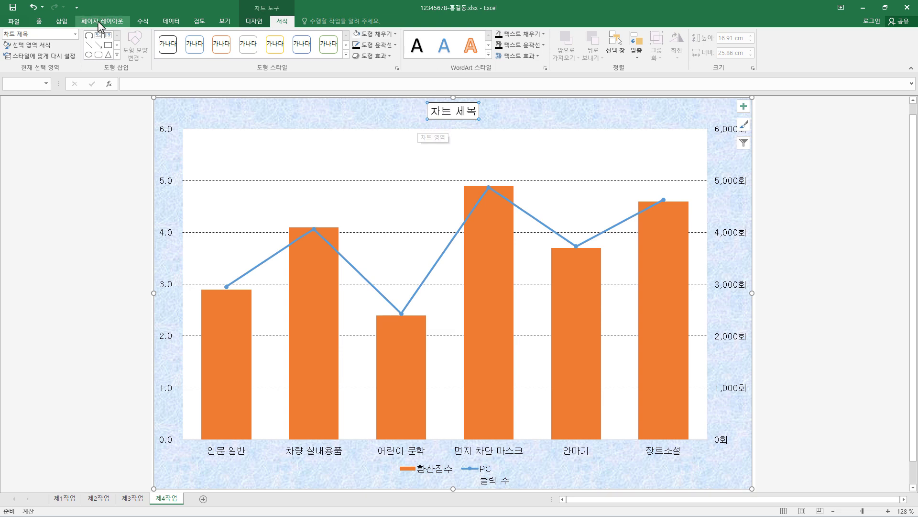
# Make the chart title bold at size 20 and replace its text with "도서 및 생활/건강 분야 인기 검색어 현황"
pyautogui.click(40, 21)
pyautogui.click(110, 39)
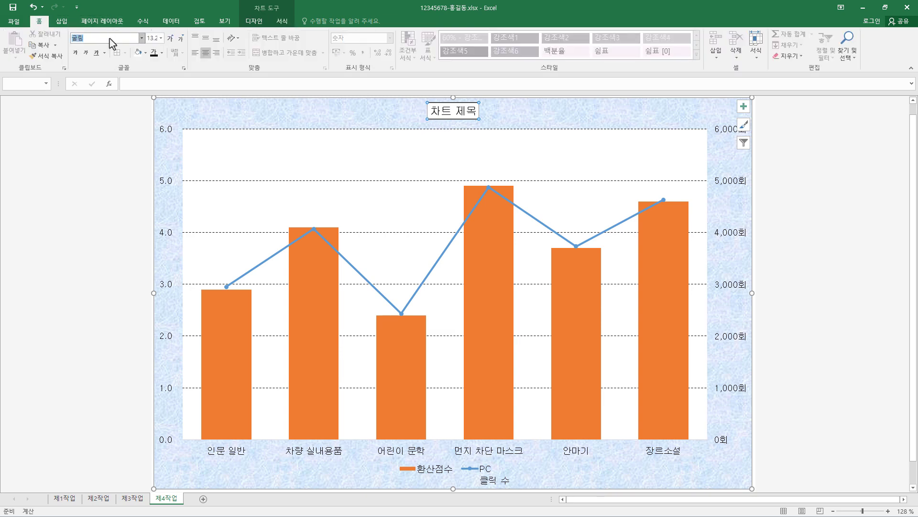
pyautogui.click(161, 38)
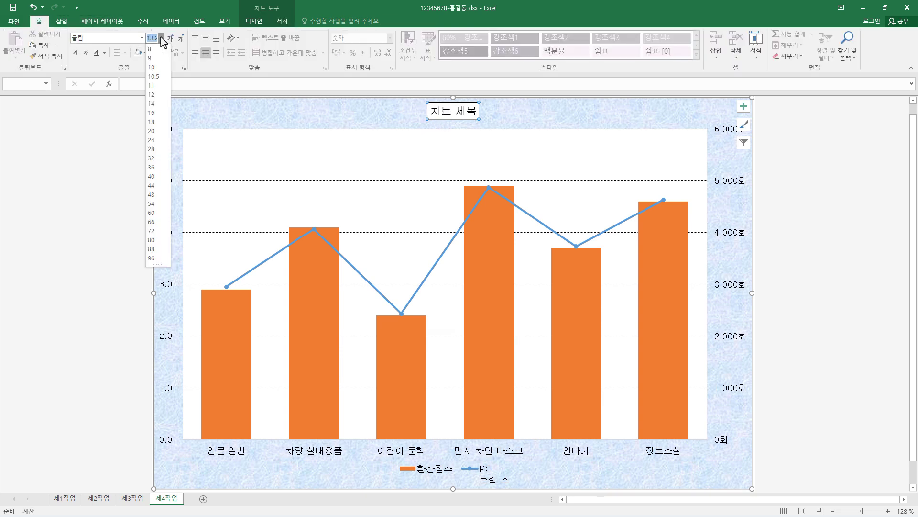
pyautogui.click(154, 131)
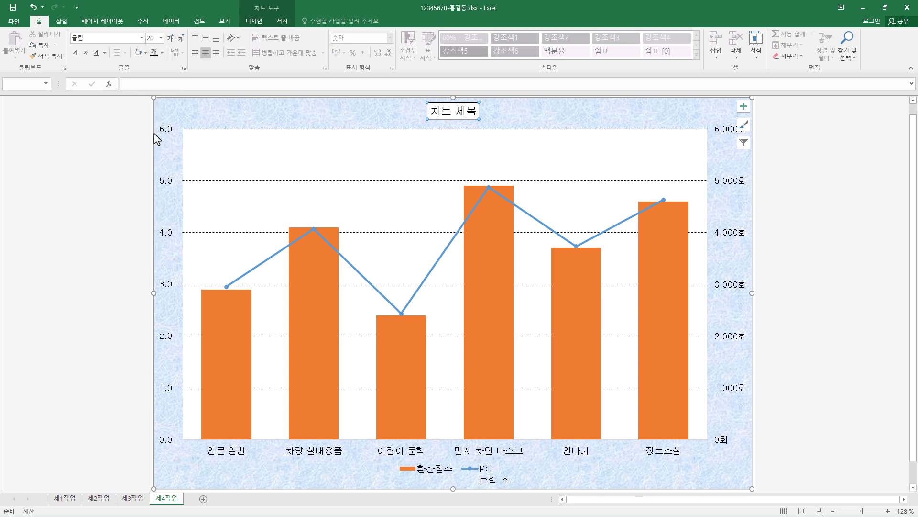
pyautogui.click(75, 56)
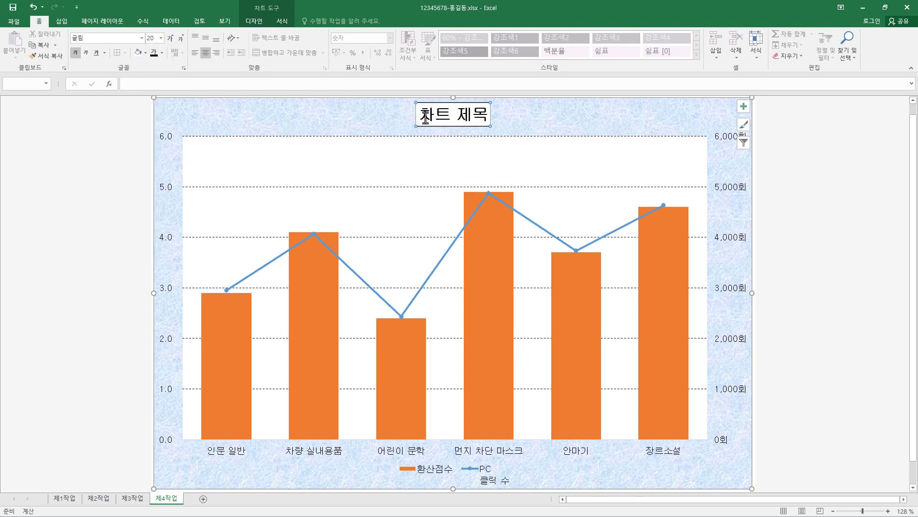
pyautogui.moveTo(423, 115); pyautogui.dragTo(491, 119)
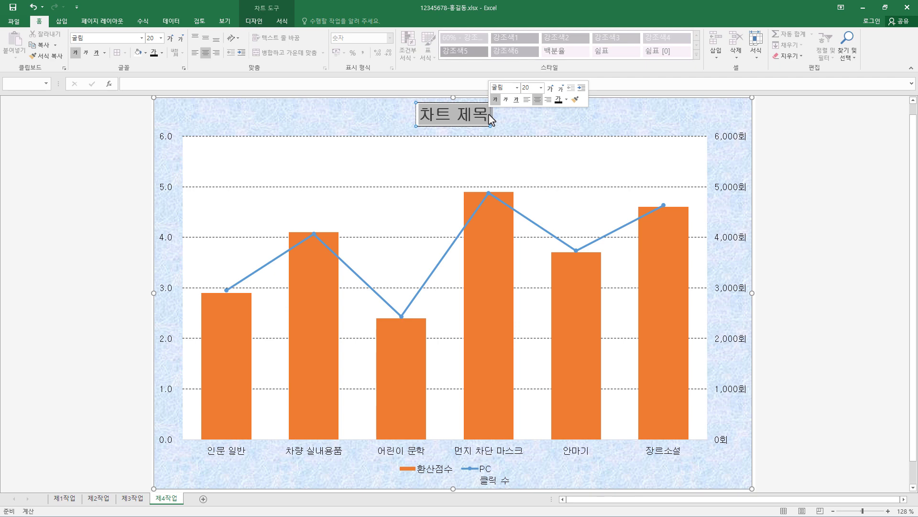
pyautogui.write('도서 및 생활/건강 분야 인기 검색어 현황')
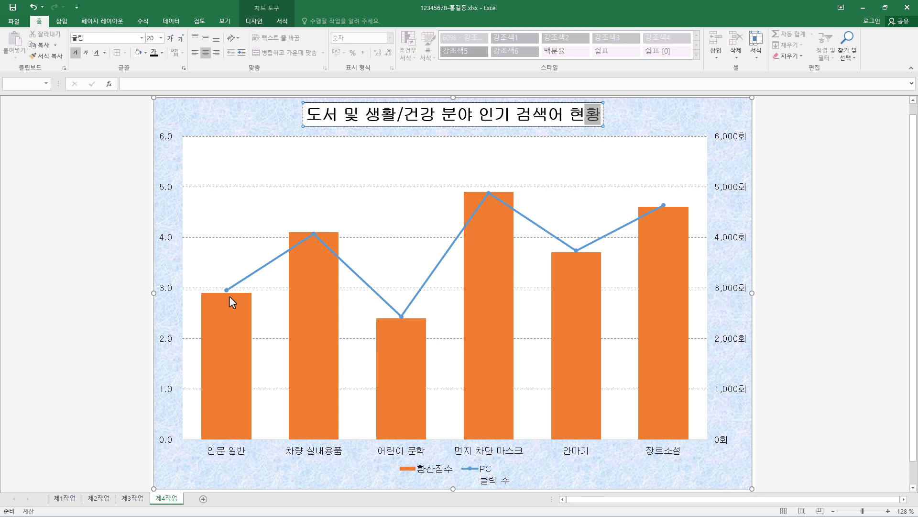
# Give the PC 클릭 수 line series built-in triangle markers
pyautogui.moveTo(315, 233)
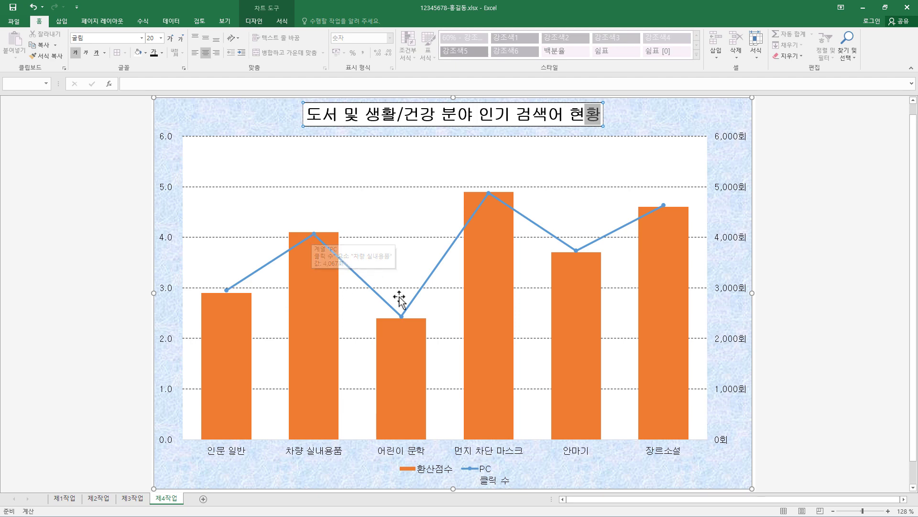
pyautogui.click(314, 233)
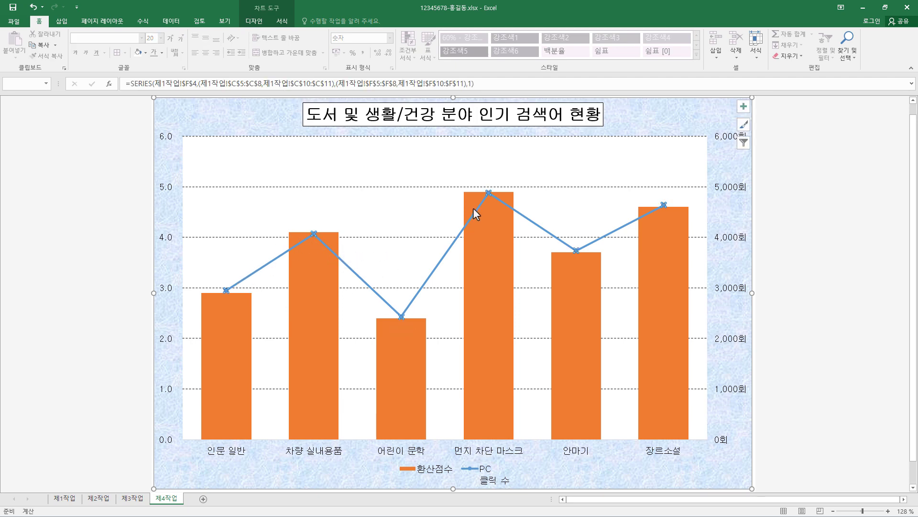
pyautogui.rightClick(314, 236)
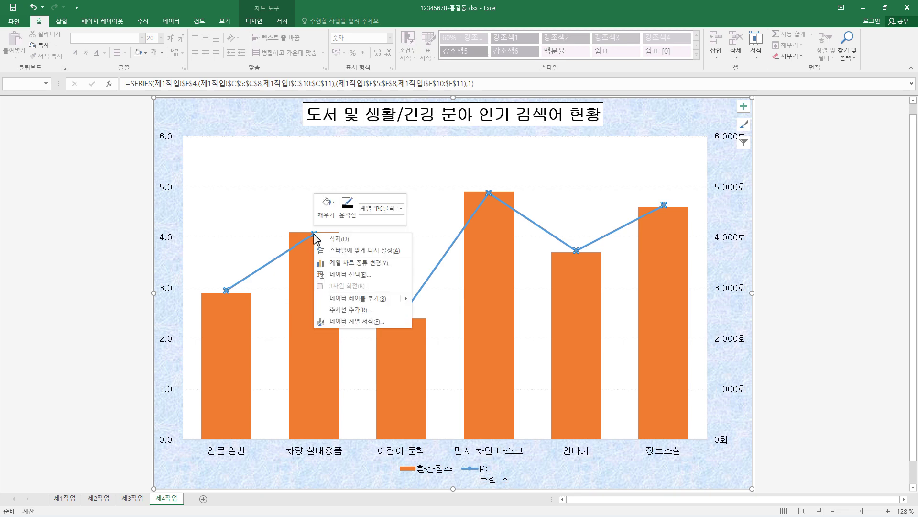
pyautogui.click(370, 322)
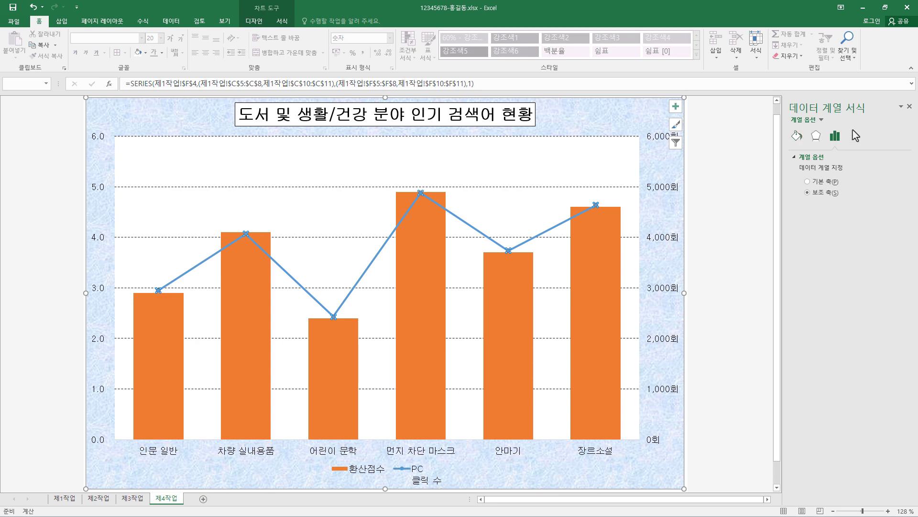
pyautogui.click(797, 137)
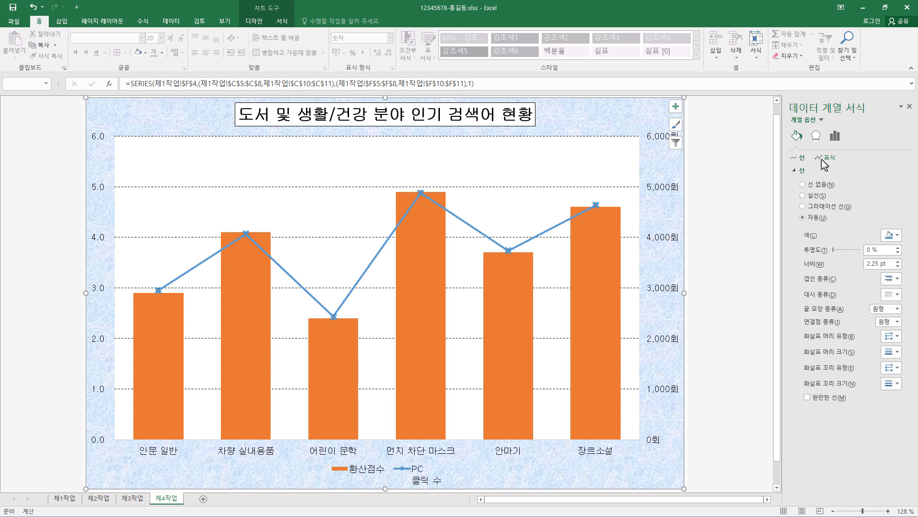
pyautogui.click(823, 159)
pyautogui.click(794, 172)
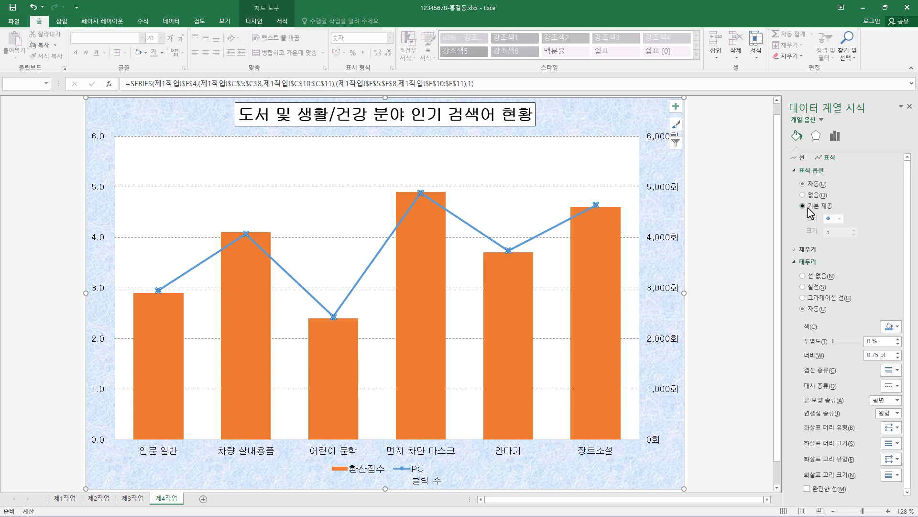
pyautogui.click(808, 207)
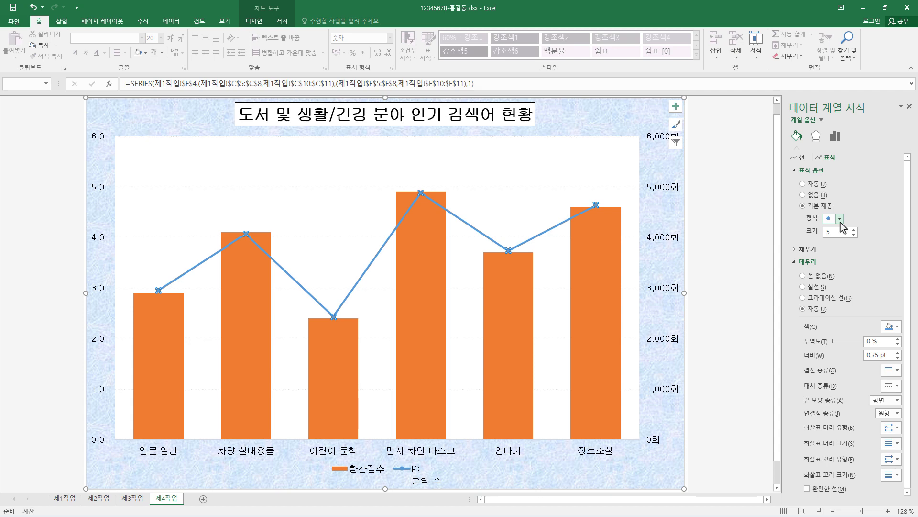
pyautogui.click(840, 218)
pyautogui.click(832, 250)
# Set the marker size of the PC 클릭 수 line series to 10
pyautogui.click(854, 229)
pyautogui.click(854, 230)
pyautogui.click(855, 229)
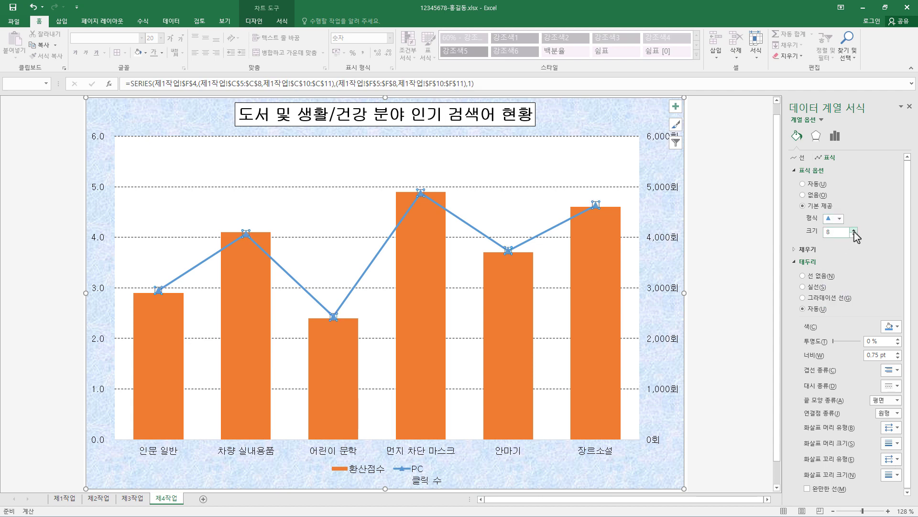
pyautogui.click(854, 229)
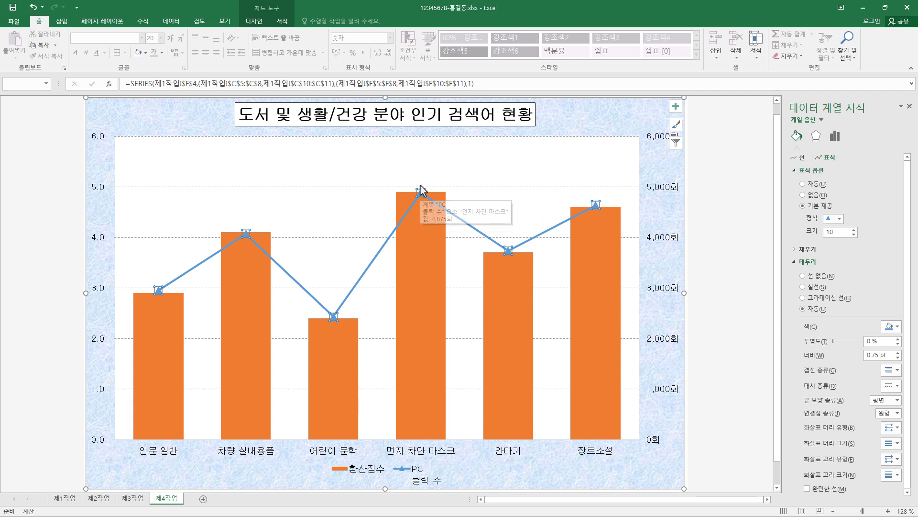
# Add a data label to only the 먼지 차단 마스크 column of the 환산점수 series
pyautogui.click(419, 238)
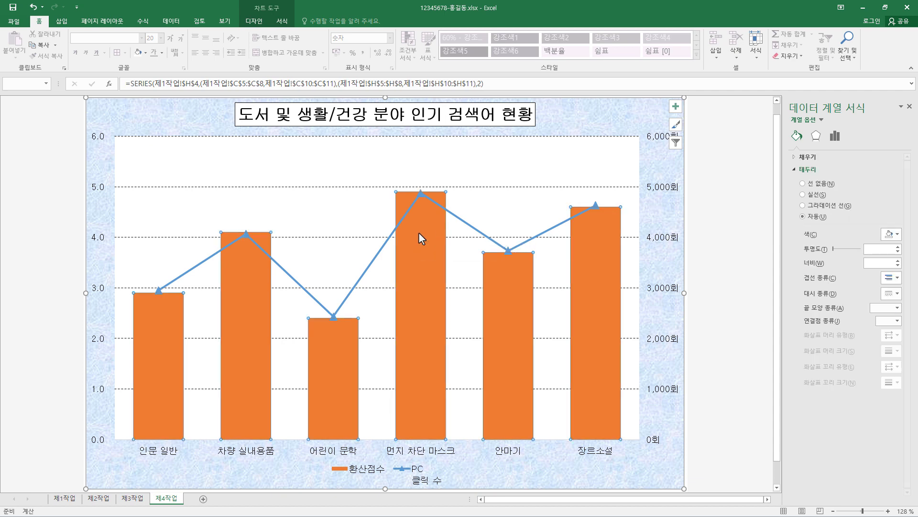
pyautogui.click(423, 228)
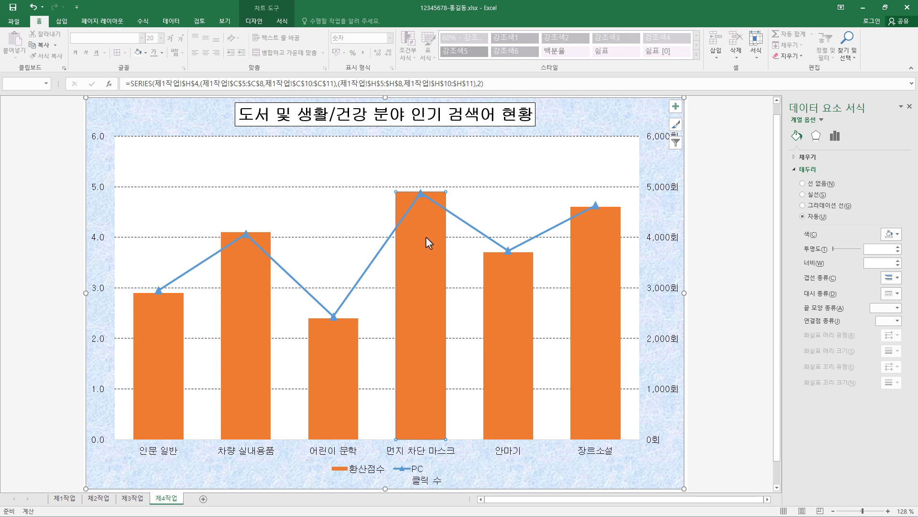
pyautogui.rightClick(423, 222)
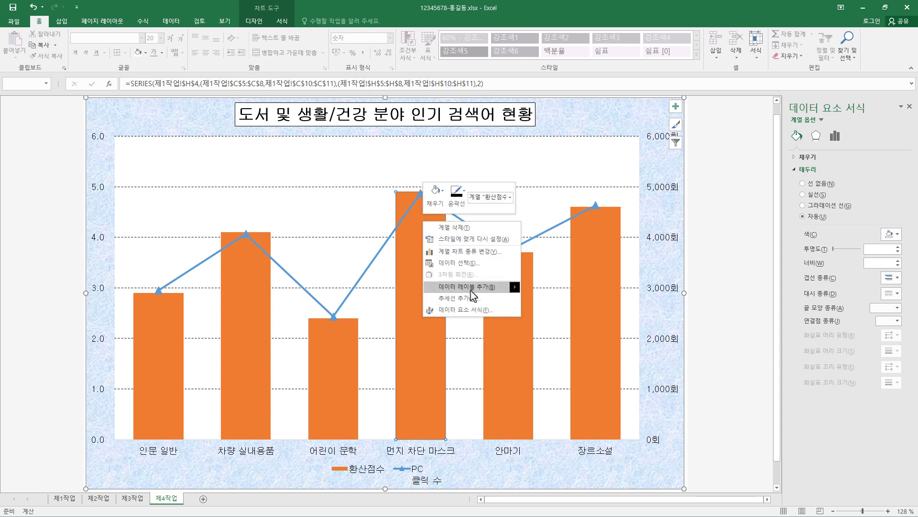
pyautogui.moveTo(472, 288)
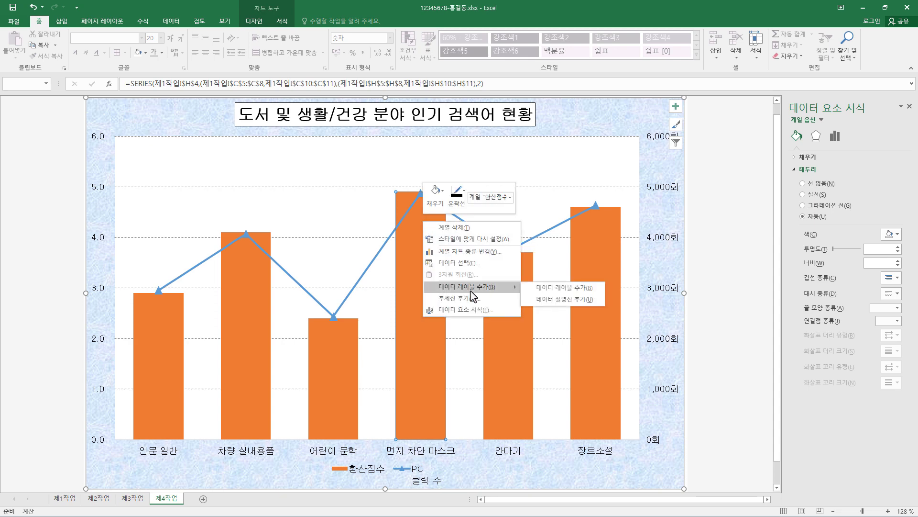
pyautogui.click(563, 288)
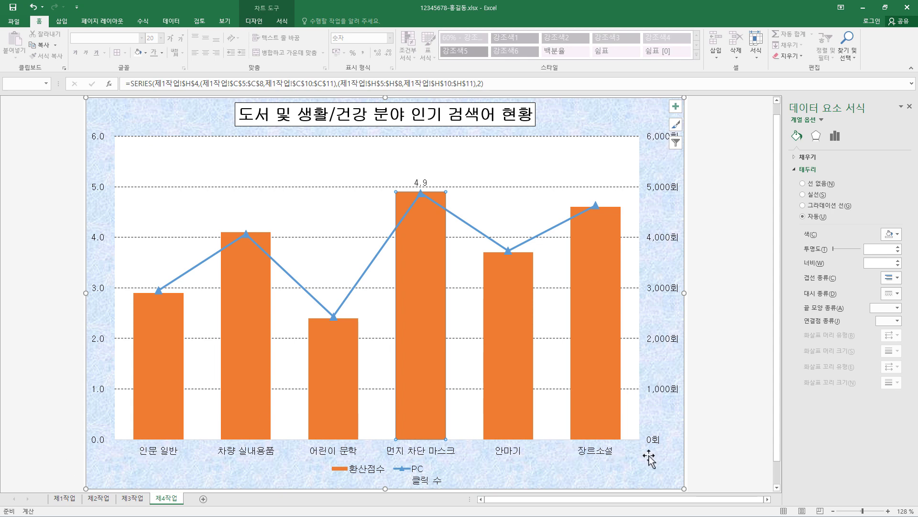
# Give the primary and secondary vertical axes a black outline
pyautogui.click(101, 192)
pyautogui.click(286, 23)
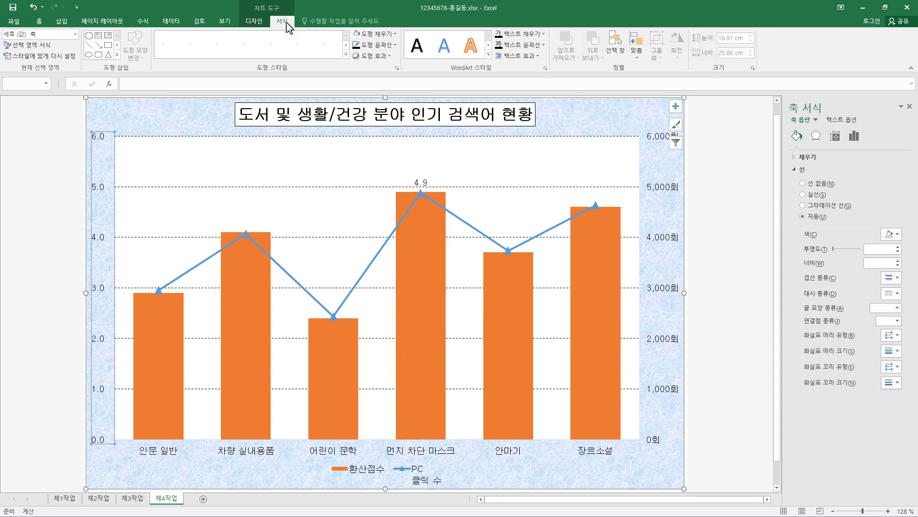
pyautogui.click(374, 44)
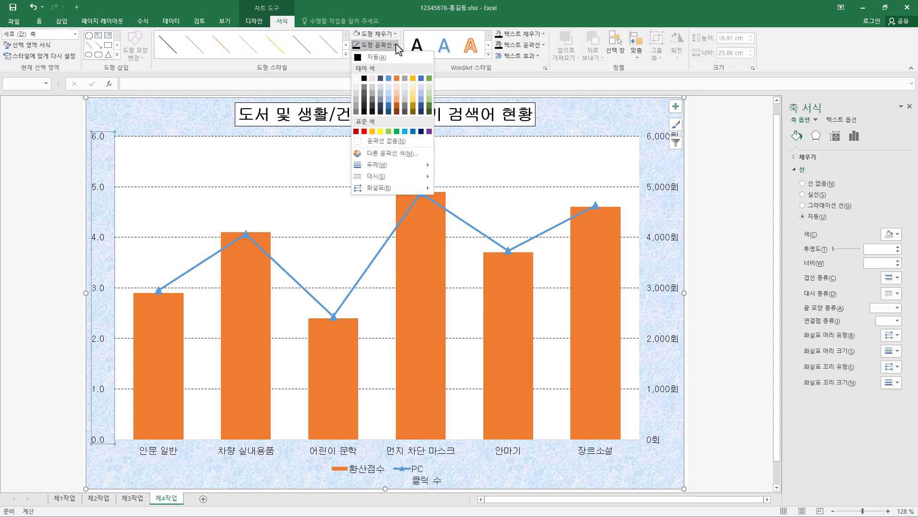
pyautogui.click(368, 82)
pyautogui.click(672, 191)
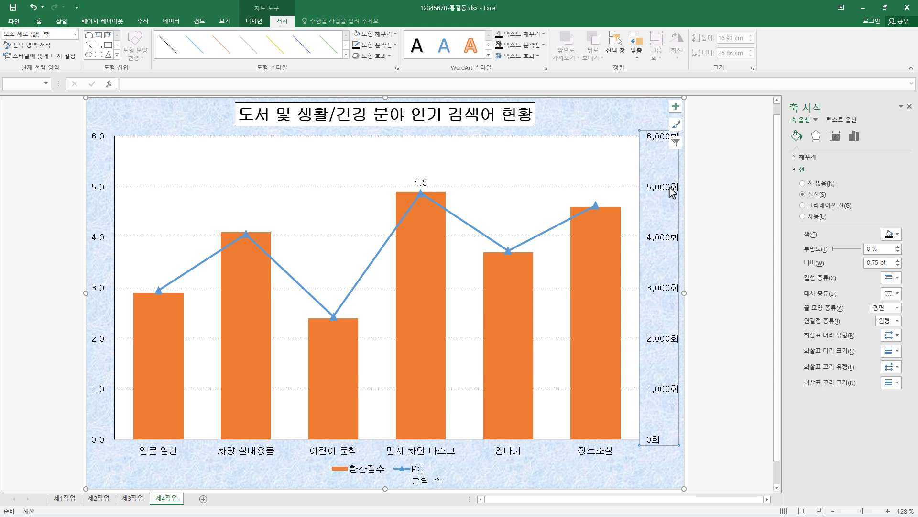
pyautogui.click(395, 45)
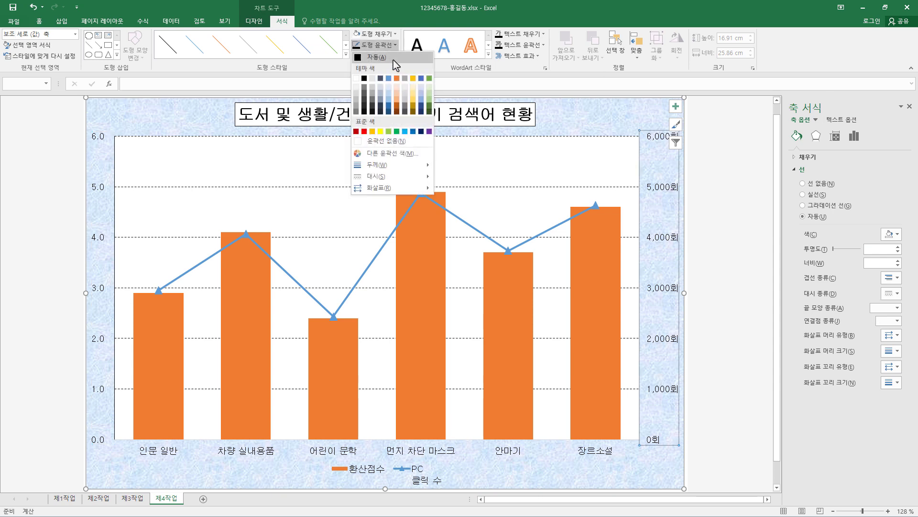
pyautogui.click(366, 85)
# Give the horizontal category axis a black outline and deselect it
pyautogui.click(241, 451)
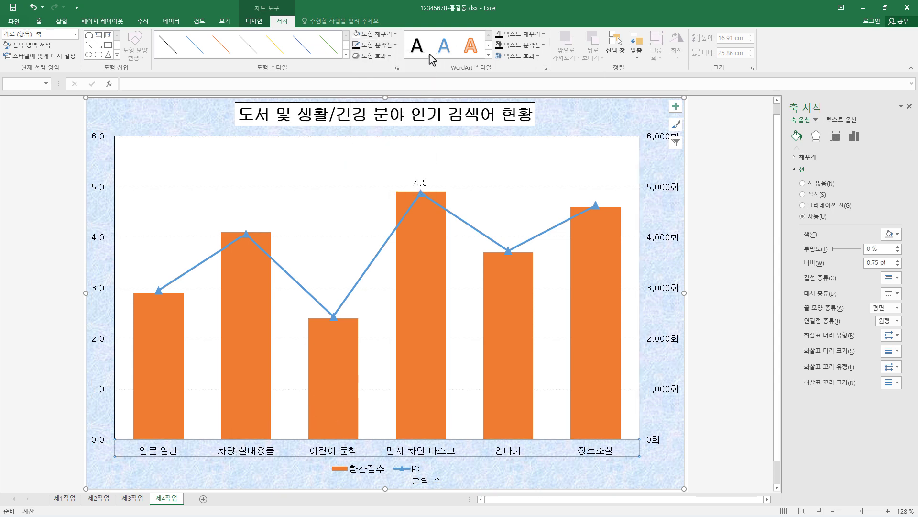
pyautogui.click(395, 45)
pyautogui.click(366, 79)
pyautogui.click(197, 466)
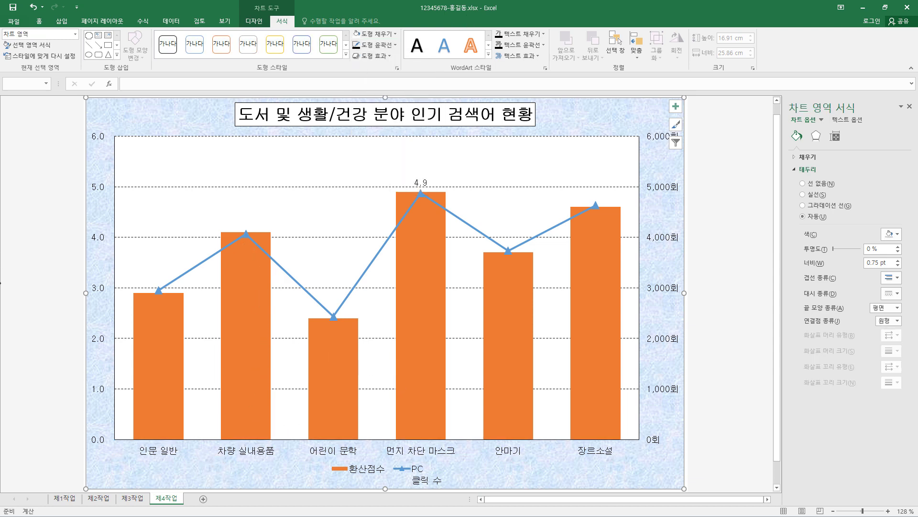
pyautogui.click(45, 292)
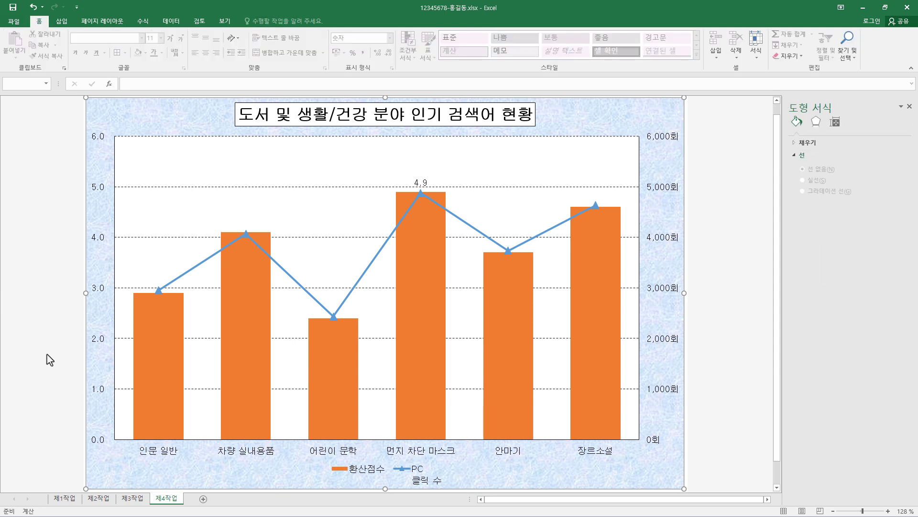
# Set the primary vertical axis number format to Accounting (회계) with no currency symbol (없음)
pyautogui.click(102, 242)
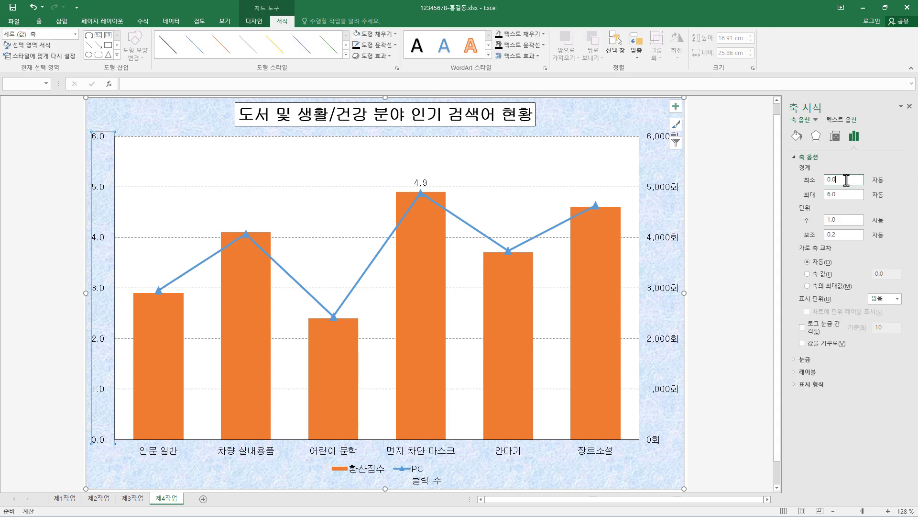
pyautogui.click(846, 195)
pyautogui.click(845, 220)
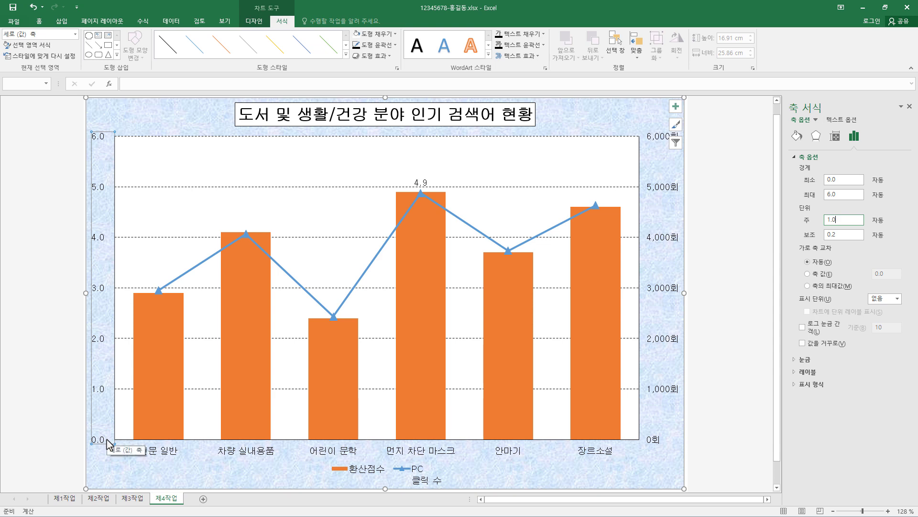
pyautogui.click(800, 384)
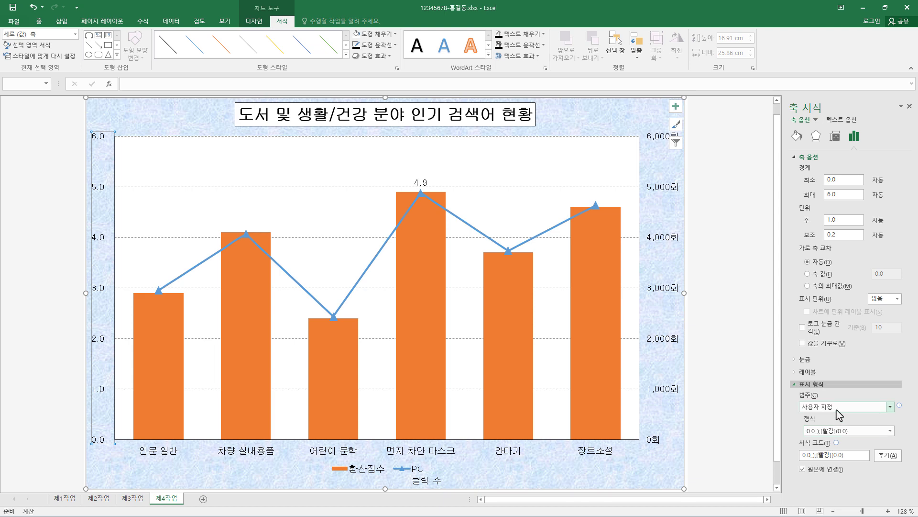
pyautogui.click(839, 407)
pyautogui.click(813, 323)
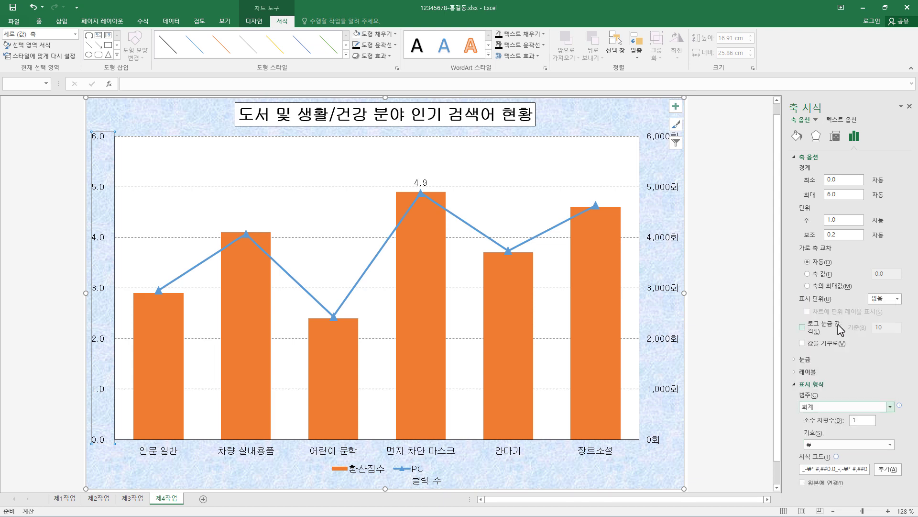
pyautogui.click(831, 442)
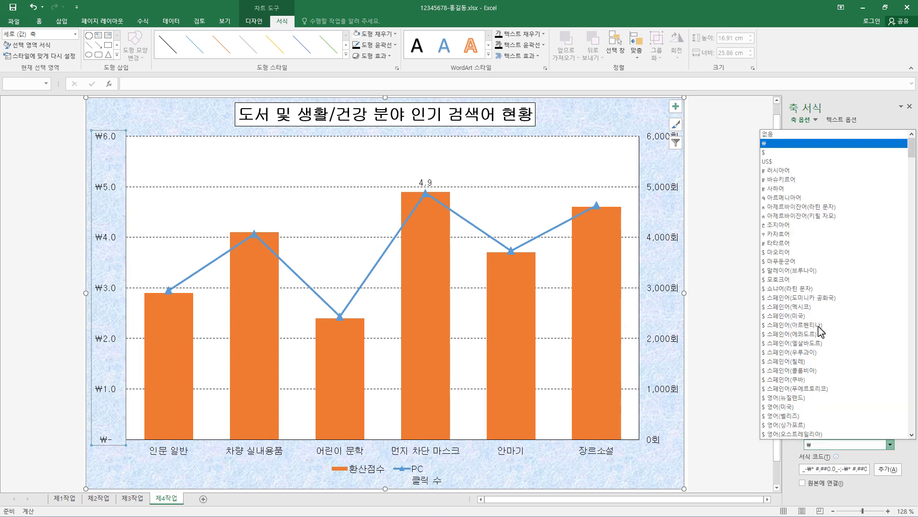
pyautogui.click(809, 142)
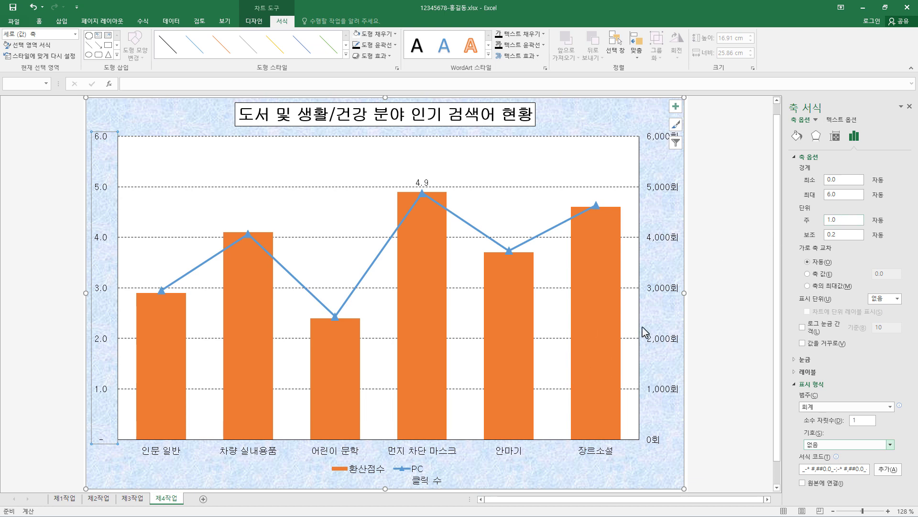
# Set the secondary vertical axis major unit to 1500
pyautogui.click(667, 294)
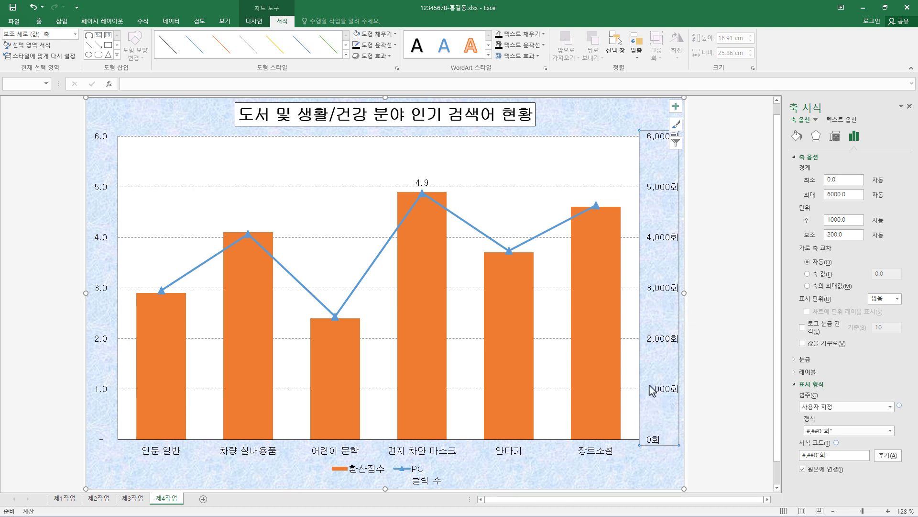
pyautogui.doubleClick(849, 219)
pyautogui.write('1500')
pyautogui.press('Return')
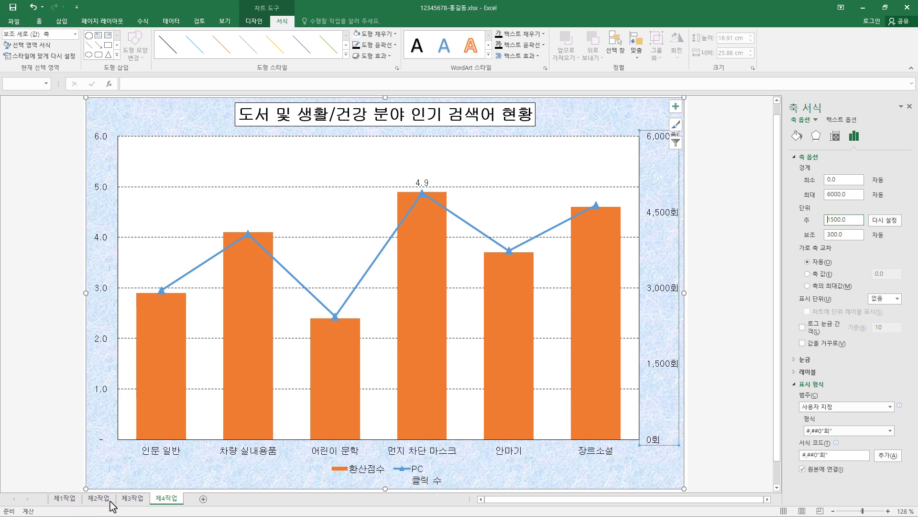
# Rename the PC click-count series to "PC 클릭 수" in the chart's source data so the legend entry fits on one line
pyautogui.rightClick(421, 477)
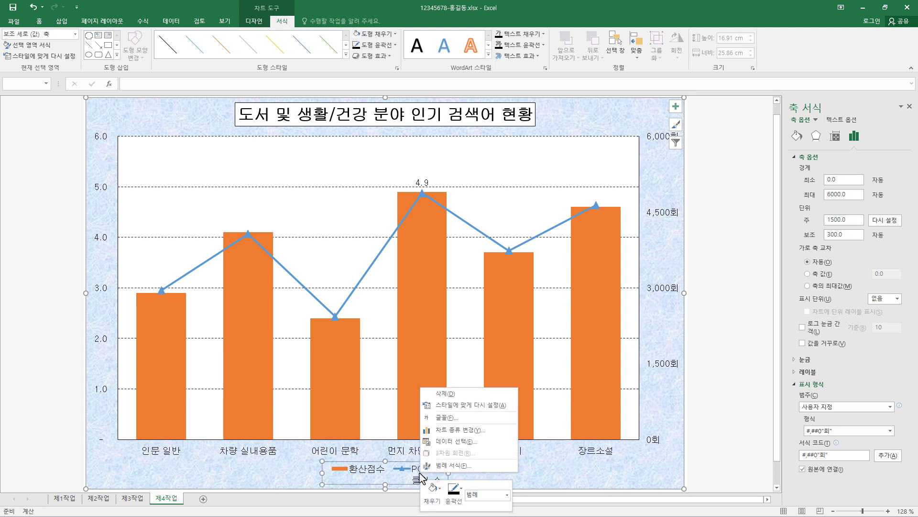
pyautogui.click(461, 442)
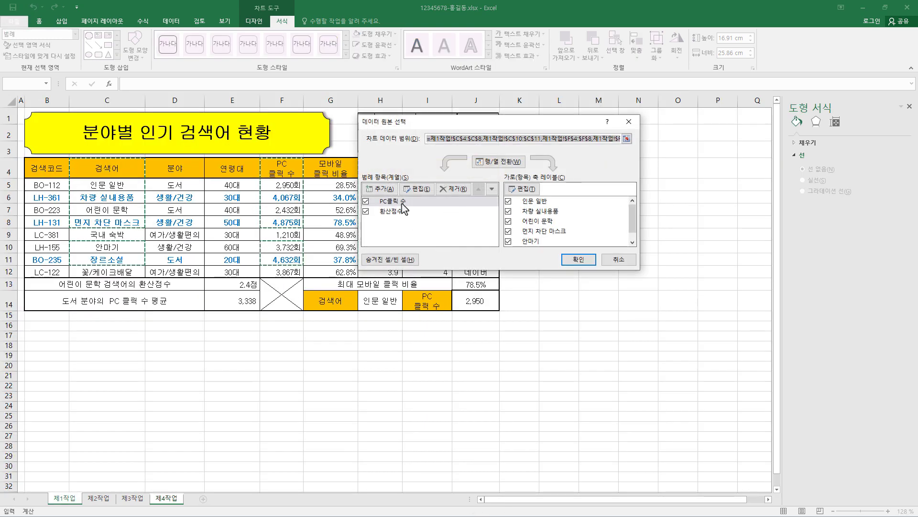
pyautogui.click(403, 203)
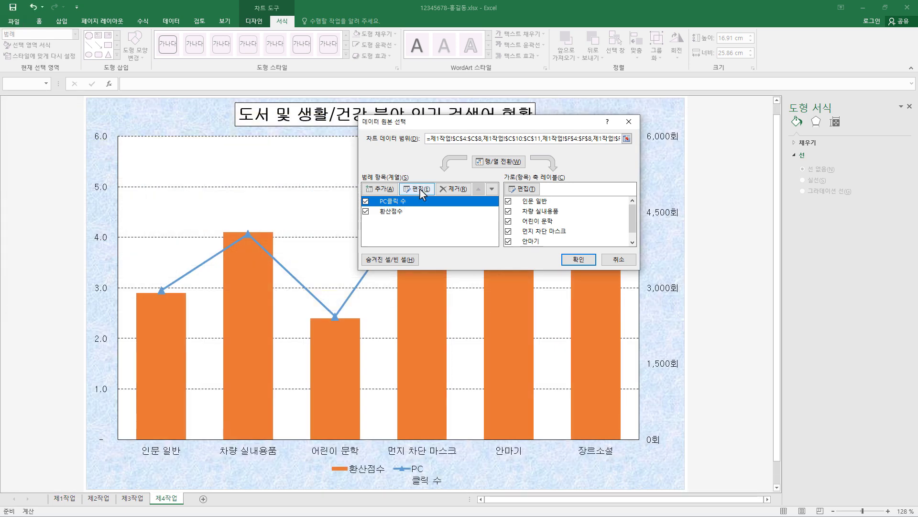
pyautogui.click(420, 188)
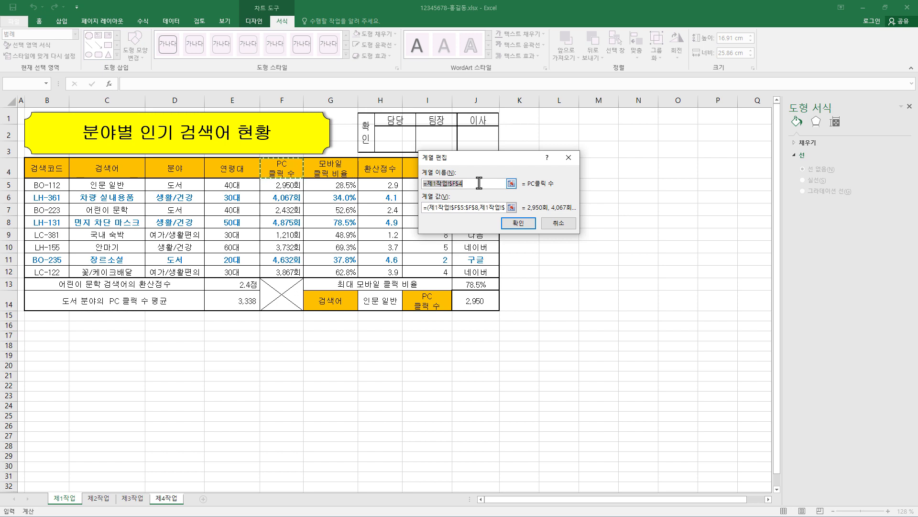
pyautogui.write('PC 클릭 수')
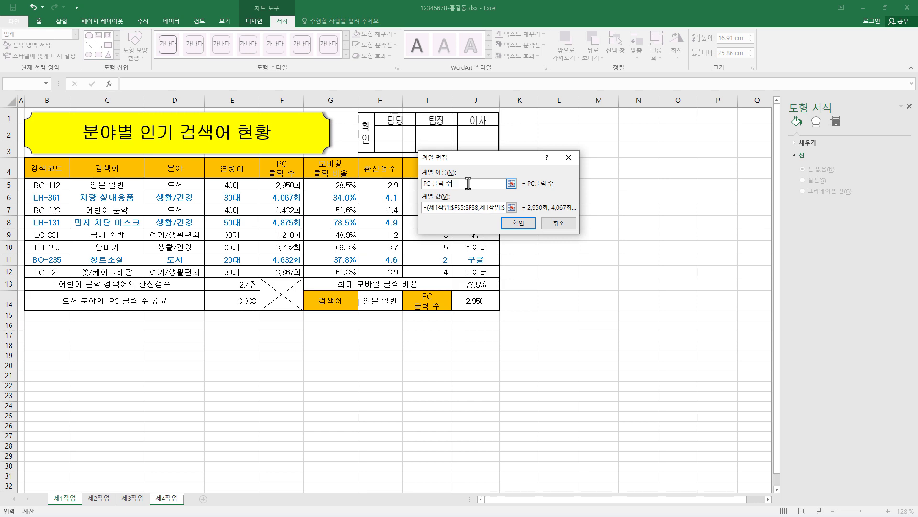
pyautogui.click(518, 222)
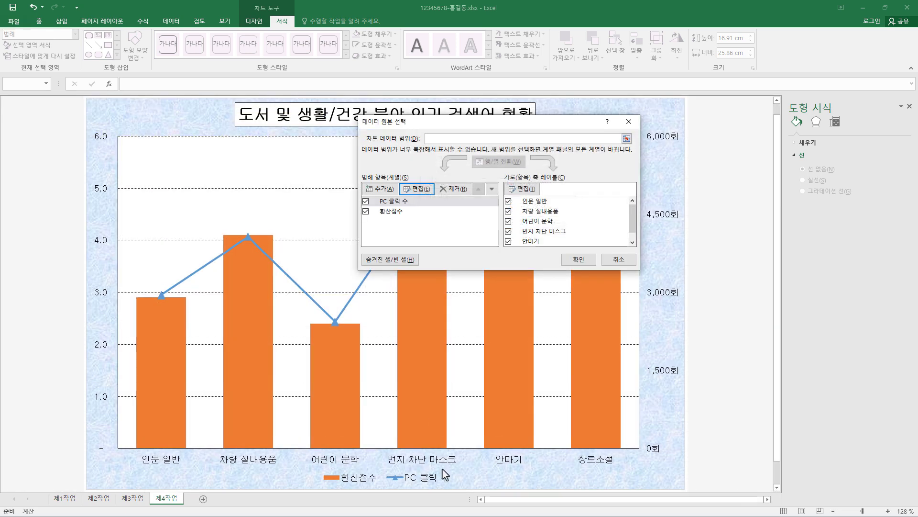
pyautogui.click(589, 259)
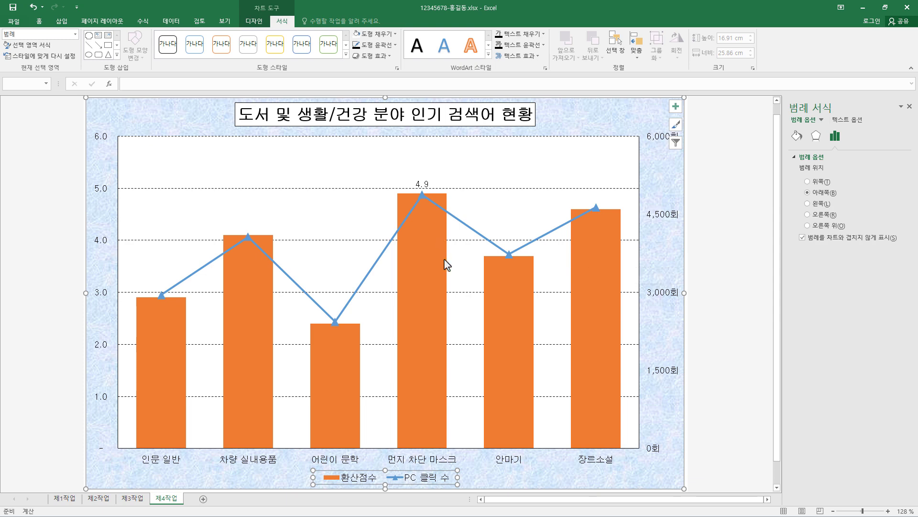
# Draw a rounded rectangular callout about 2.94 cm wide and 1.72 cm high beside the 4.9 data label, above the 어린이 문학 column
pyautogui.click(117, 55)
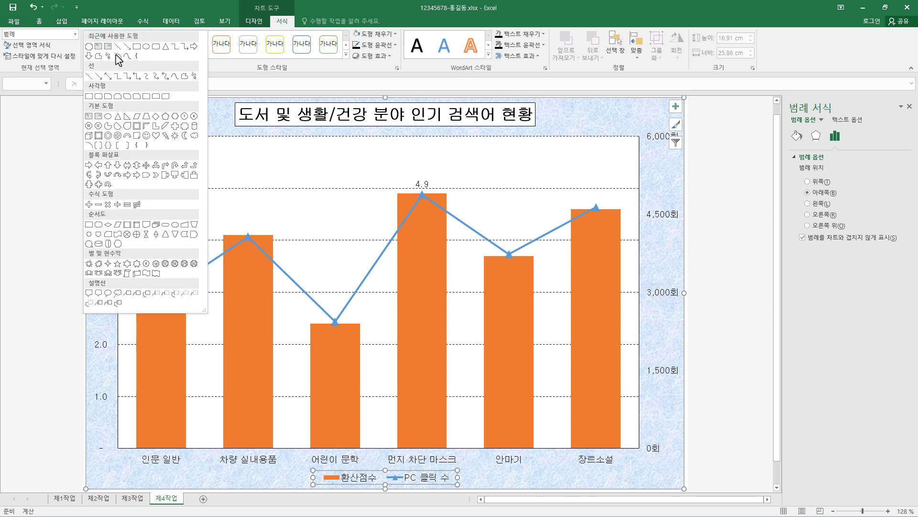
pyautogui.click(99, 293)
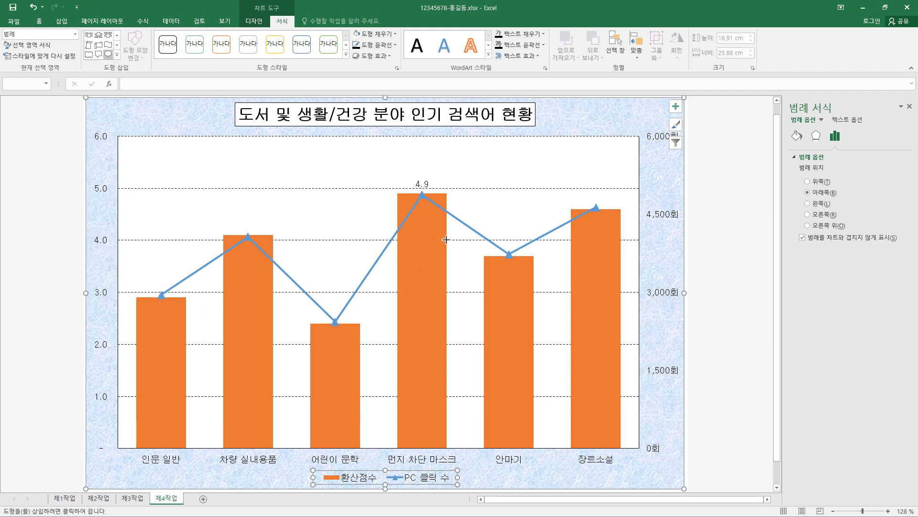
pyautogui.moveTo(310, 156)
pyautogui.mouseDown()
pyautogui.moveTo(356, 193)
pyautogui.moveTo(377, 194)
pyautogui.moveTo(344, 232)
pyautogui.moveTo(393, 192)
pyautogui.moveTo(403, 167)
pyautogui.moveTo(403, 184)
pyautogui.moveTo(397, 175)
pyautogui.mouseUp()
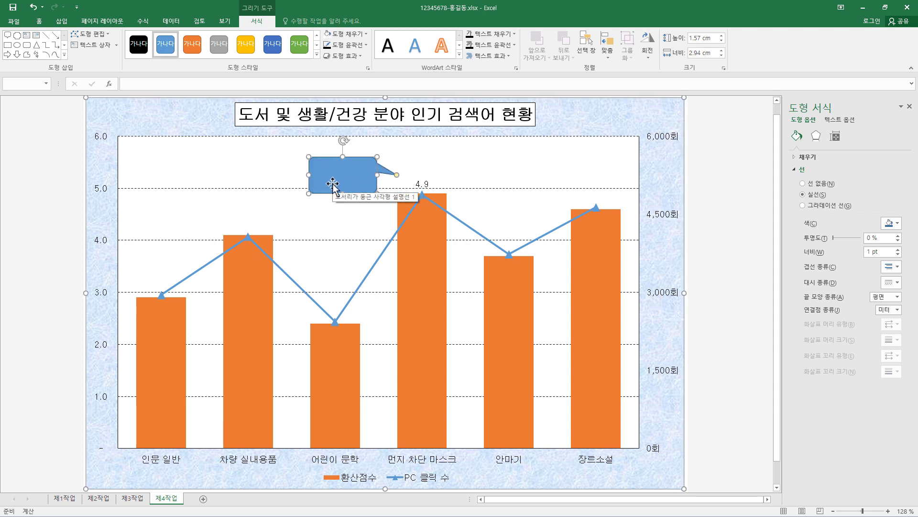
pyautogui.moveTo(343, 194); pyautogui.dragTo(343, 196)
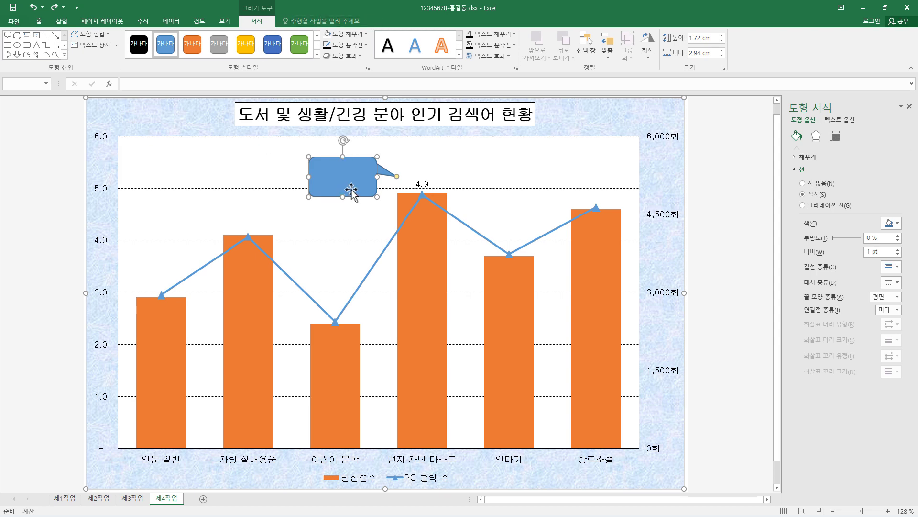
# Fill the callout with white and set its outline weight to 0.75 pt
pyautogui.click(366, 34)
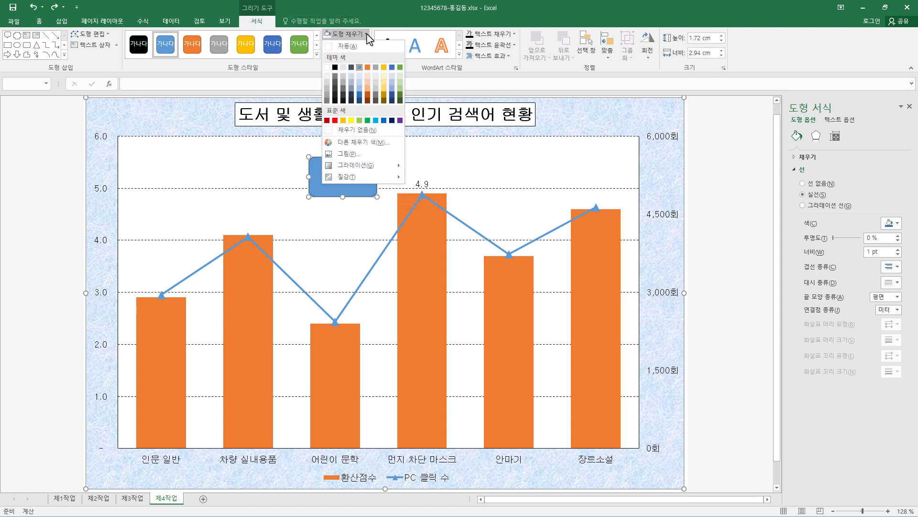
pyautogui.click(327, 67)
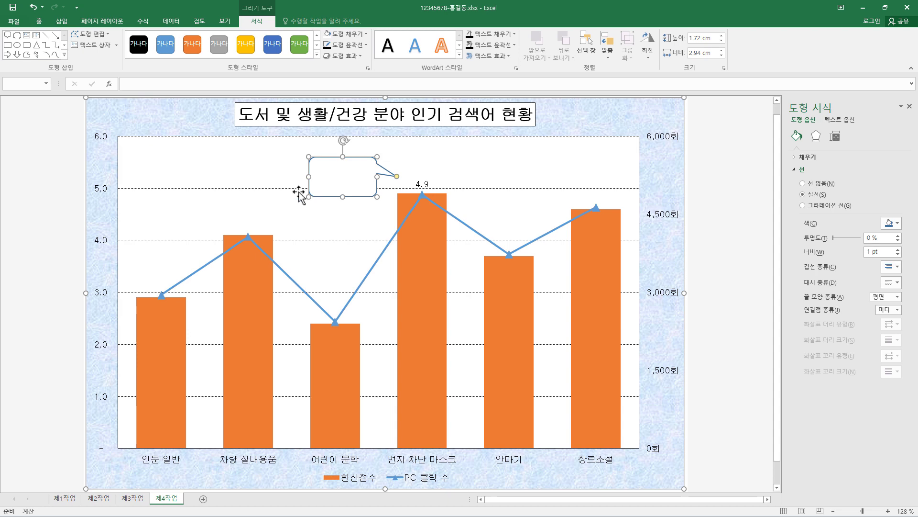
pyautogui.click(366, 37)
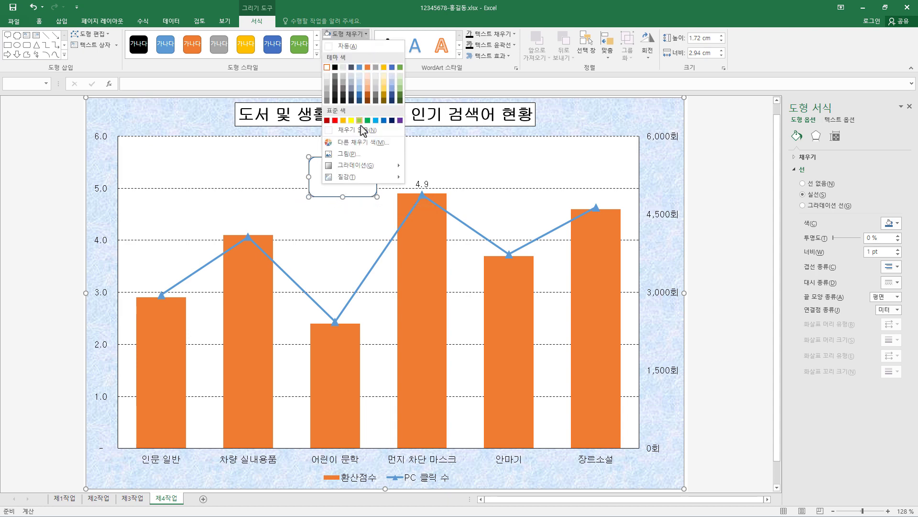
pyautogui.click(361, 134)
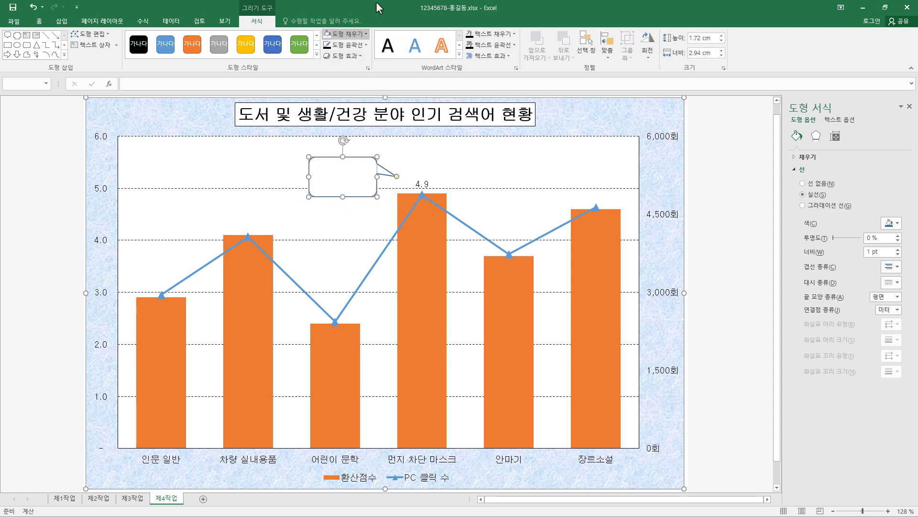
pyautogui.click(367, 45)
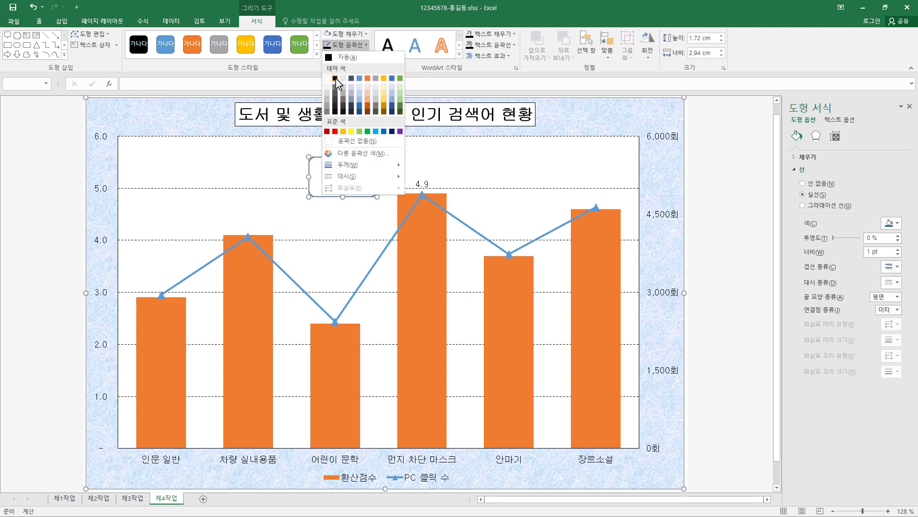
pyautogui.moveTo(363, 165)
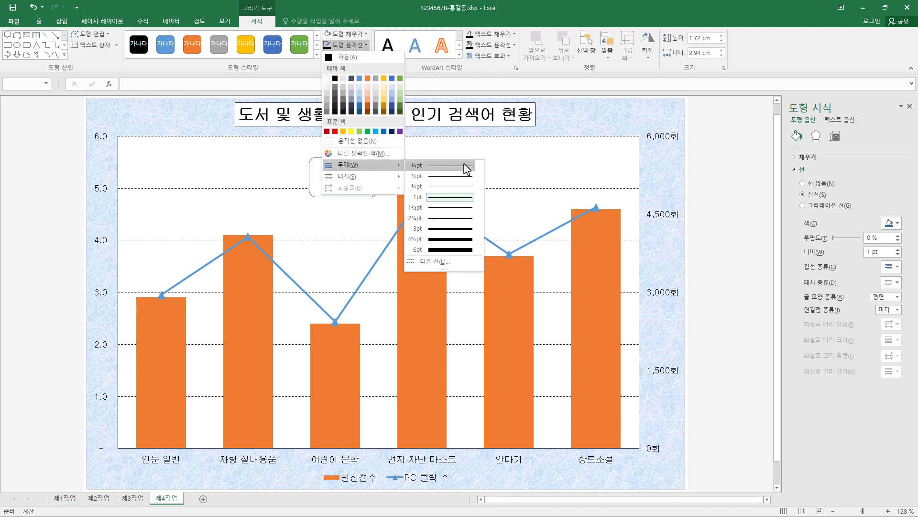
pyautogui.click(441, 193)
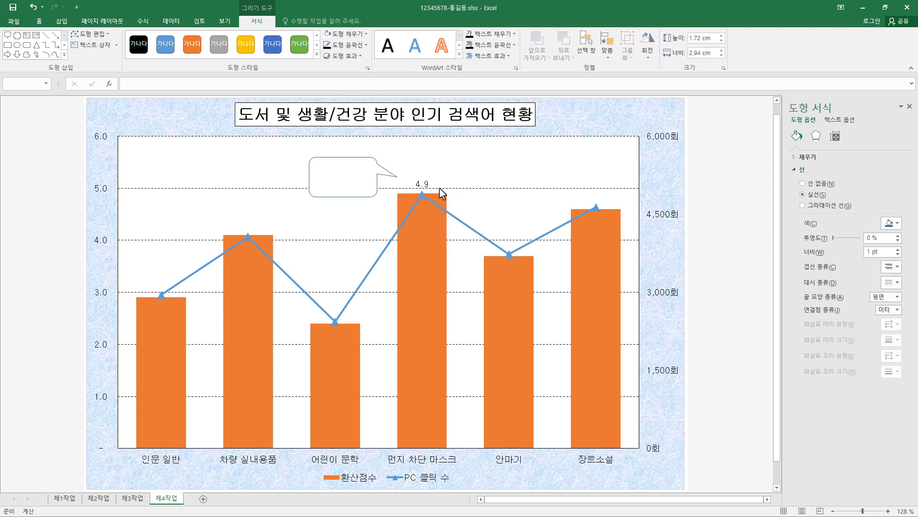
# Set the callout's font to 굴림 and centre its text both vertically and horizontally
pyautogui.click(359, 176)
pyautogui.click(37, 21)
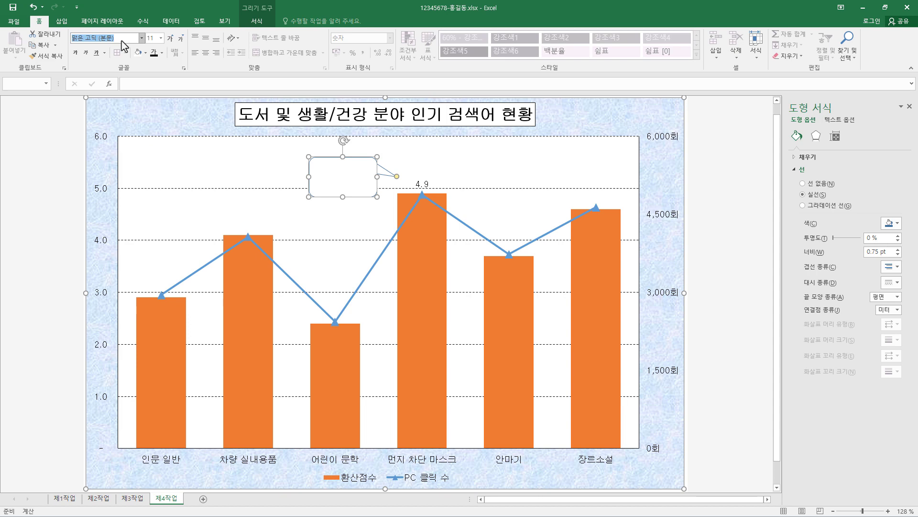
pyautogui.write('휴')
pyautogui.write('림')
pyautogui.press('Return')
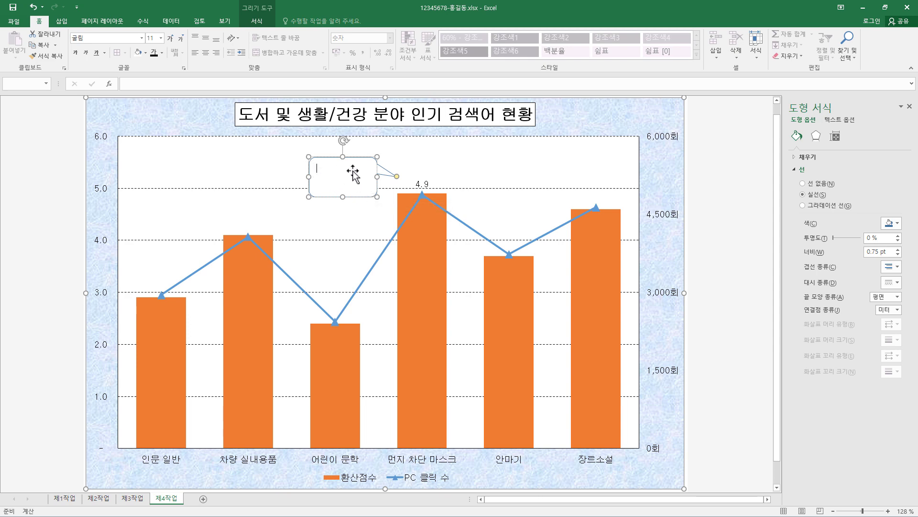
pyautogui.click(205, 39)
pyautogui.click(205, 53)
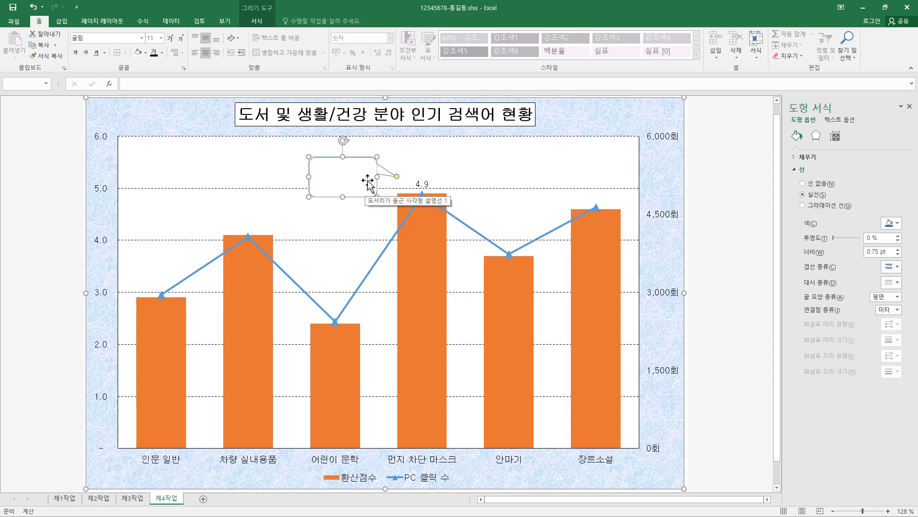
# Enter "최대" as the first line of the callout's text and start a second line
pyautogui.write('ㅊㅚ대')
pyautogui.press('Return')
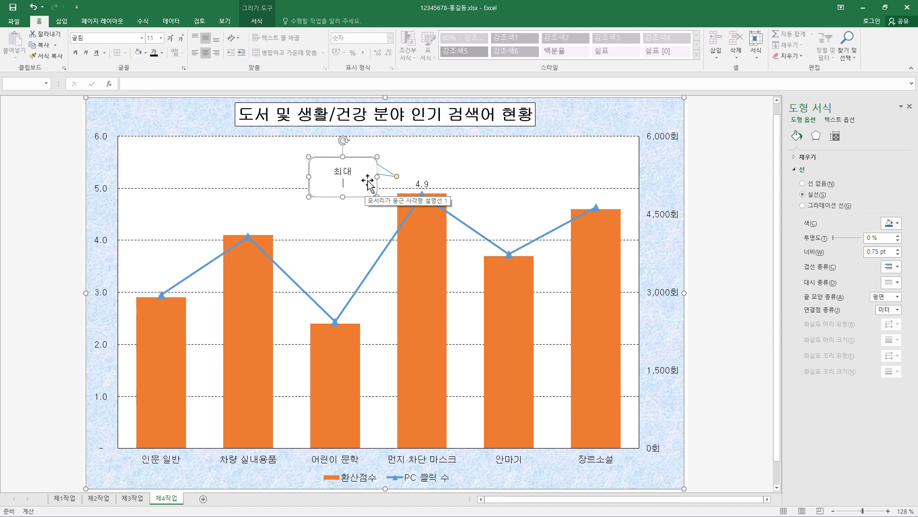